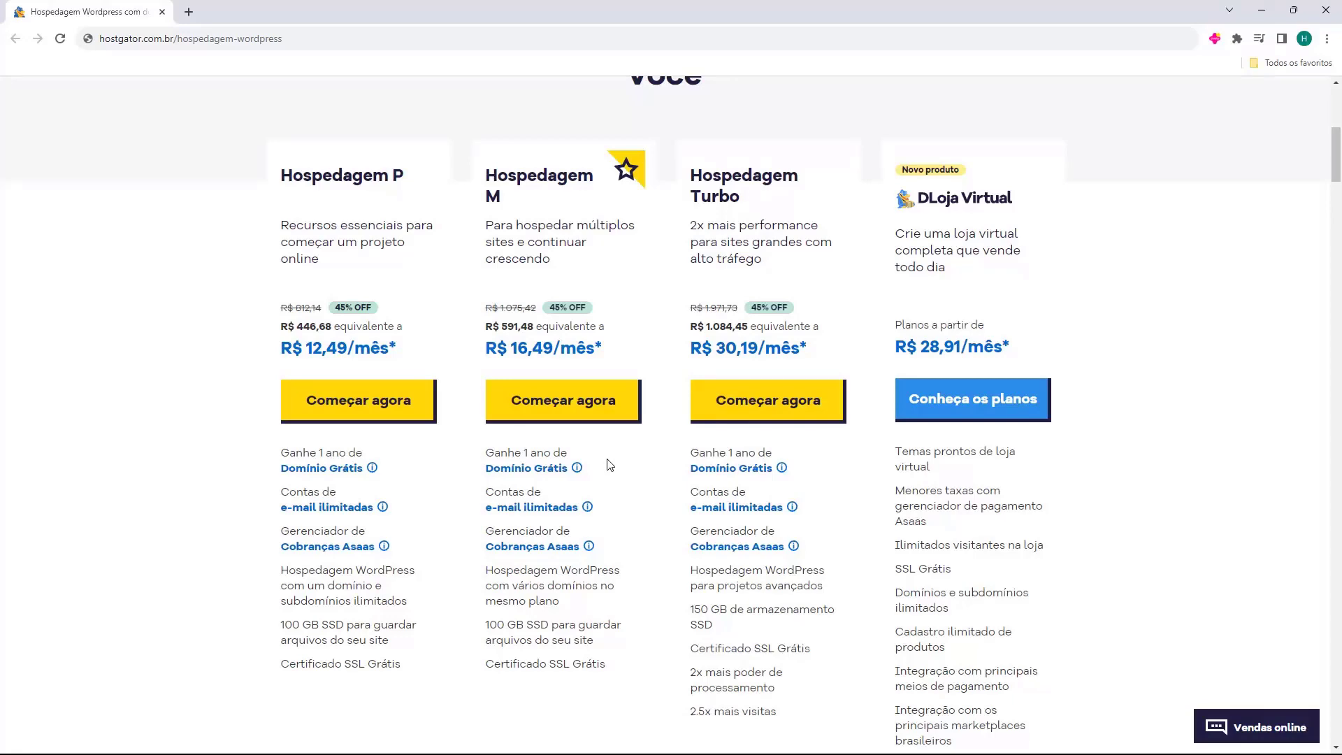
scroll(252, 354, "up", 7)
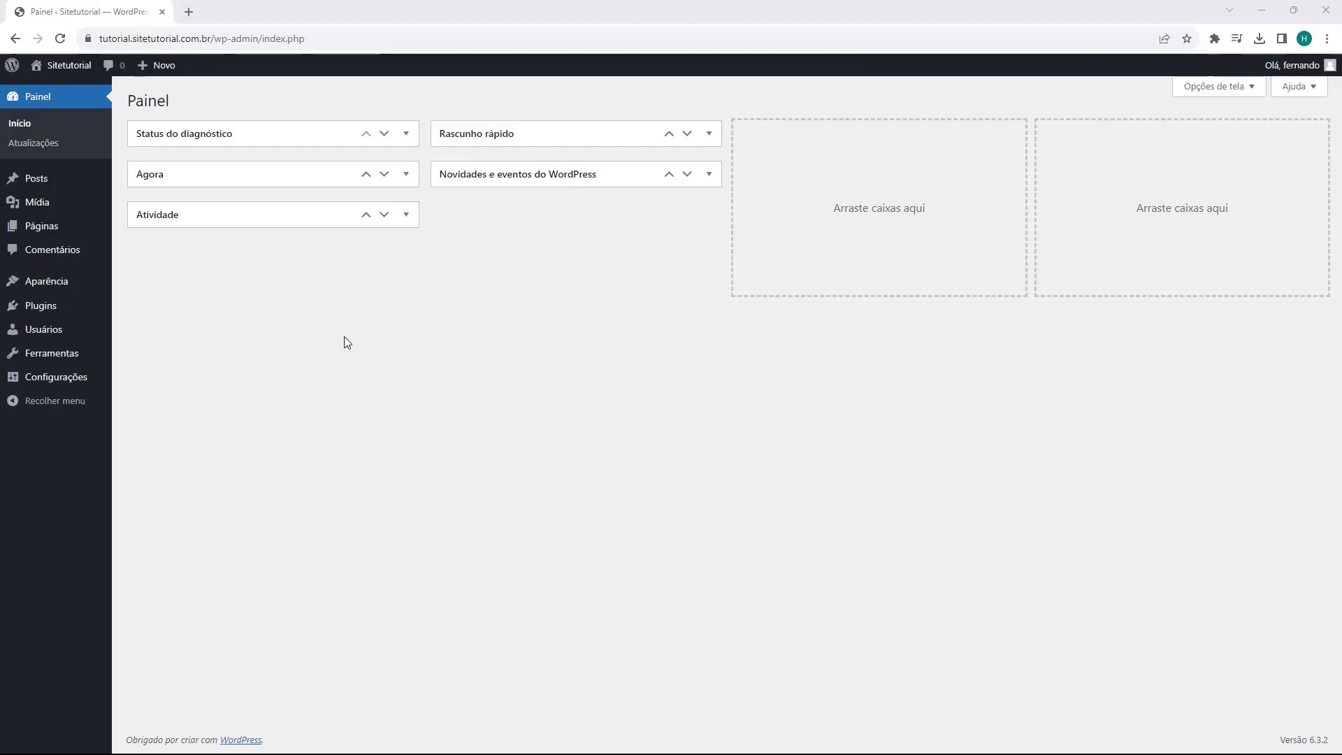
Step: Open the installed themes under Aparência and go to the page for adding a new theme
mouse_move(51, 295)
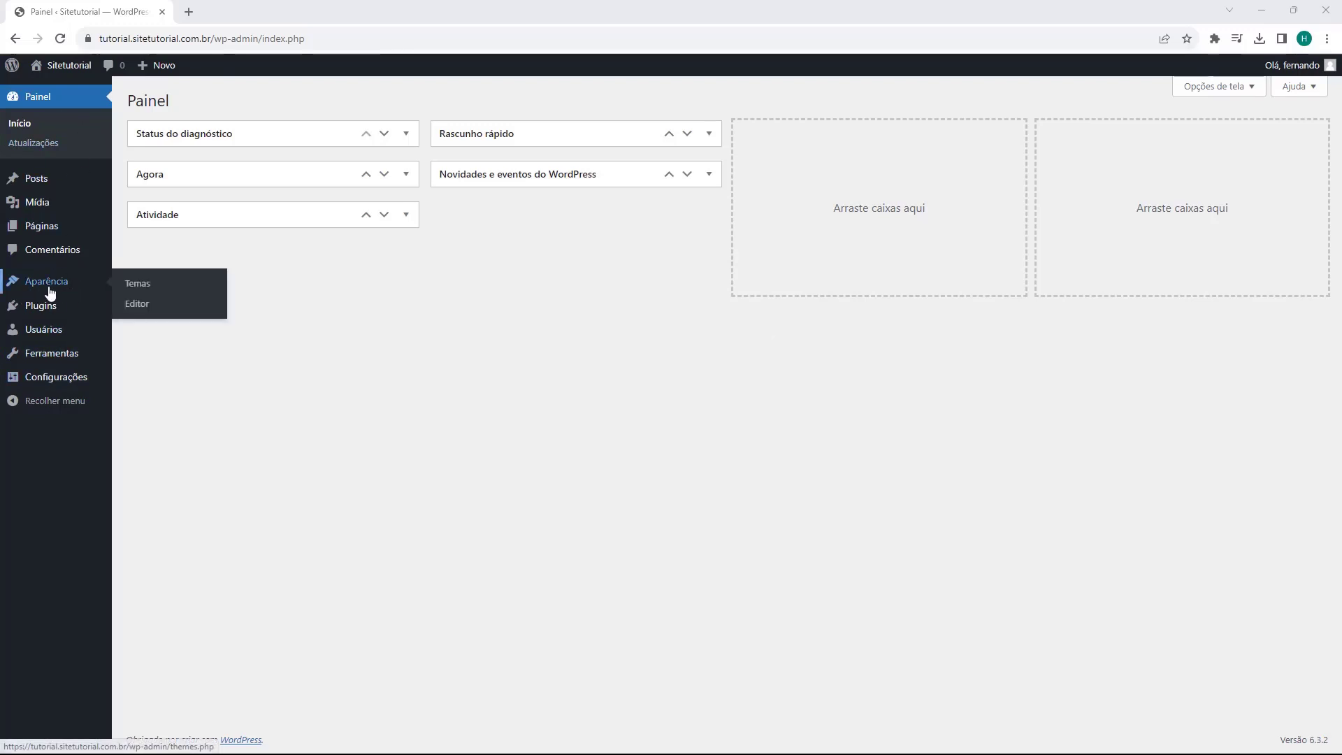
left_click(50, 293)
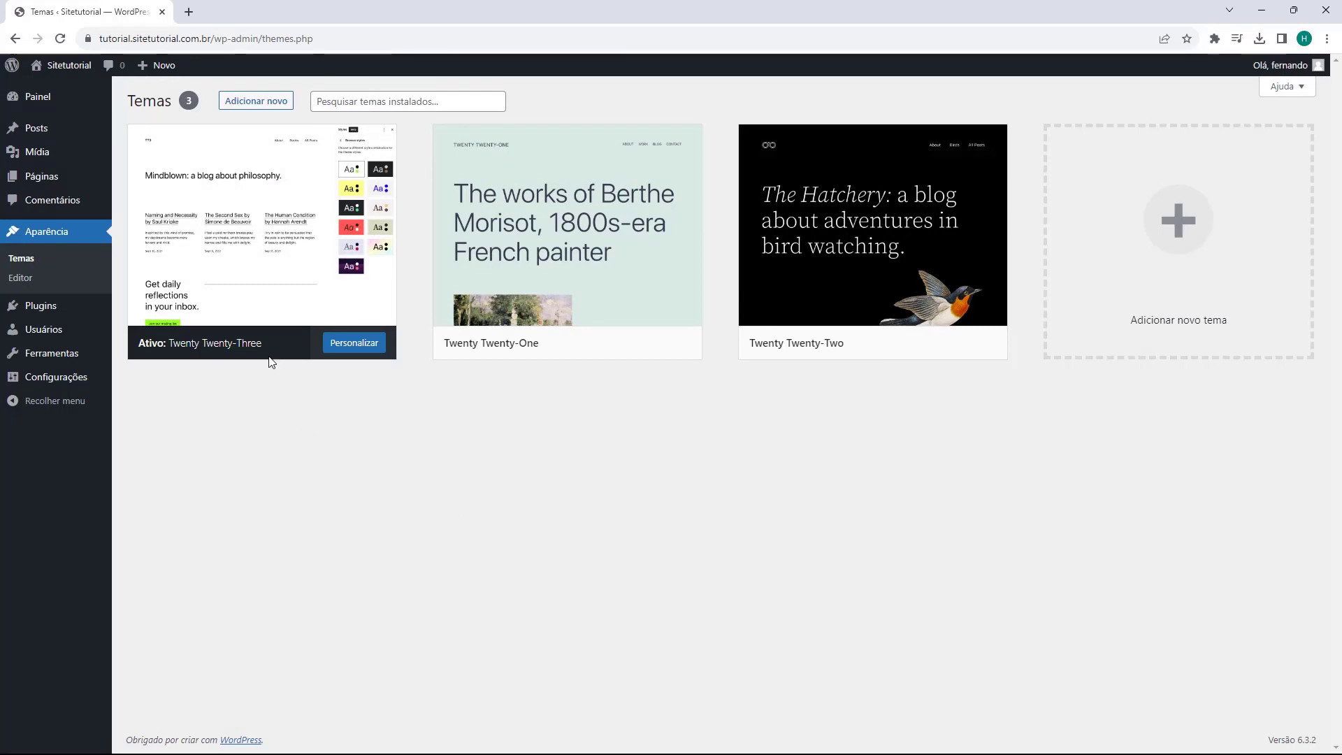
mouse_move(818, 258)
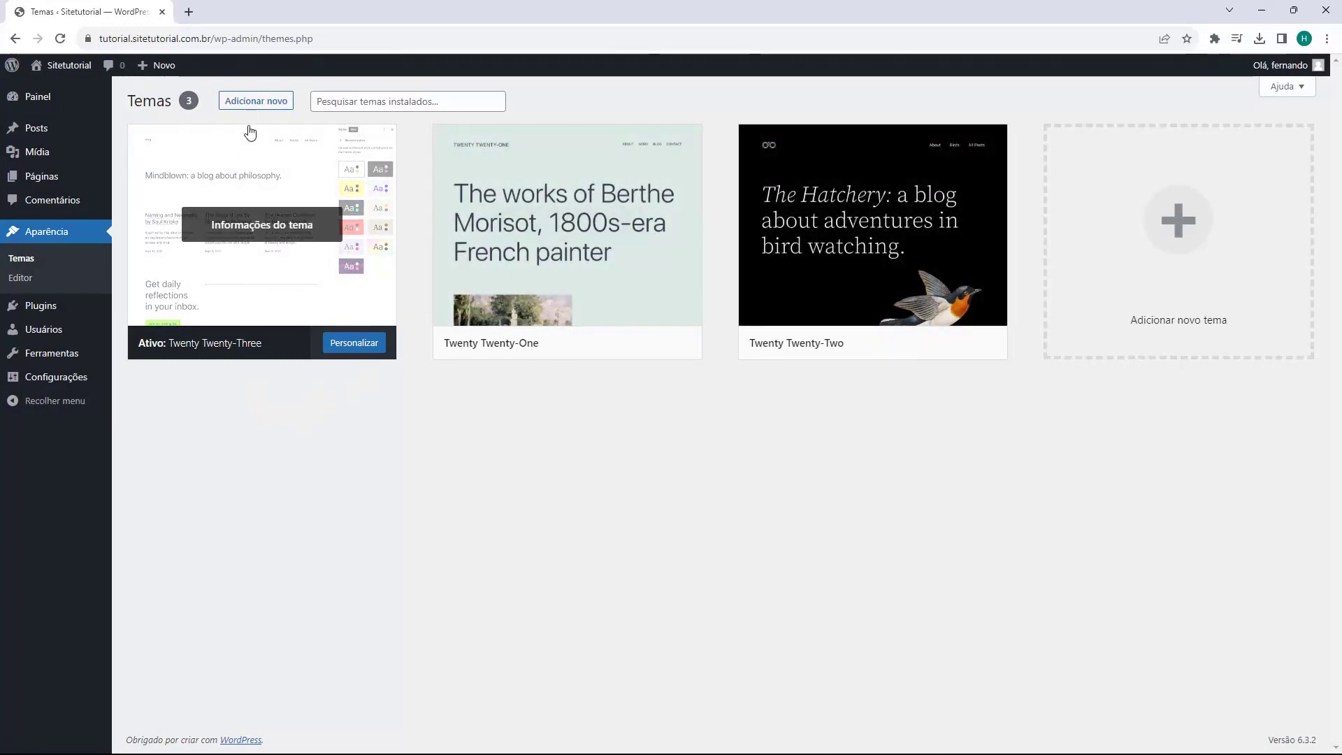
left_click(256, 101)
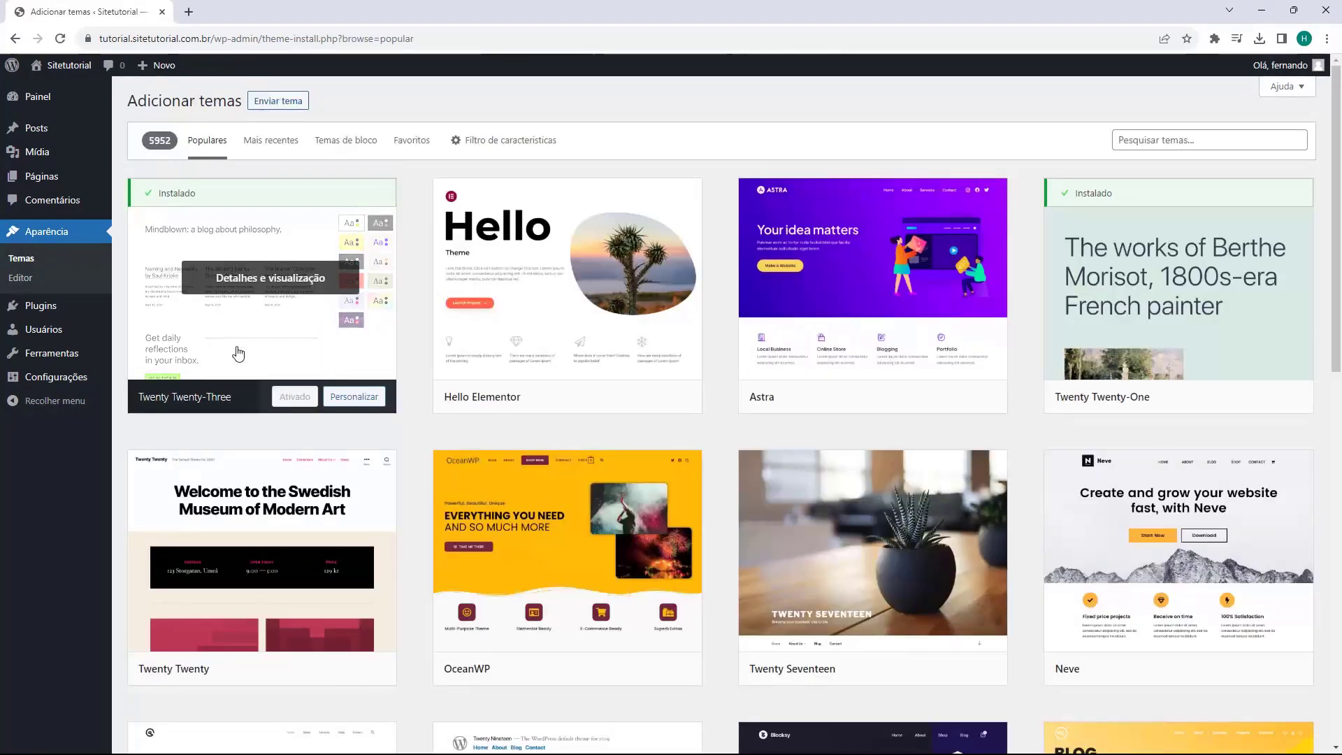
Step: Browse the popular themes and search the theme library for "hello"
scroll(710, 324, "down", 6)
scroll(709, 324, "down", 1)
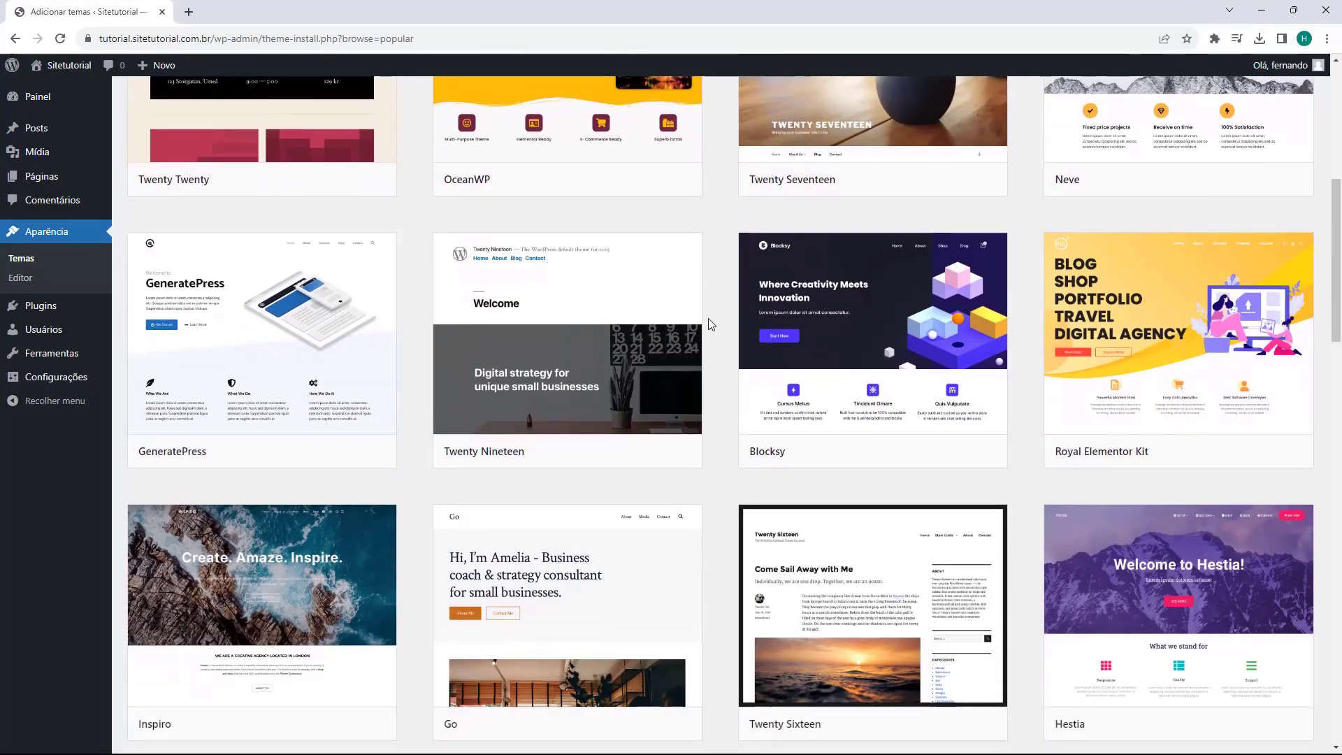
scroll(708, 317, "down", 6)
scroll(707, 317, "up", 4)
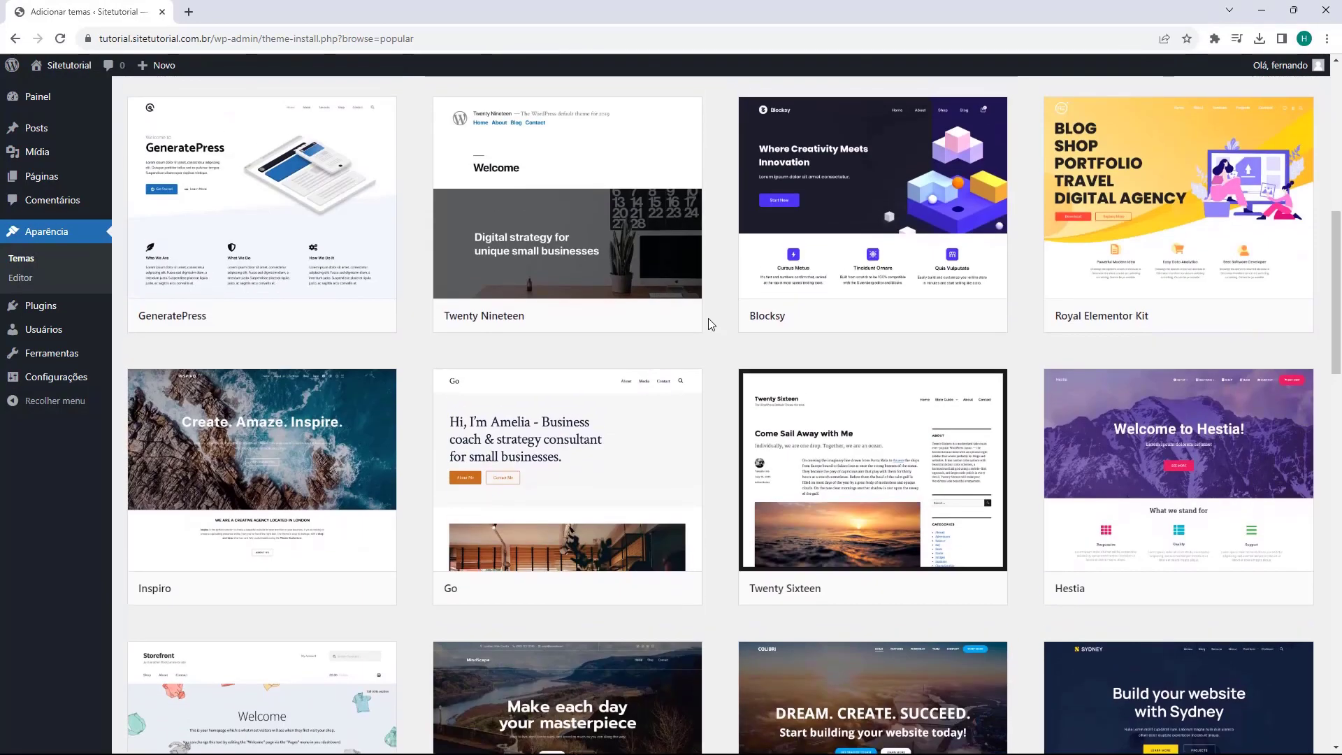
scroll(707, 318, "up", 9)
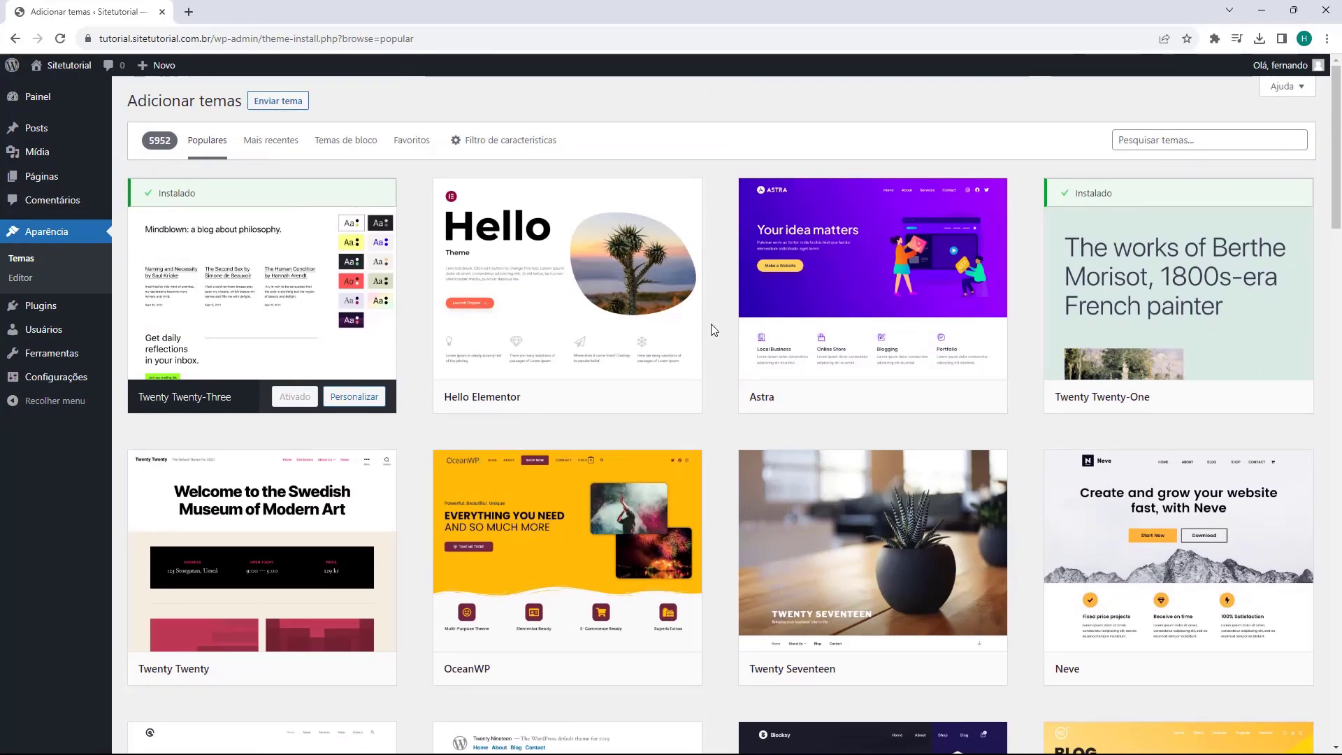
mouse_move(572, 407)
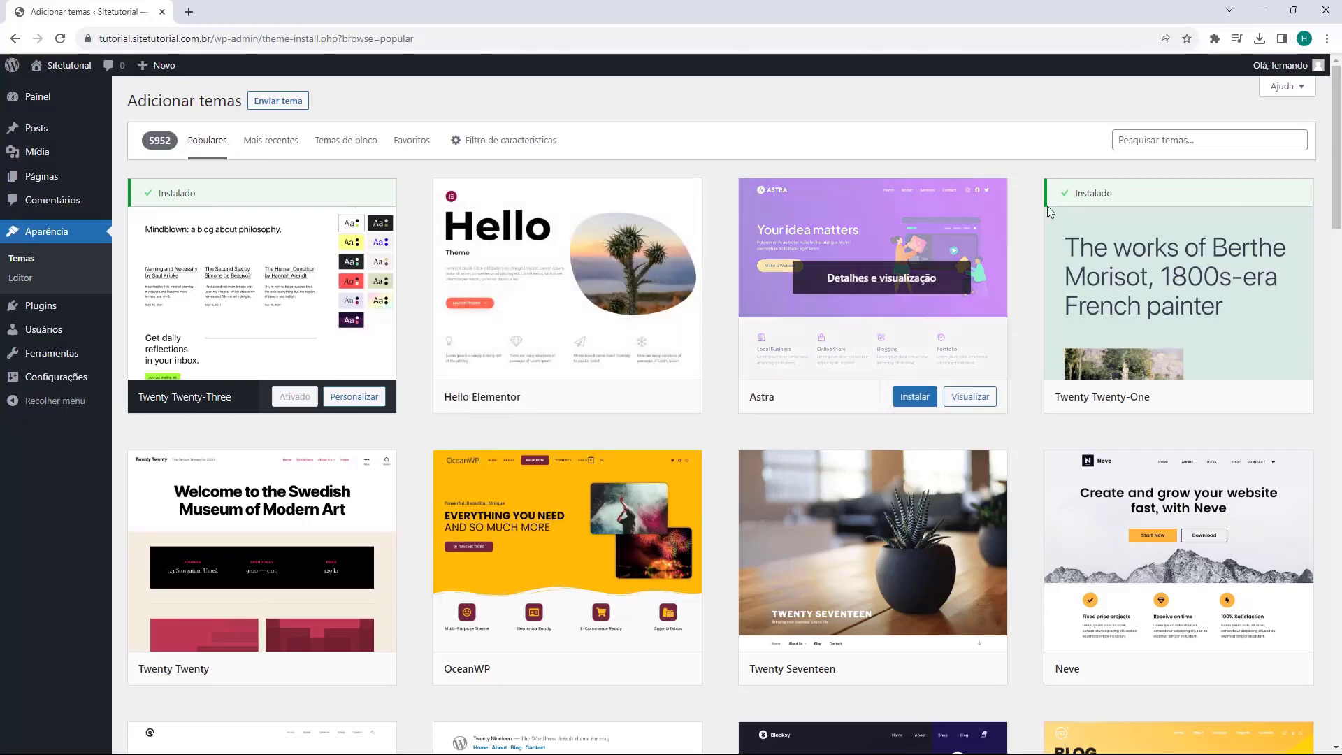
left_click(1152, 147)
type("hello")
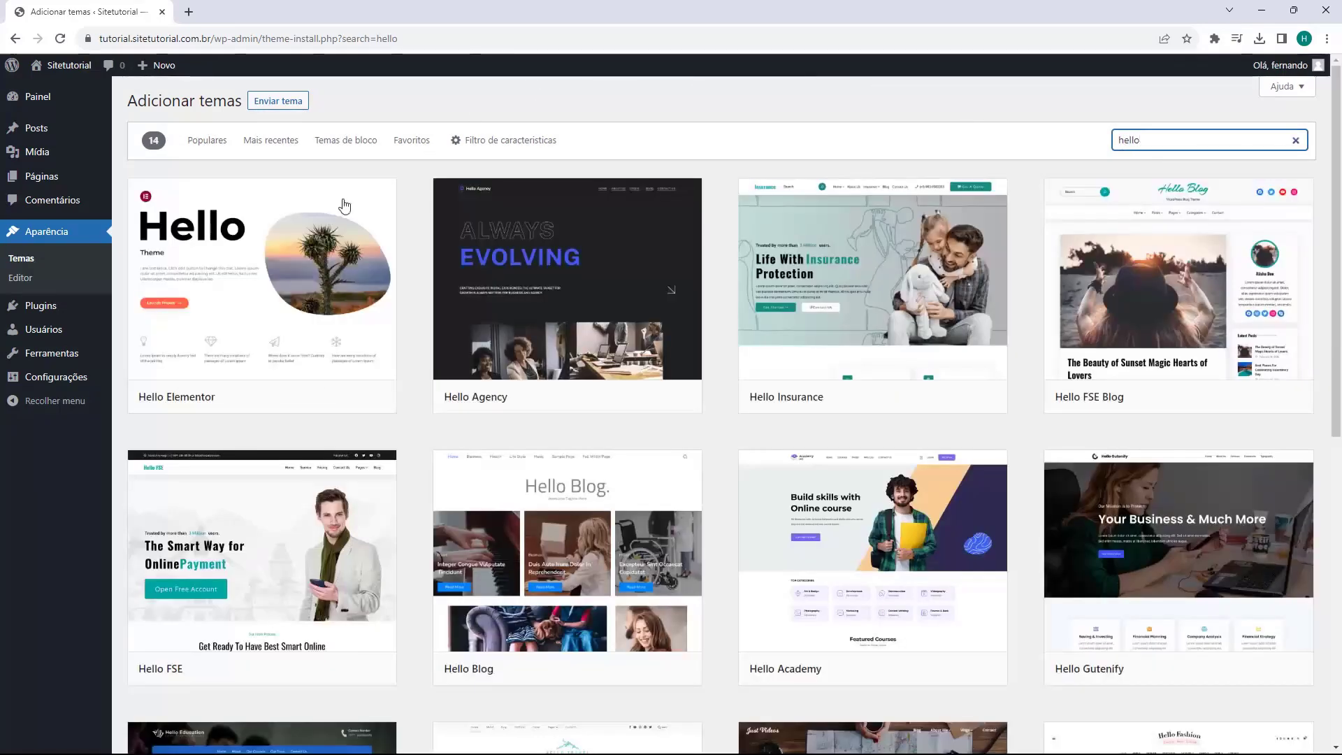
Step: Install the Hello Elementor theme and activate it on the site
mouse_move(238, 182)
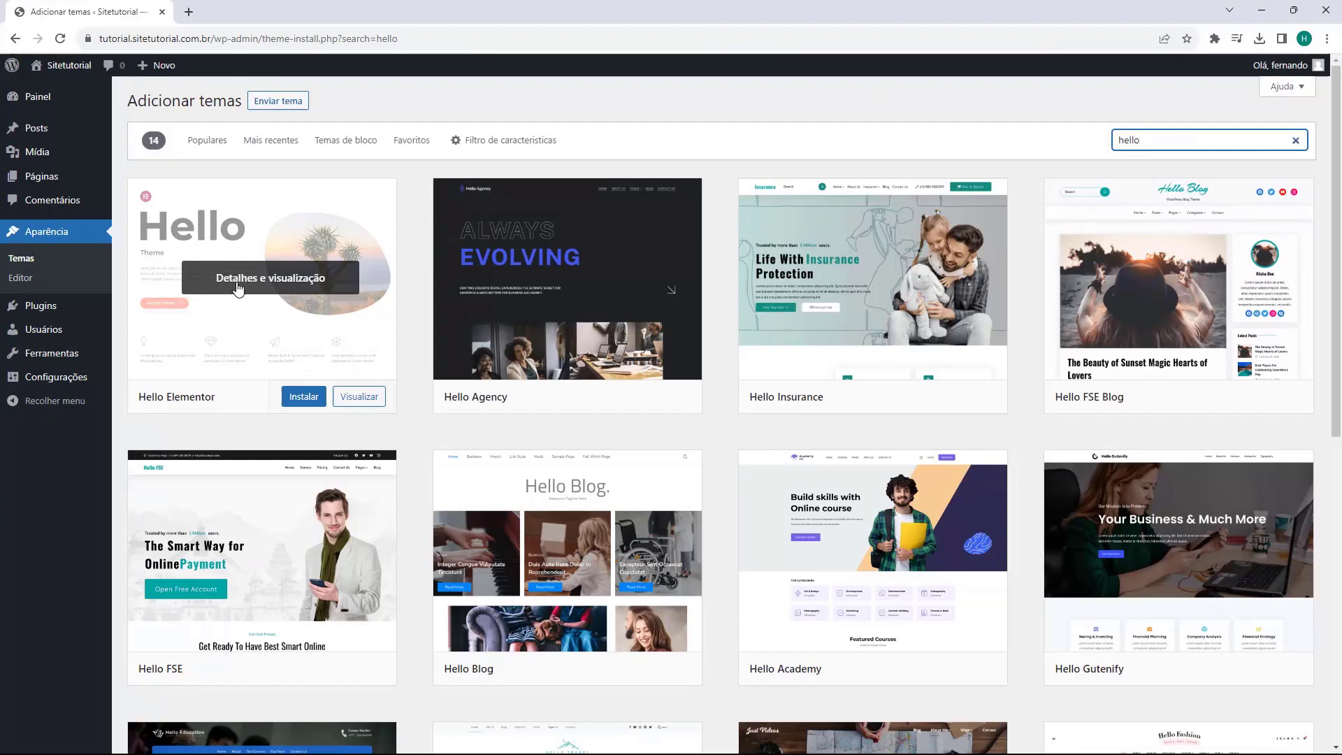
left_click(301, 402)
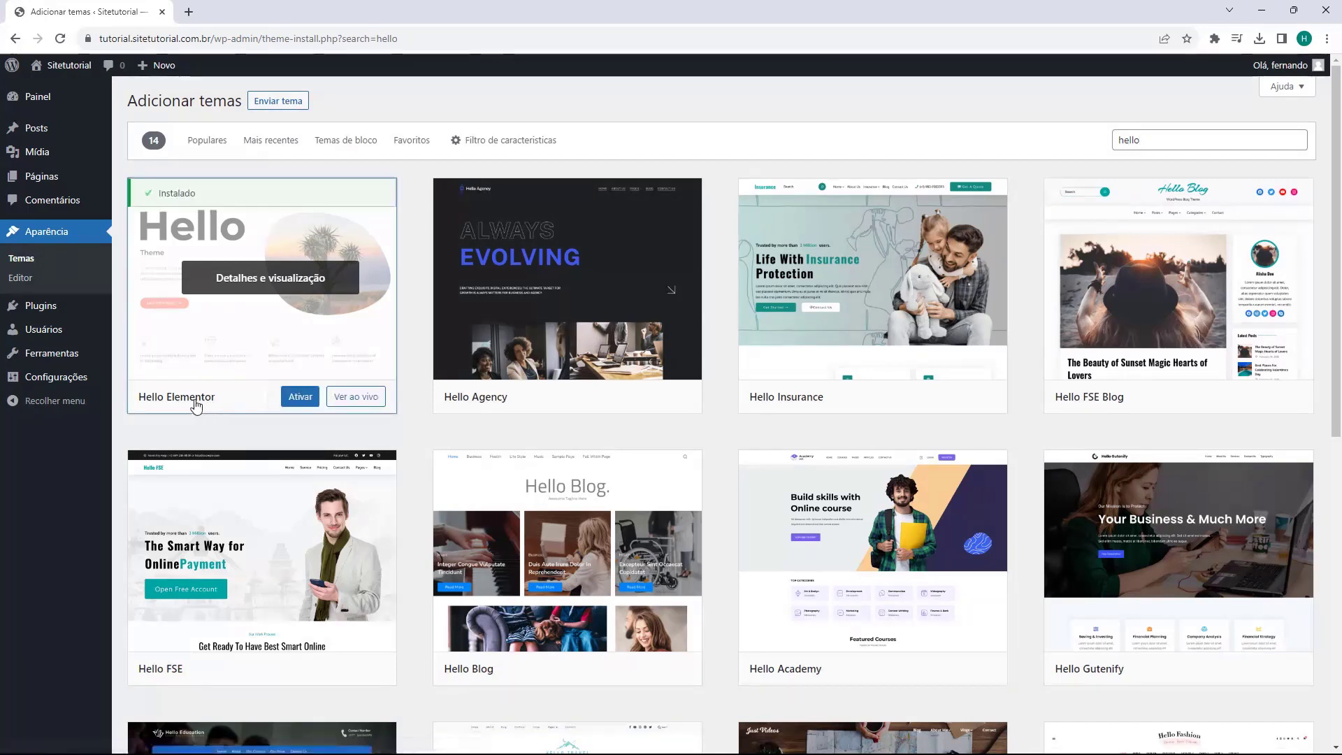
left_click(299, 397)
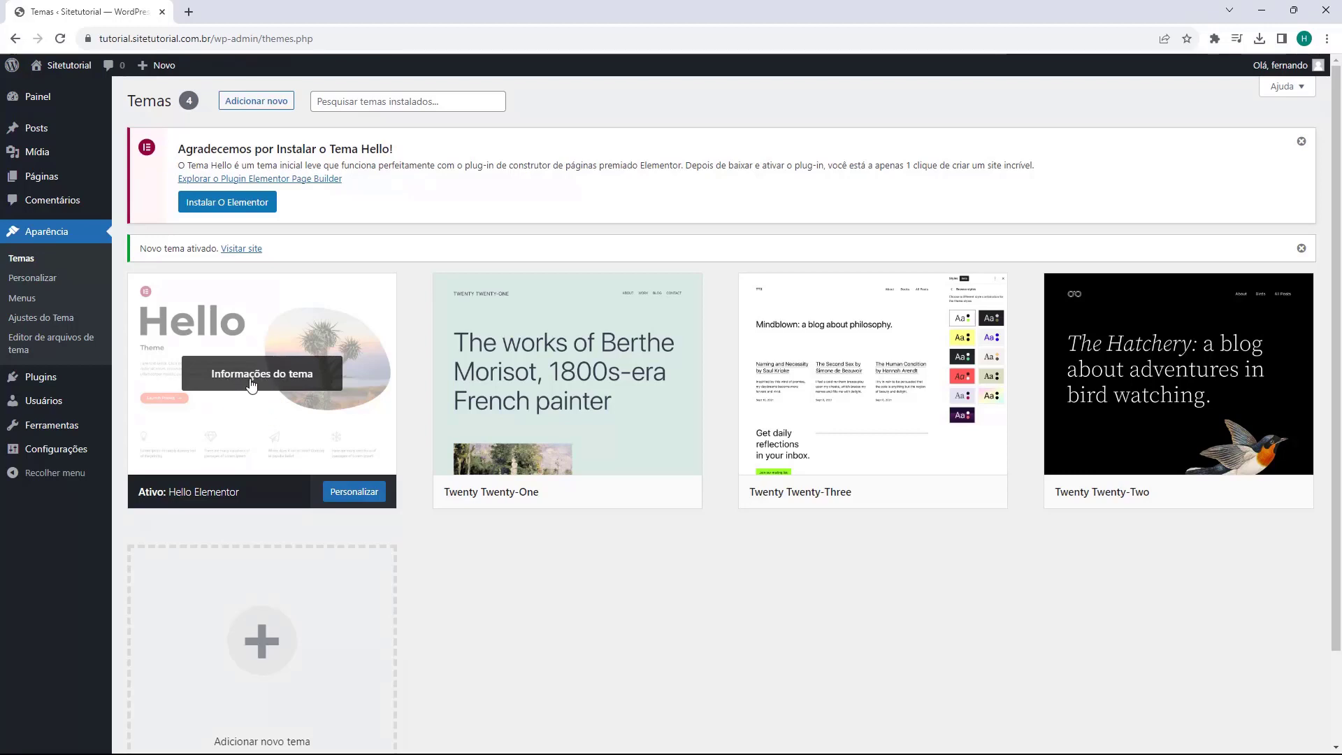
Step: Examine the Hello Elementor customization sections for site identity, menus, homepage settings and additional CSS, and leave the customizer
left_click(353, 497)
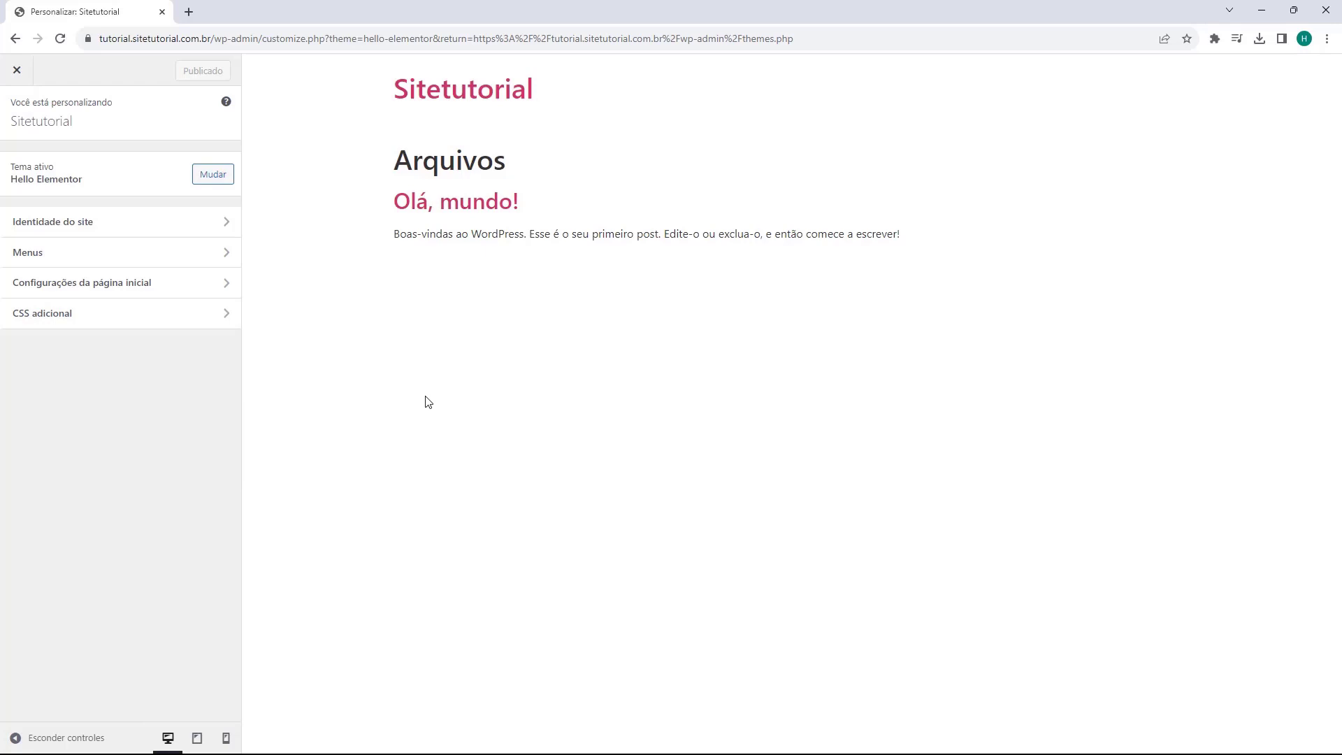
left_click(89, 222)
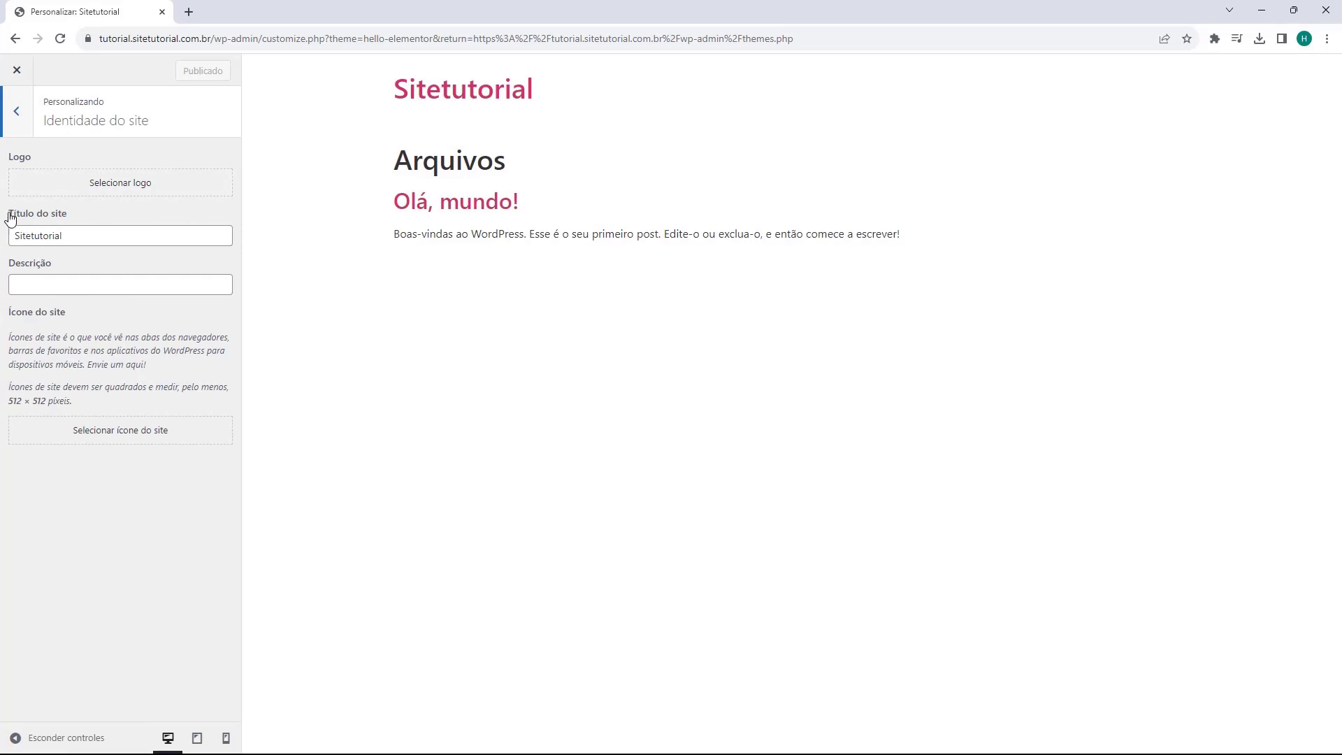
left_click(14, 133)
left_click(67, 255)
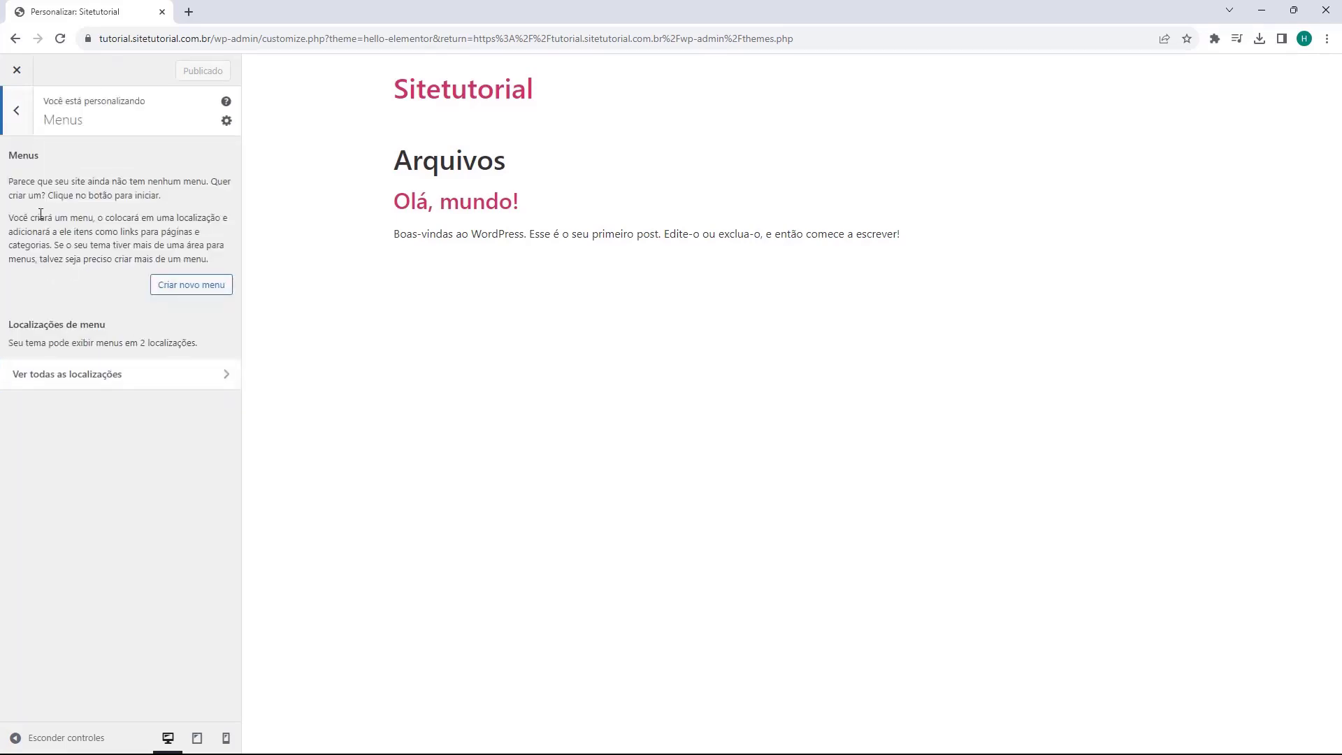
left_click(19, 130)
left_click(85, 283)
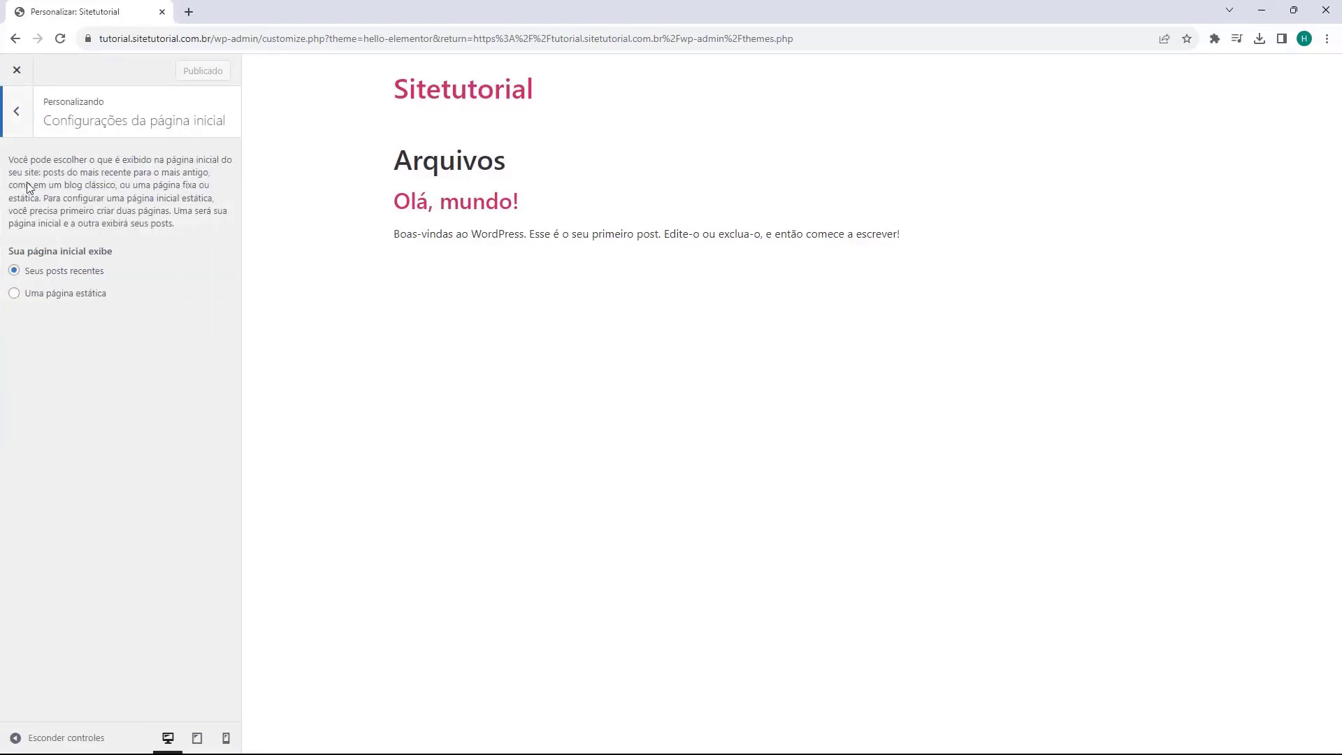
left_click(16, 132)
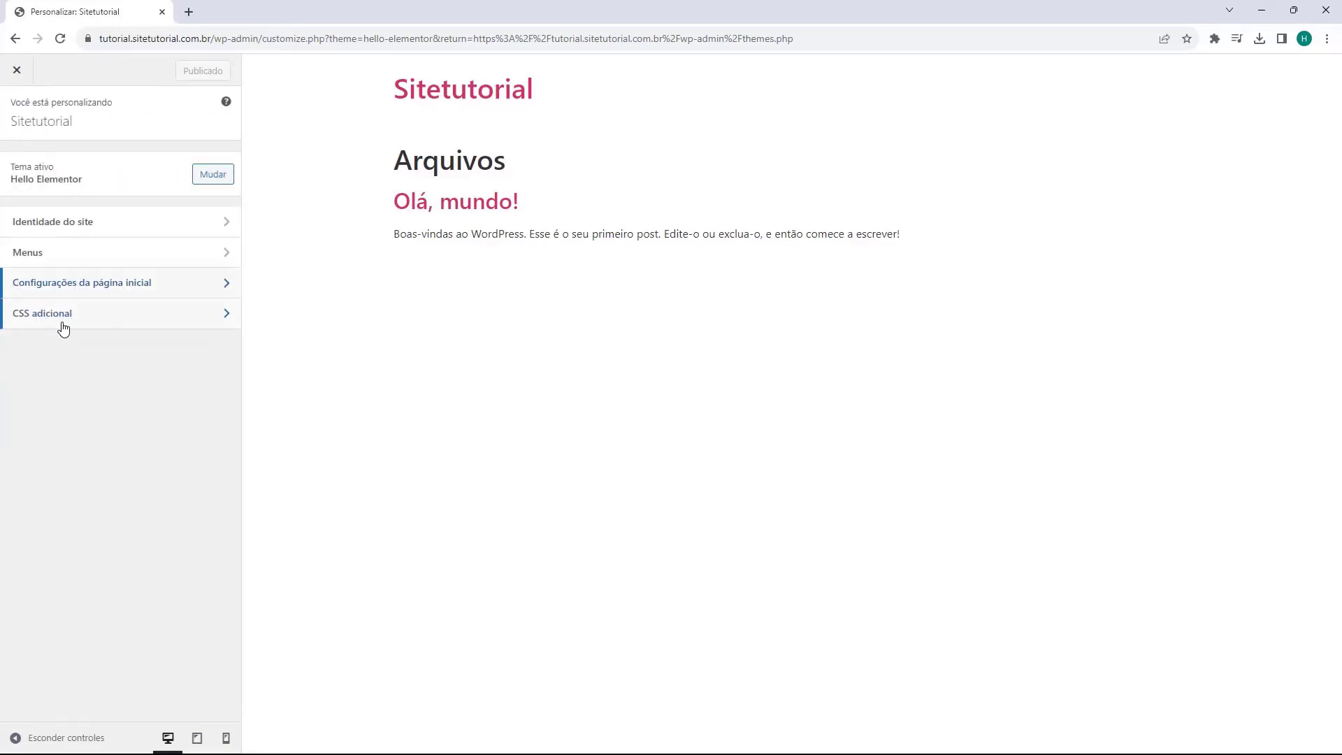
left_click(64, 324)
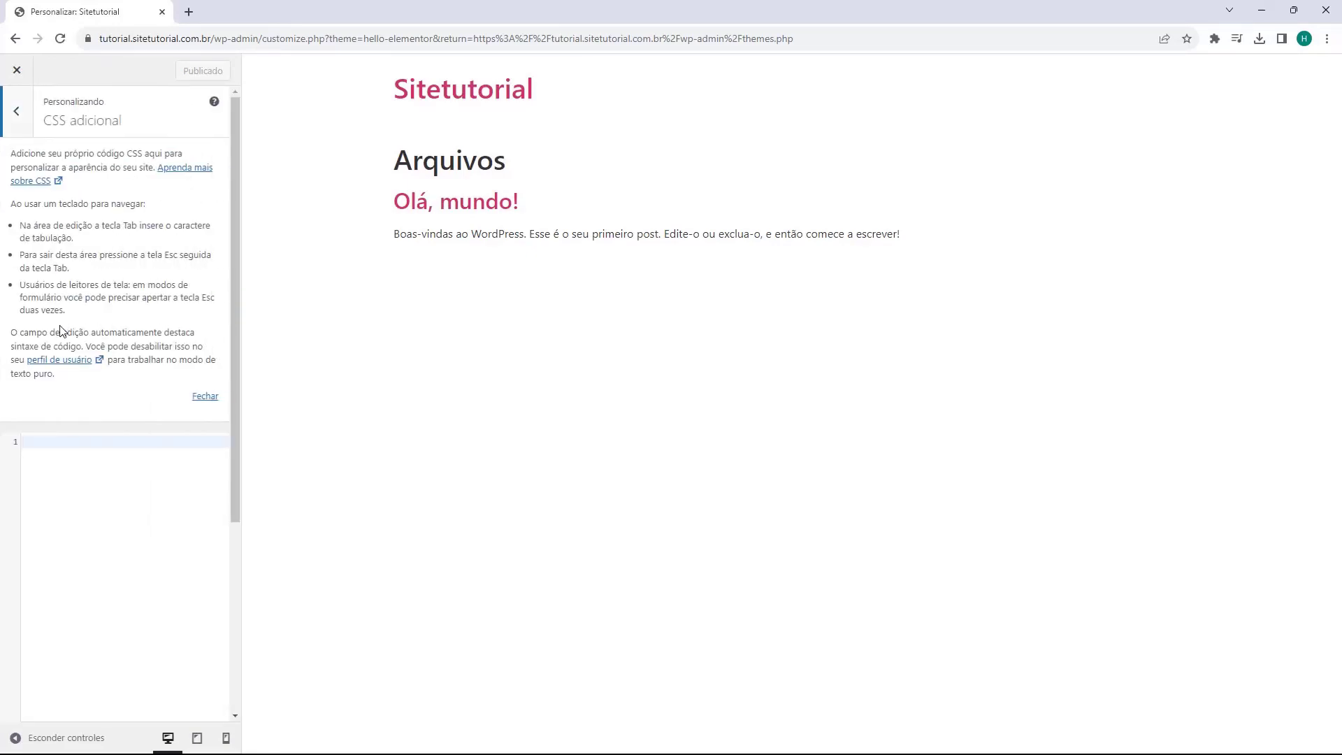
left_click(22, 124)
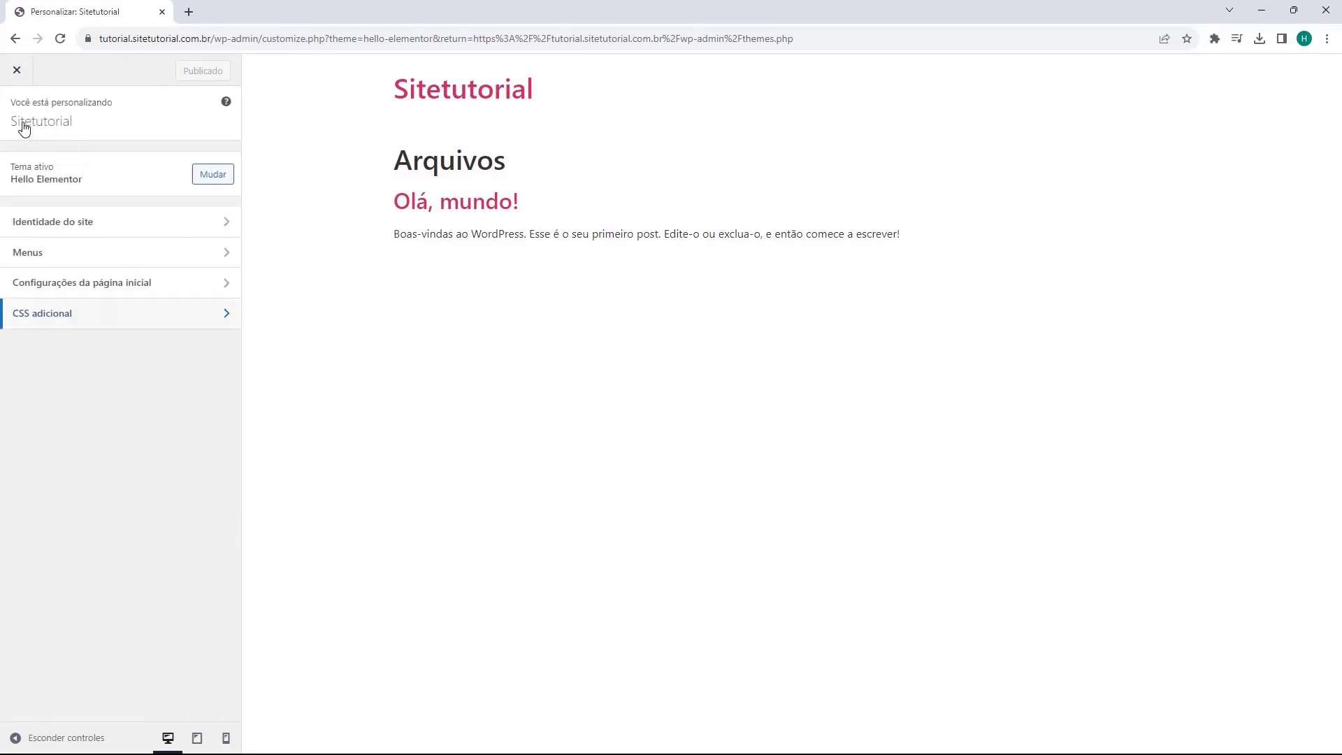
left_click(19, 72)
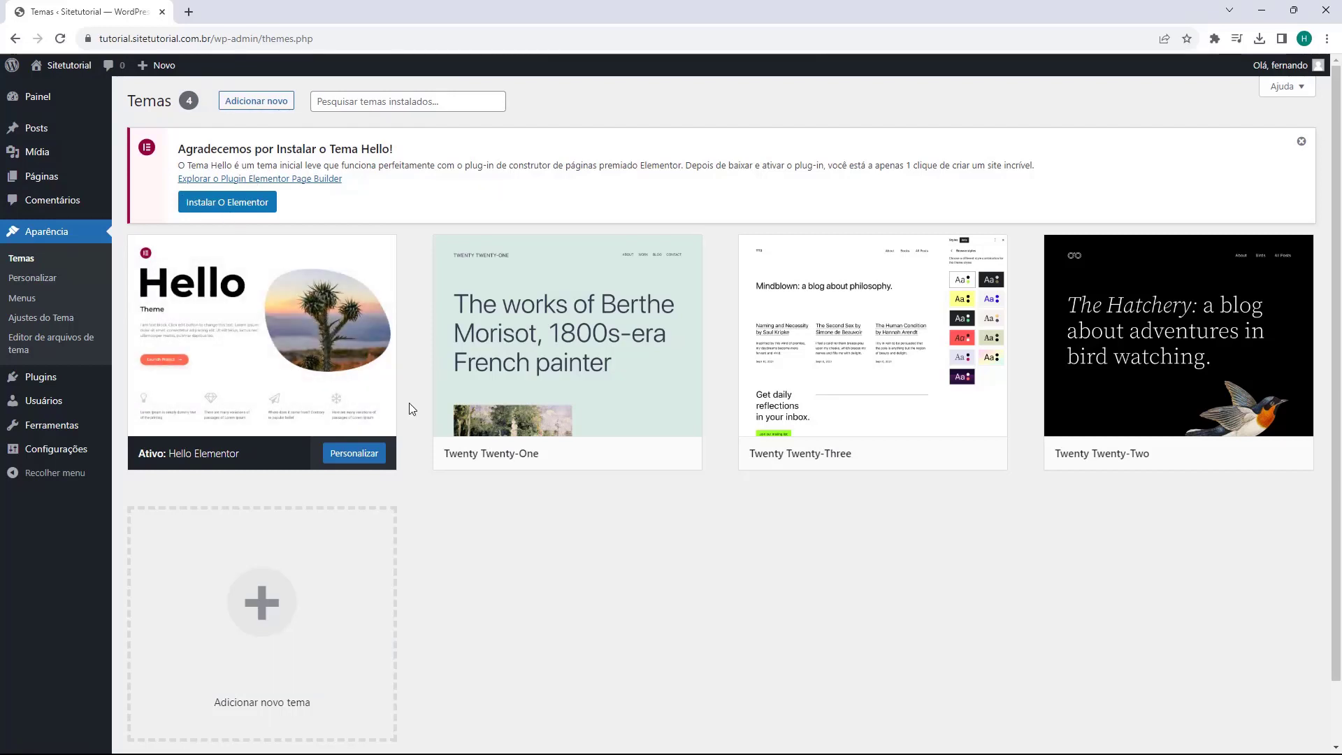
Step: Go to the page for adding a new plugin and look through the featured plugins
mouse_move(35, 380)
left_click(41, 384)
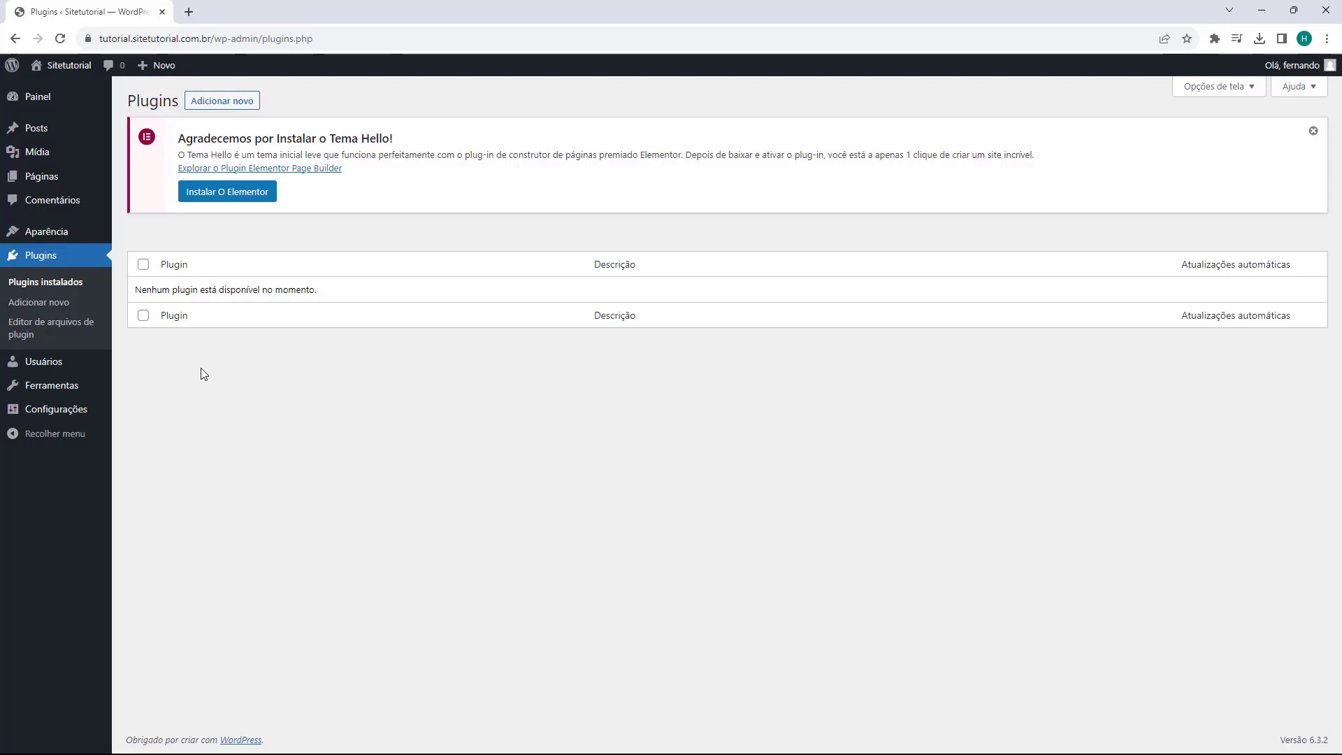
left_click(221, 102)
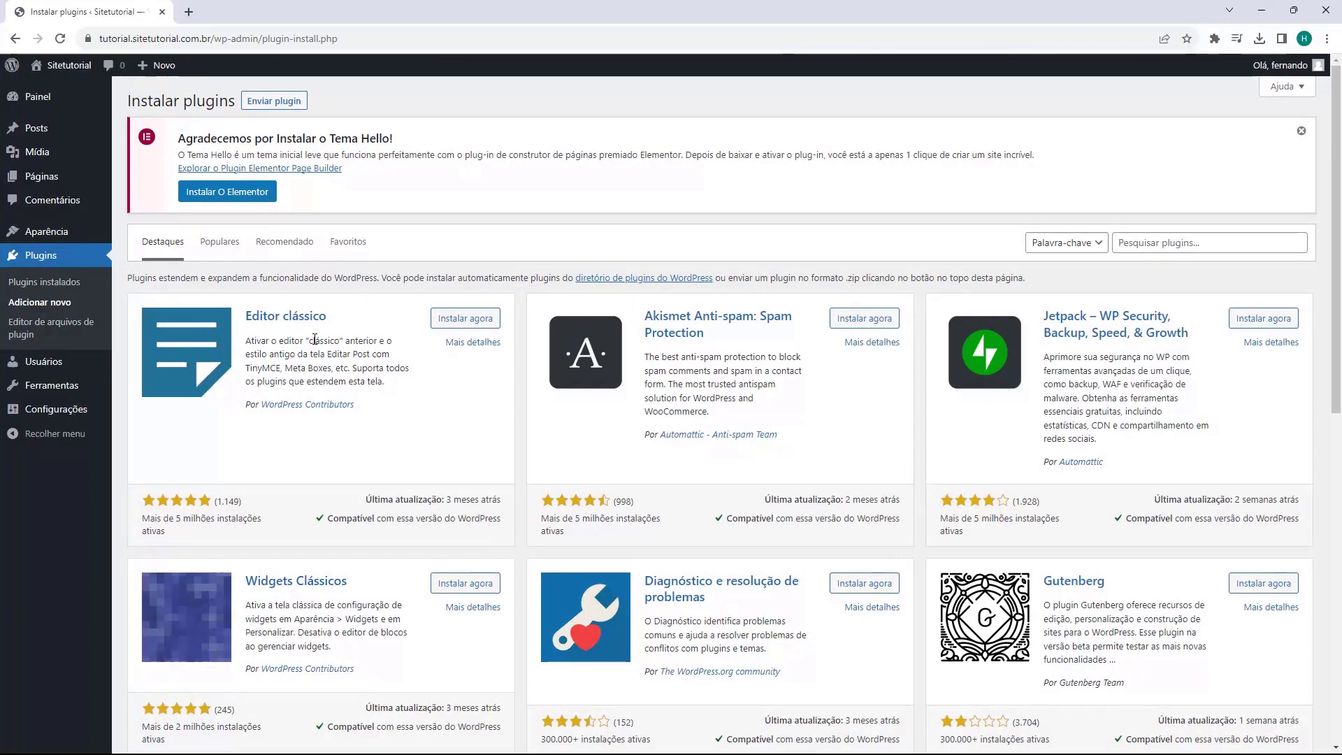
scroll(315, 339, "down", 6)
scroll(380, 341, "up", 6)
Step: Search the plugin directory for "elementor", and install and activate the Elementor Website Builder plugin
left_click(1131, 250)
type("elementor")
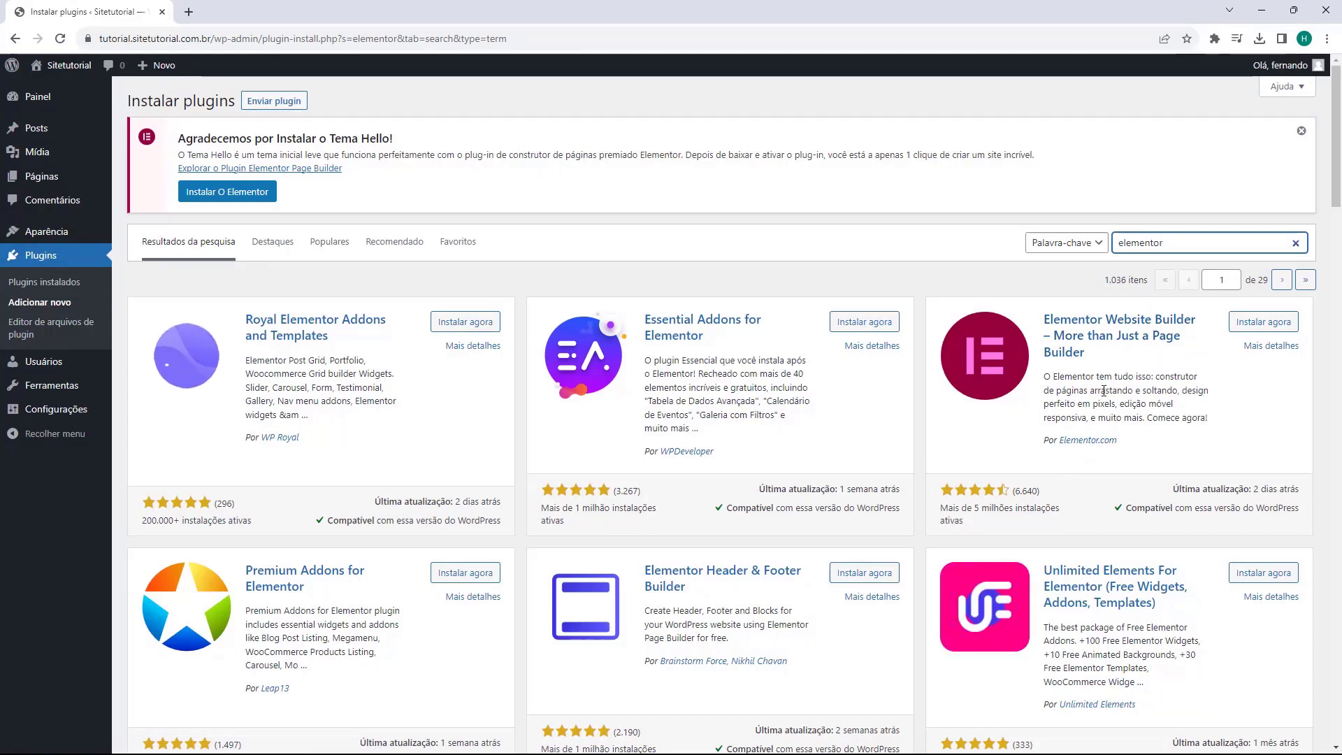
left_click(1245, 326)
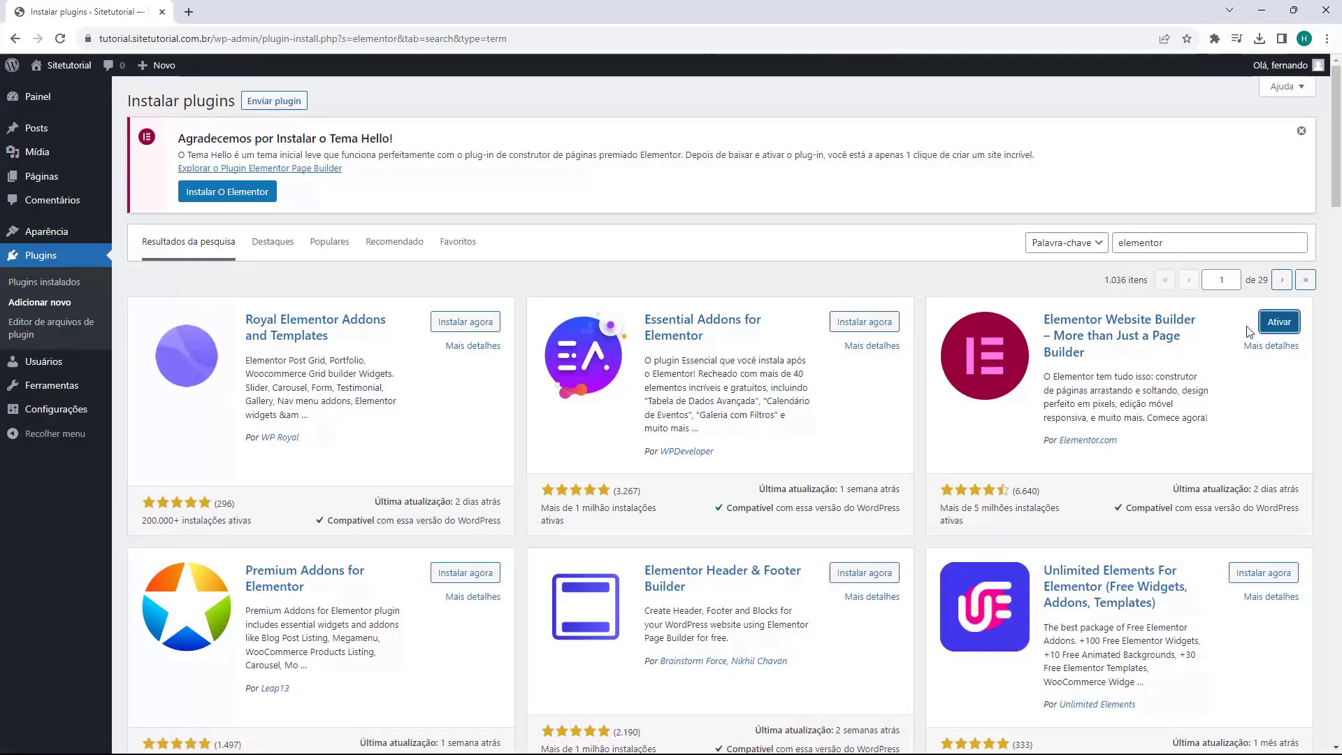
left_click(1278, 323)
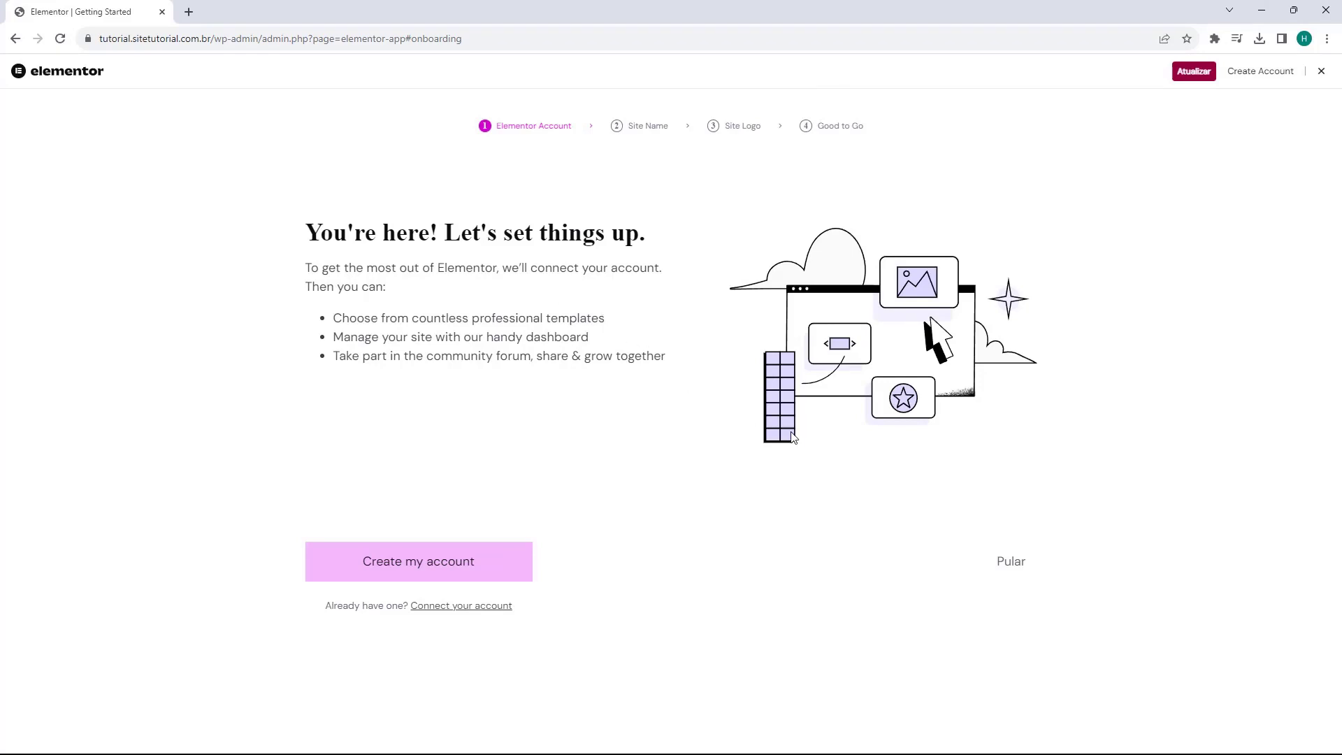
Step: Skip every stage of the Elementor setup wizard and dismiss the Elementor AI notification in the editor
left_click(1011, 568)
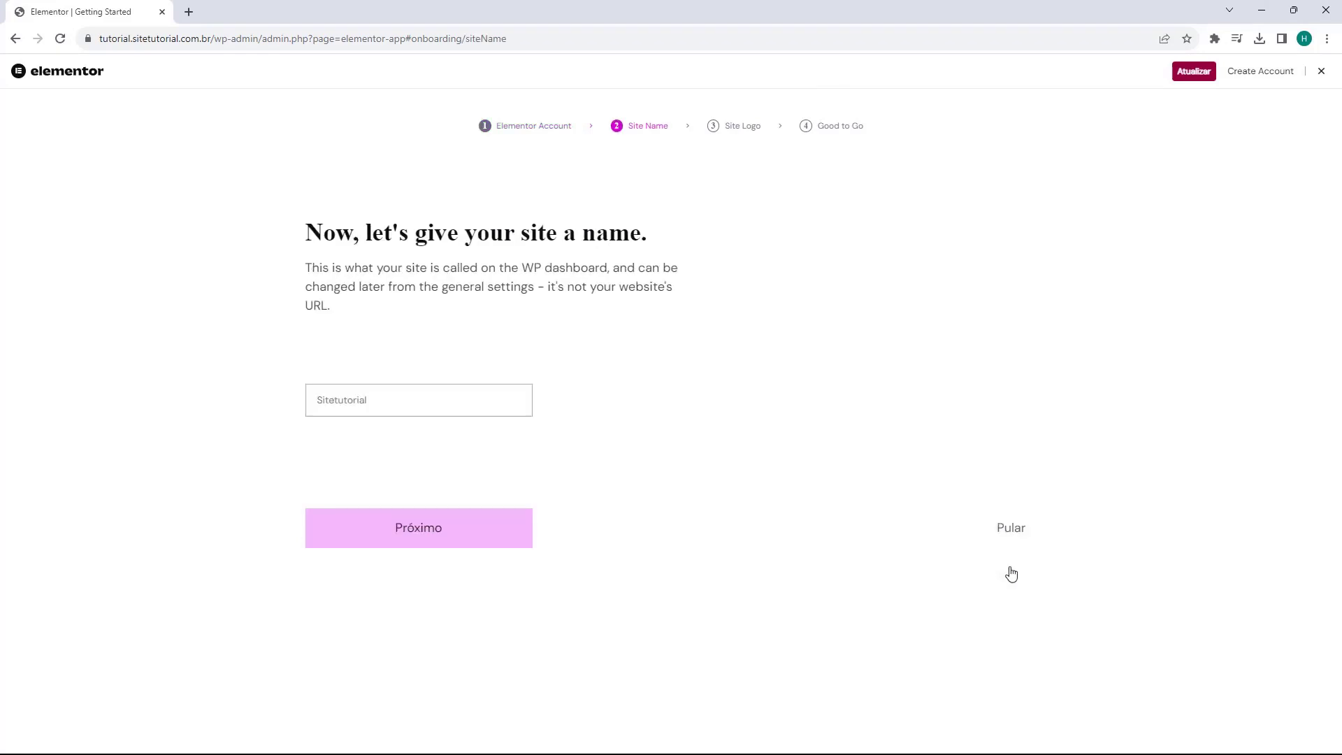
left_click(1010, 566)
left_click(1012, 598)
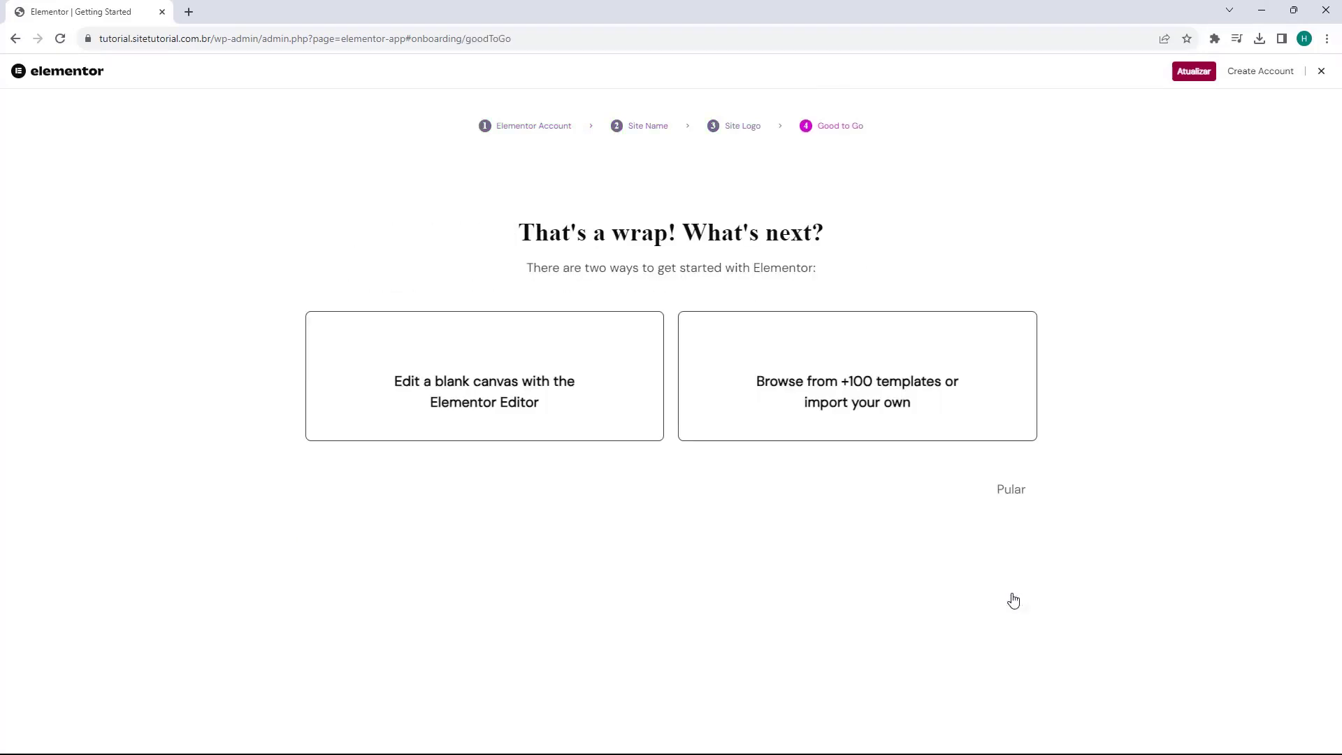
left_click(1011, 596)
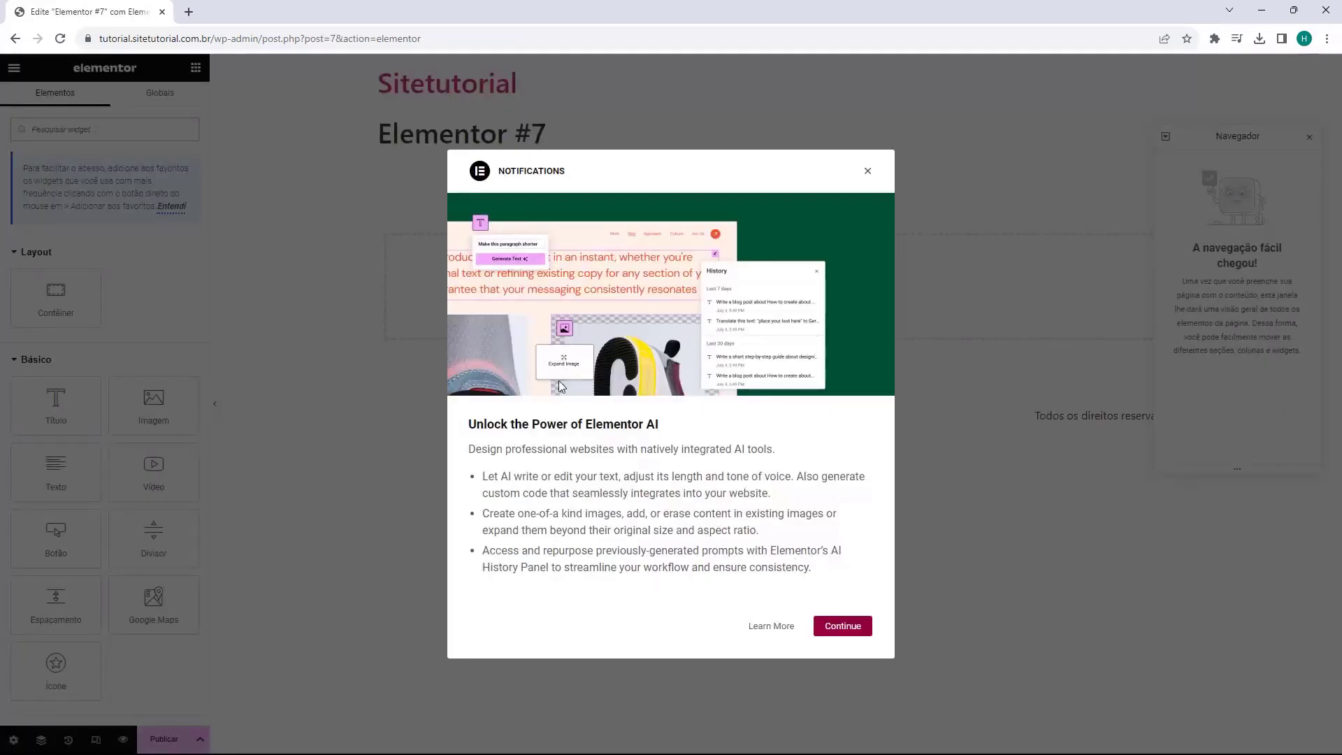
left_click(868, 171)
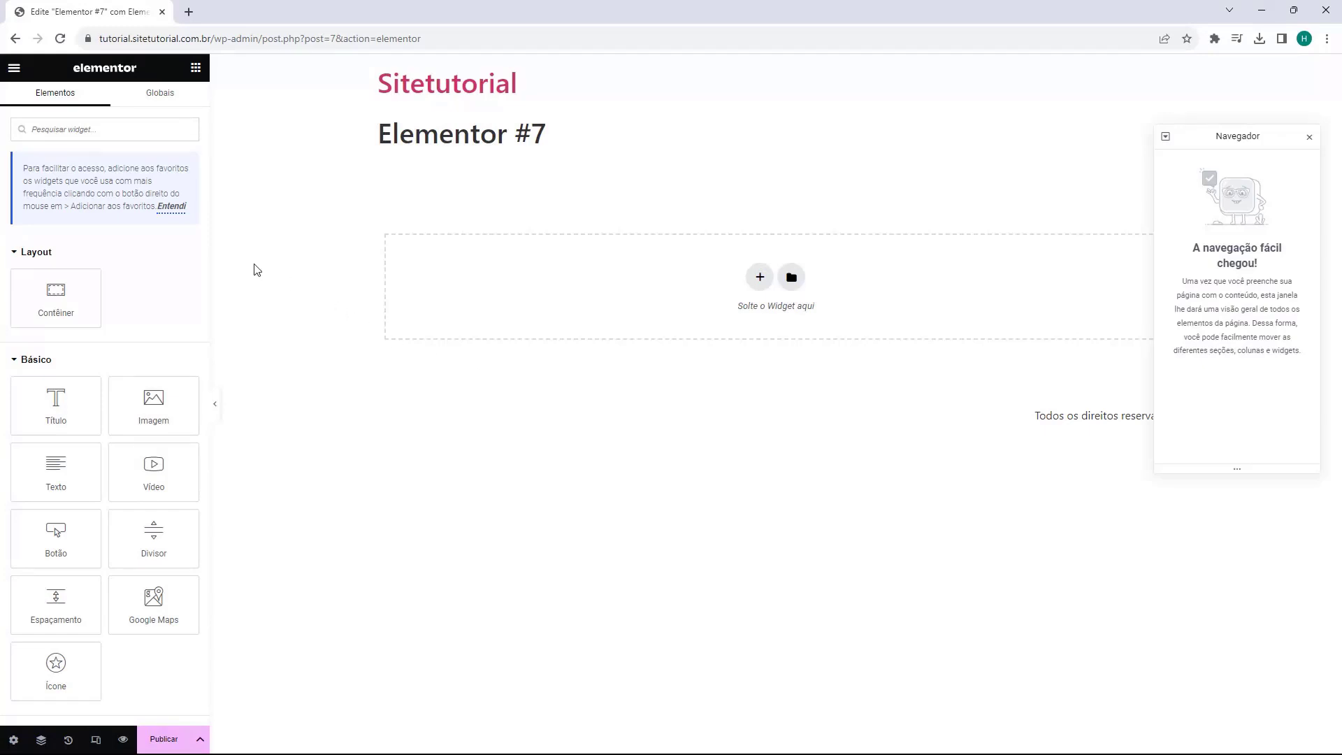
Step: Exit the Elementor editor using the "Este Post" exit option, leaving without saving, and return to the WordPress dashboard
left_click(14, 69)
left_click(65, 365)
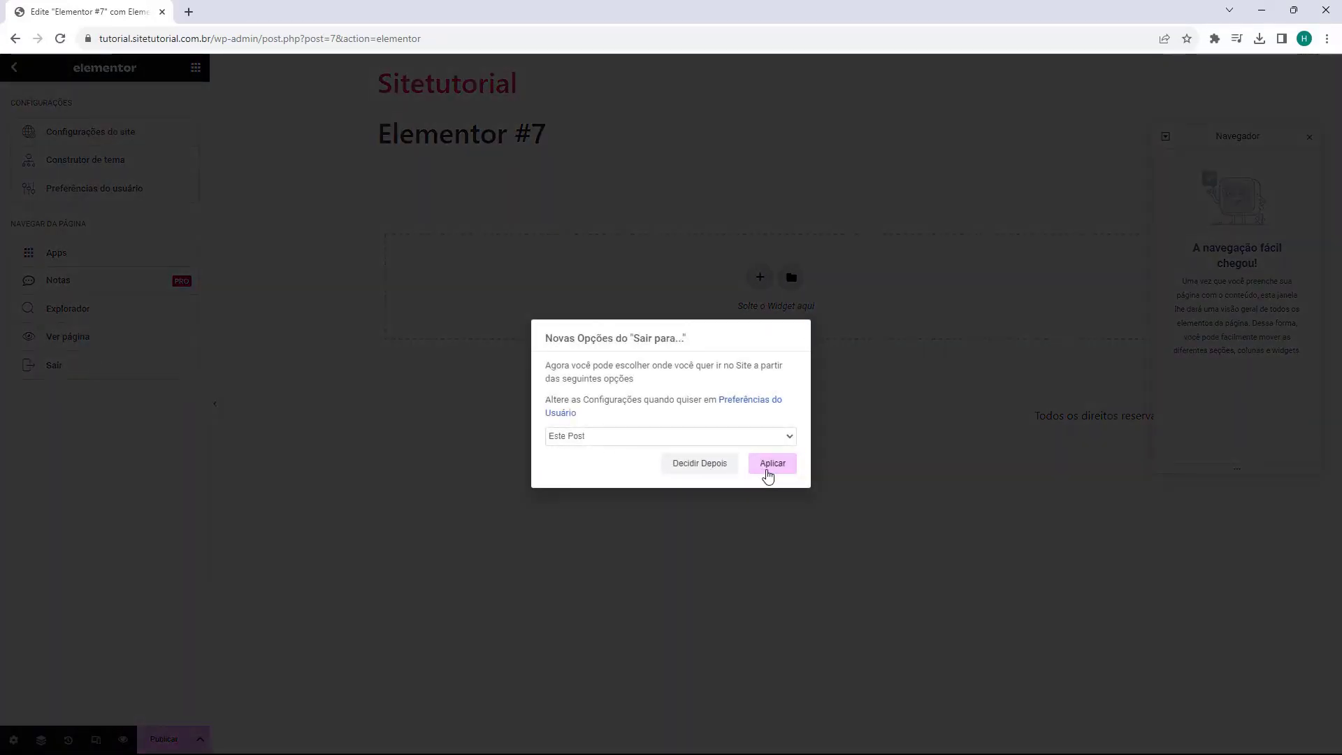
left_click(769, 467)
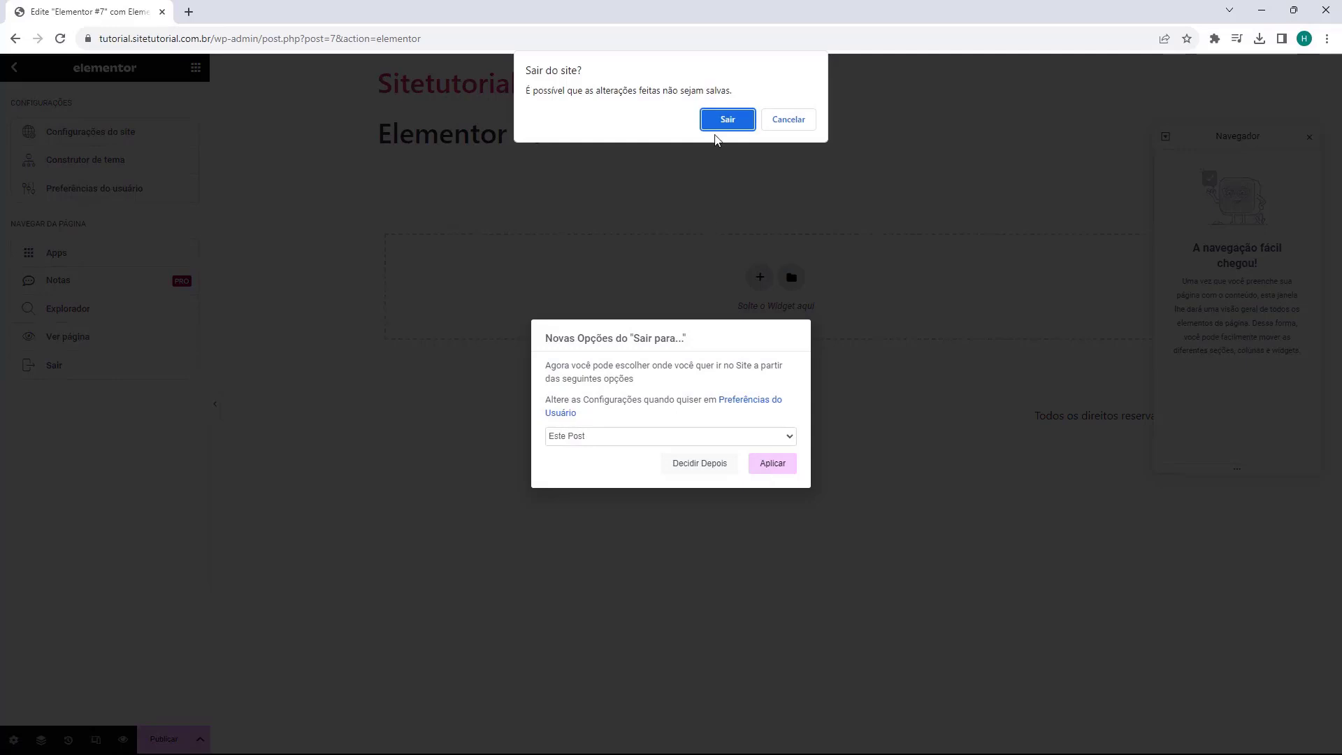
left_click(721, 121)
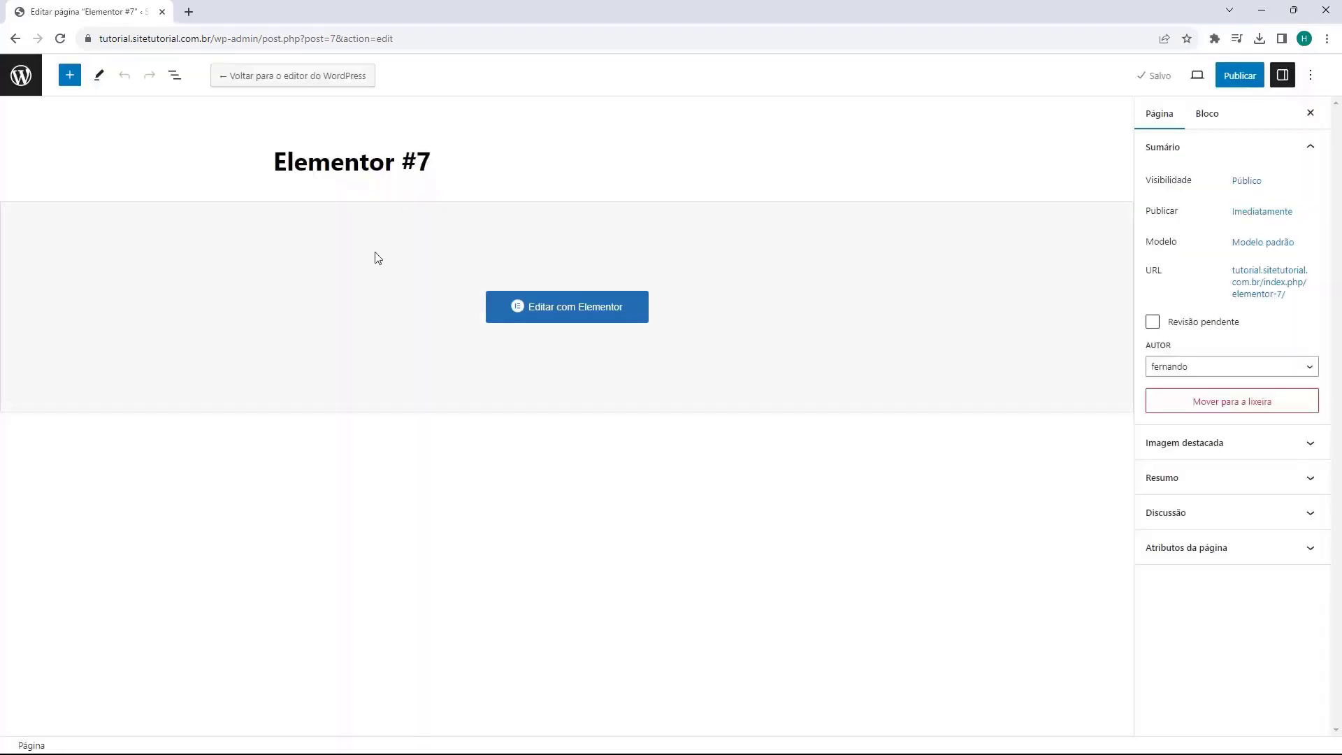
left_click(22, 82)
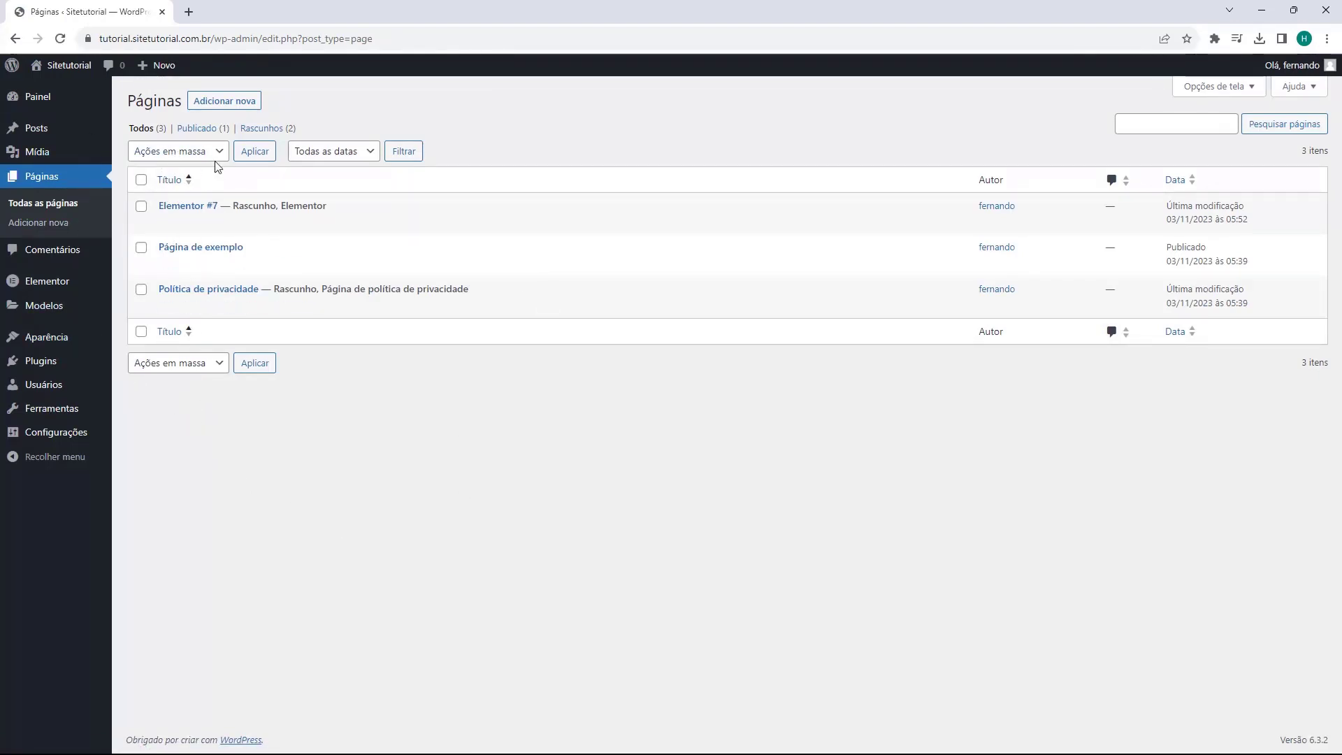
left_click(44, 103)
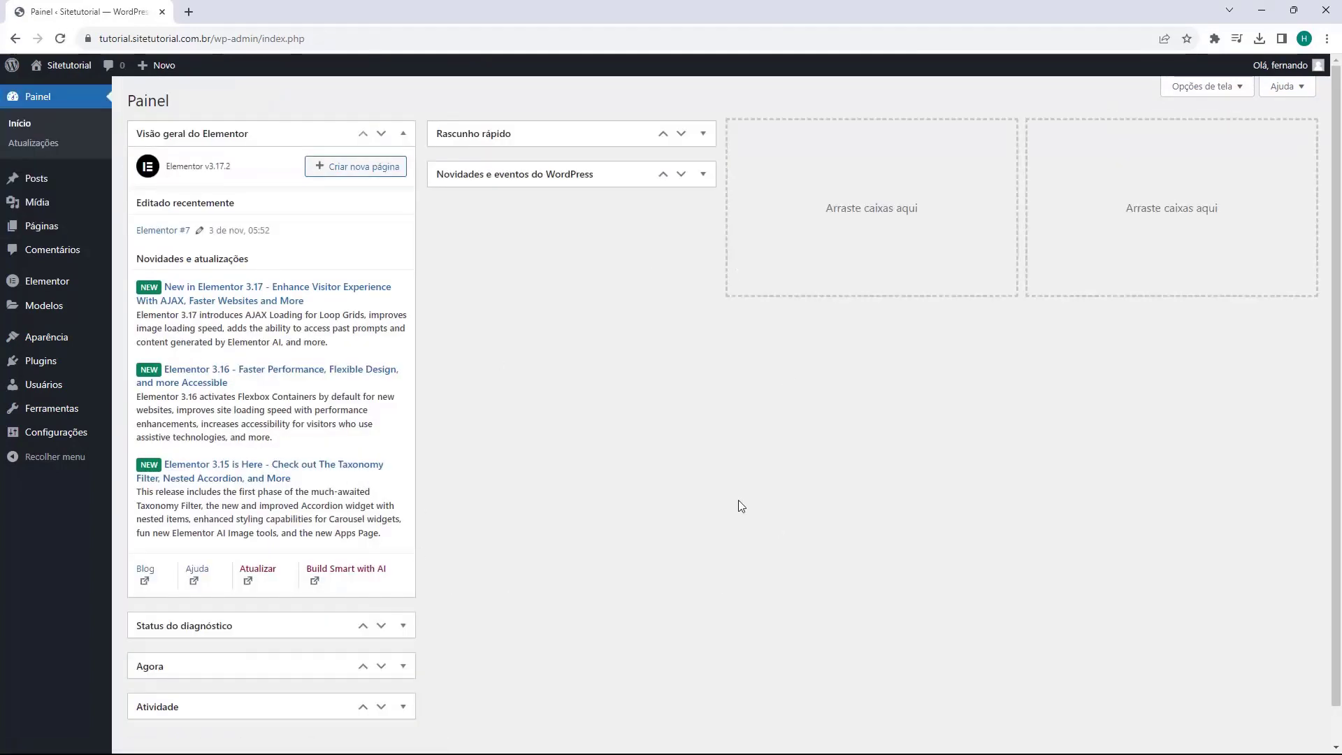
Step: Collapse the Elementor overview box on the dashboard and go to the list of saved Elementor templates
left_click(403, 134)
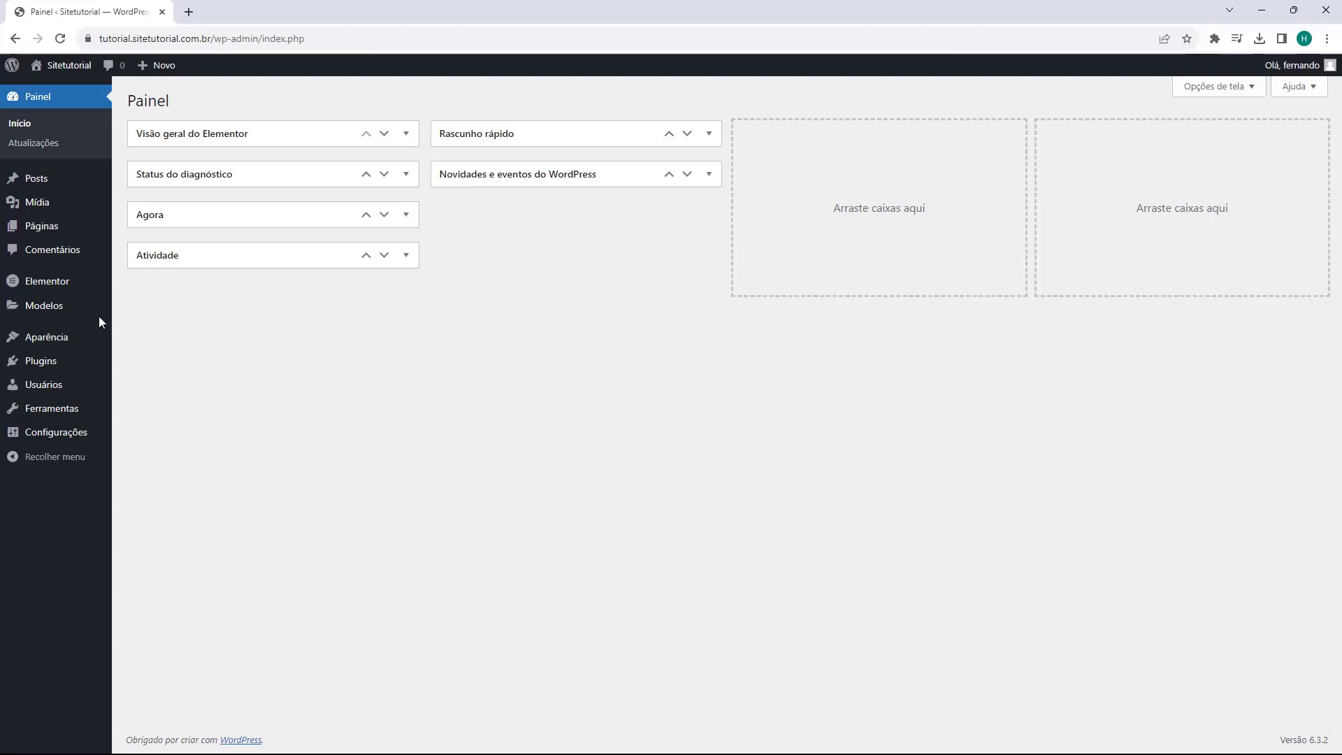
mouse_move(32, 320)
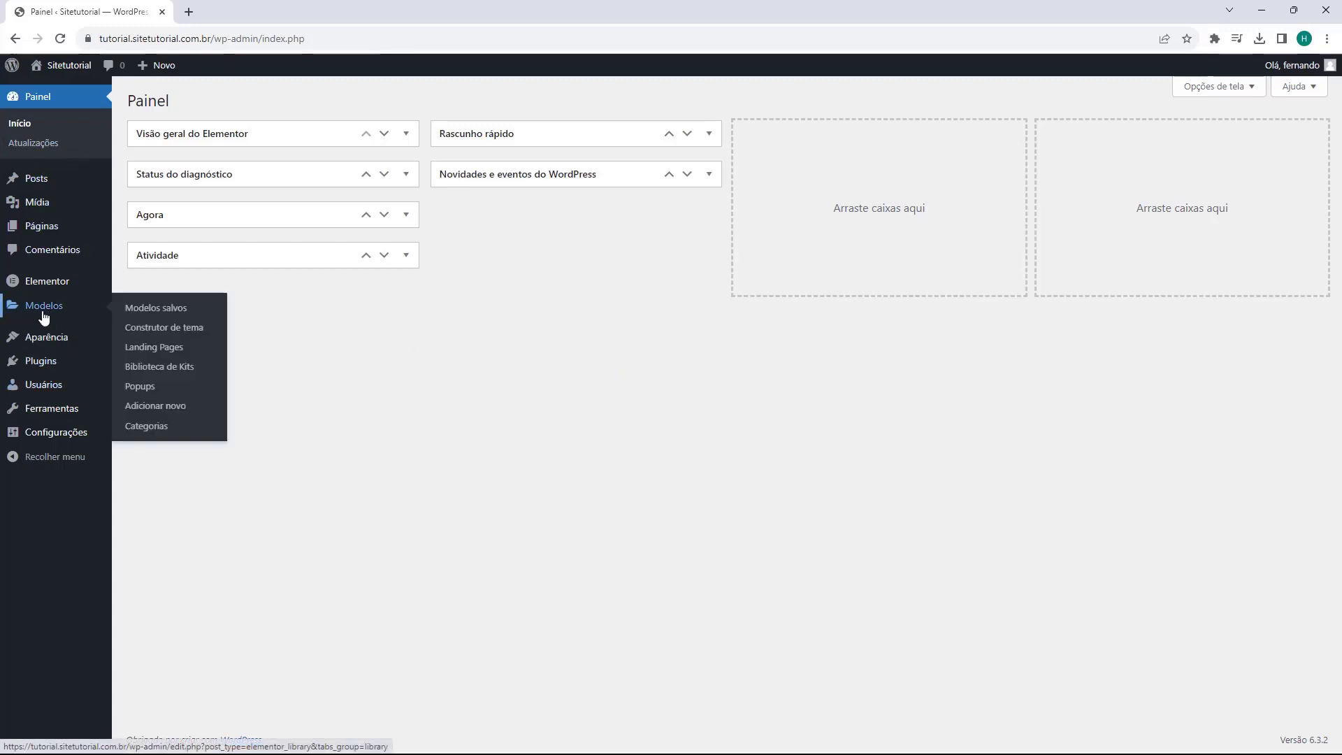
left_click(43, 316)
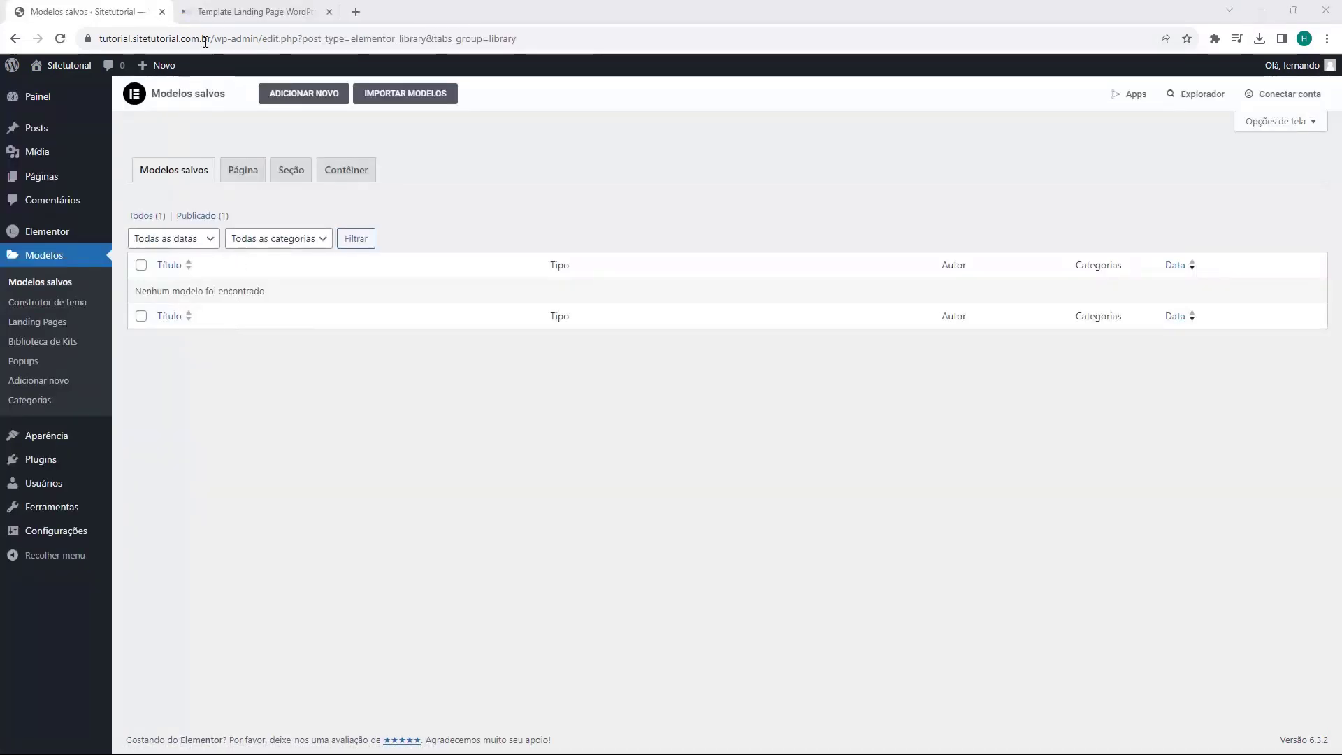
Step: Download the landing page template from the host2b article "Template Landing Page WordPress" and check the recent downloads
left_click(260, 15)
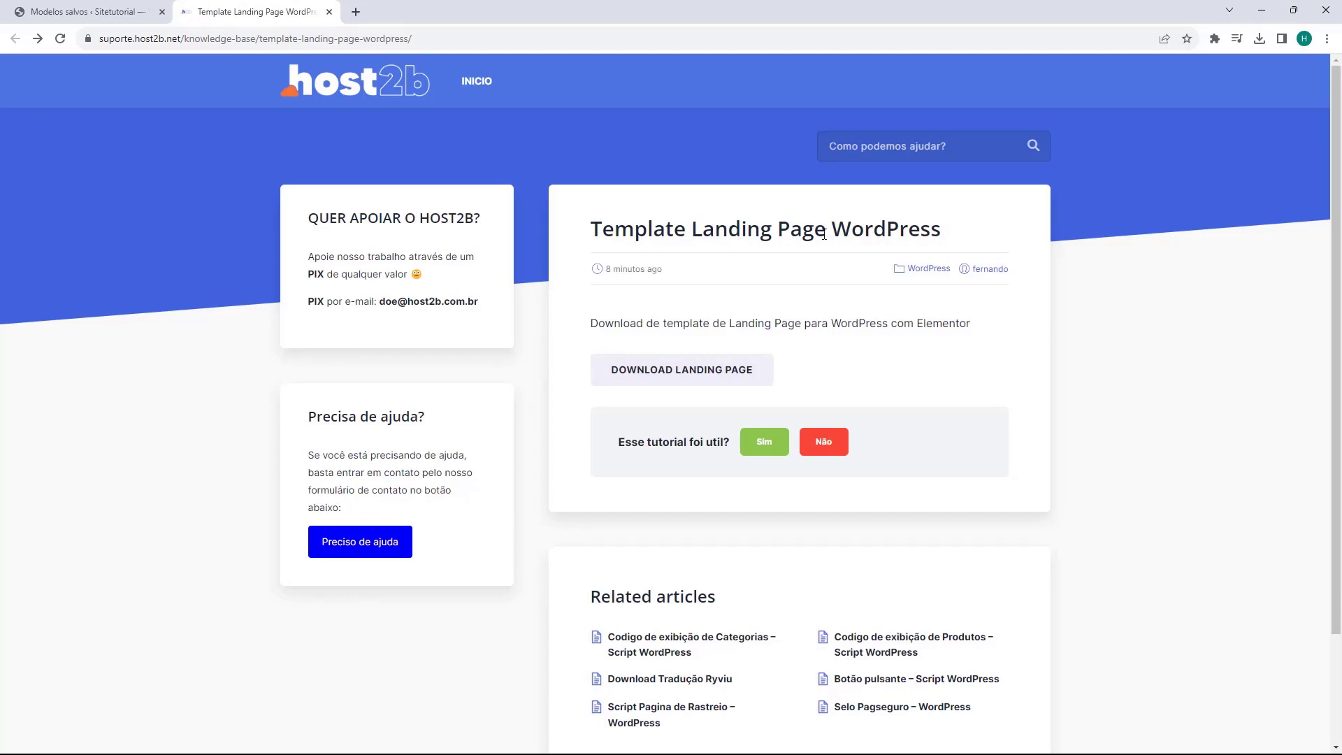
left_click(671, 377)
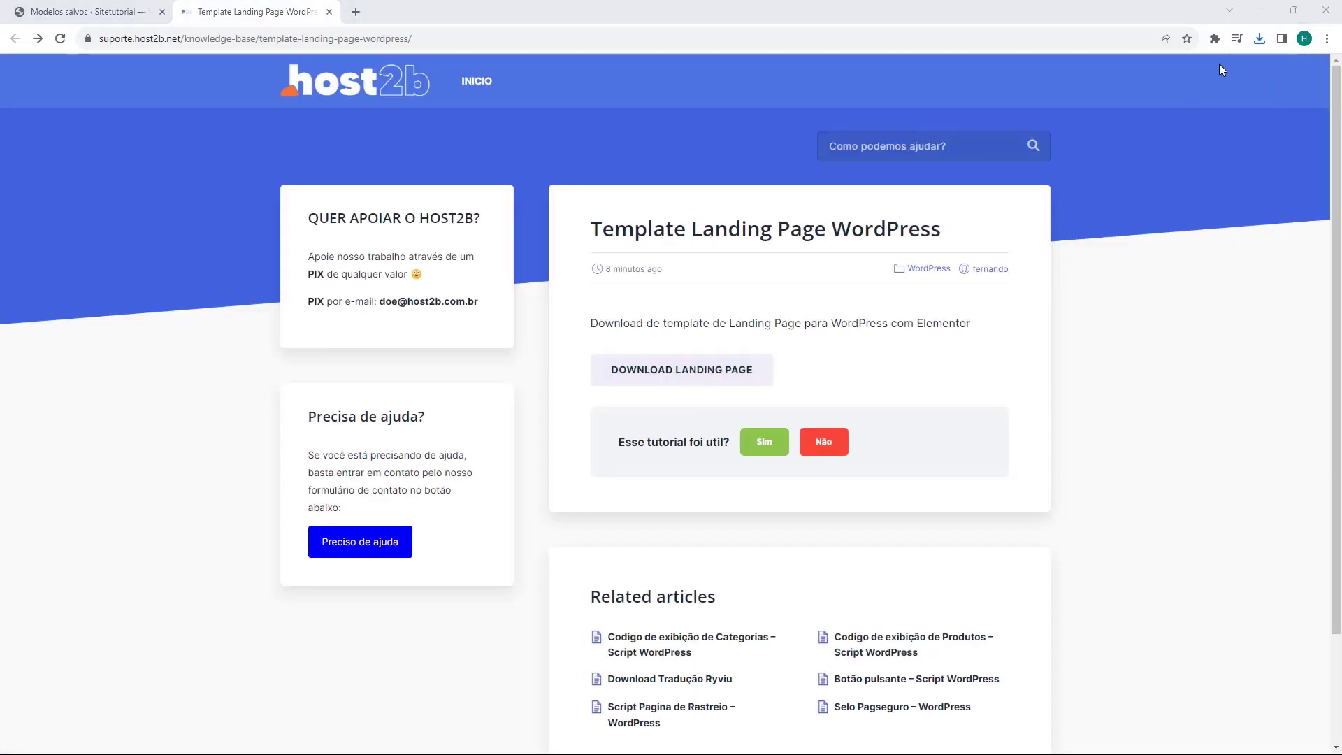
left_click(1258, 41)
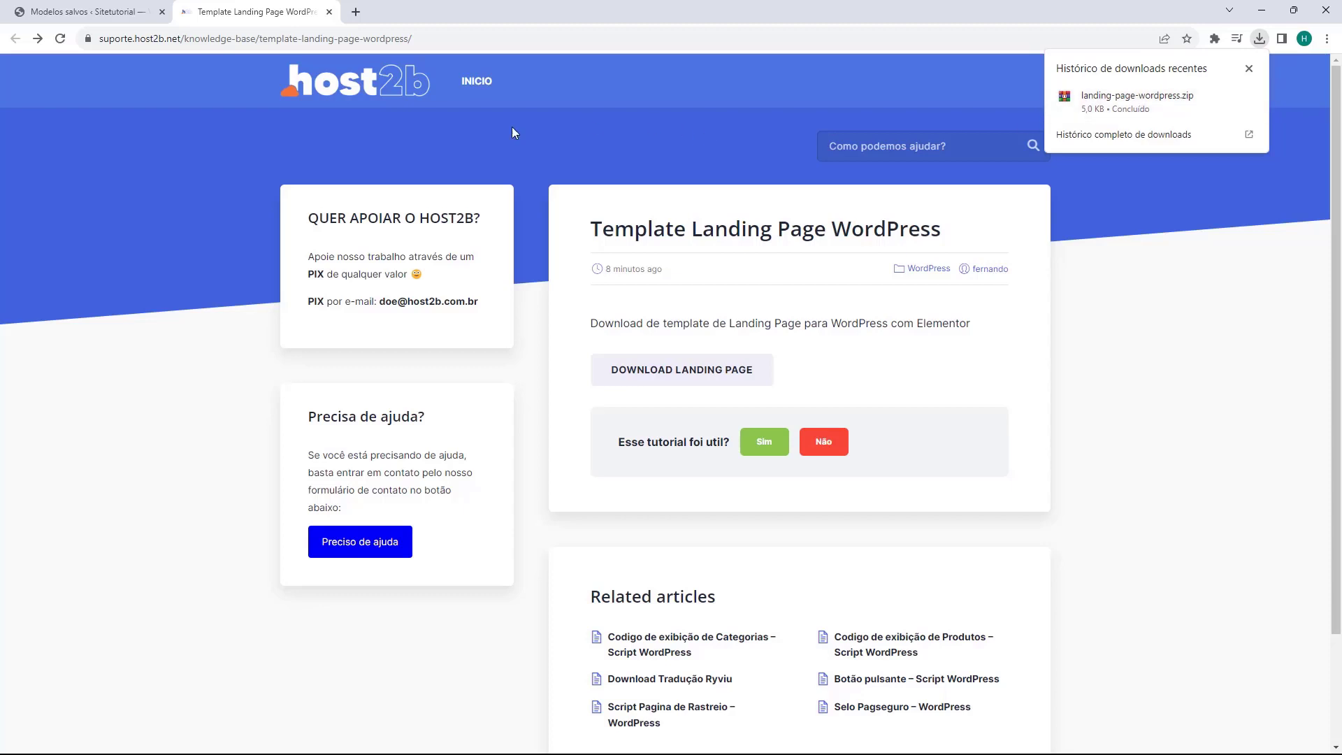
Step: Open the import form on the saved templates page and supply the downloaded landing-page-wordpress.zip as its file
left_click(106, 16)
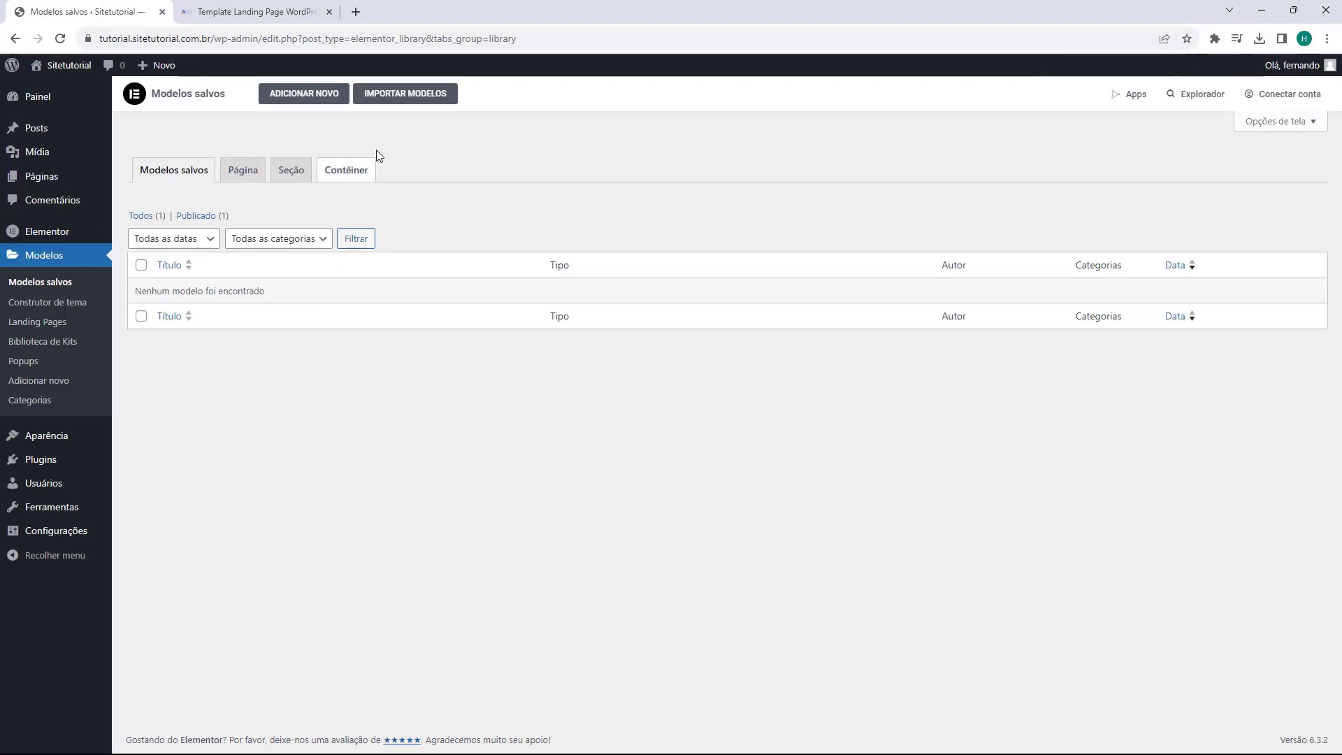
left_click(392, 104)
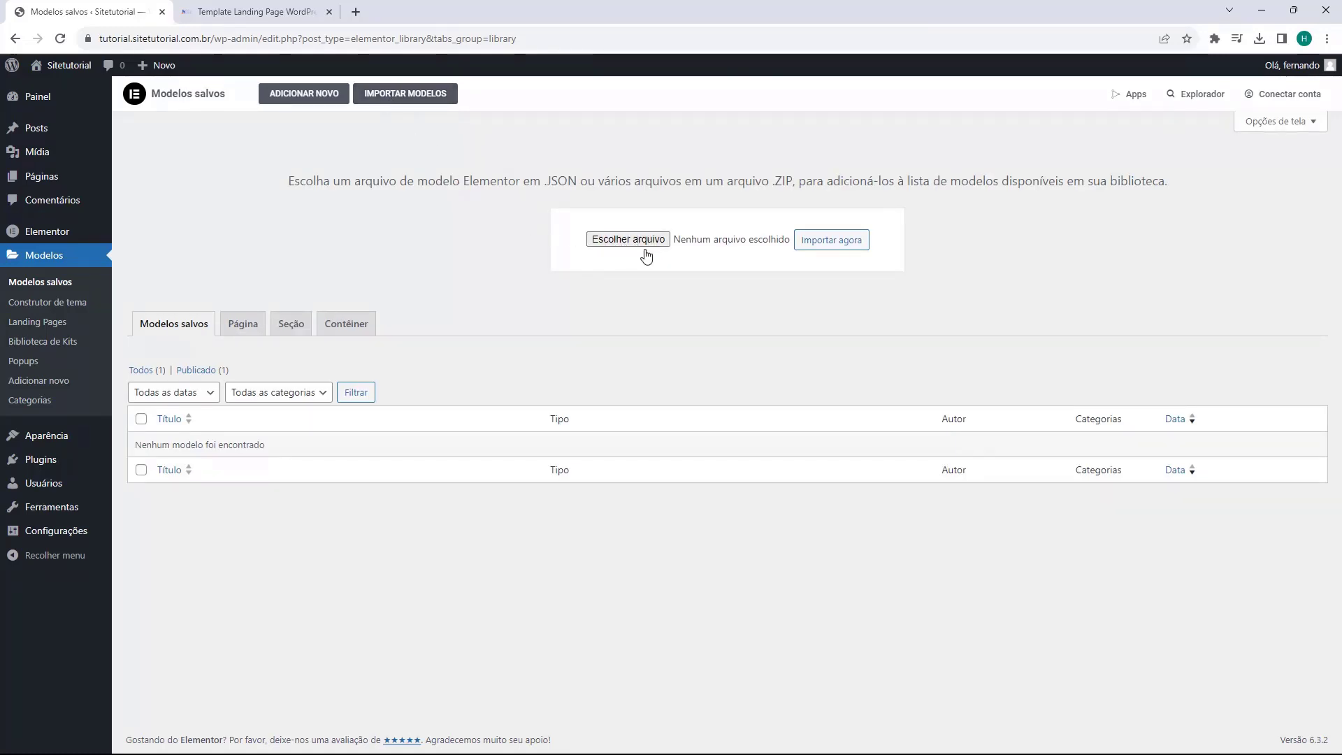
left_click(1259, 40)
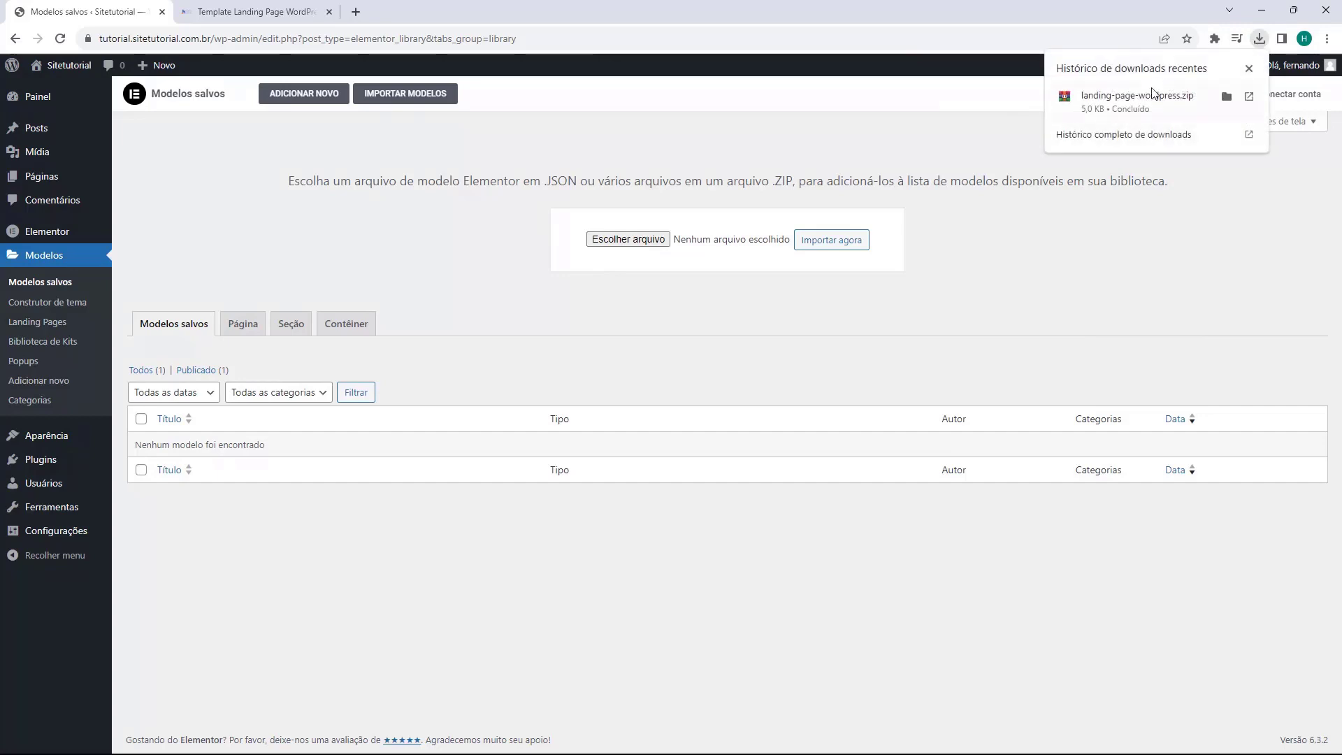
left_click_drag(1149, 98, 635, 252)
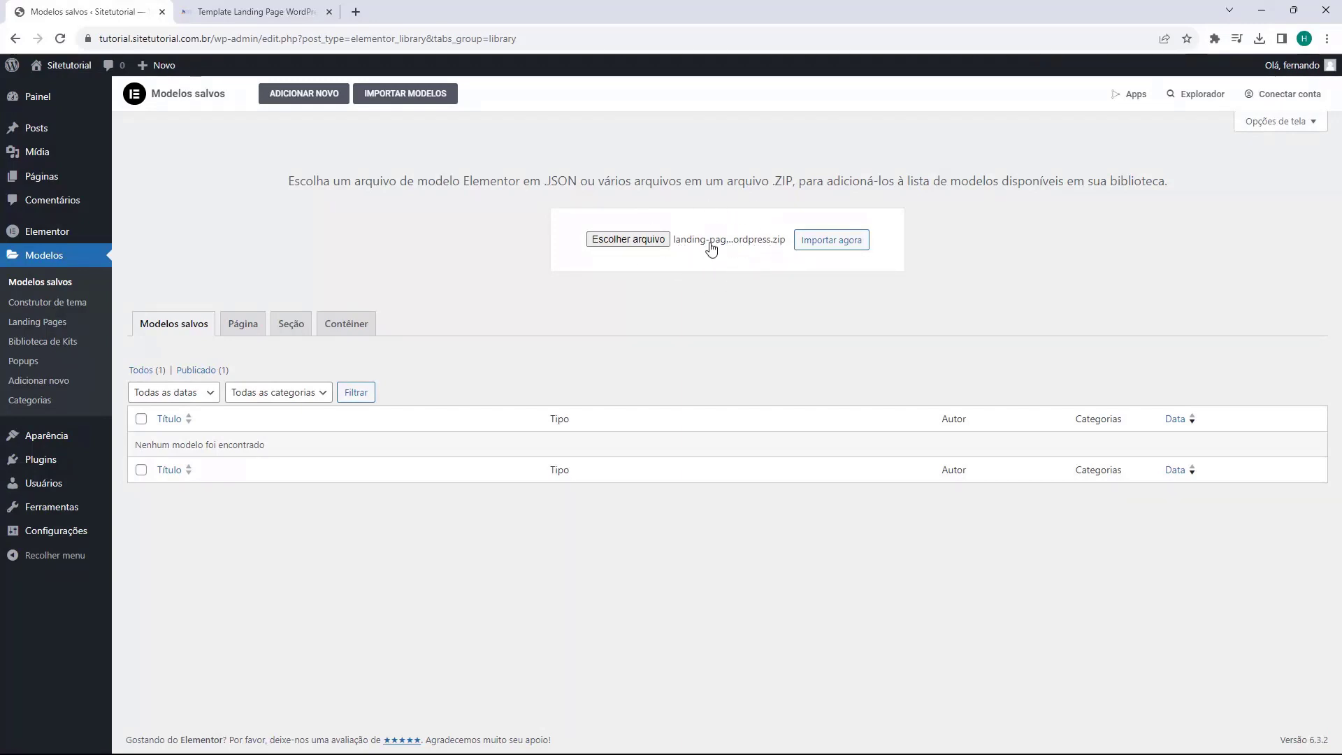
Step: Import the template file, setting the JSON warning not to show again and enabling unfiltered file uploads
left_click(833, 250)
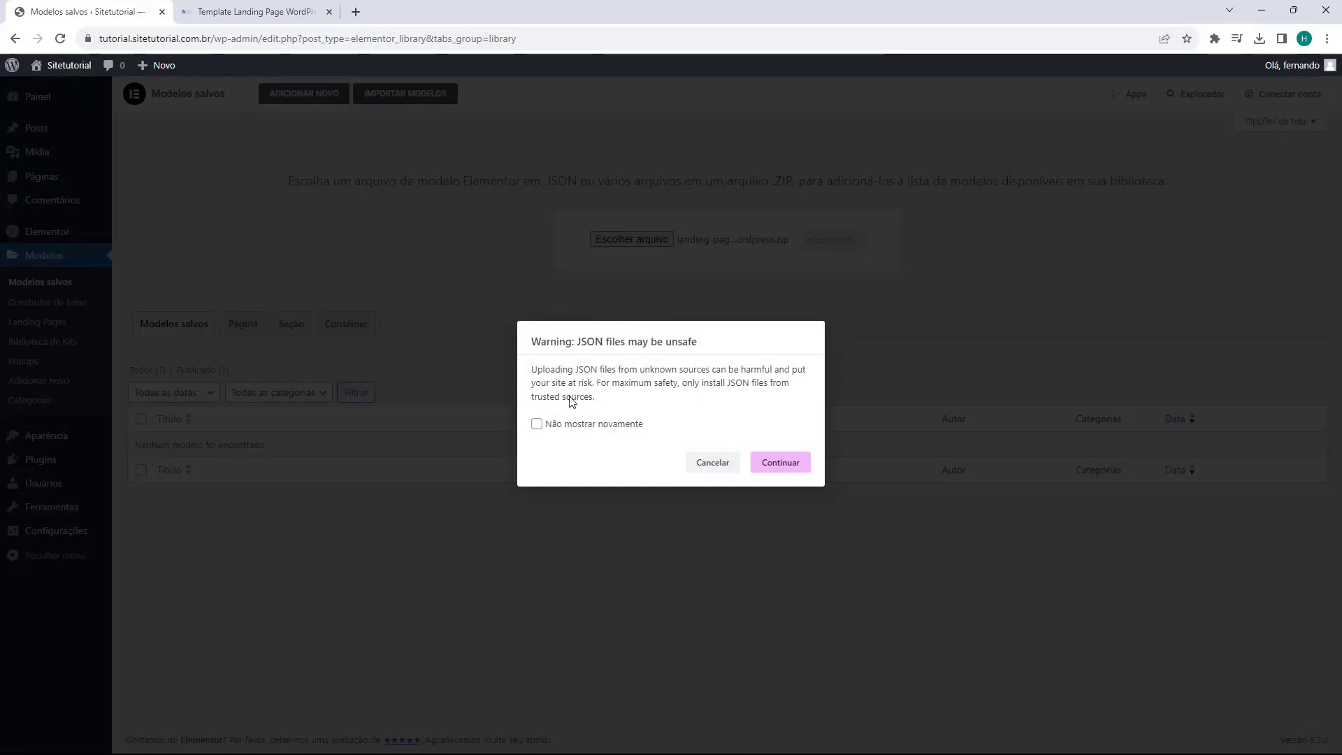
left_click(538, 425)
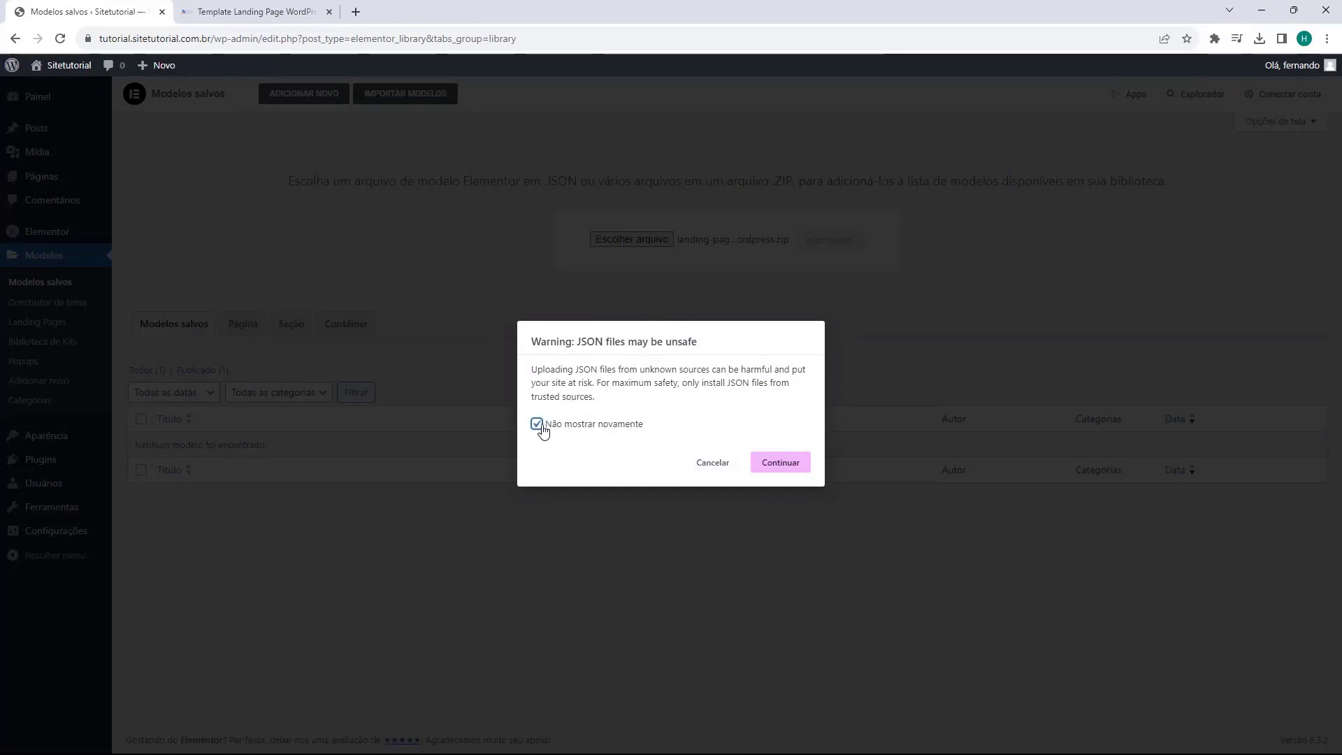
left_click(779, 464)
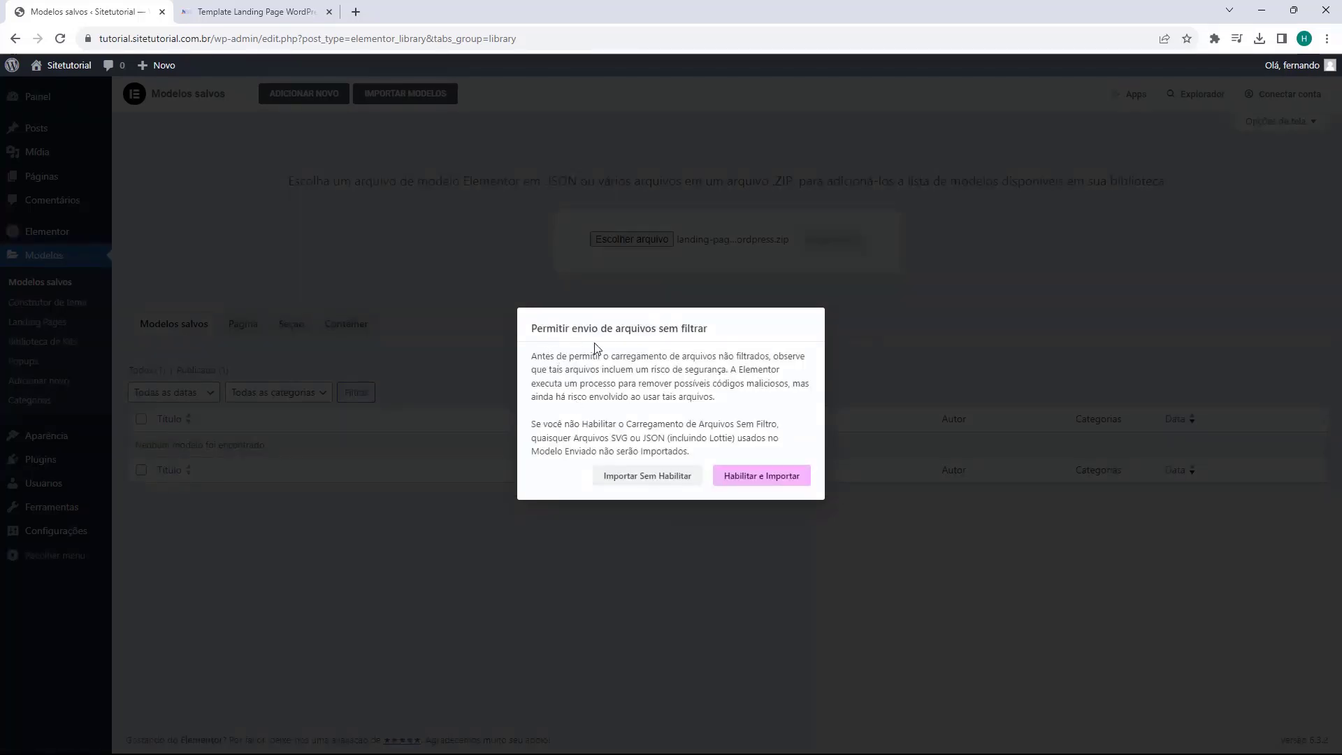
left_click(768, 482)
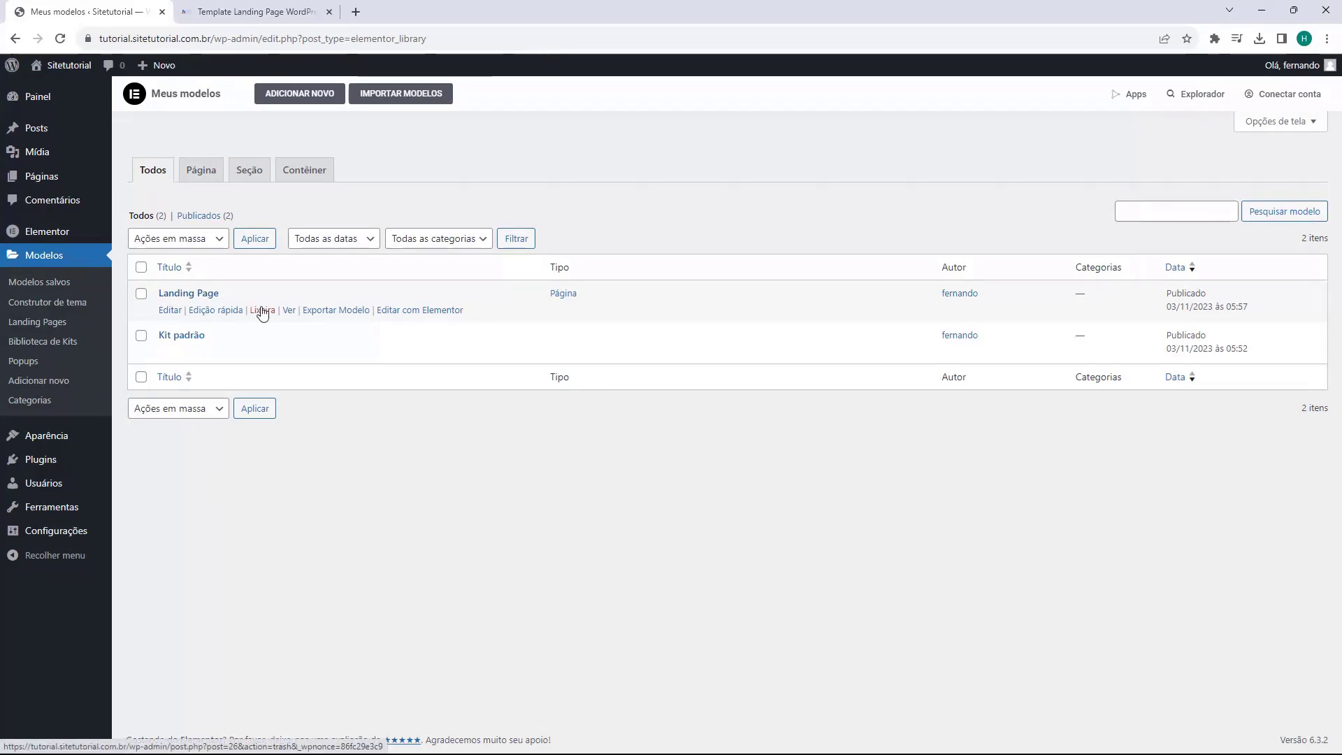
Step: View the imported Landing Page template in a separate browser tab, examine its sections from header to FAQ, and close the preview
left_click(288, 309, "ctrl")
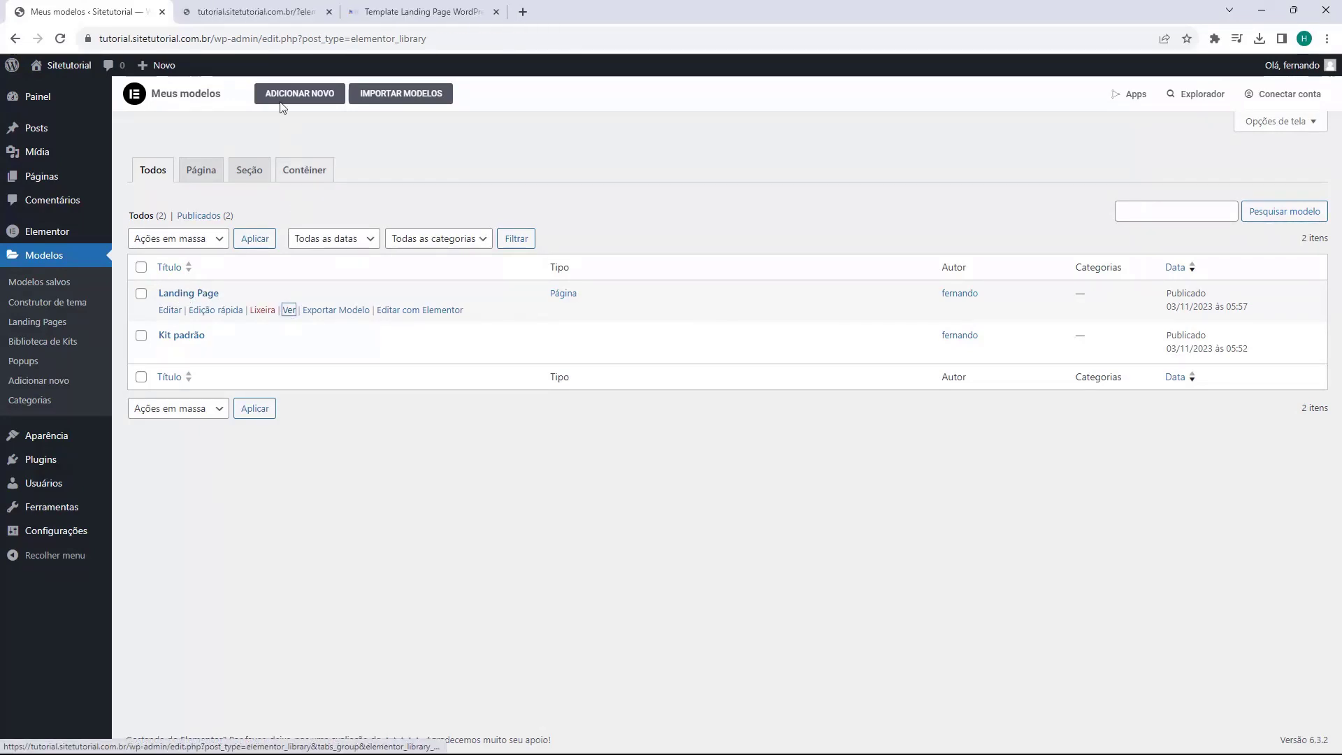
left_click(266, 12)
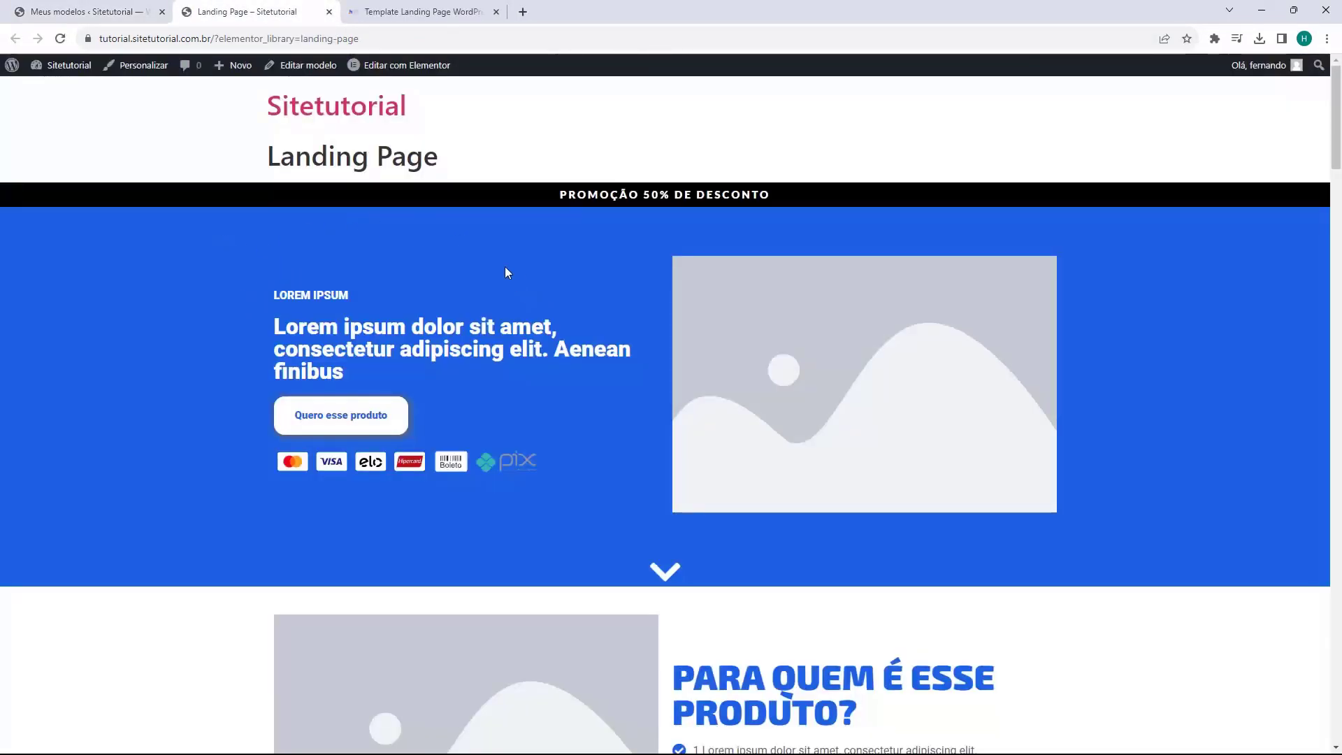
scroll(531, 153, "down", 7)
scroll(570, 161, "down", 14)
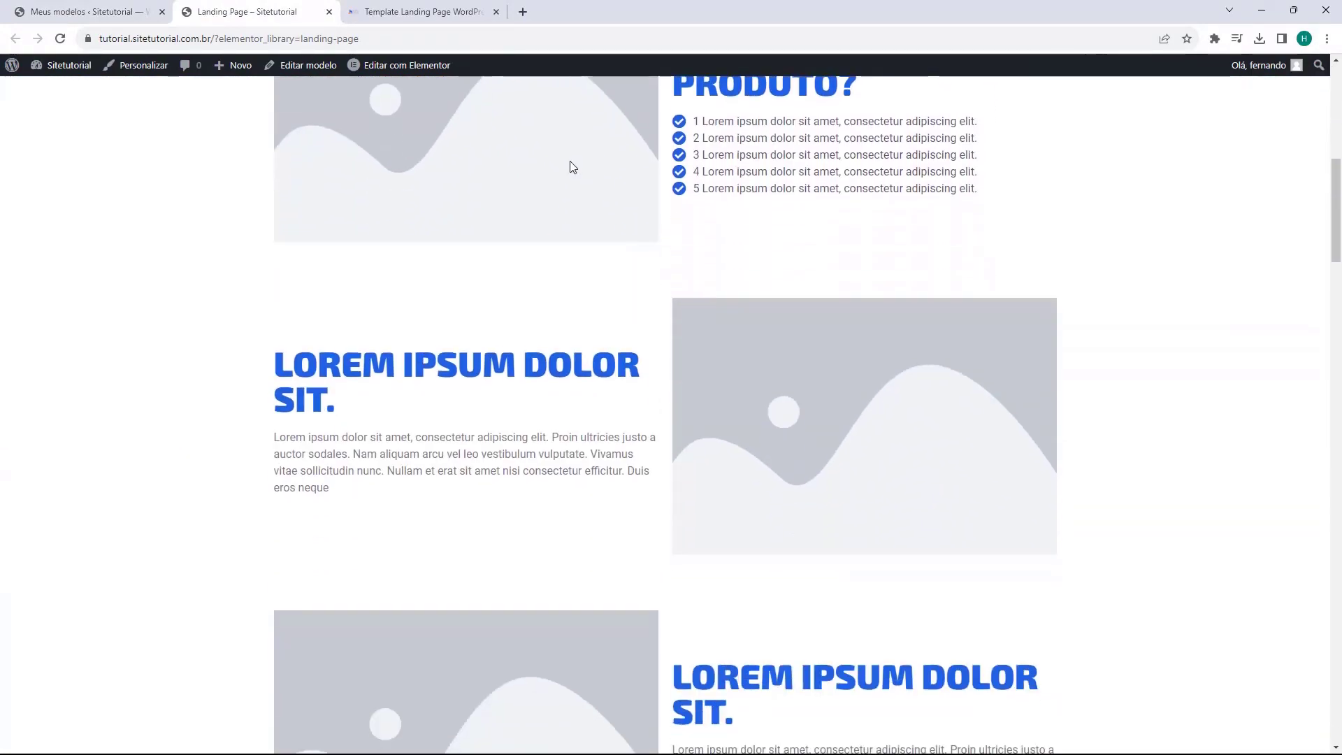
scroll(568, 153, "down", 20)
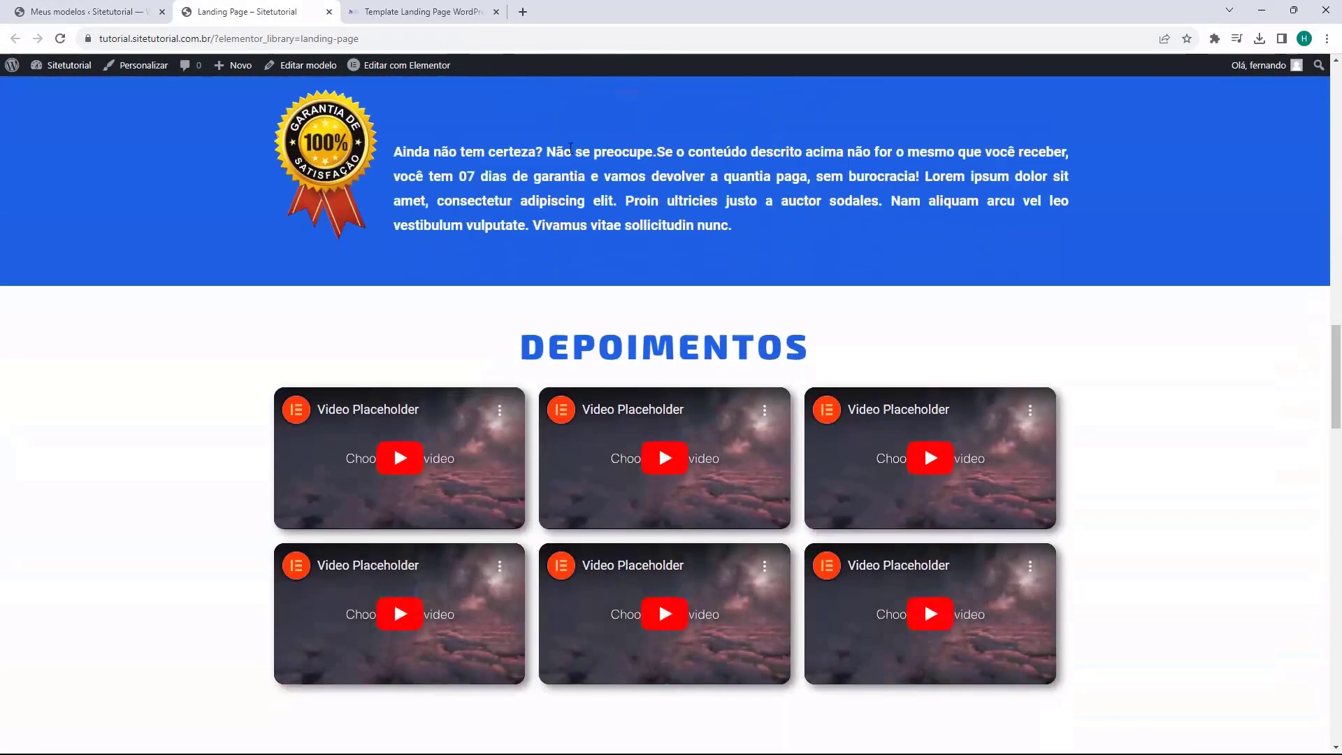
scroll(570, 148, "down", 10)
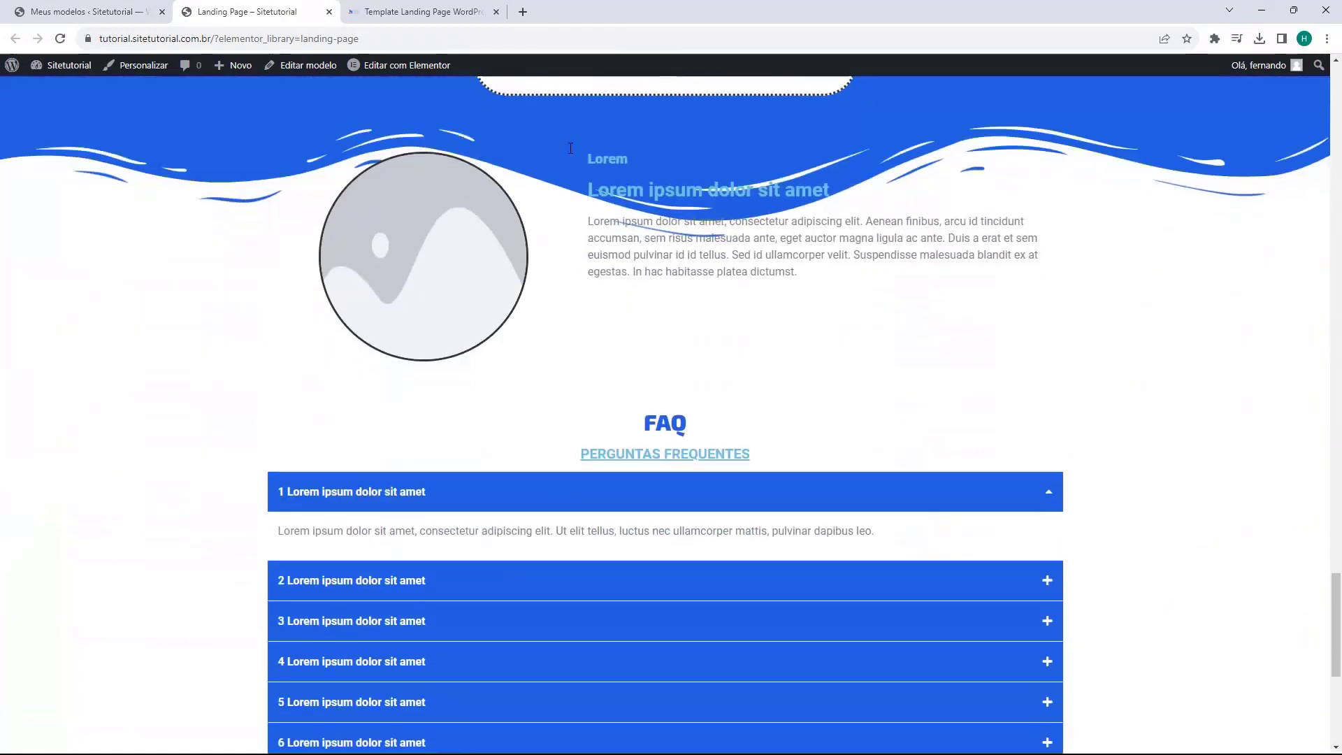
scroll(570, 153, "up", 12)
scroll(569, 149, "up", 20)
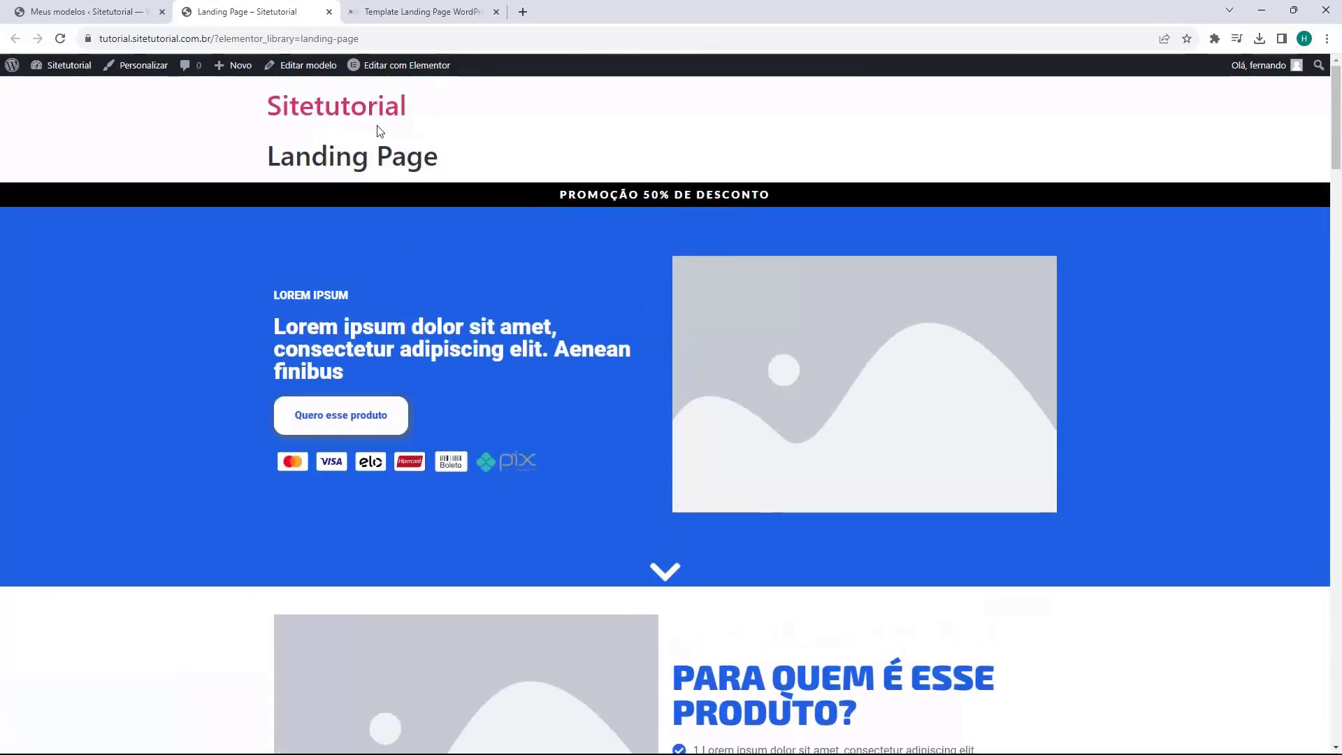
middle_click(283, 14)
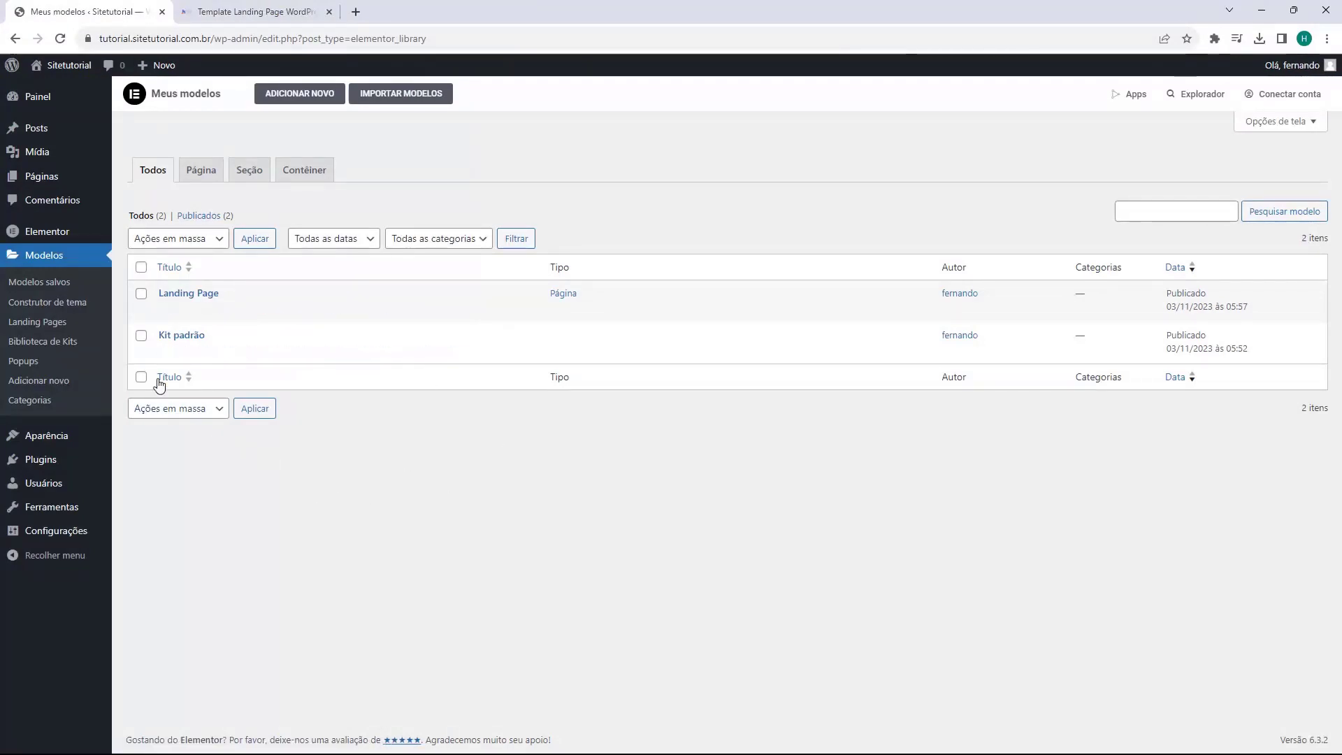
Step: Go to the list of pages and move the draft page "Elementor #7" to the trash
left_click(40, 183)
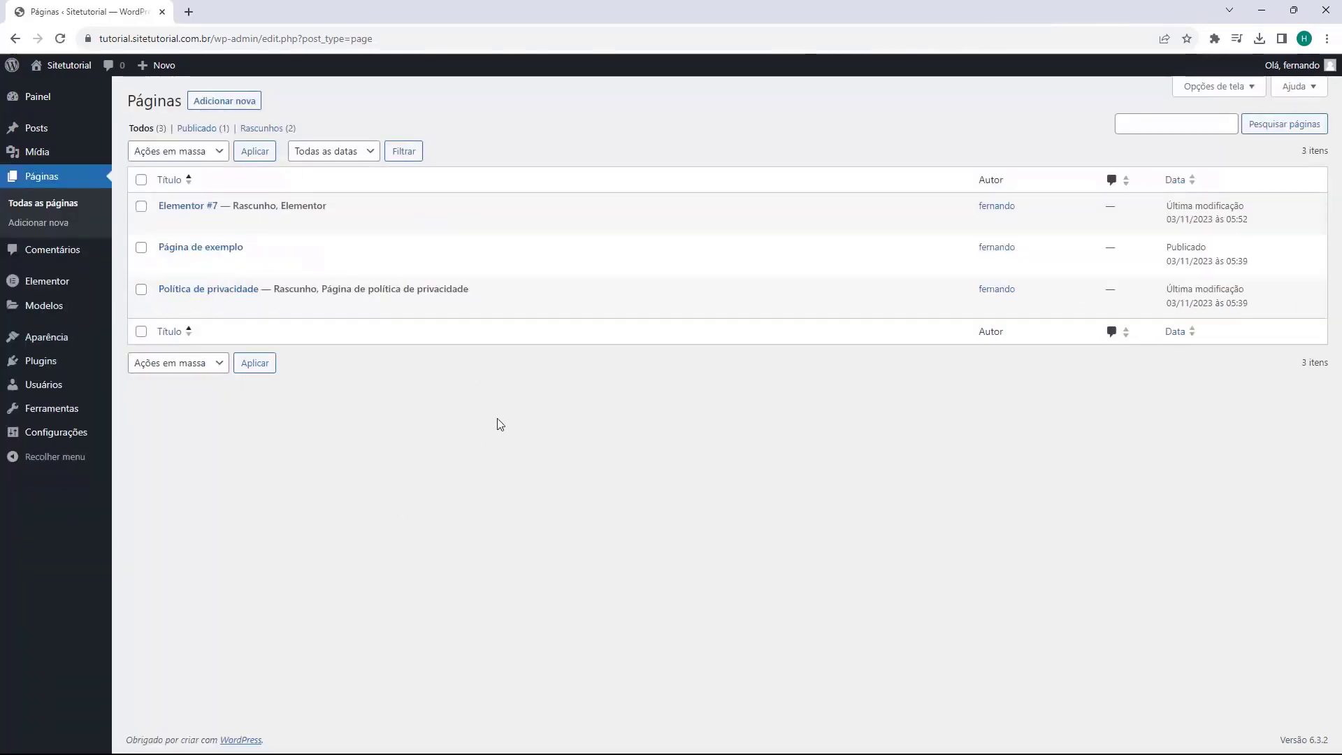
mouse_move(241, 202)
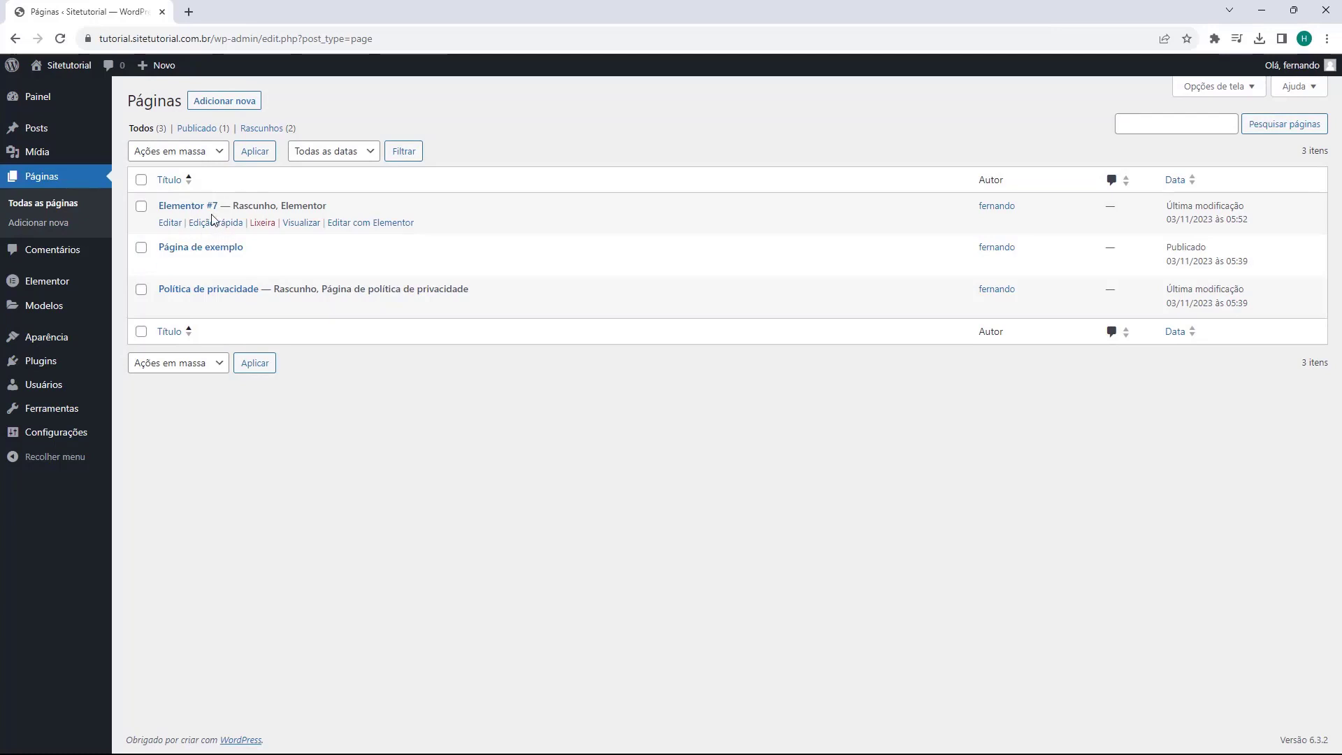
left_click(259, 227)
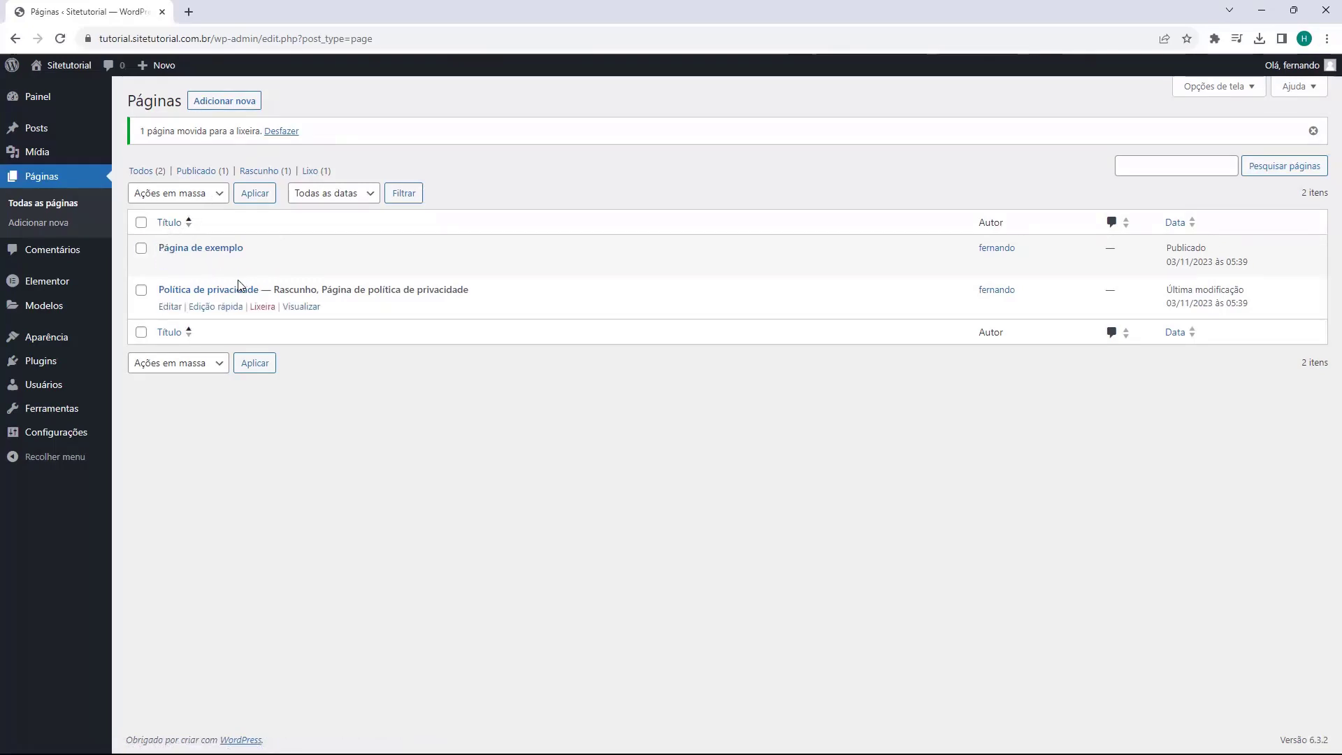
Step: Create a new page titled "Pagina Inicial" and open it for editing with Elementor
left_click(225, 102)
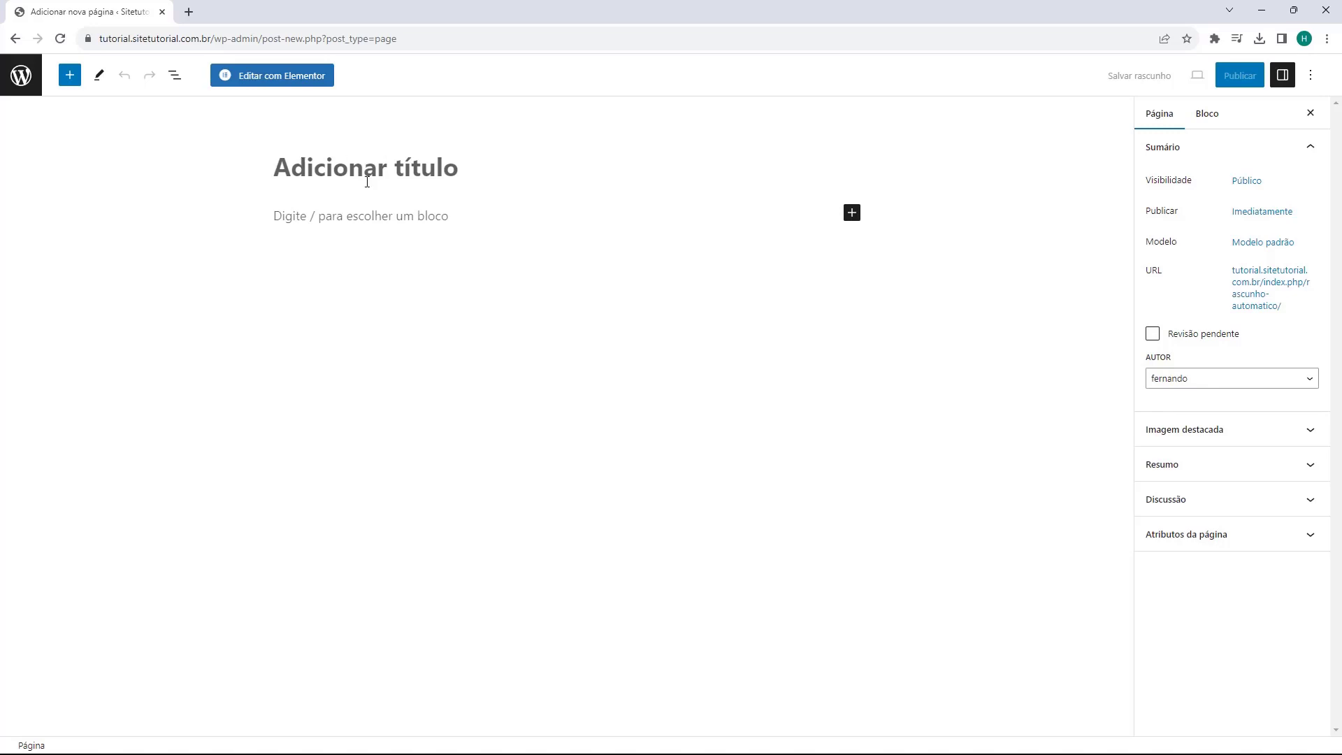
type("Pag")
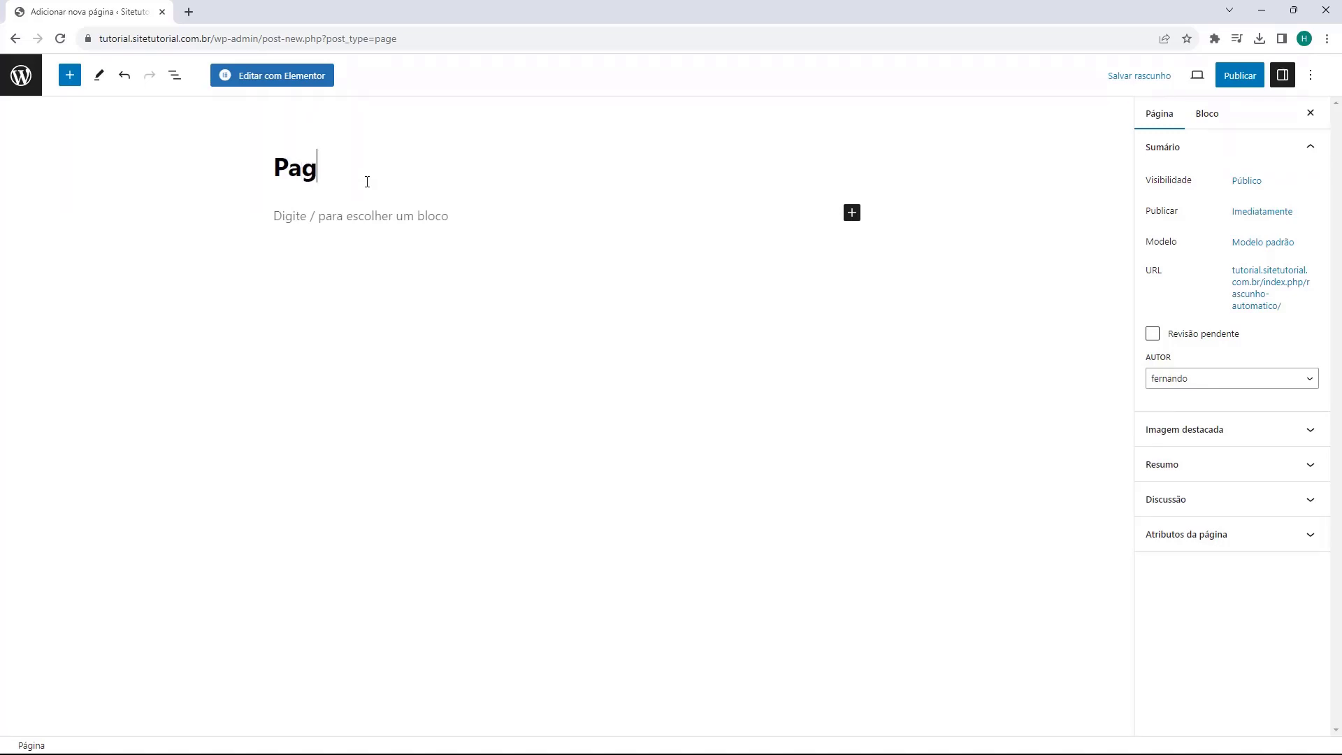
type("ina Inicial")
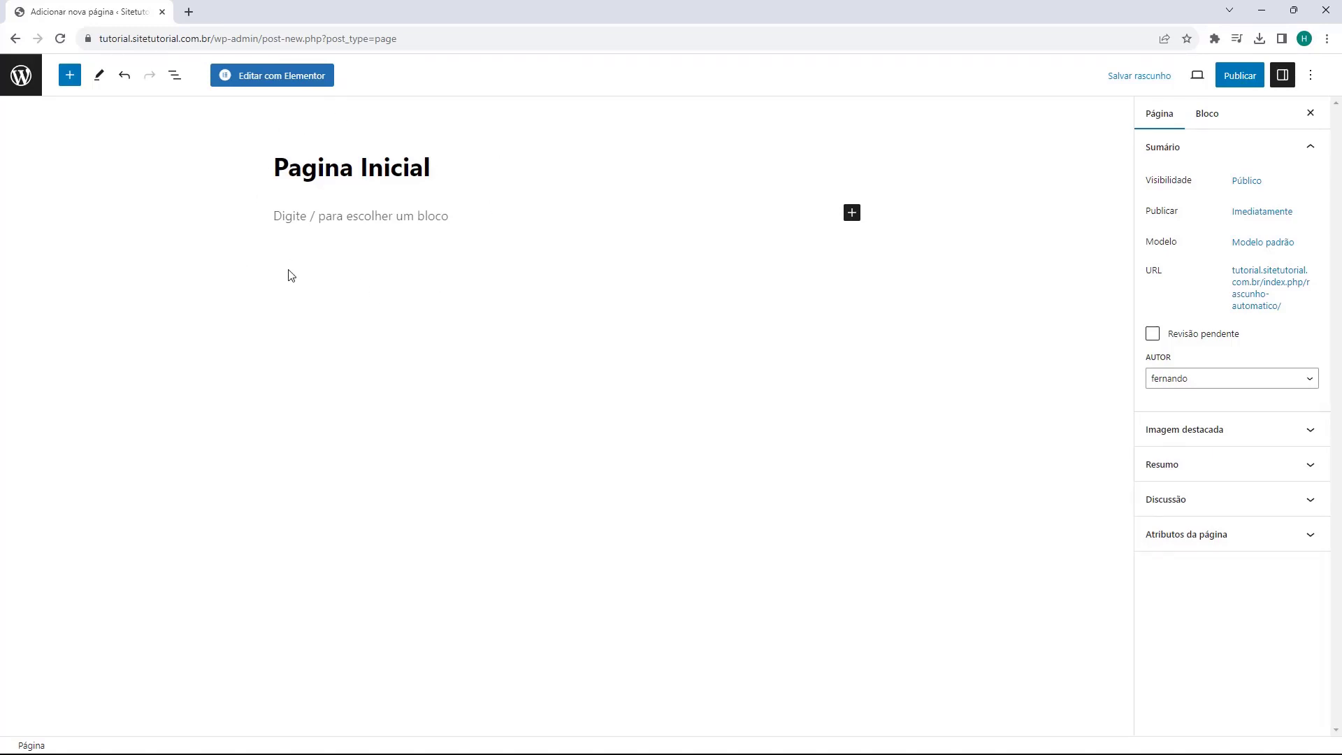
left_click(282, 76)
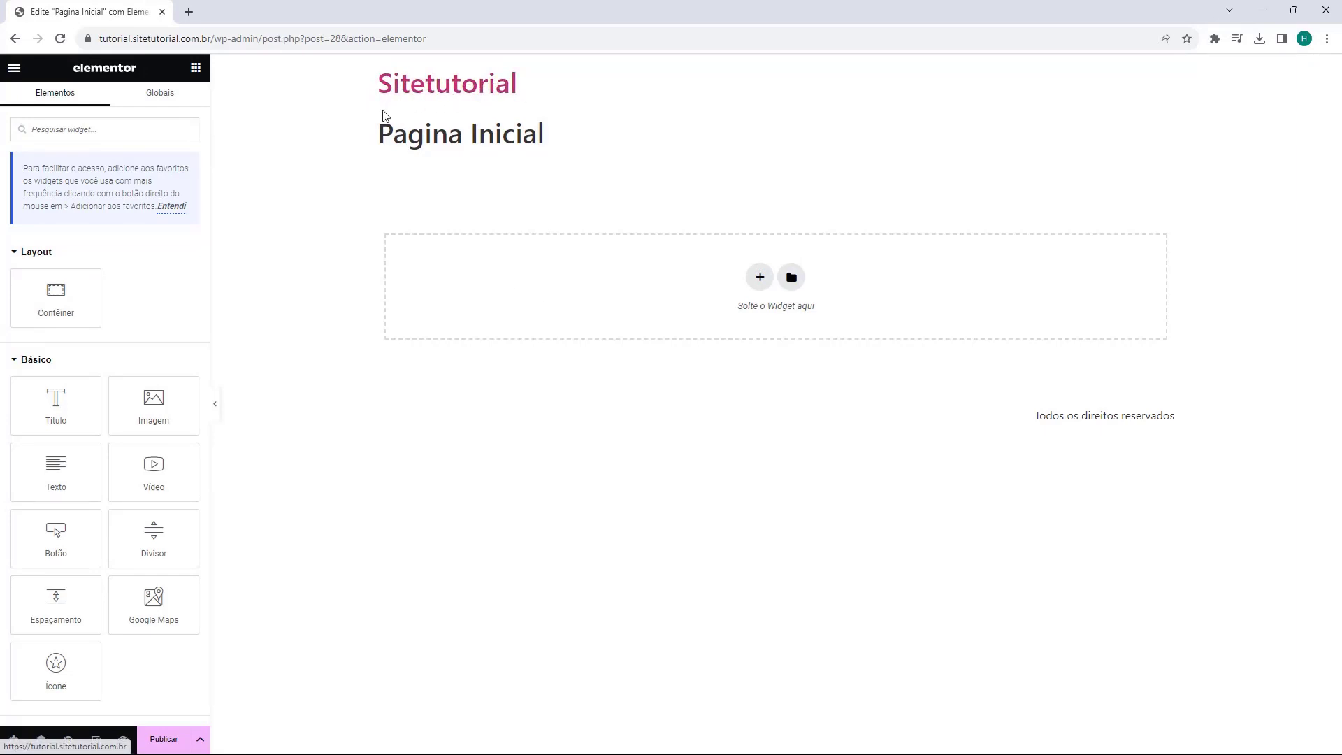
left_click_drag(379, 133, 546, 138)
left_click(481, 144)
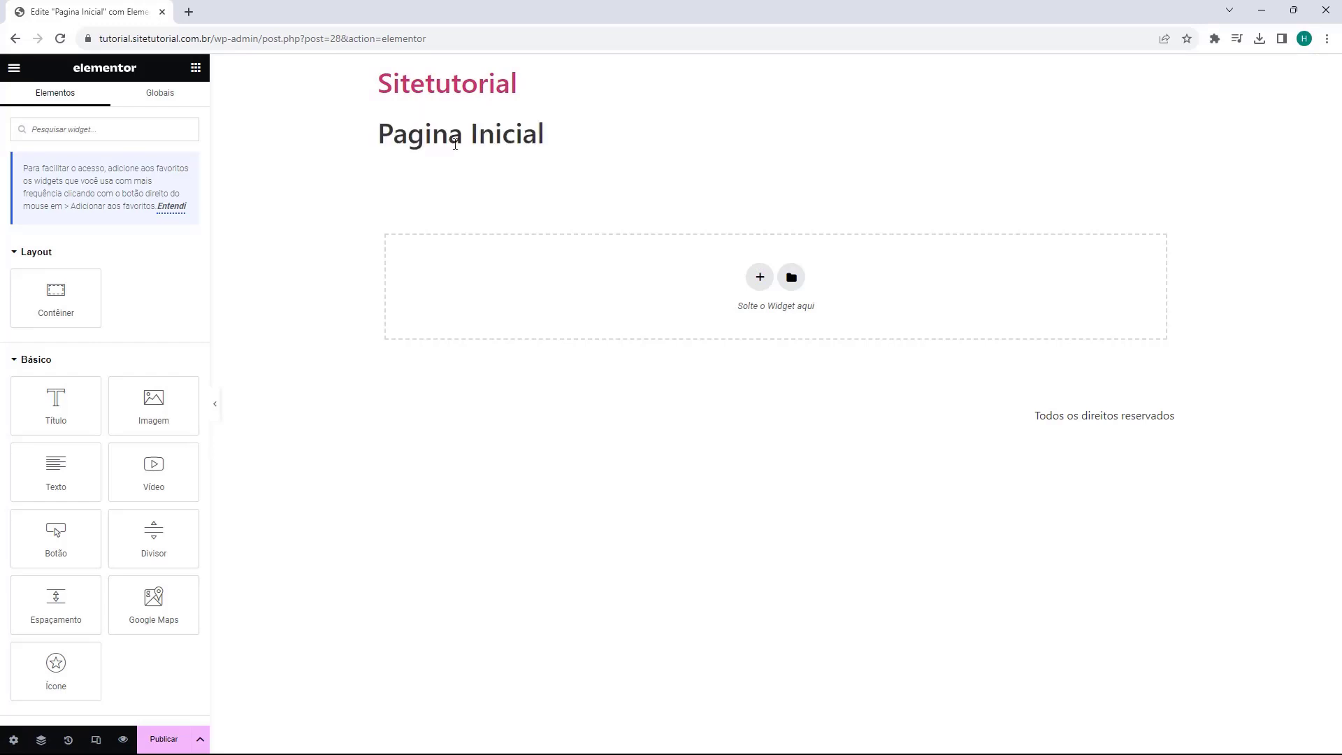
left_click_drag(1027, 424, 1140, 417)
left_click(1112, 418)
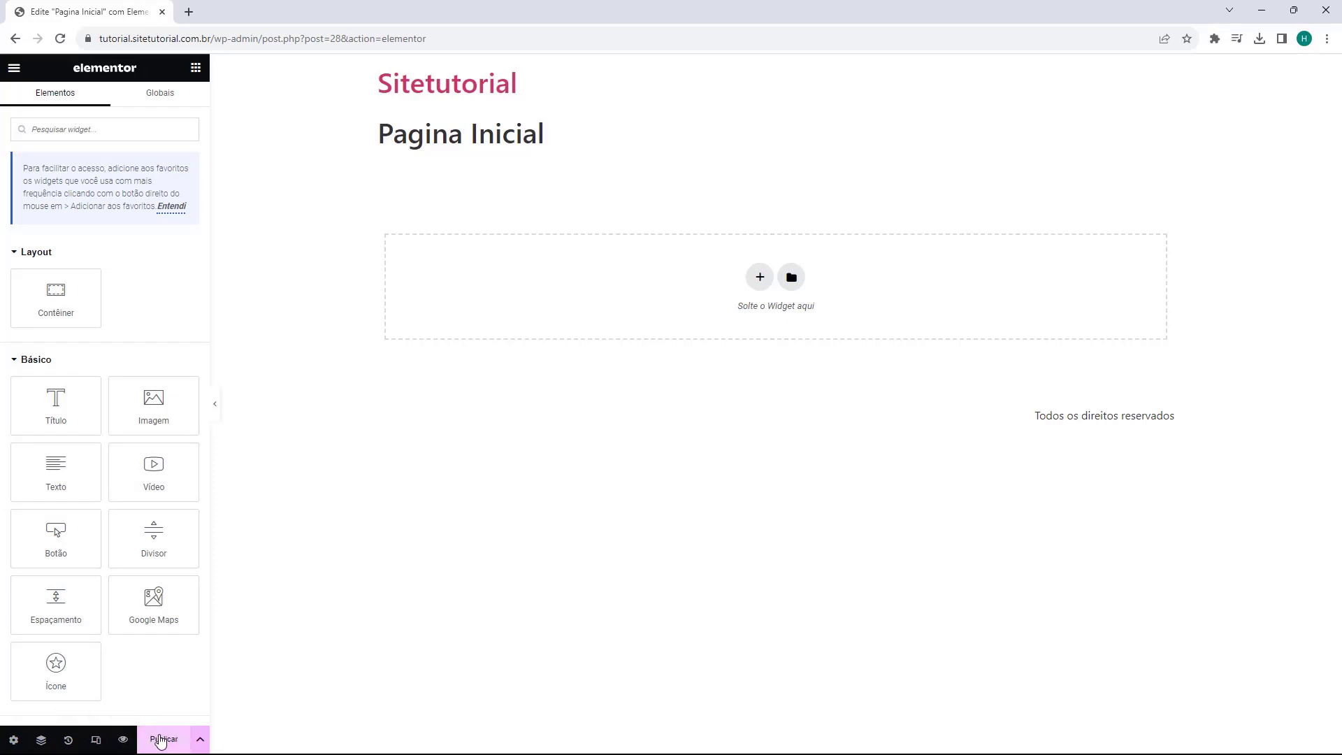
Step: Set the page layout of "Pagina Inicial" to Elementor Canvas in the page settings
left_click(14, 741)
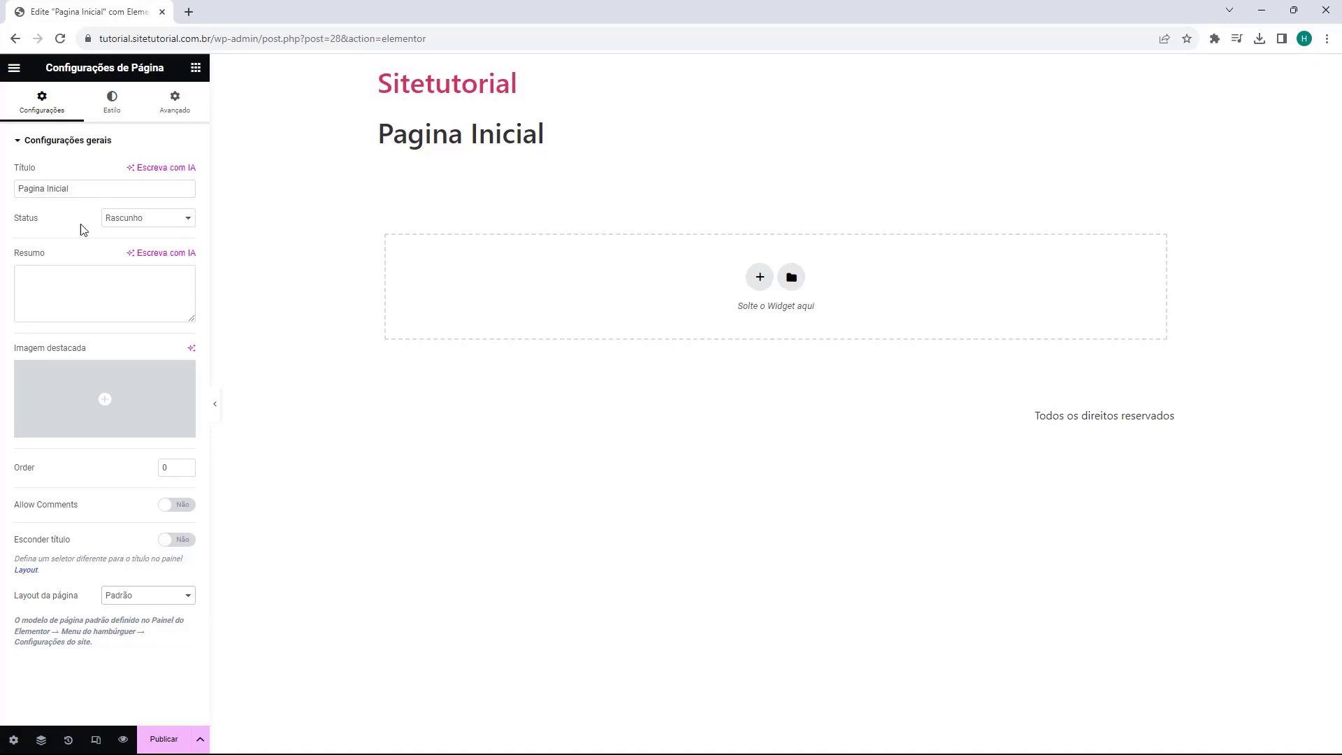
mouse_move(84, 399)
left_click(147, 601)
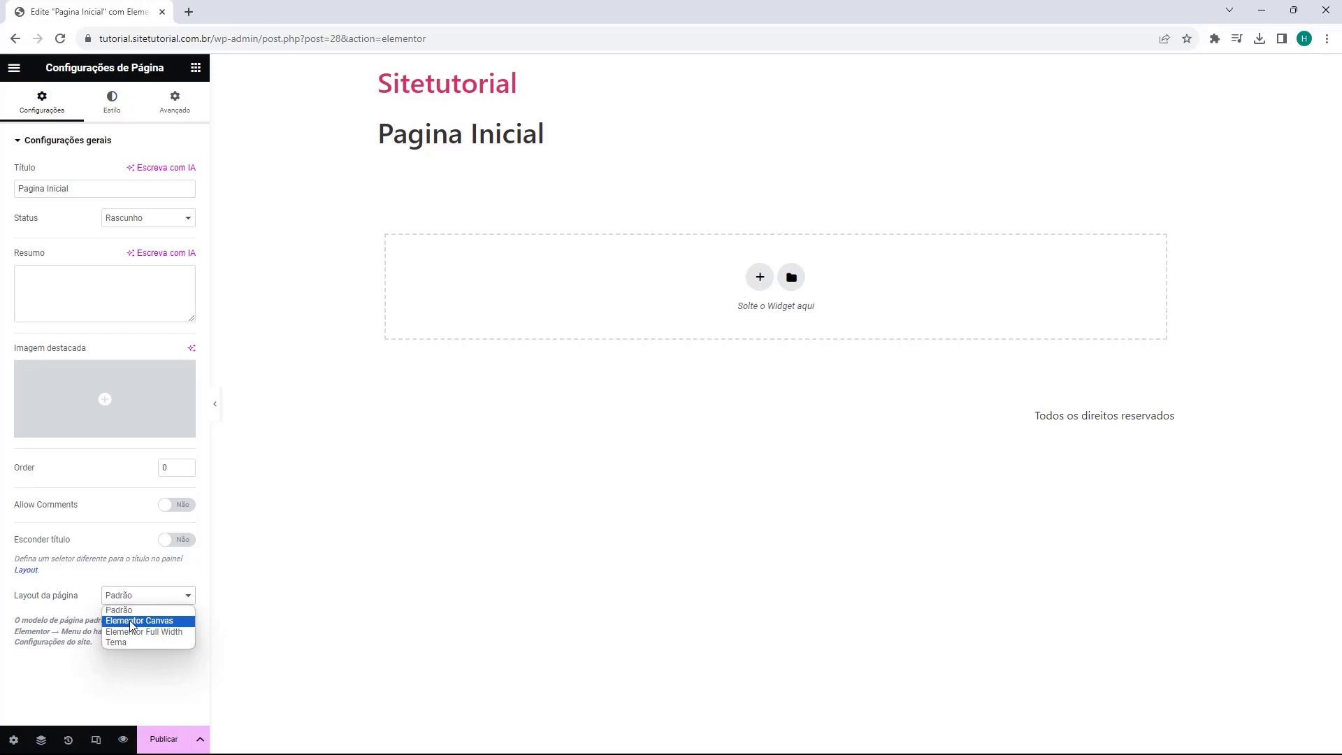
left_click(130, 621)
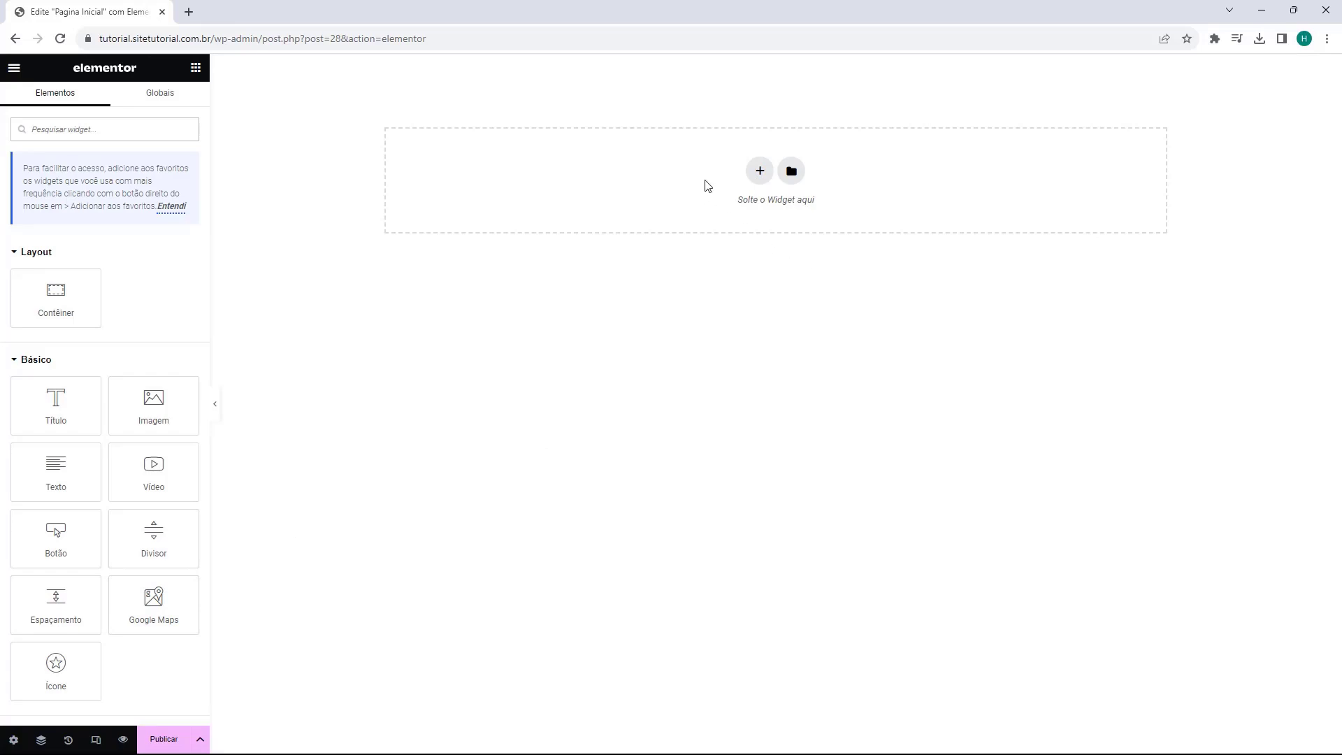
Step: Open the template library from the empty page canvas and browse the available block and page templates
left_click(790, 179)
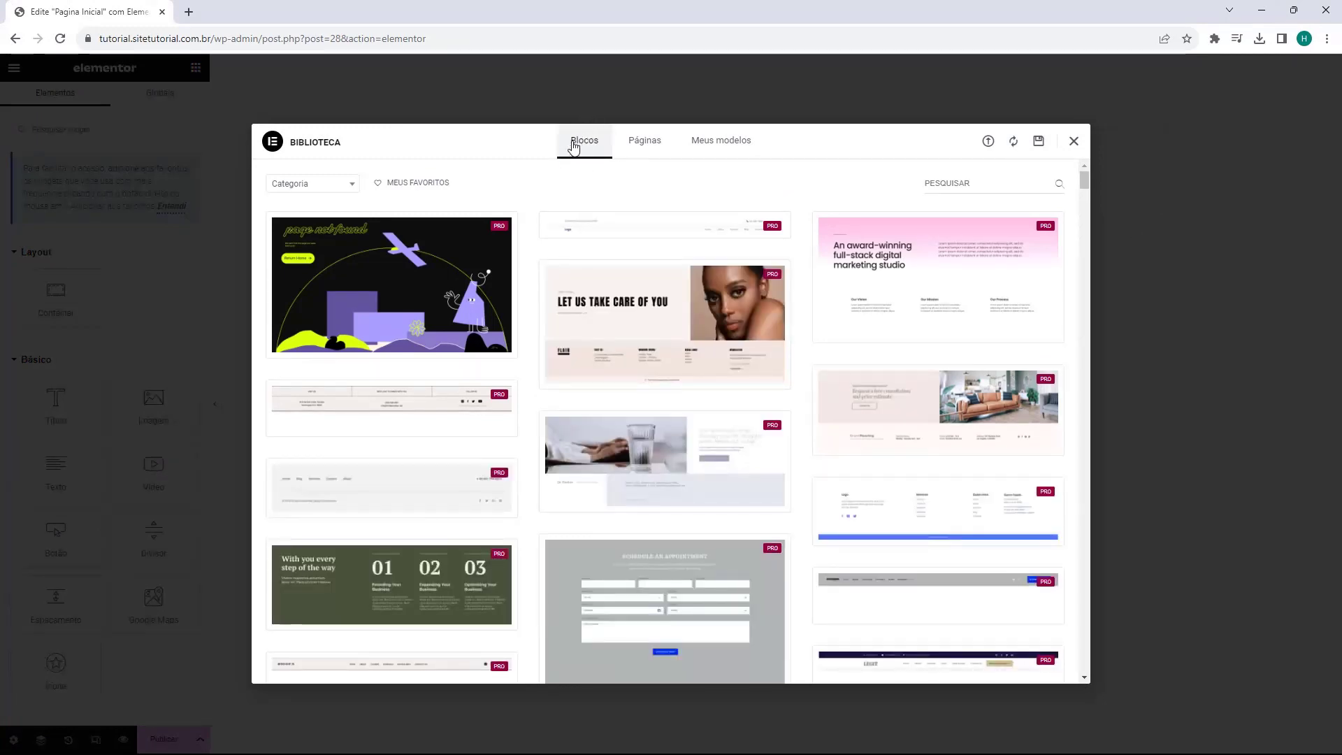
scroll(605, 233, "down", 10)
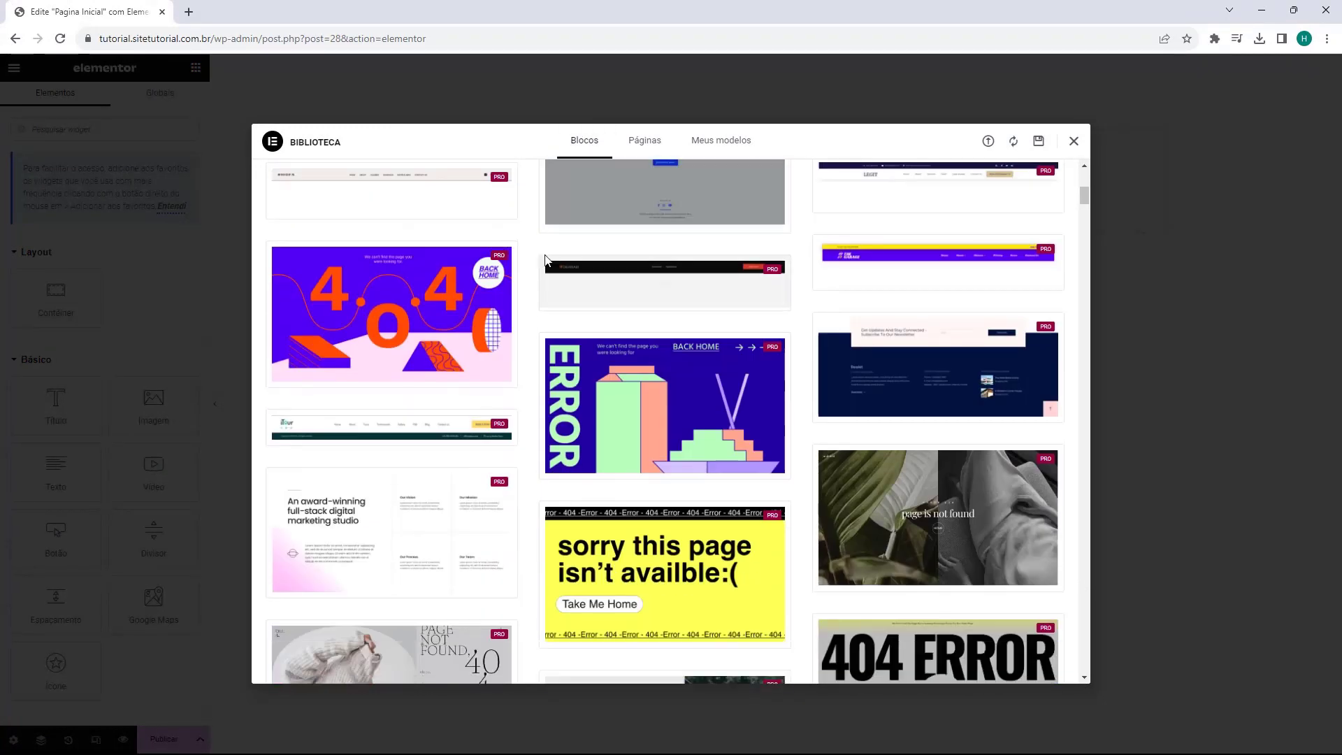
scroll(528, 265, "down", 10)
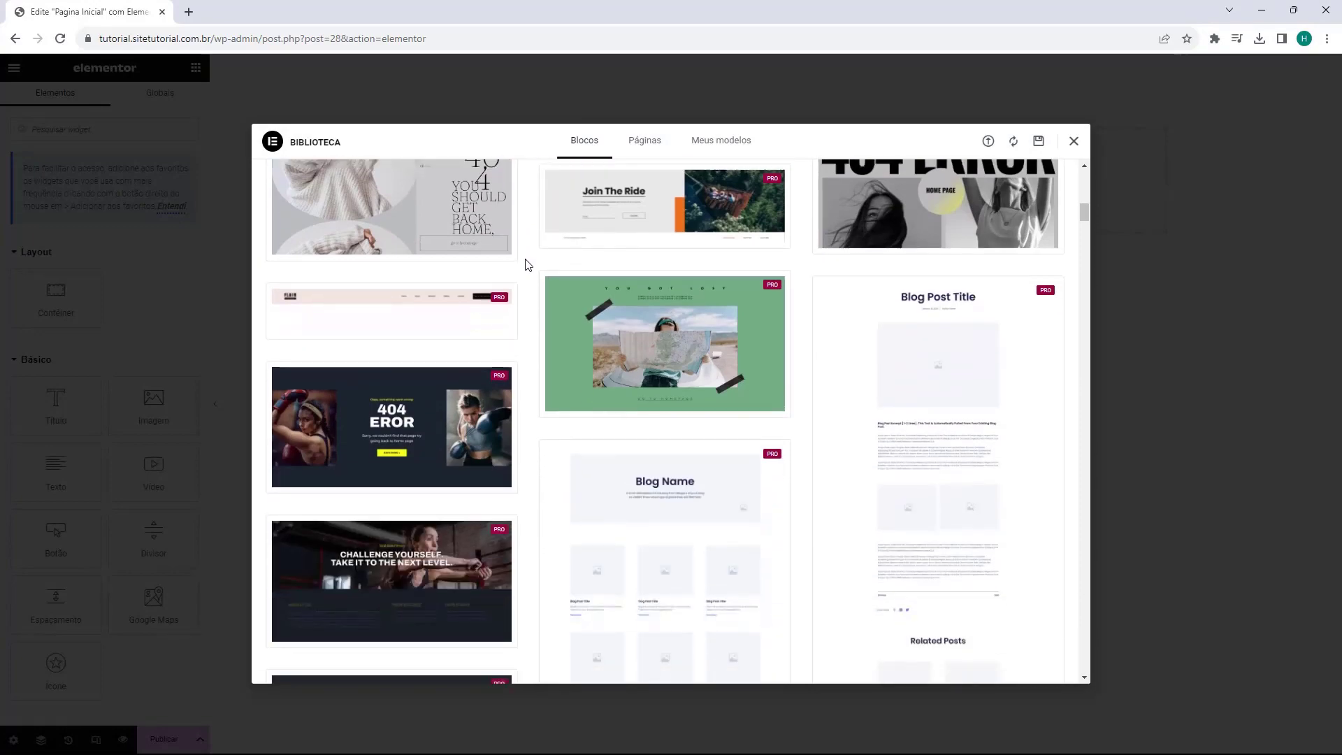
scroll(528, 264, "down", 10)
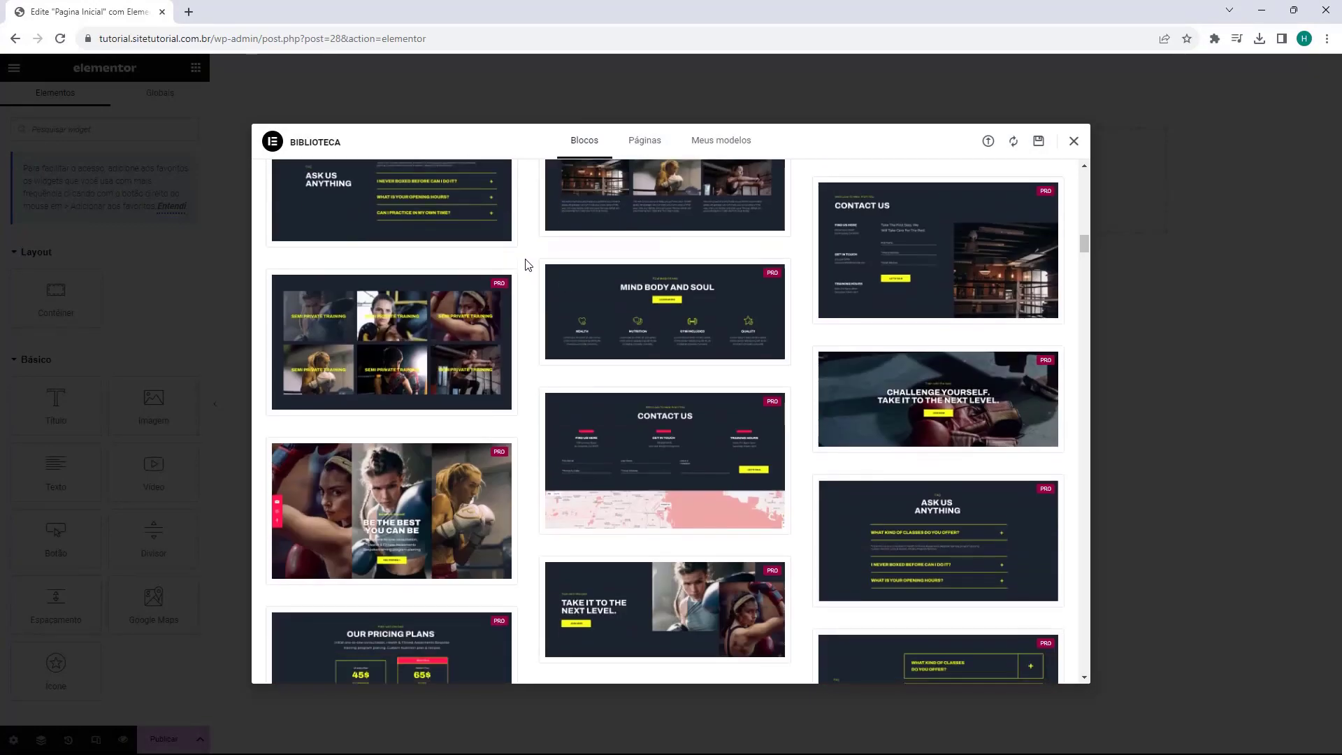
scroll(536, 267, "up", 15)
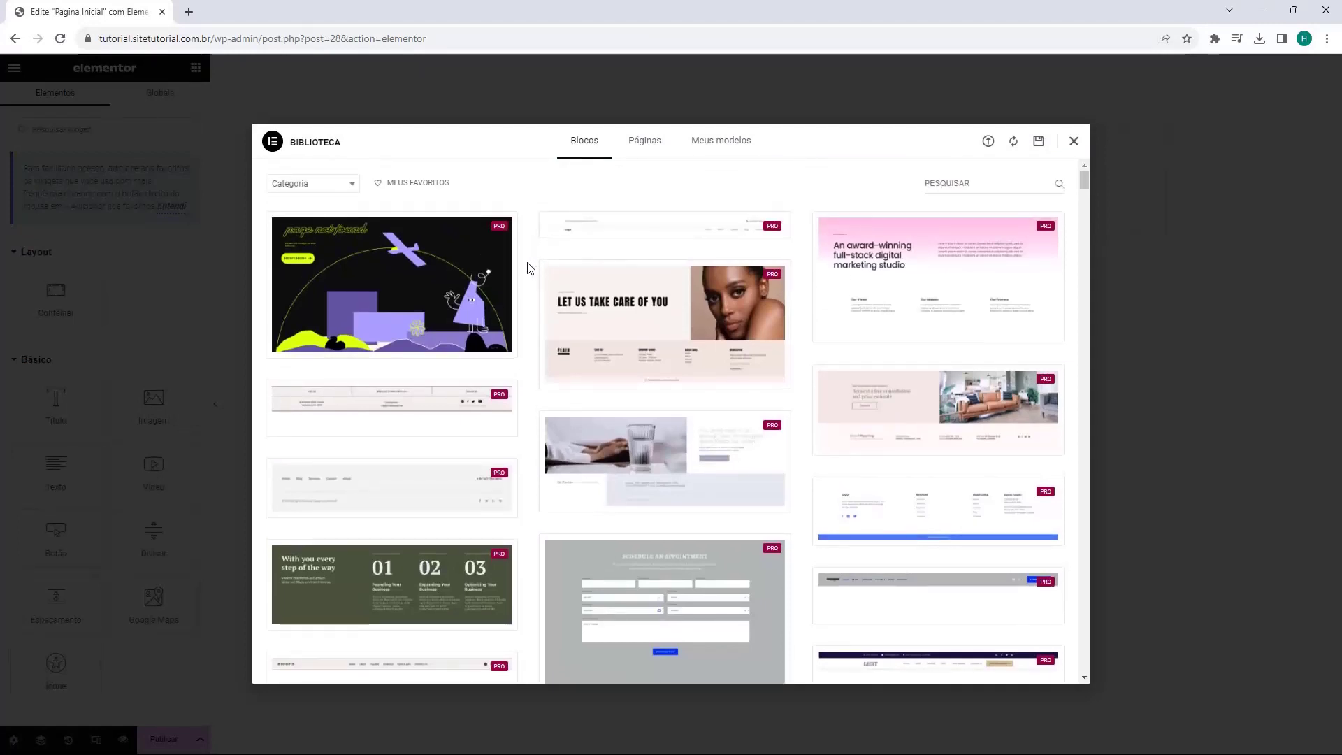
mouse_move(507, 241)
left_click(643, 152)
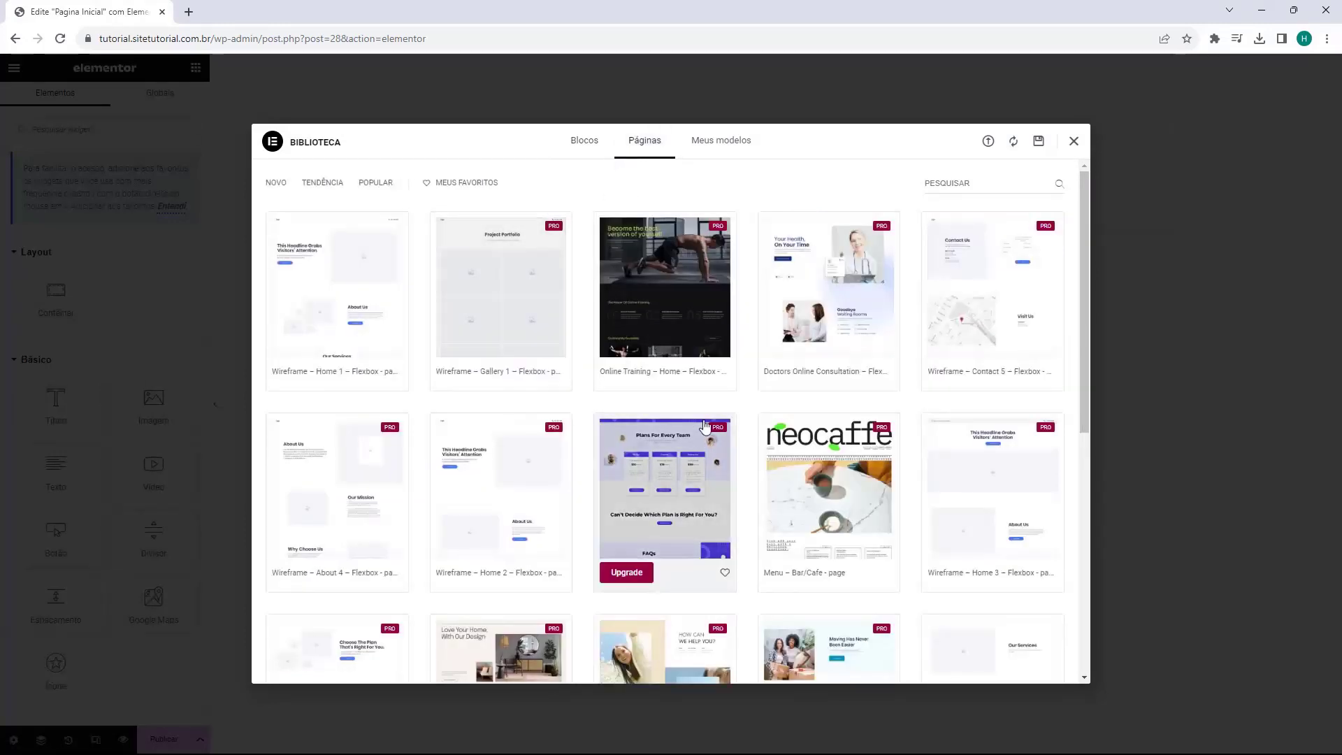
scroll(606, 274, "down", 5)
scroll(607, 274, "up", 5)
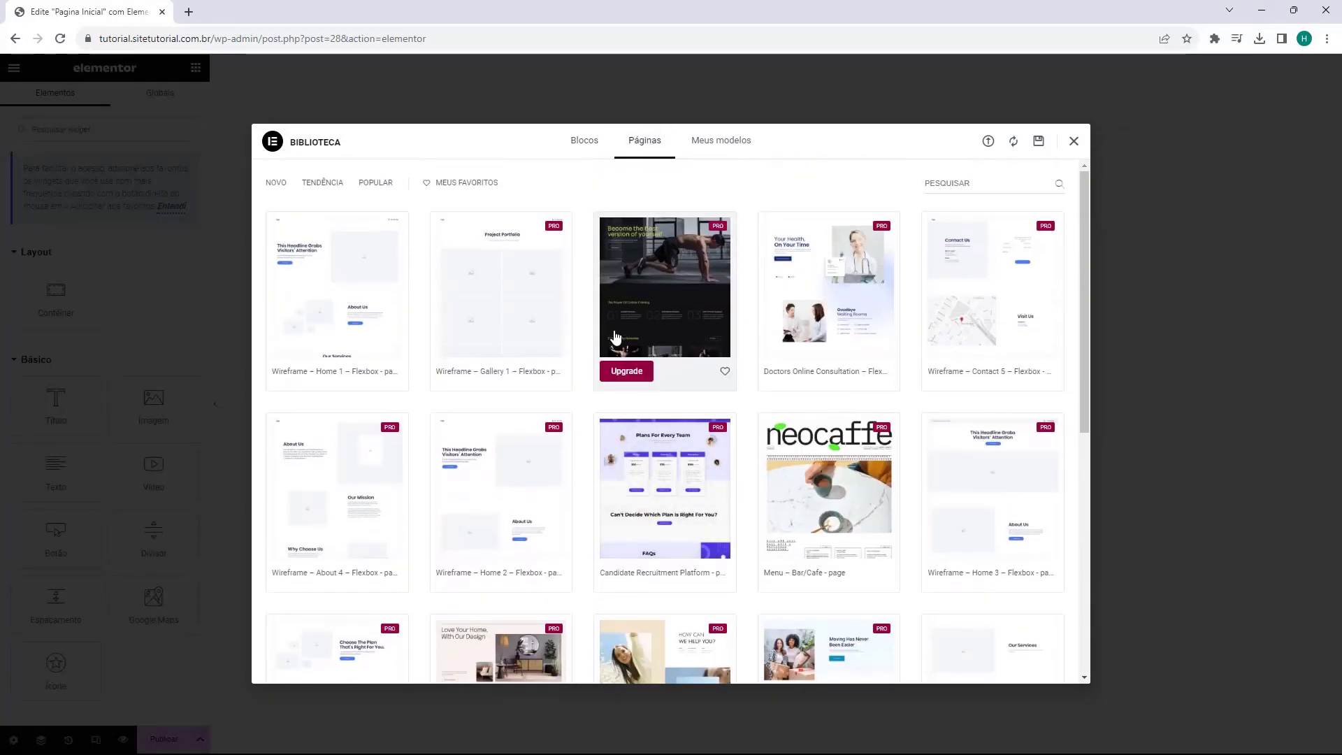
Step: Insert the saved "Landing Page" template from the library's own models into "Pagina Inicial"
left_click(720, 149)
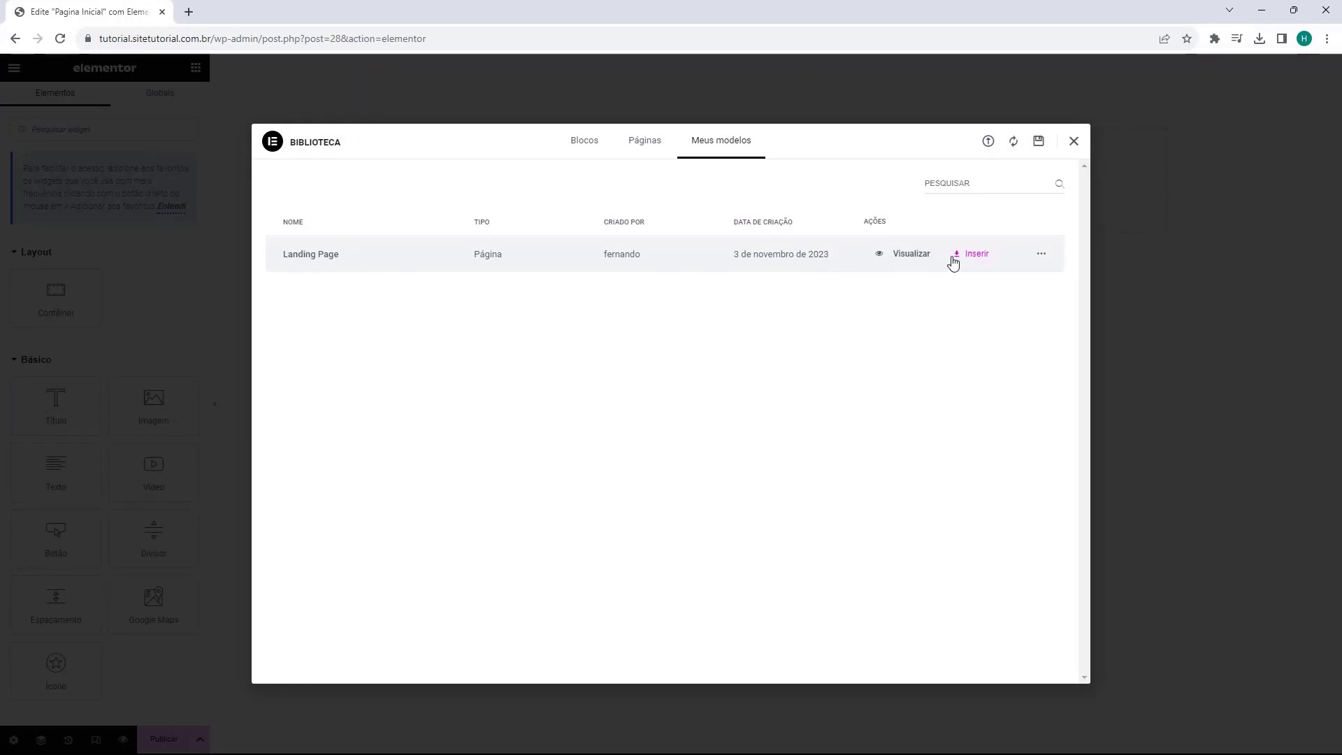
left_click(973, 263)
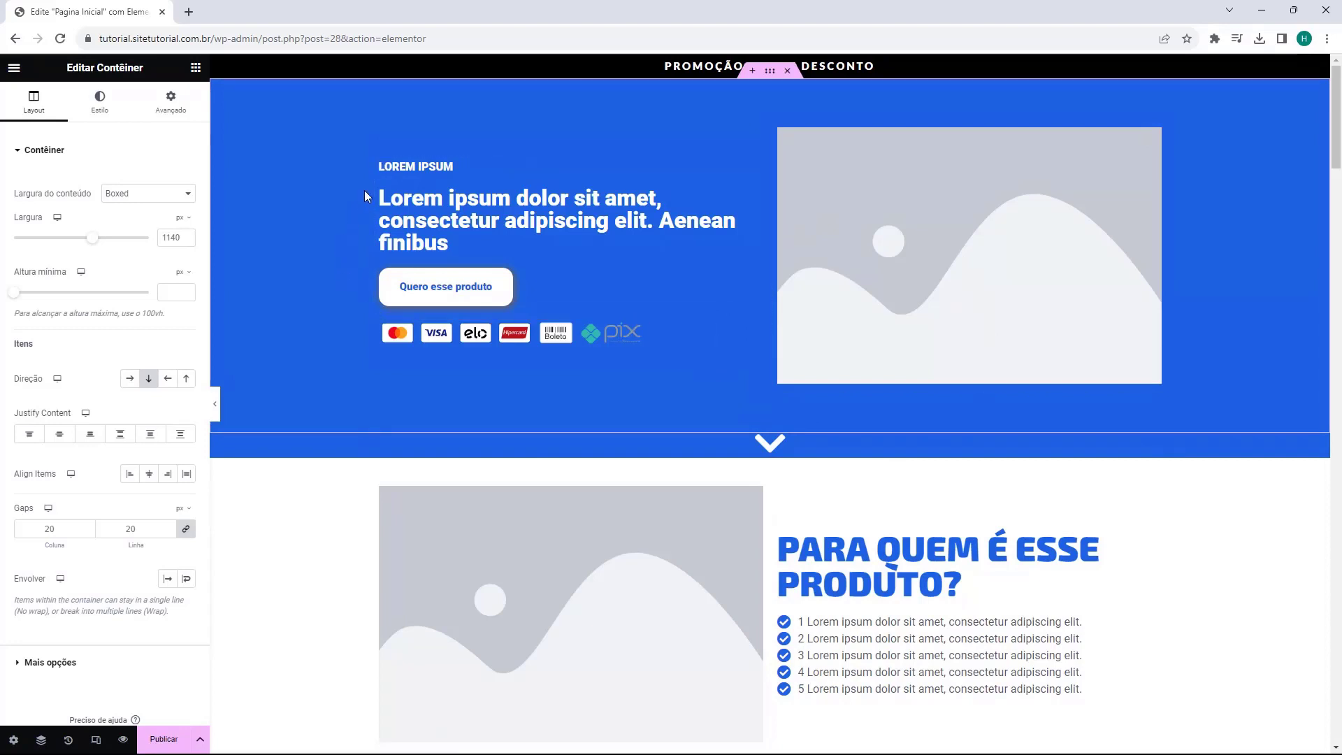
Step: Examine the inserted landing page from the hero section down to the FAQ and footer, and return to its beginning
scroll(362, 187, "down", 6)
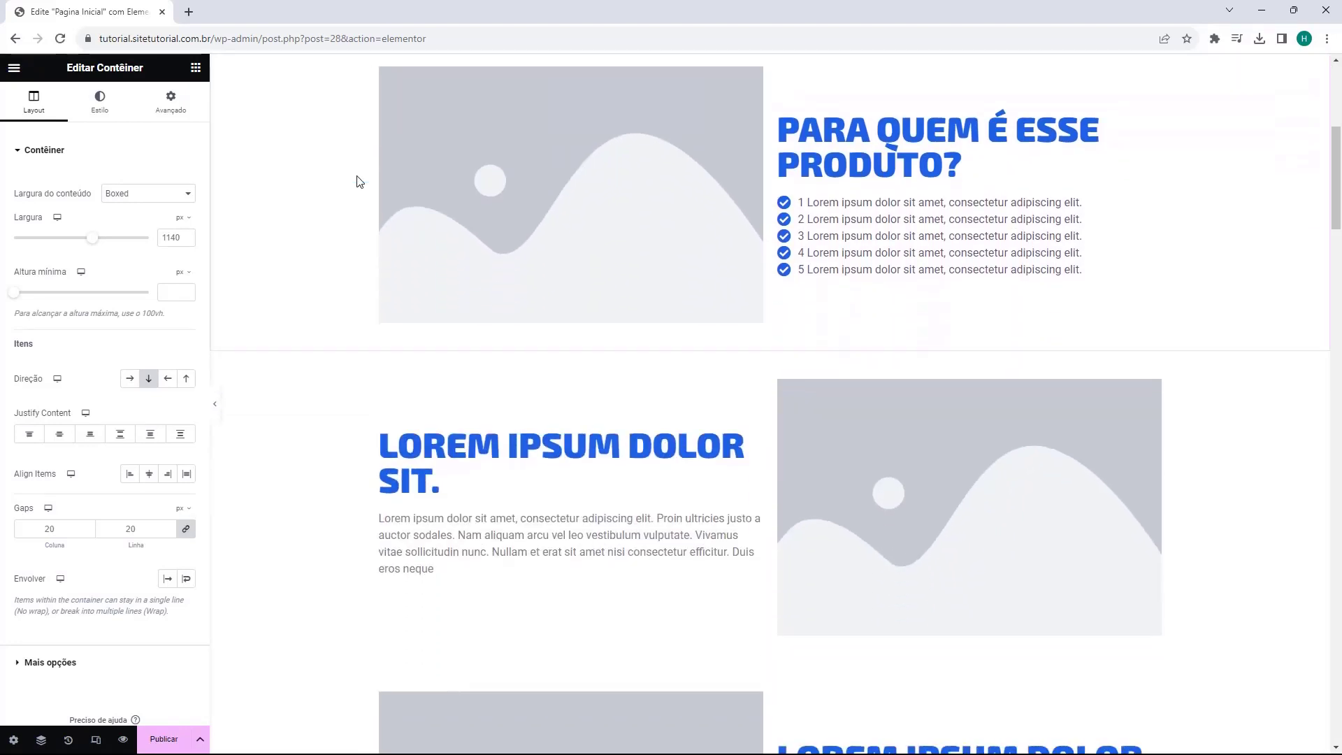
scroll(359, 181, "down", 8)
scroll(358, 182, "down", 15)
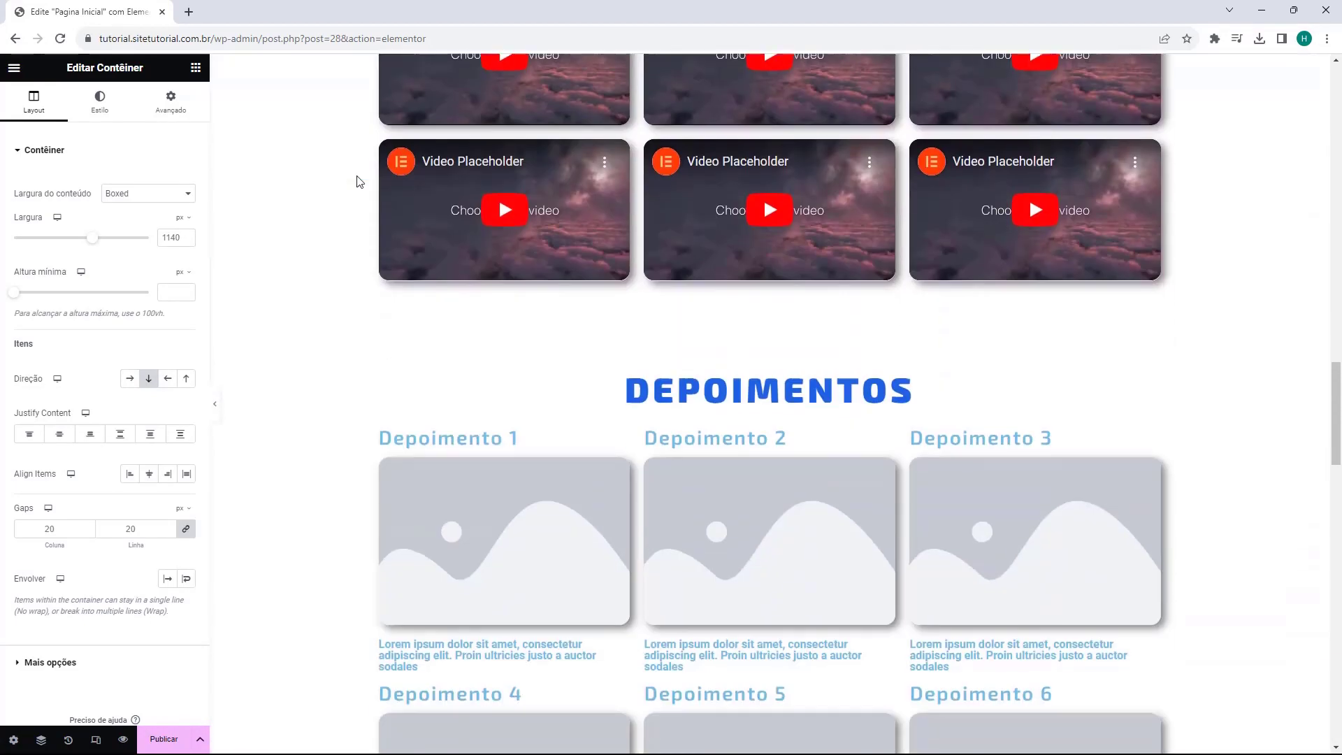
scroll(358, 181, "down", 20)
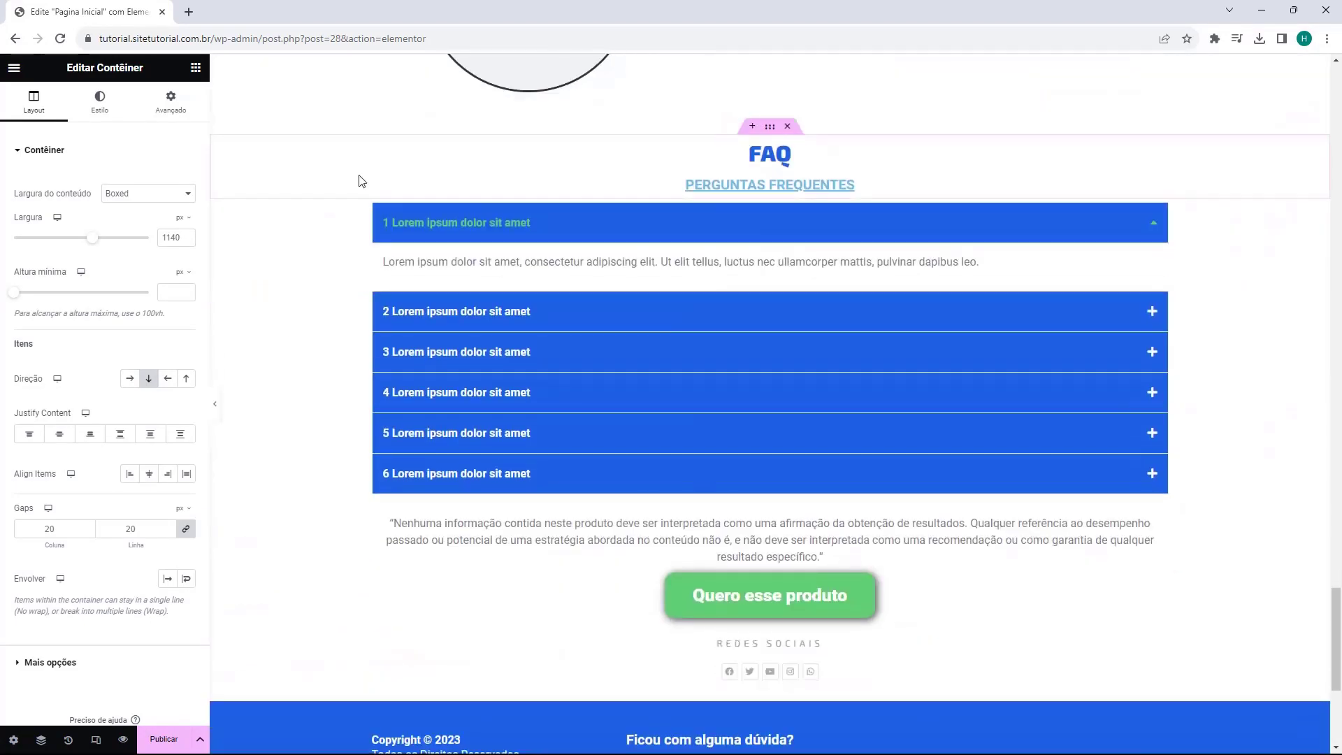
scroll(358, 182, "down", 5)
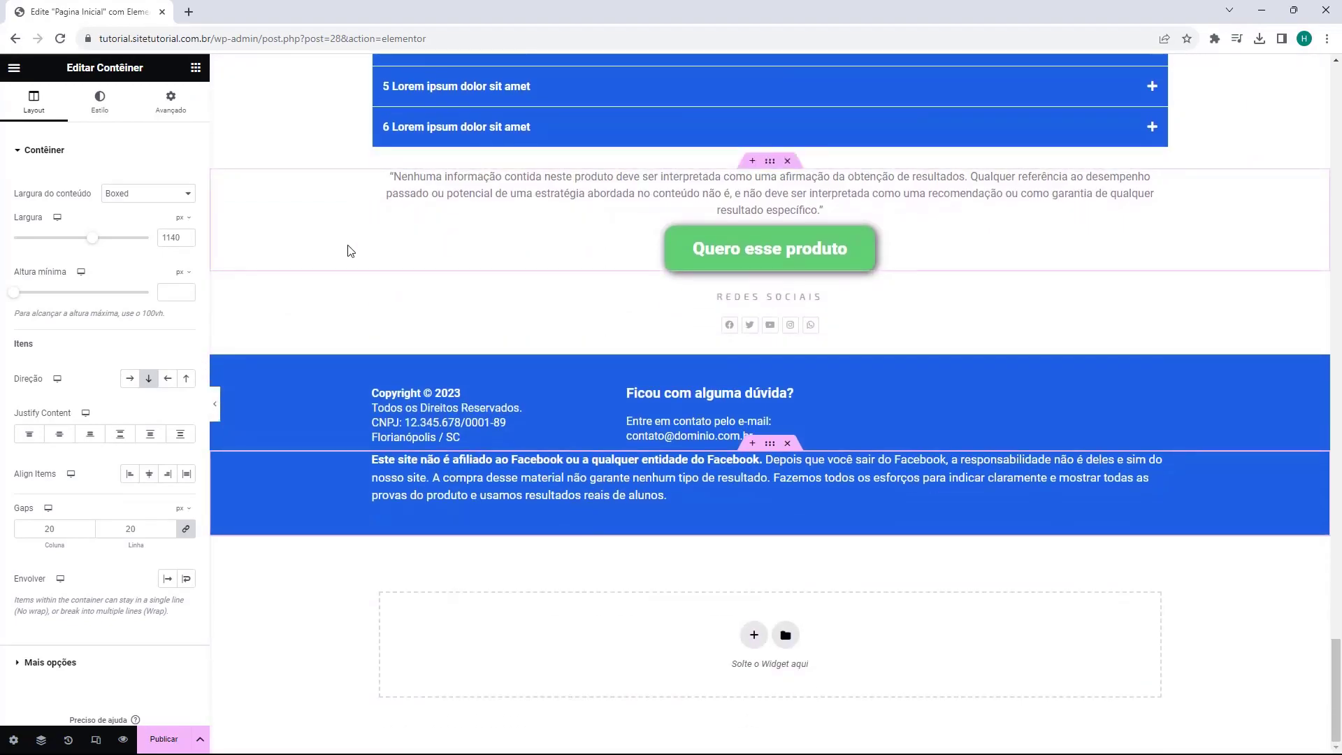
scroll(351, 250, "up", 20)
scroll(342, 227, "up", 6)
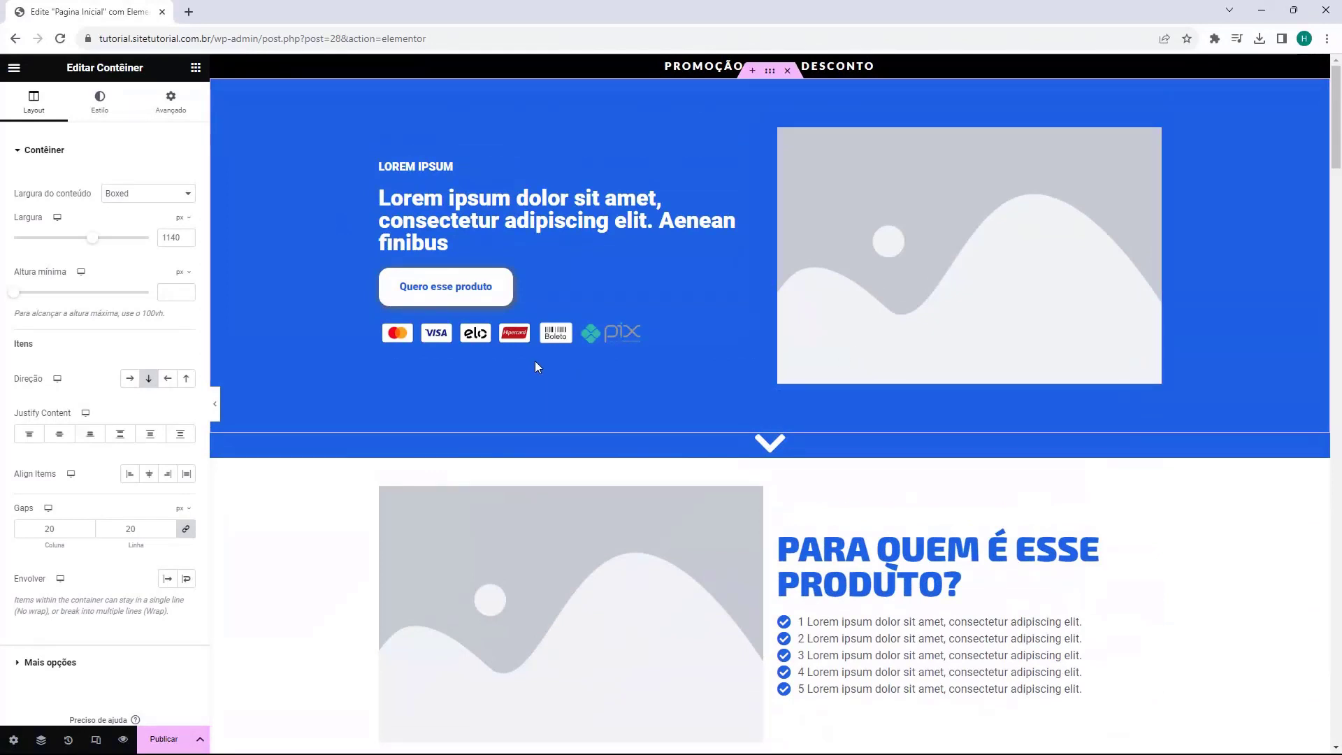
Step: Open the small hero heading "Lorem ipsum" for editing, then review the product, pricing, guarantee and testimonial sections
mouse_move(409, 182)
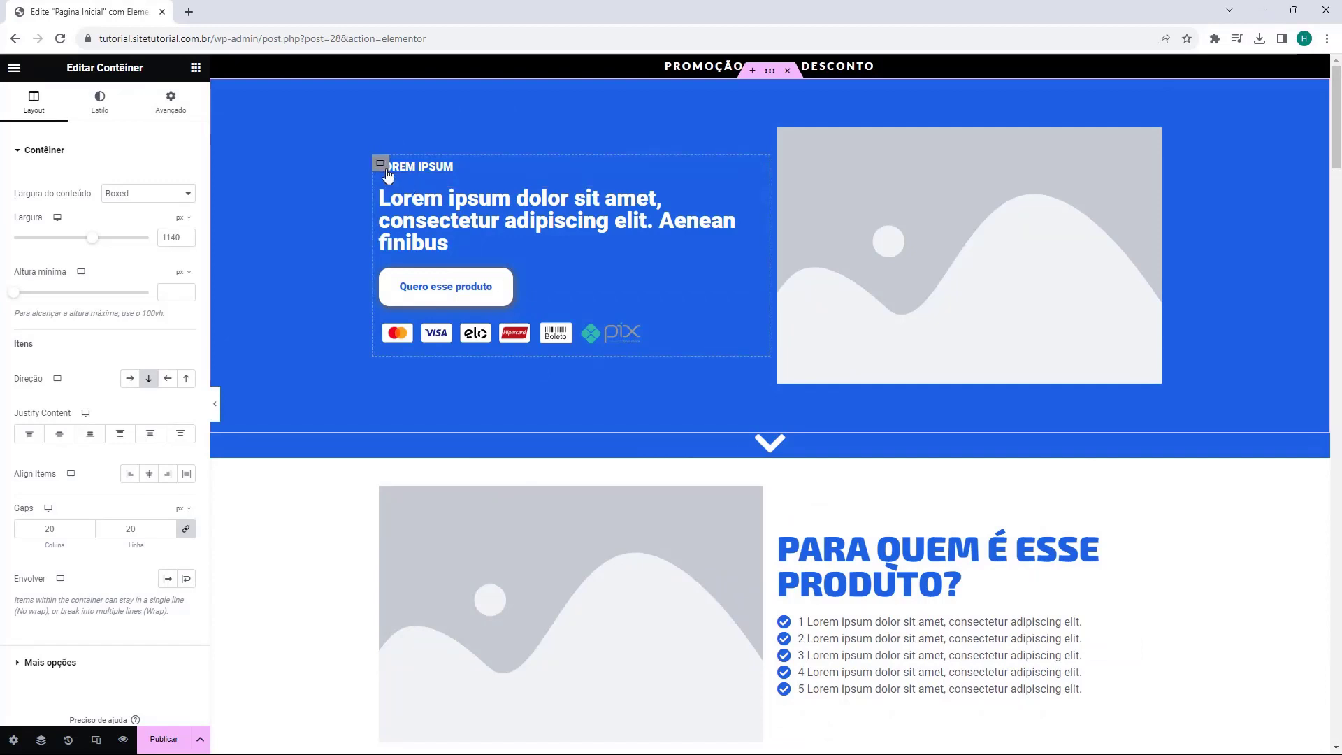
left_click(428, 171)
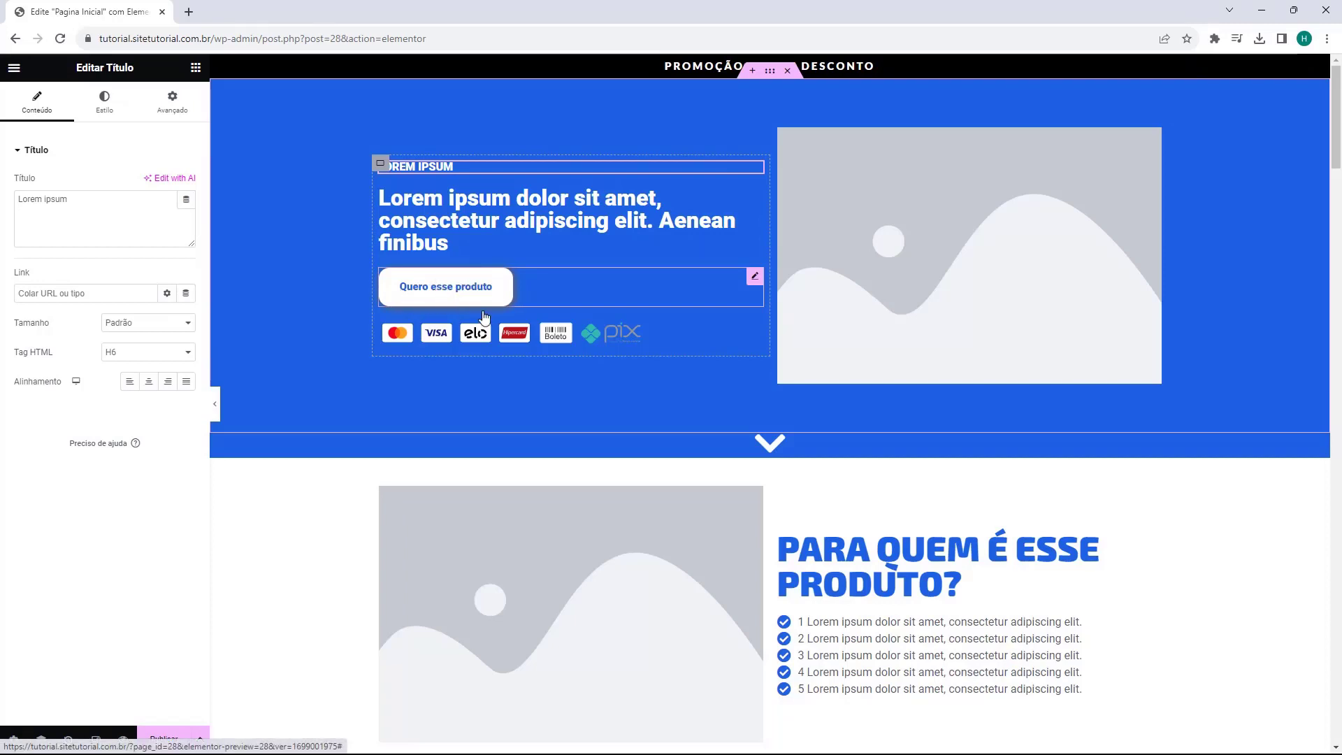
scroll(689, 392, "down", 1)
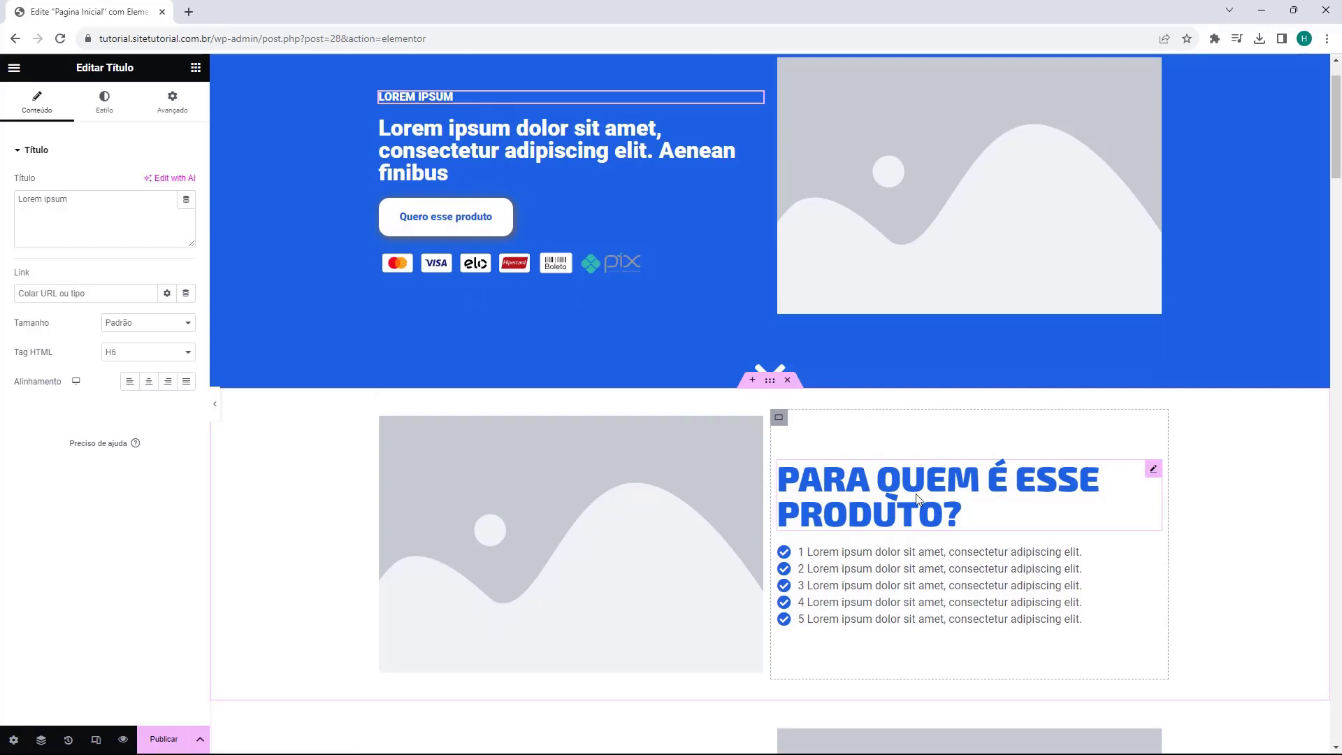
scroll(548, 397, "down", 5)
scroll(551, 400, "down", 8)
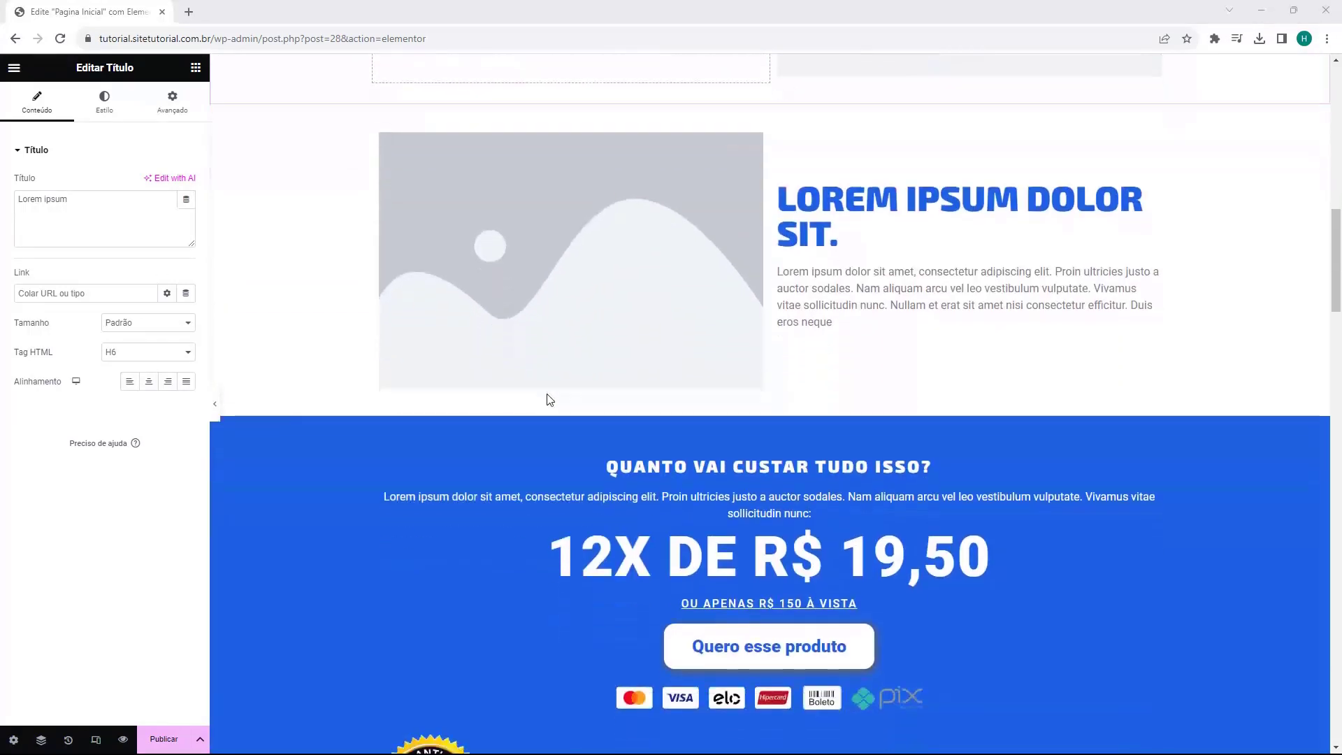
scroll(546, 399, "down", 3)
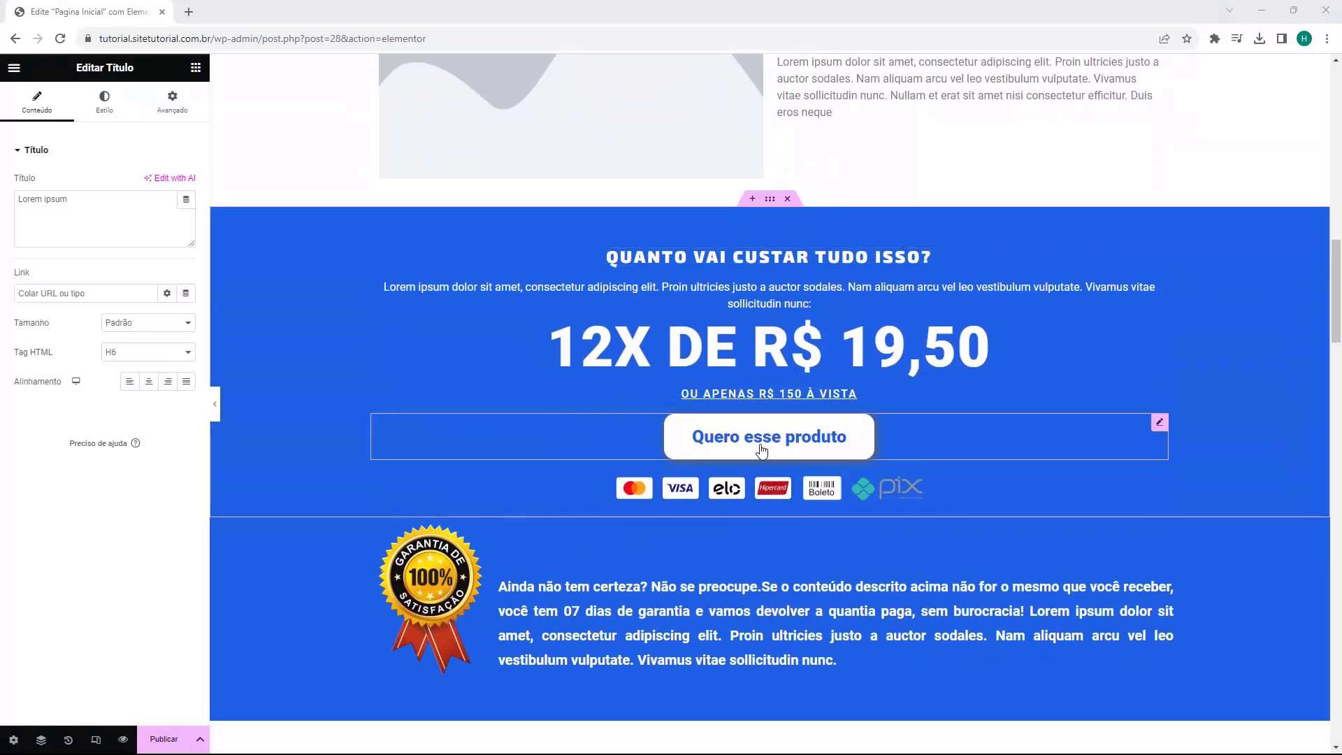
scroll(554, 546, "down", 1)
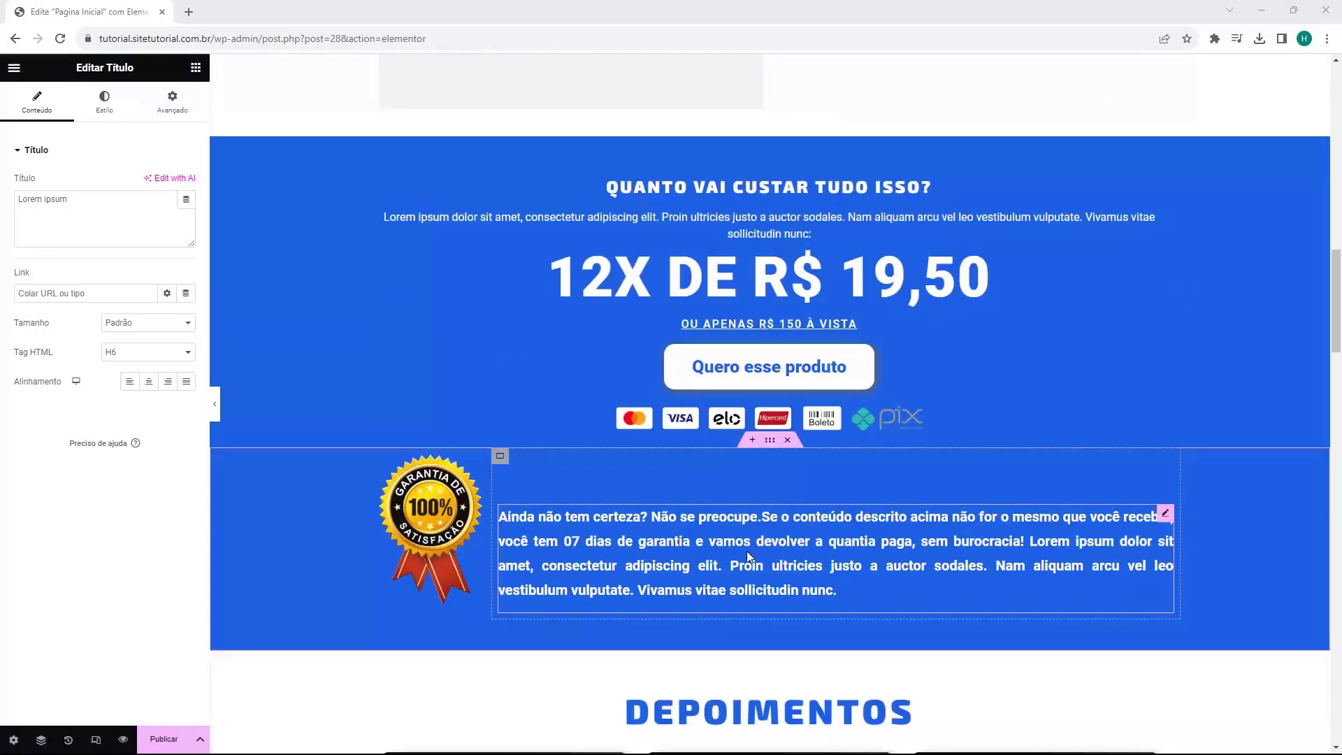
scroll(762, 561, "down", 4)
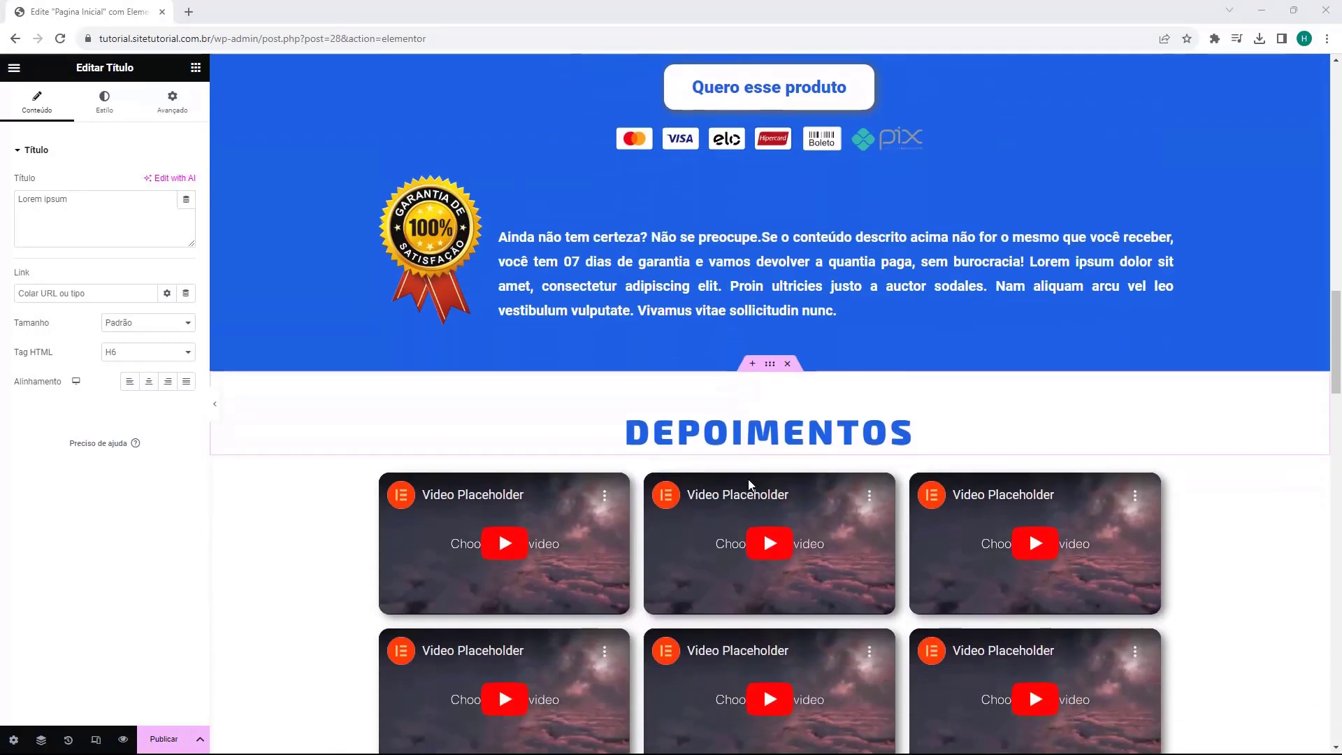
scroll(733, 478, "up", 20)
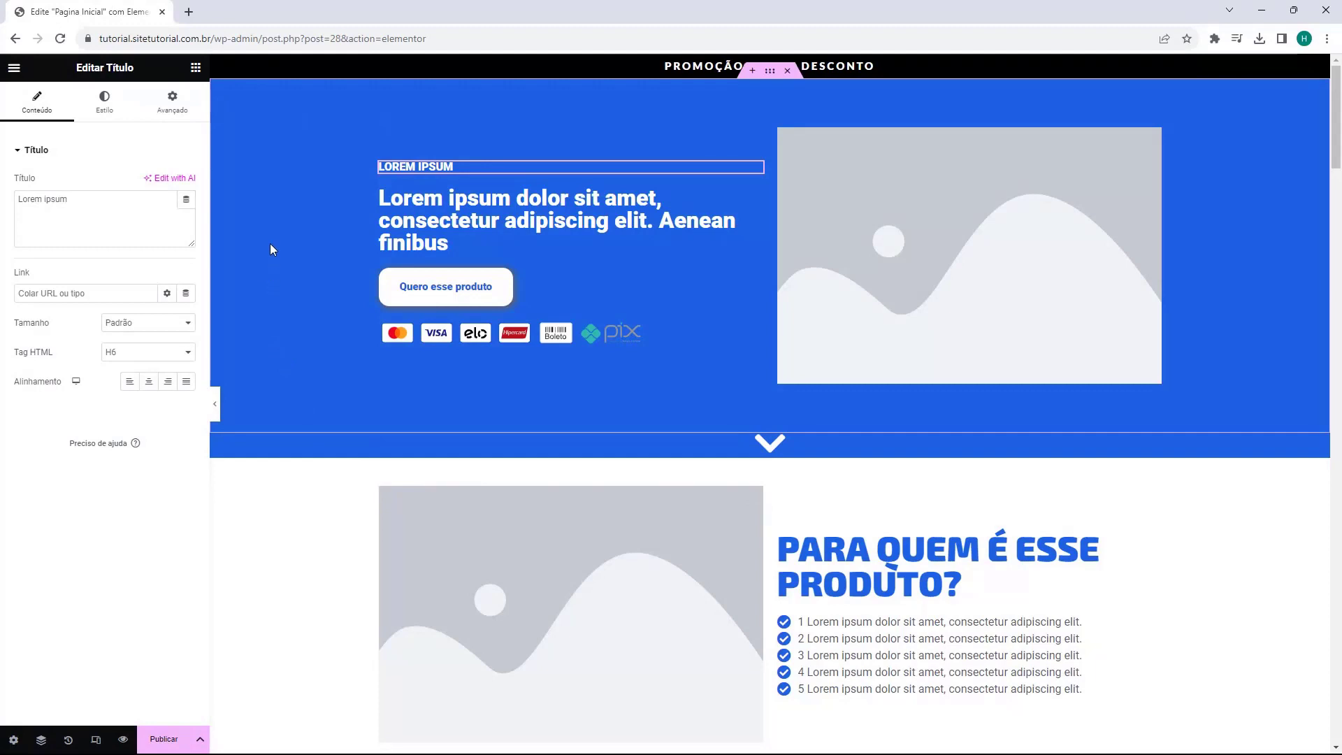
Step: Try an olive-green background colour on the hero section's container and restore the original colour
left_click(770, 72)
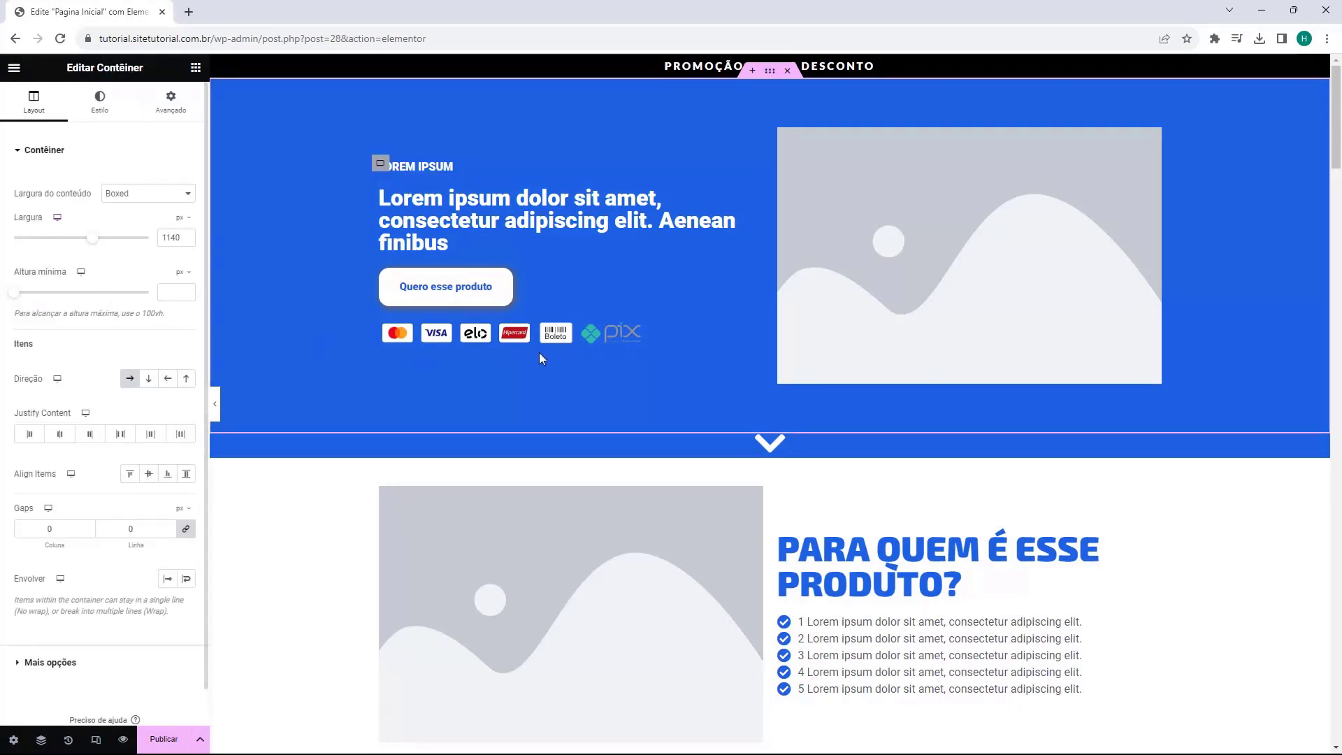
left_click(101, 108)
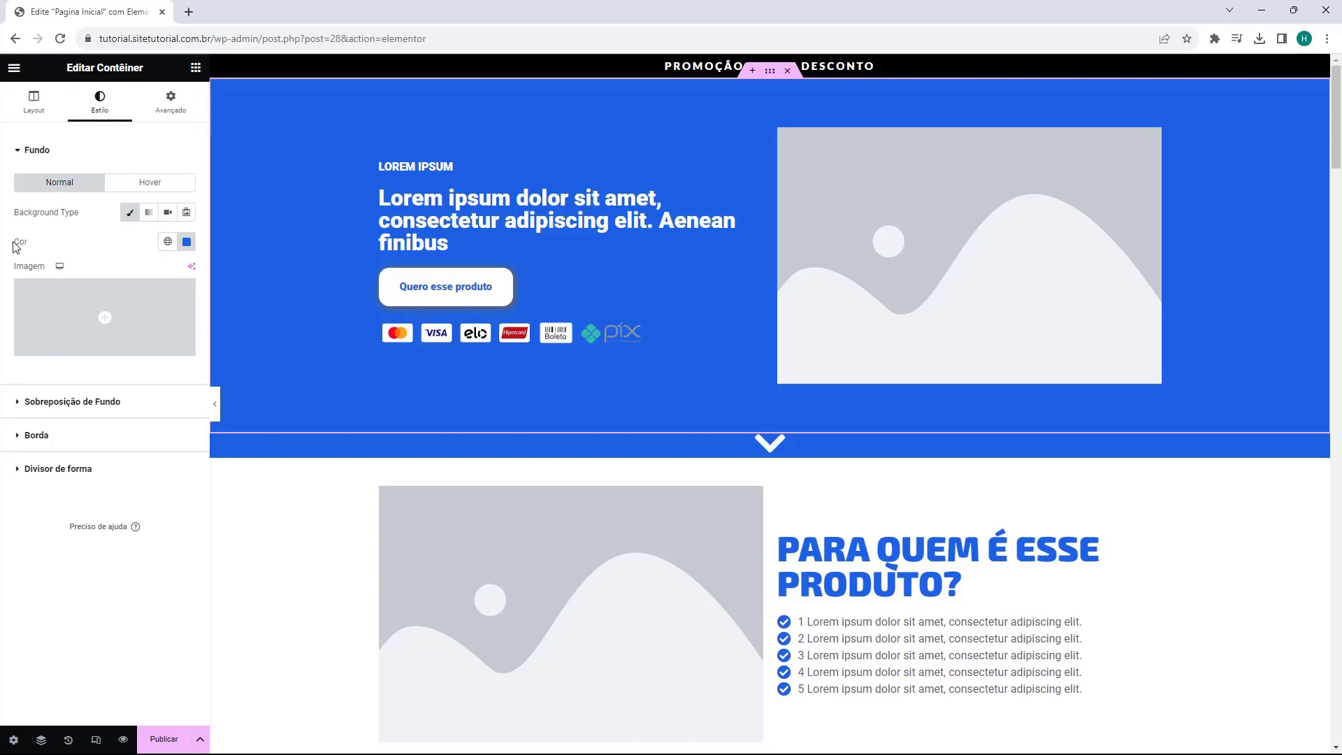
left_click(187, 241)
left_click(234, 367)
left_click_drag(237, 368, 192, 324)
left_click_drag(202, 413, 241, 353)
double_click(157, 442)
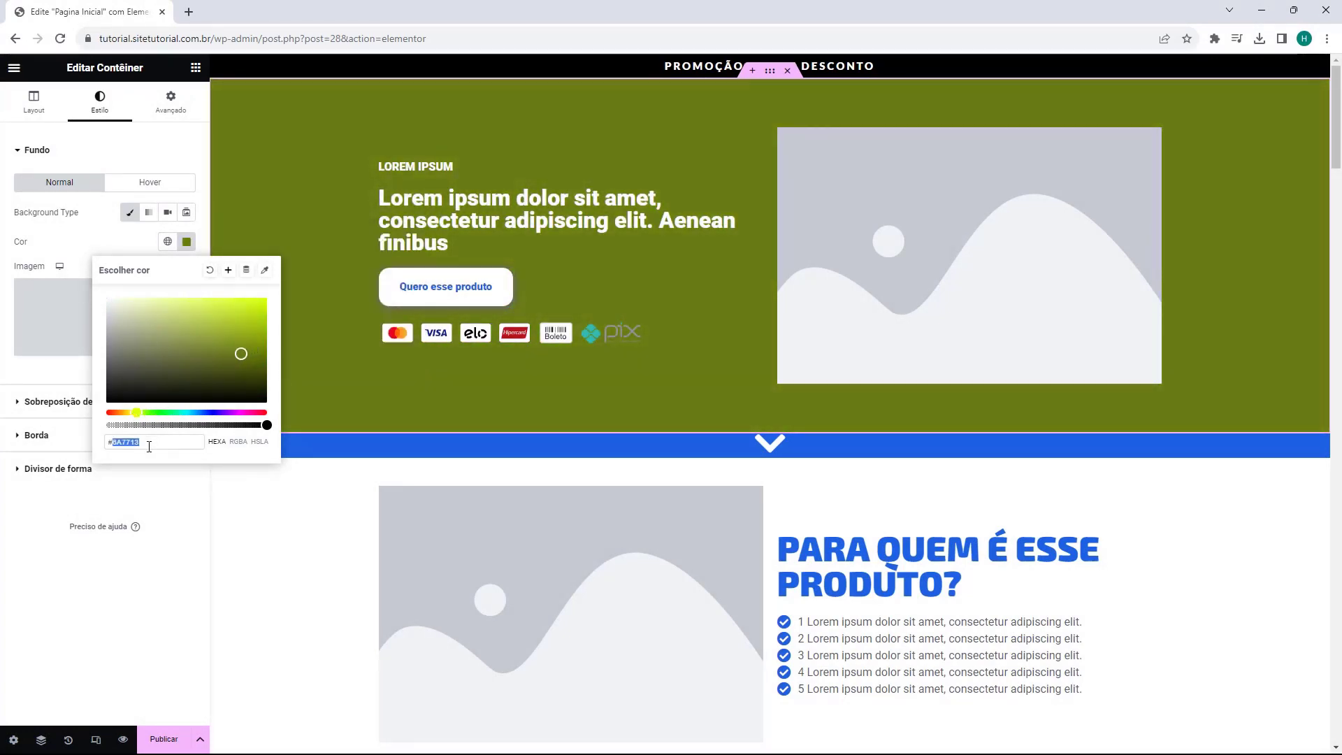
left_click(209, 270)
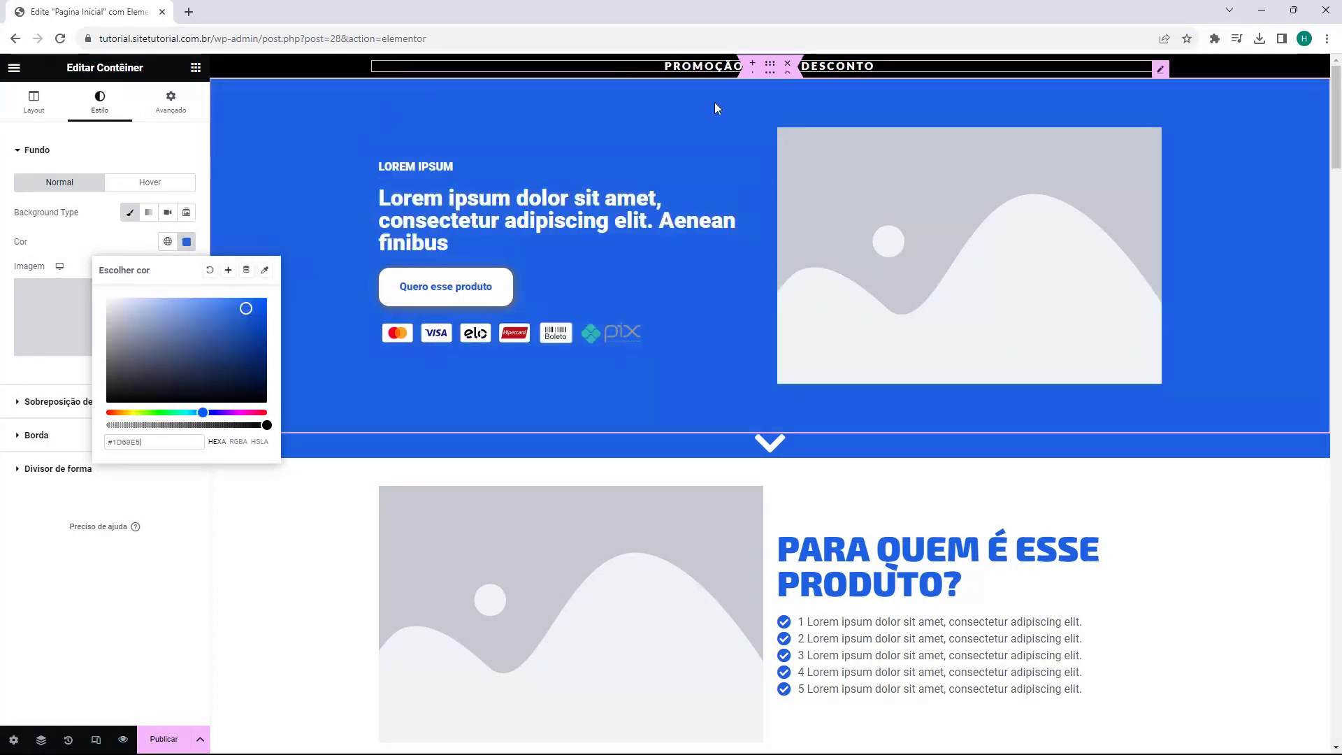
left_click(311, 186)
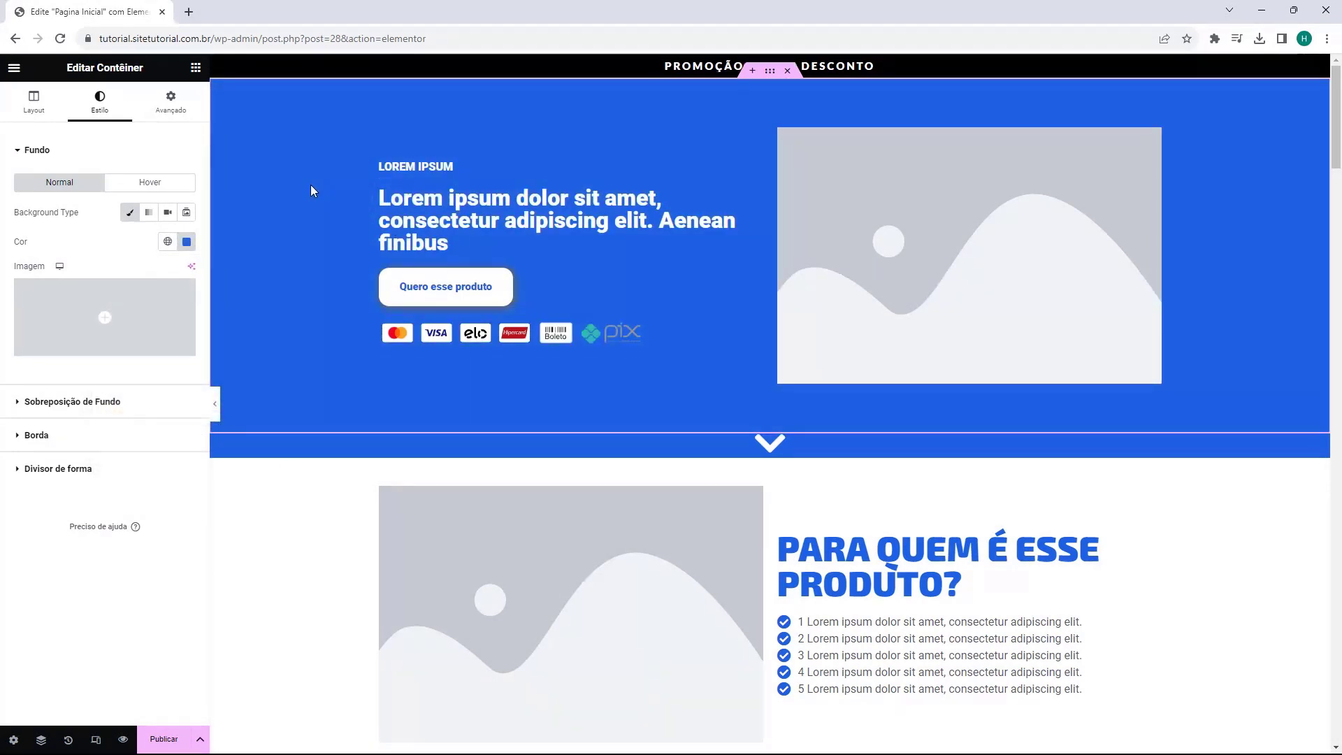
Step: Replace the text of the small "Lorem ipsum" heading in the hero section with "CURSO WORDPRESS"
left_click(409, 169)
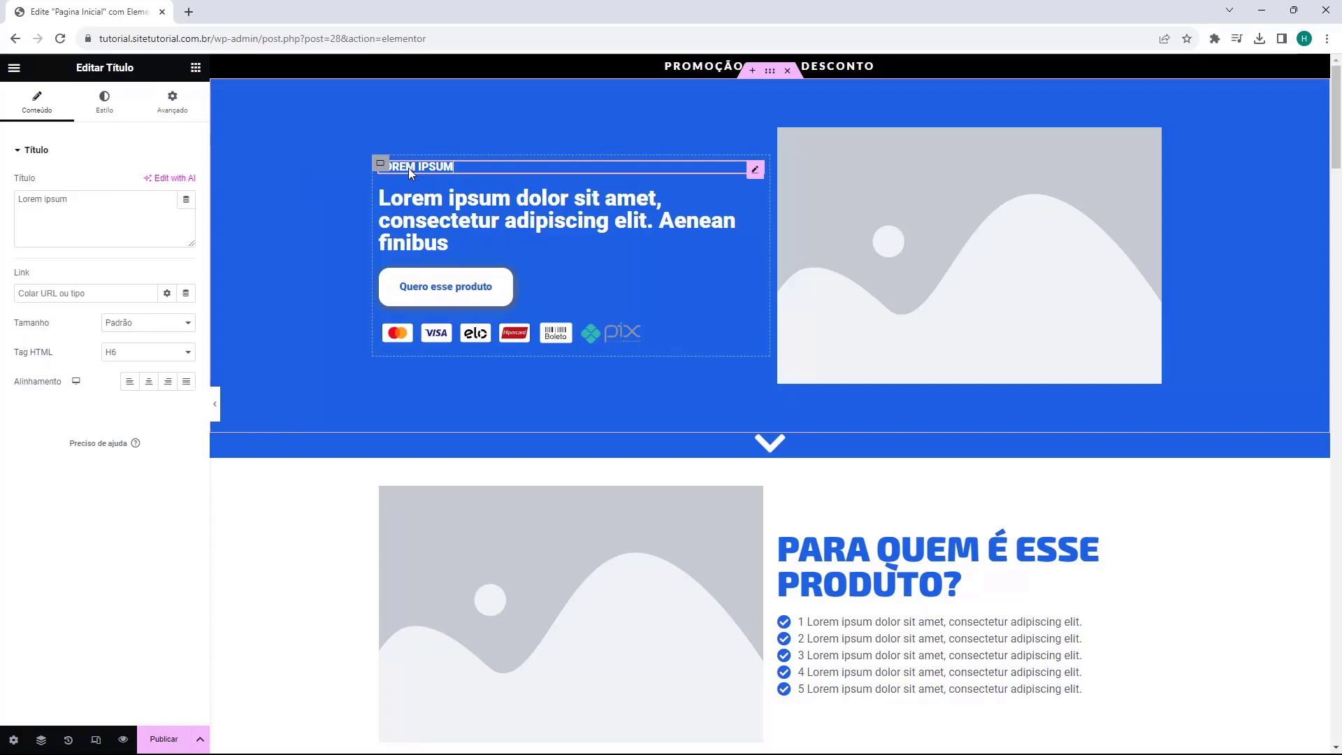
triple_click(76, 200)
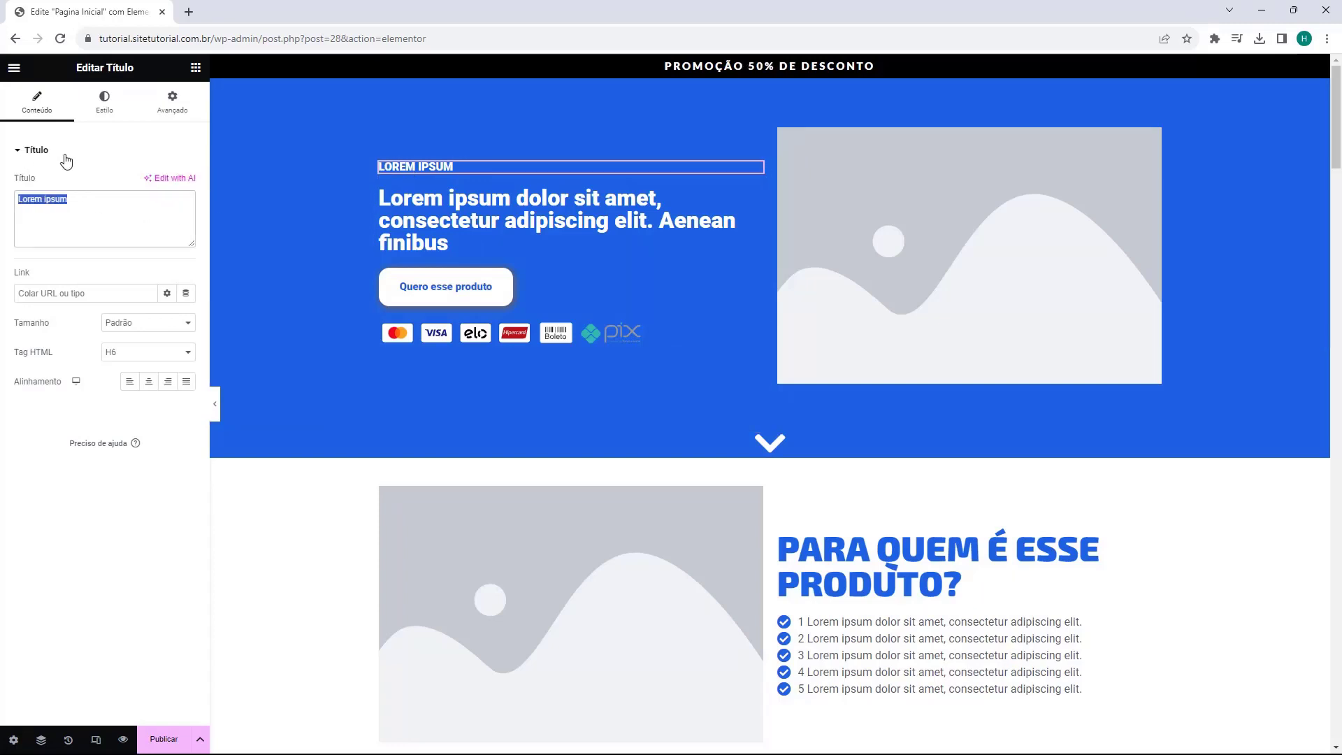
double_click(69, 206)
triple_click(69, 207)
left_click(33, 201)
left_click_drag(81, 209, 10, 213)
key("BackSpace")
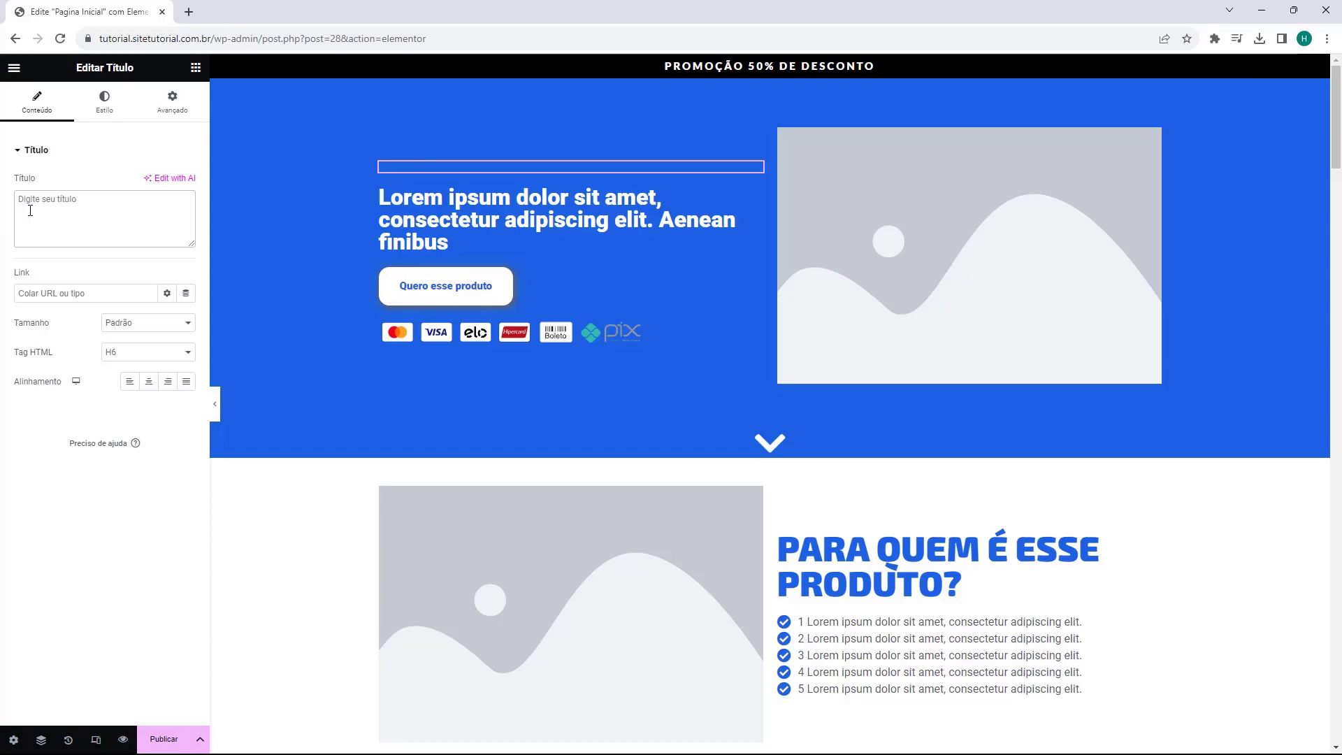
type("CURSO WORDPRESS")
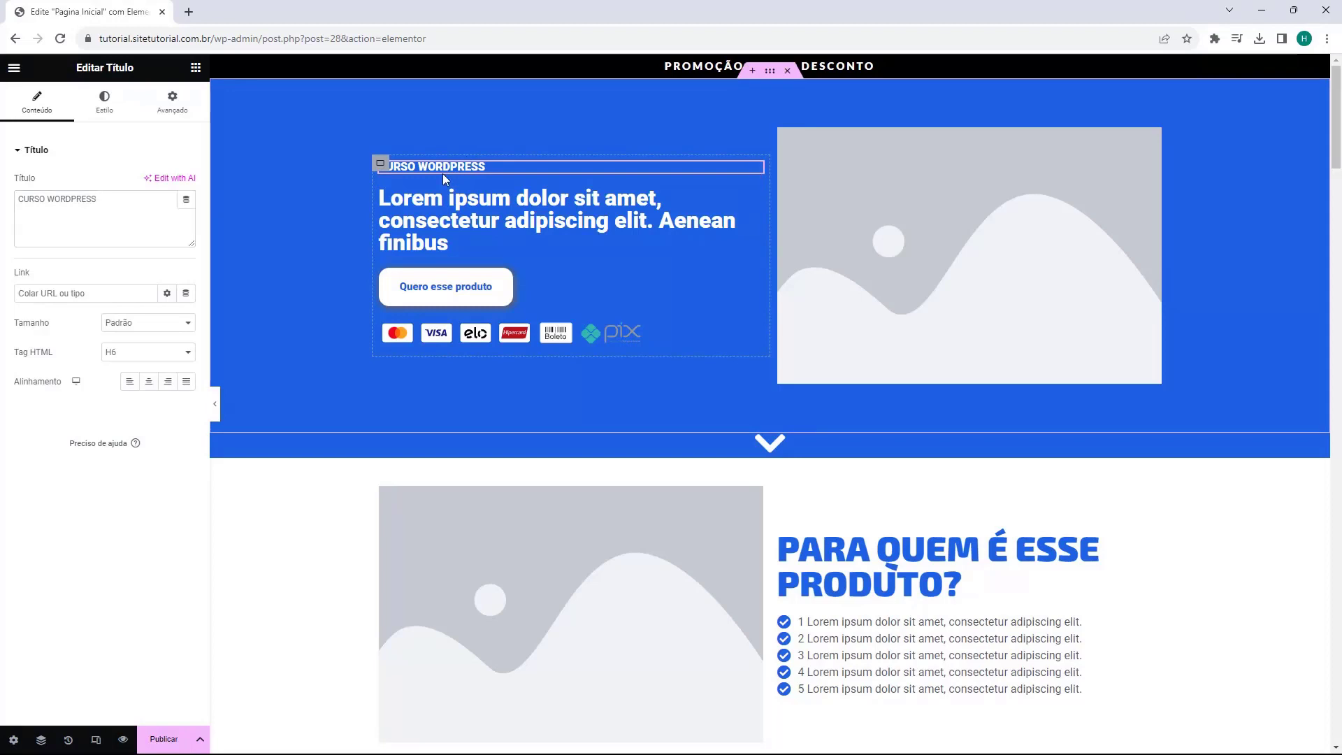
Step: Delete the small "CURSO WORDPRESS" heading above the main hero title
left_click(437, 210)
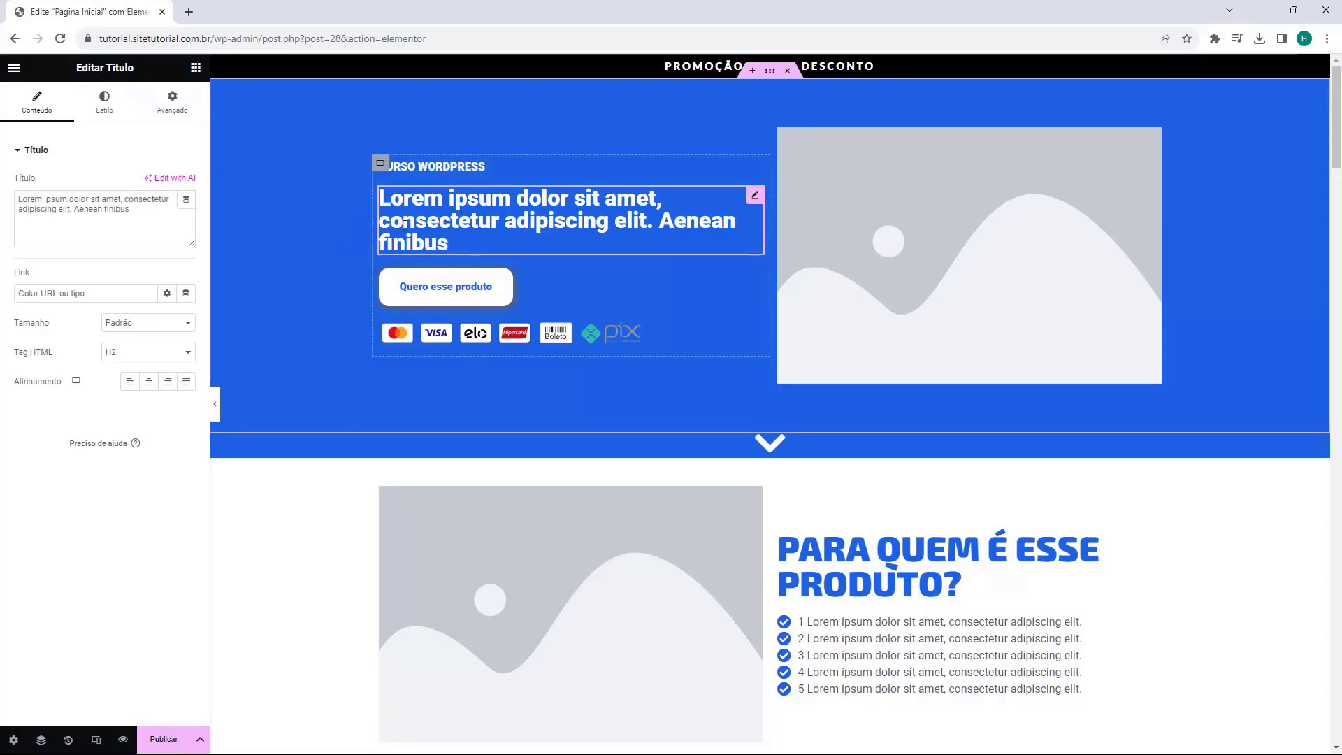
left_click(426, 166)
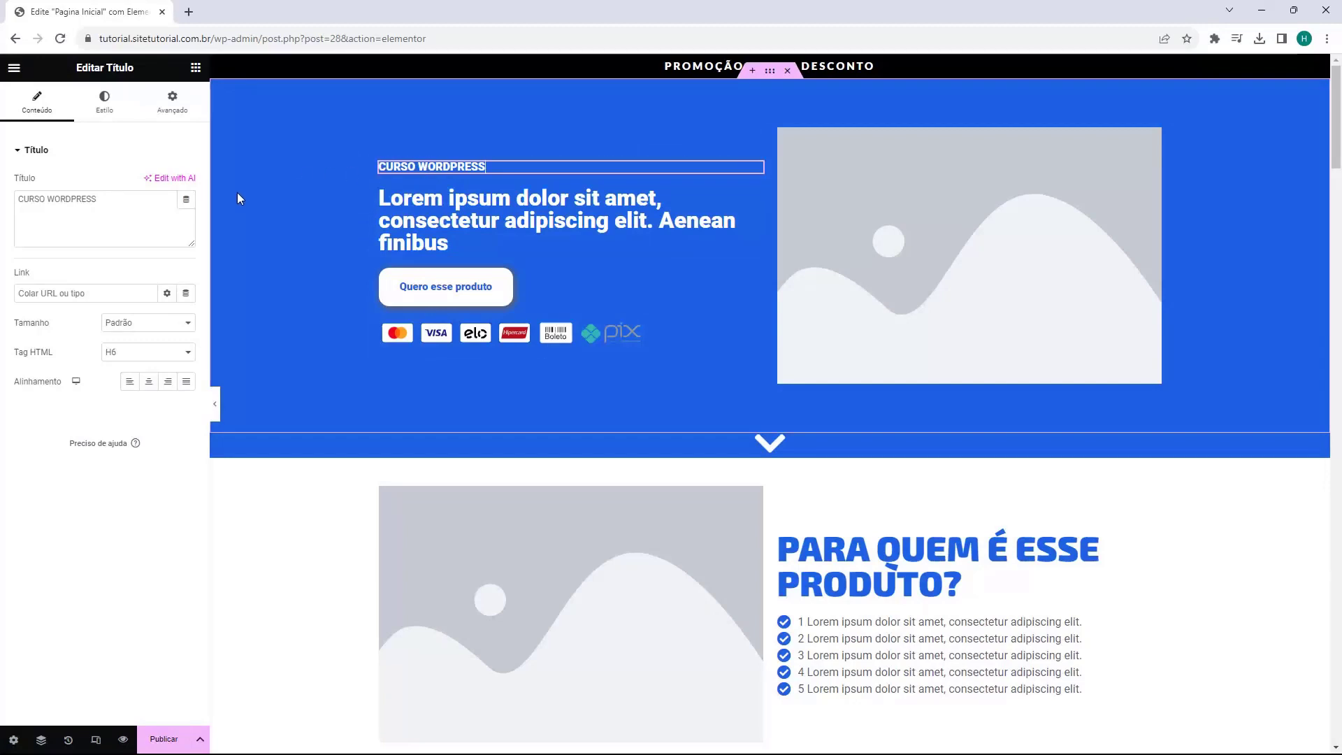
left_click(395, 199)
left_click(395, 166)
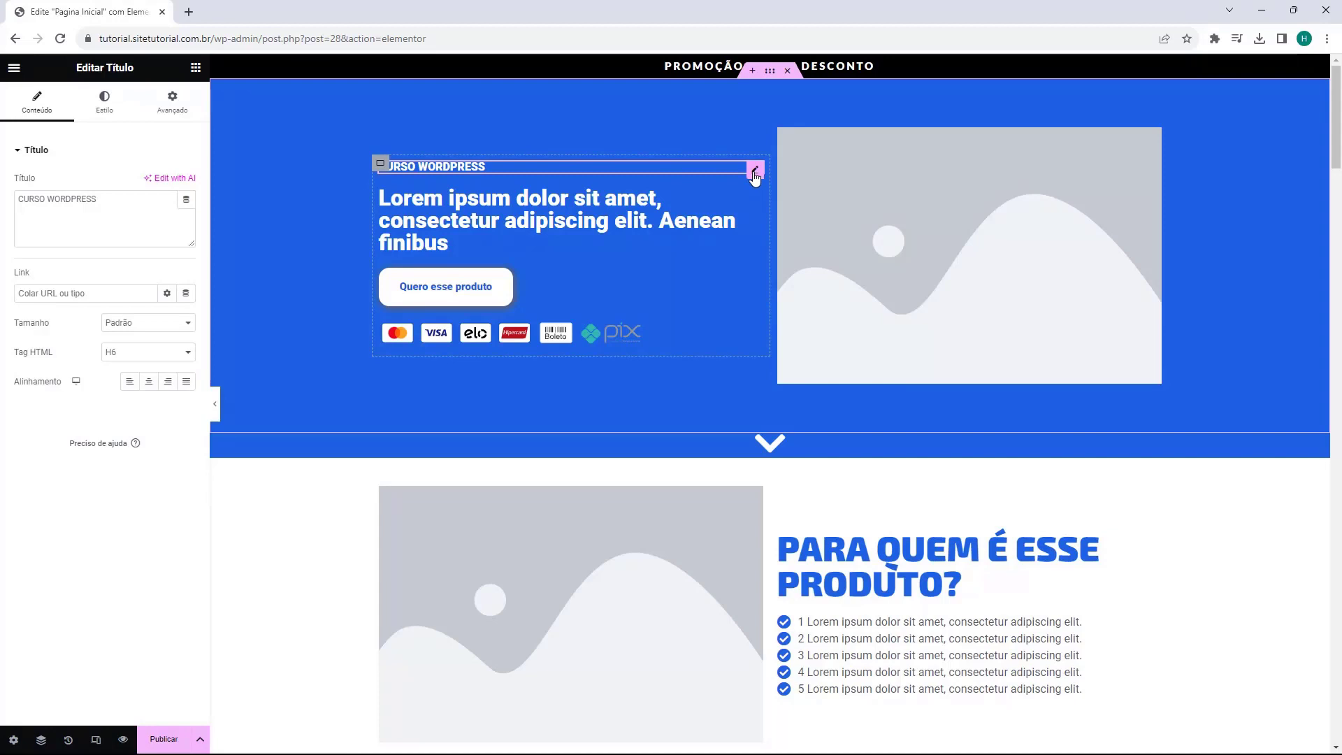
key("Delete")
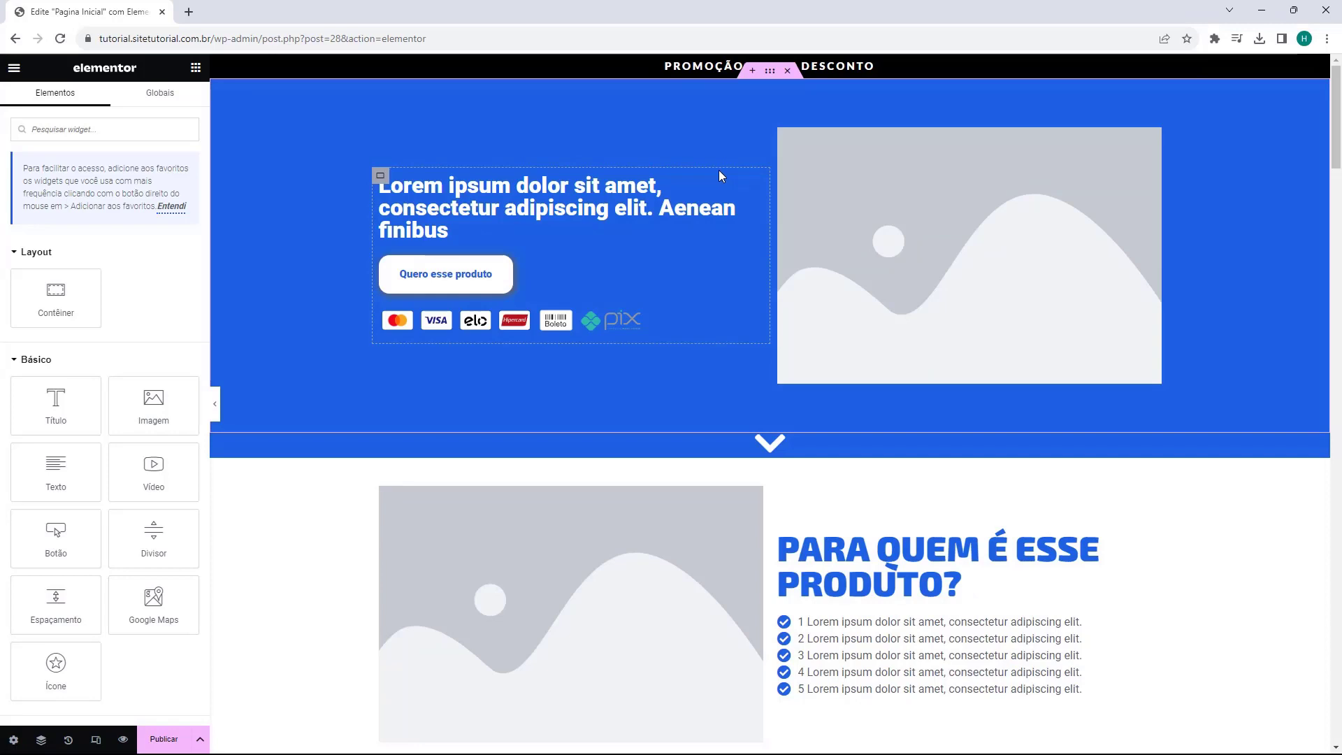
Step: Undo the deletion of the small "CURSO WORDPRESS" heading above the main hero title
key("ctrl+z")
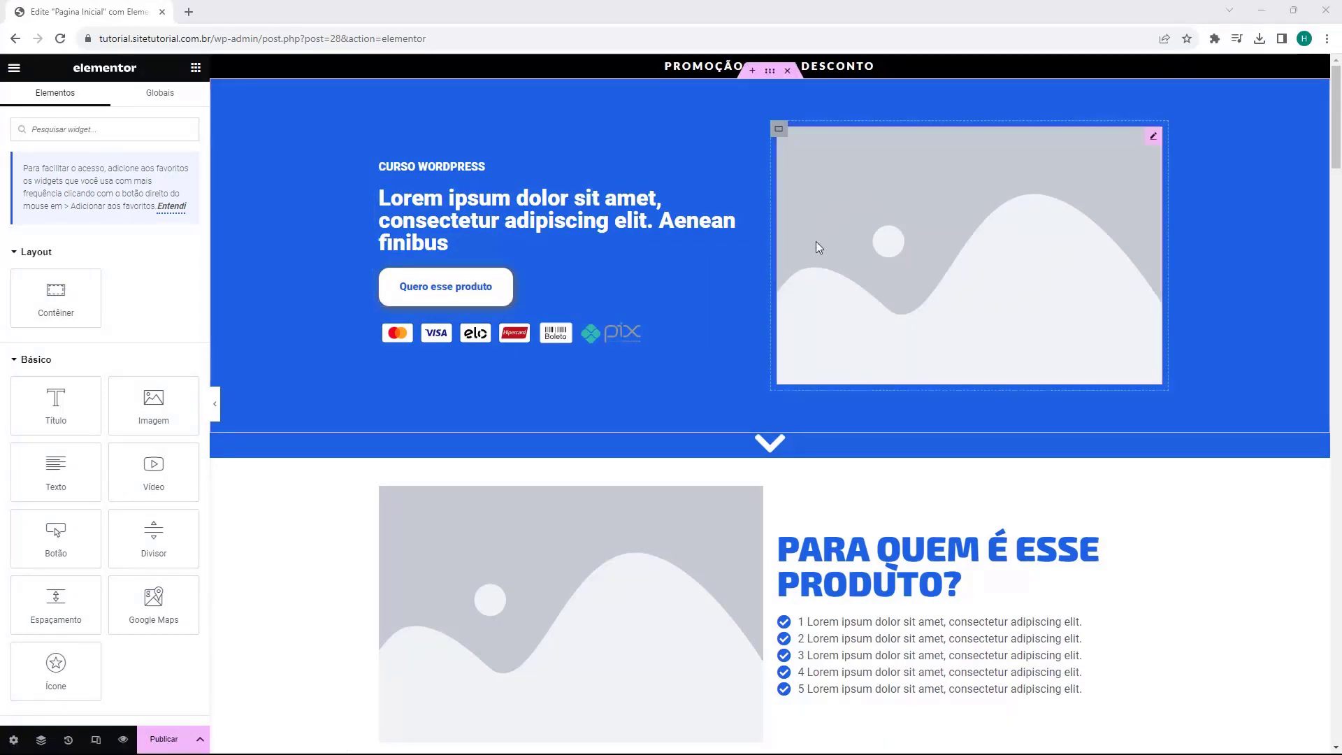
Step: Replace the placeholder image in the hero section with the uploaded file 1.png
left_click(955, 248)
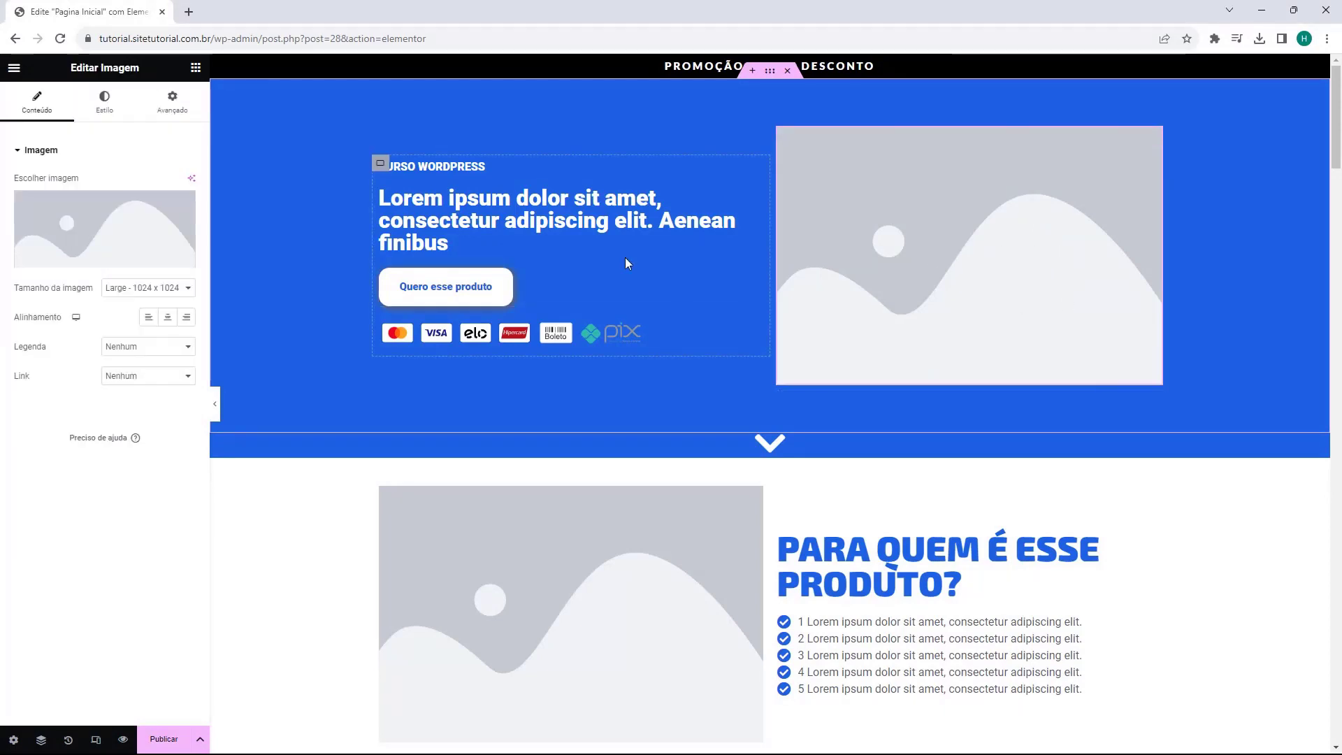
mouse_move(82, 229)
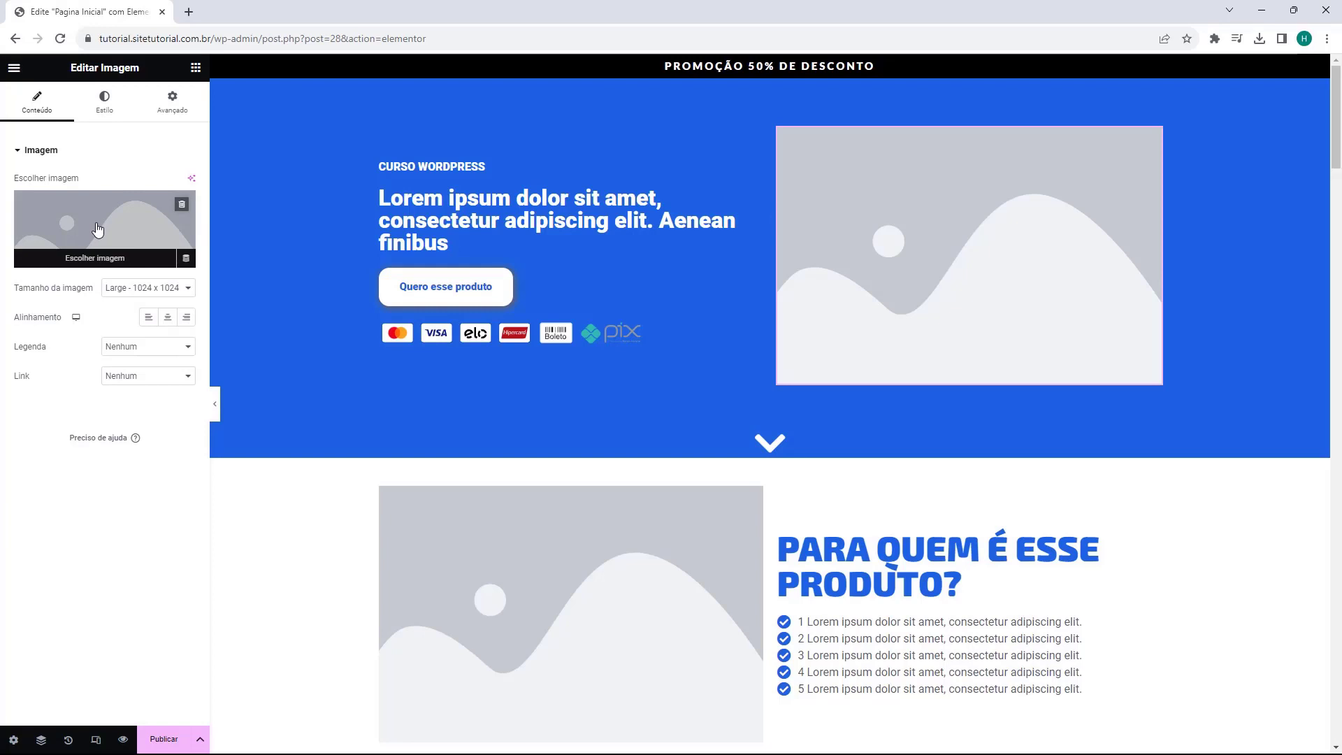
left_click(98, 230)
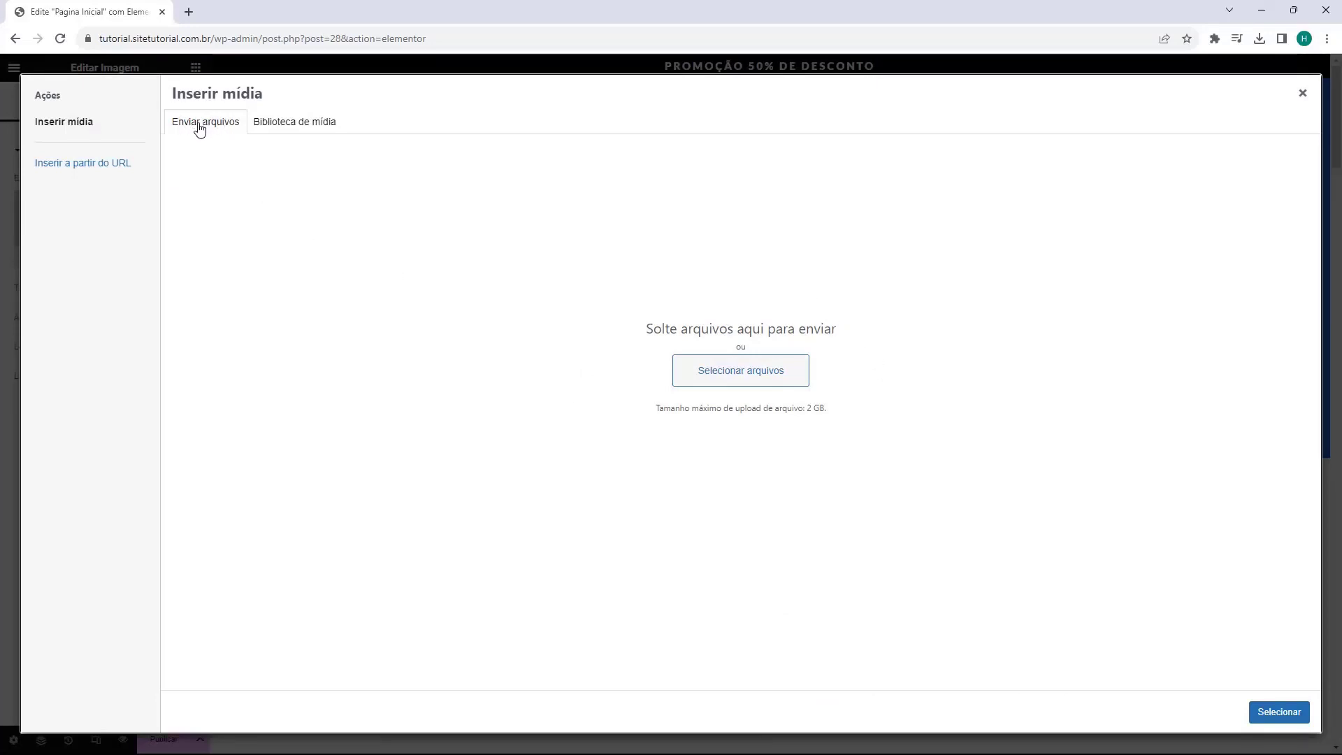
left_click(744, 381)
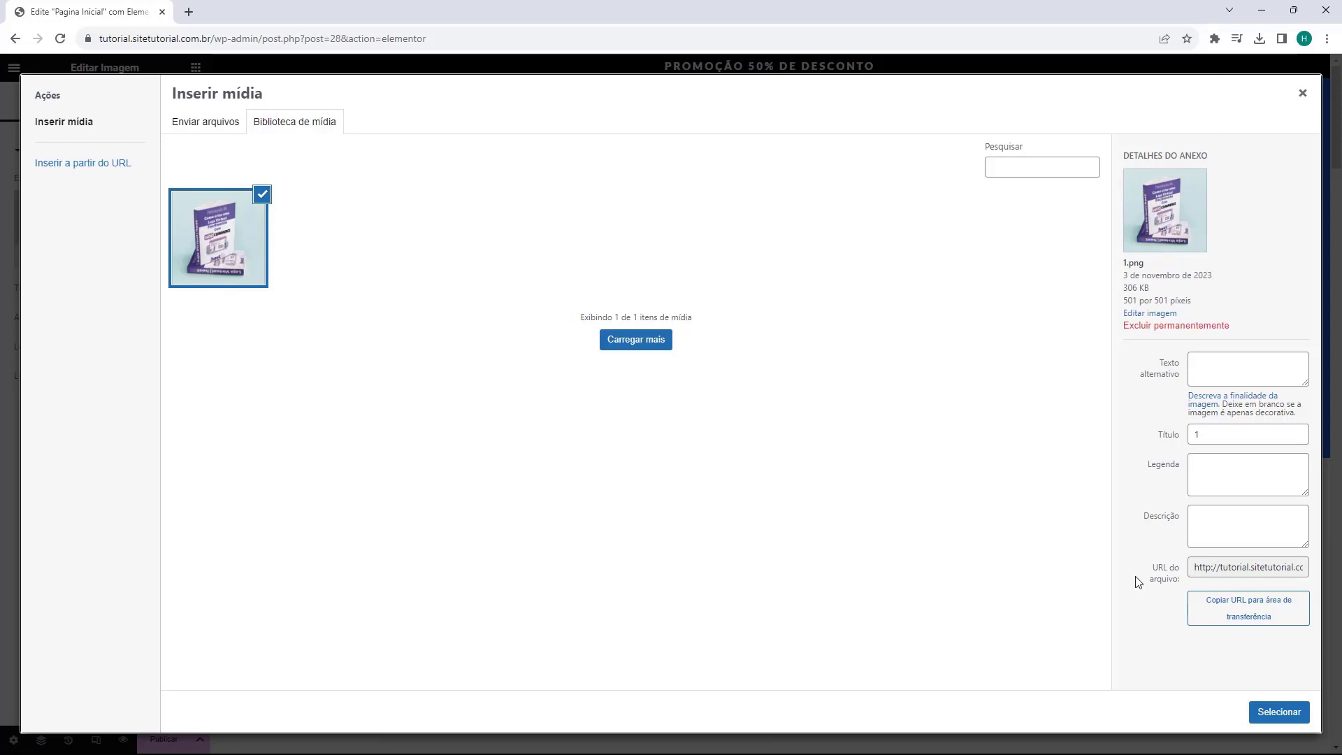
left_click(1271, 713)
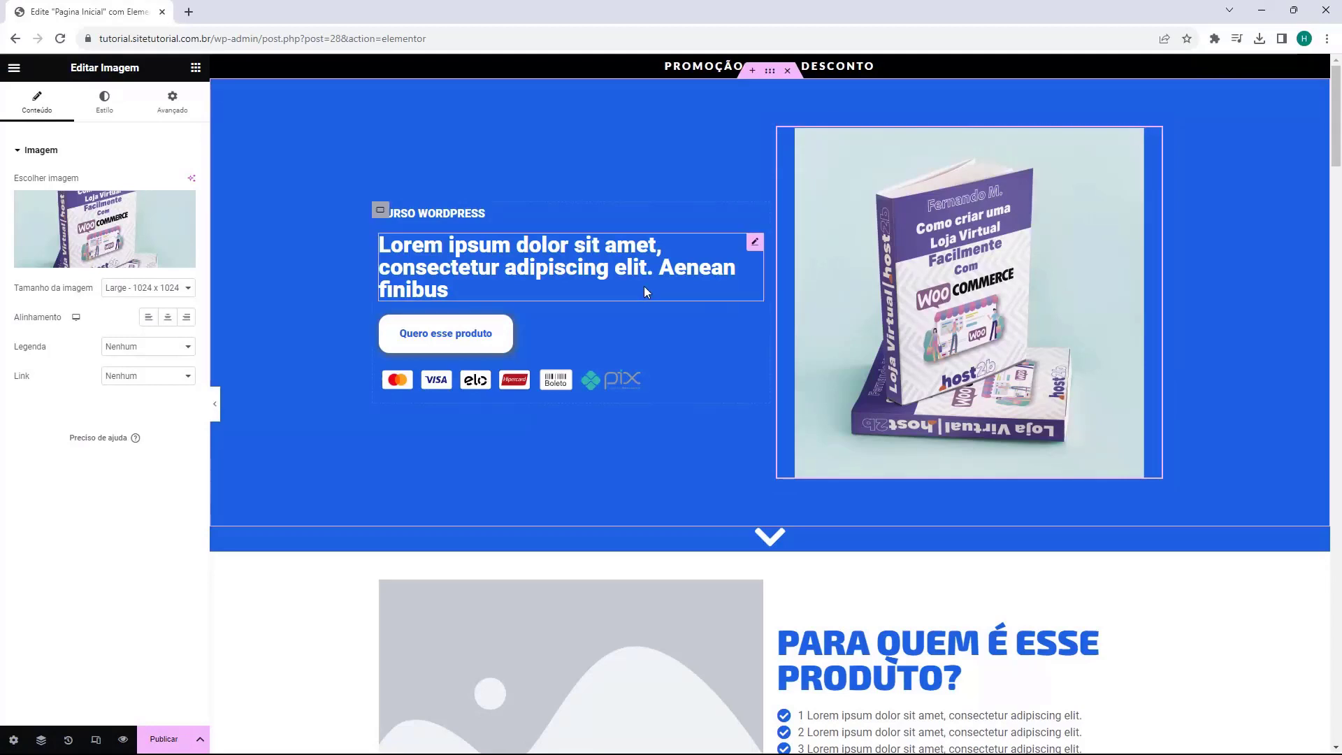
Step: Try the Thumbnail 150 x 150 and Medium 300 x 300 sizes on the hero image and return it to Large 1024 x 1024
mouse_move(42, 238)
left_click(145, 287)
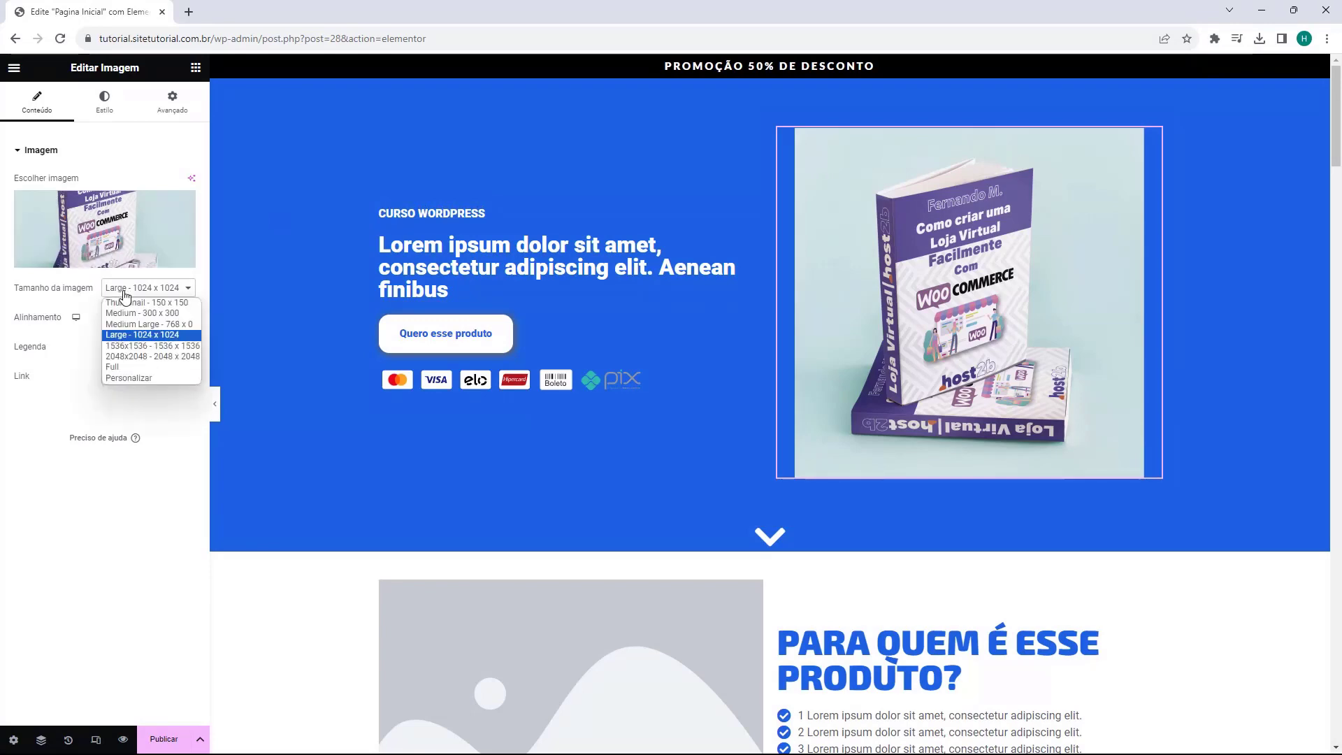
left_click(145, 302)
left_click(142, 288)
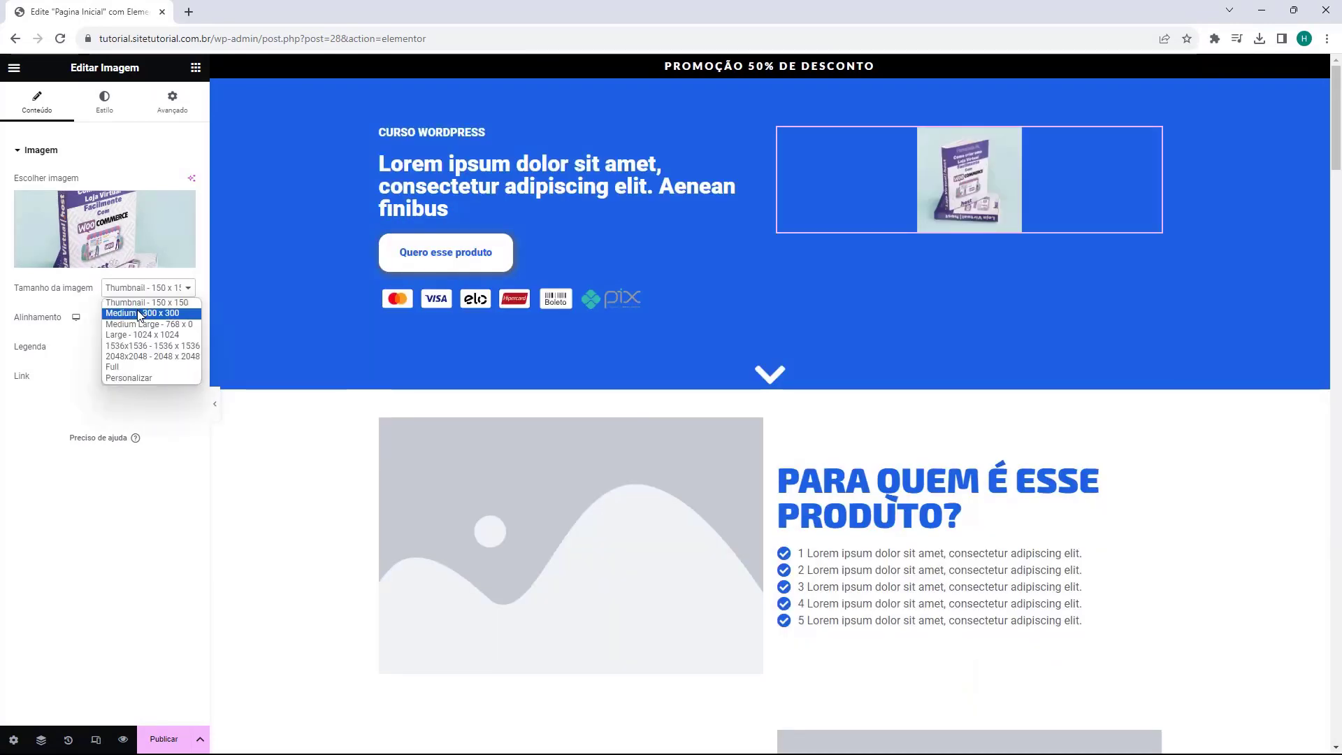
left_click(142, 313)
left_click(114, 289)
left_click(135, 335)
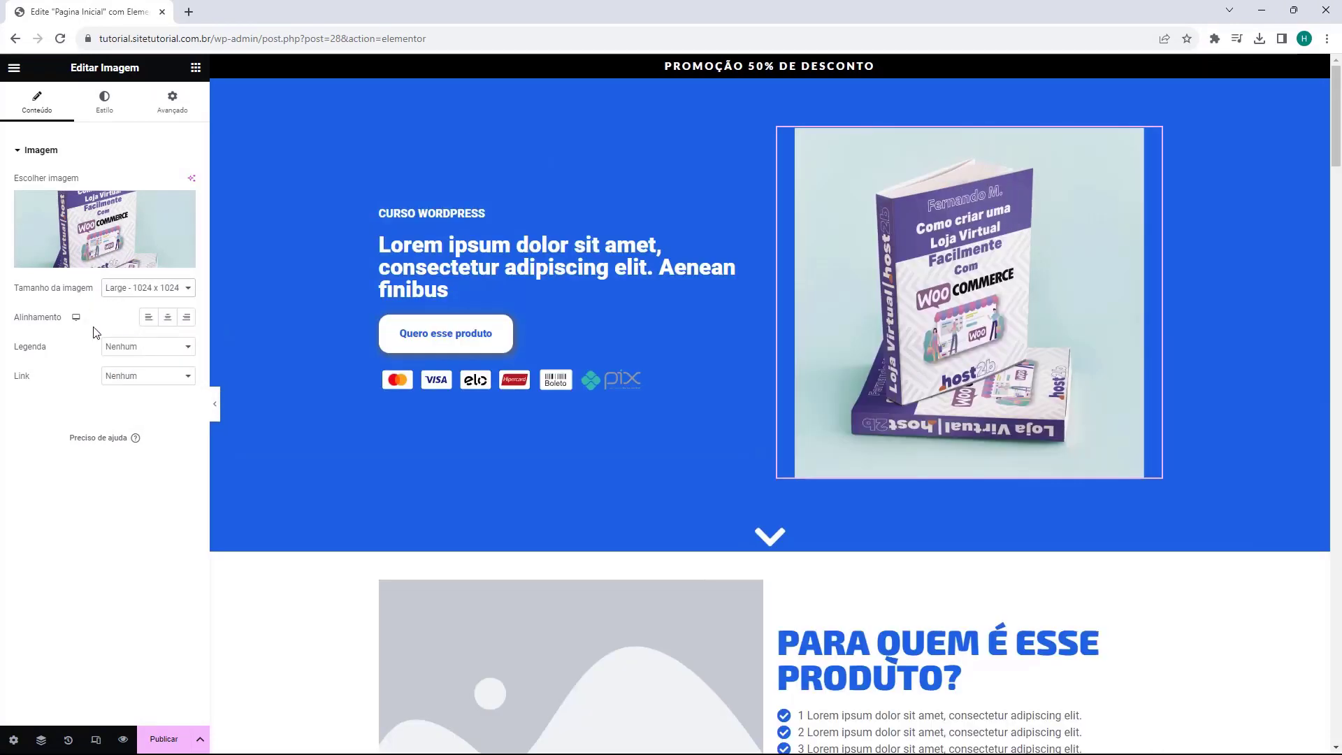
Step: Centre-align the hero image and try its caption and link options, returning both to Nenhum
left_click(167, 318)
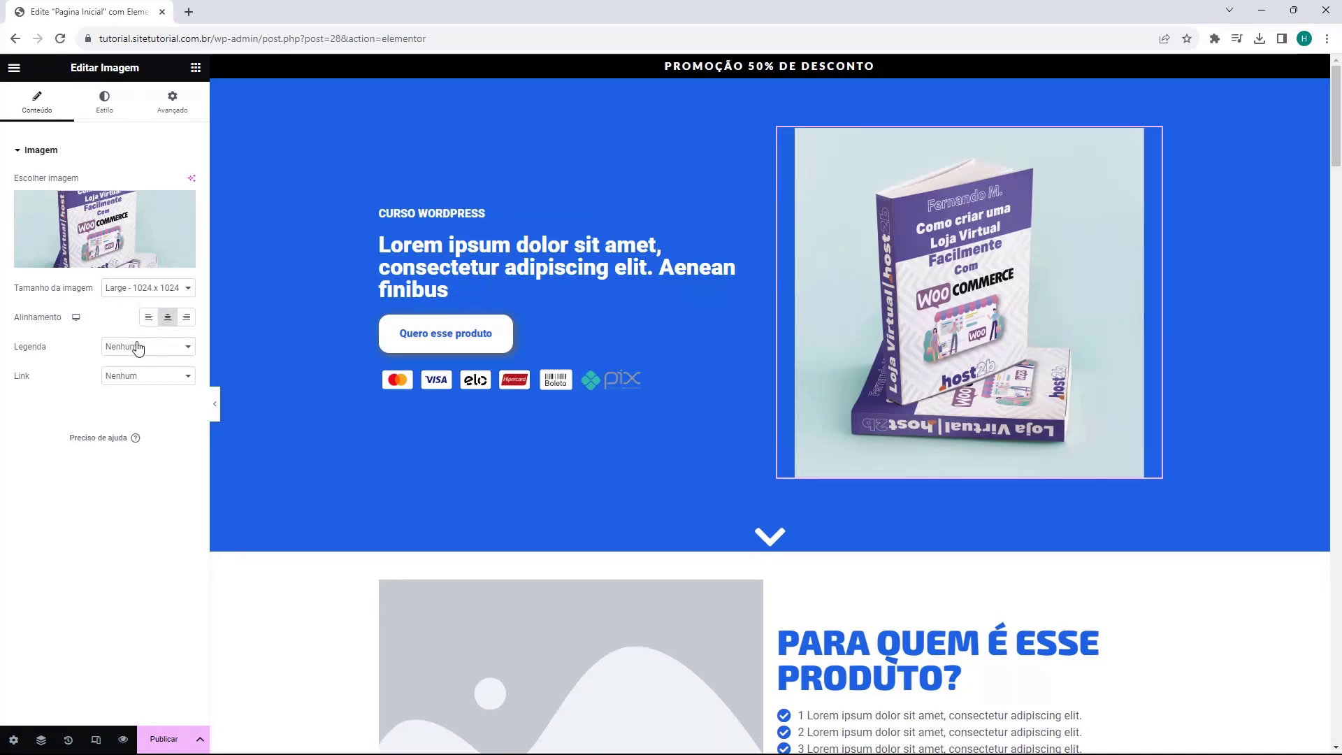
left_click(136, 346)
left_click(134, 368)
left_click(139, 348)
left_click(140, 361)
left_click(136, 376)
left_click(138, 402)
left_click(137, 376)
left_click(135, 390)
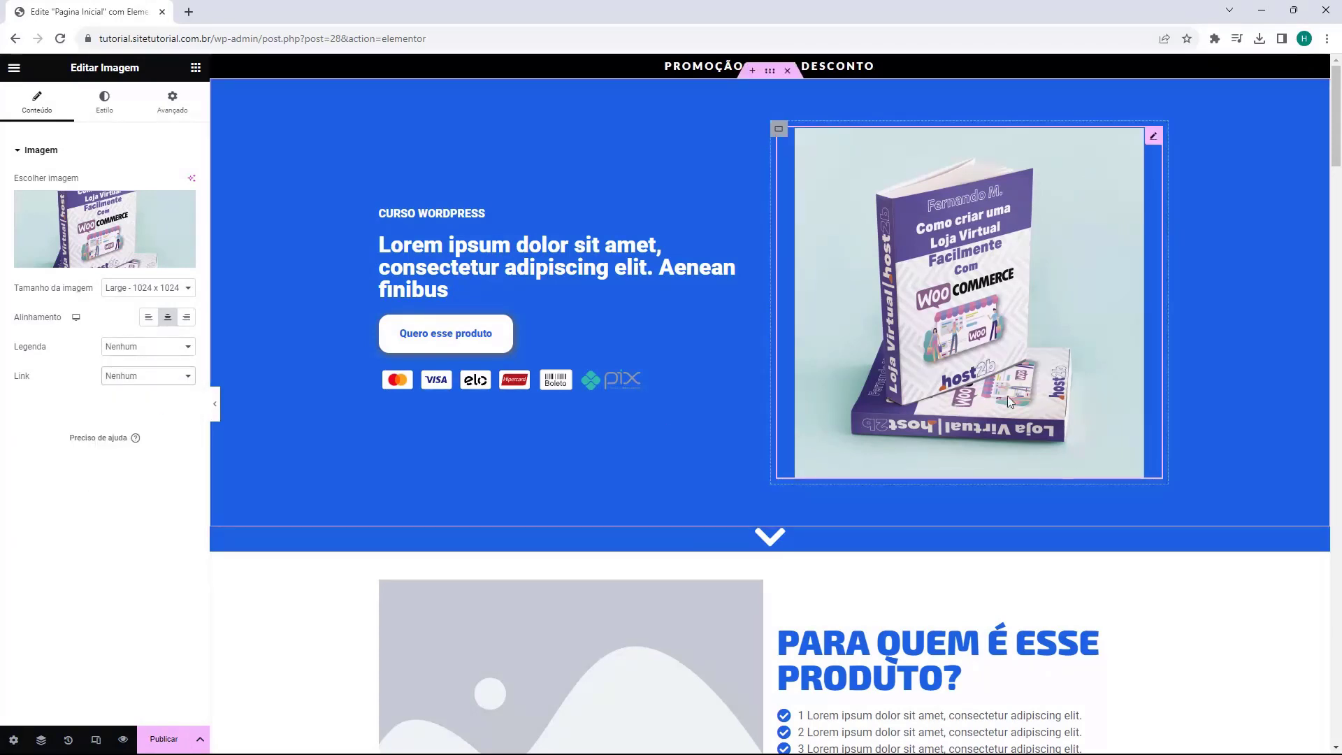
Step: Try a different width and maximum width on the hero image and undo both changes
left_click(99, 112)
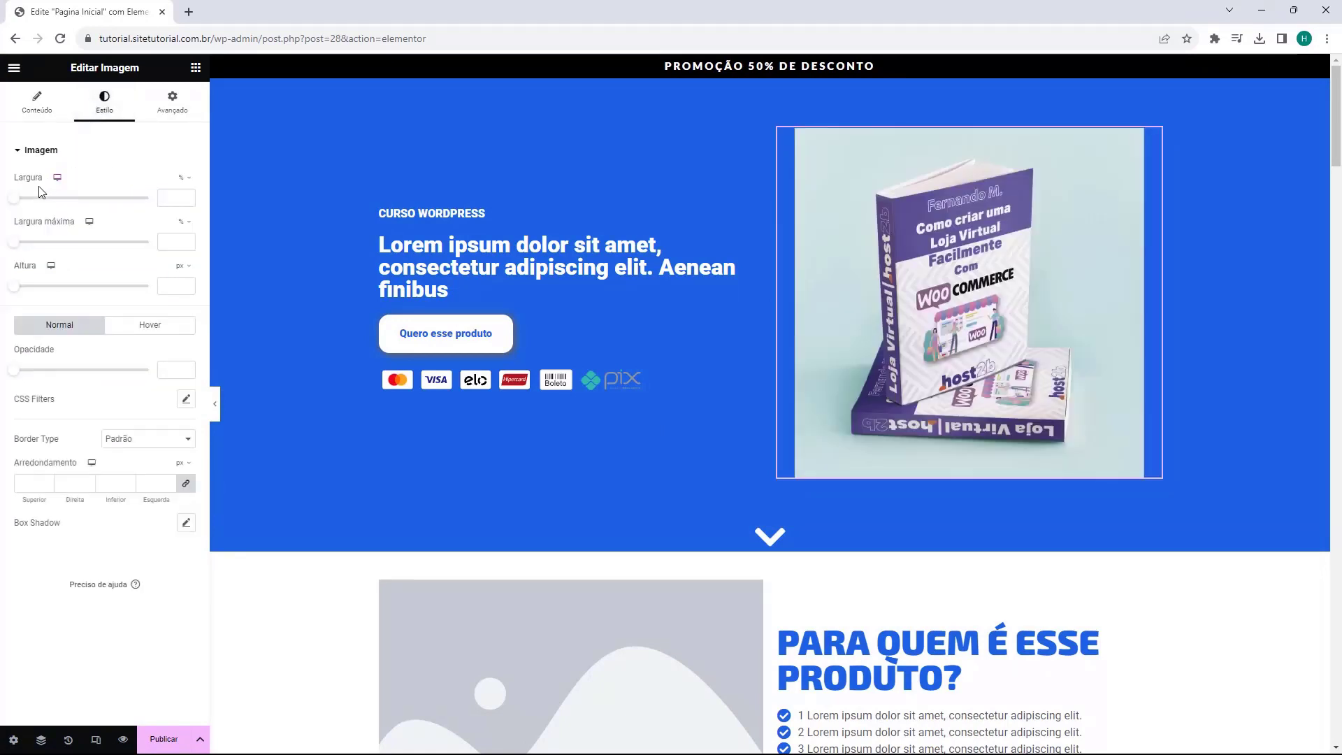
left_click_drag(17, 199, 64, 203)
left_click_drag(14, 242, 91, 243)
key("ctrl+z")
key("ctrl+z")
key("ctrl+z")
Step: Try a linked padding of 55 px around the hero image and reset all four sides to 0
left_click(160, 114)
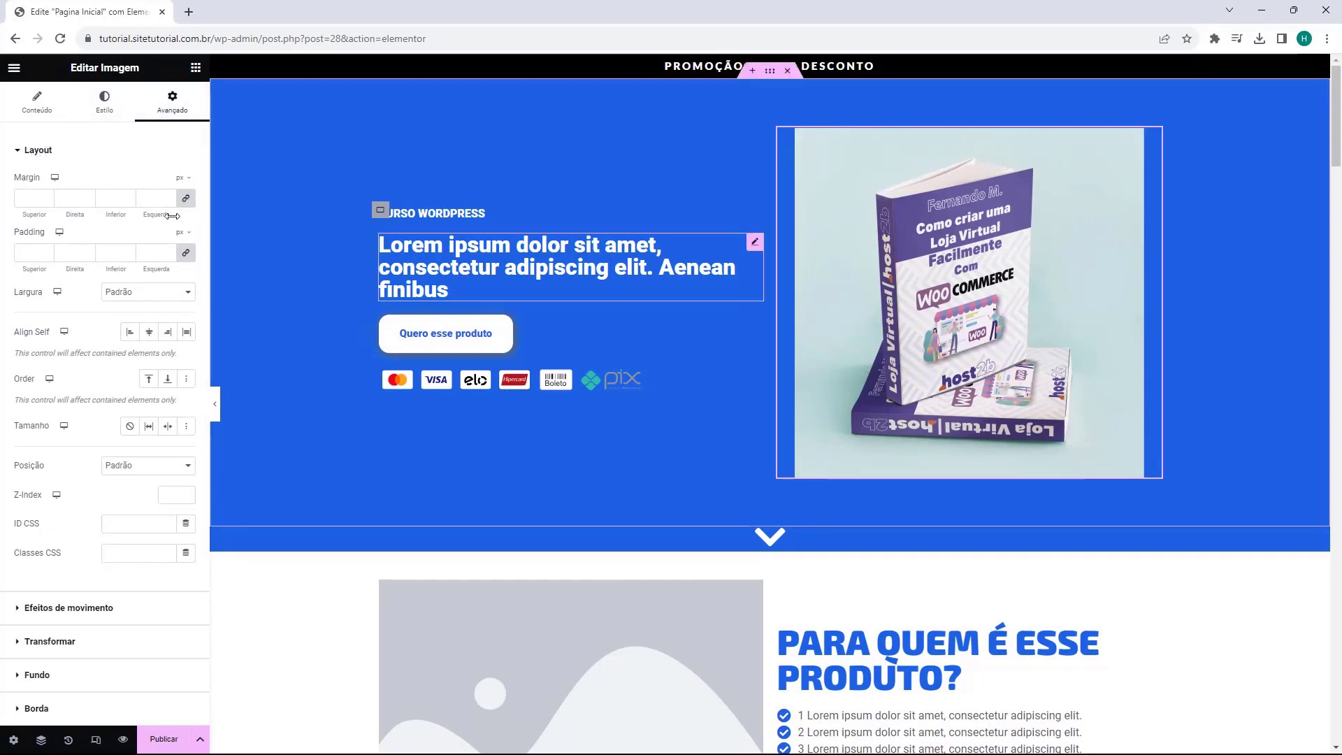
left_click_drag(13, 185, 42, 181)
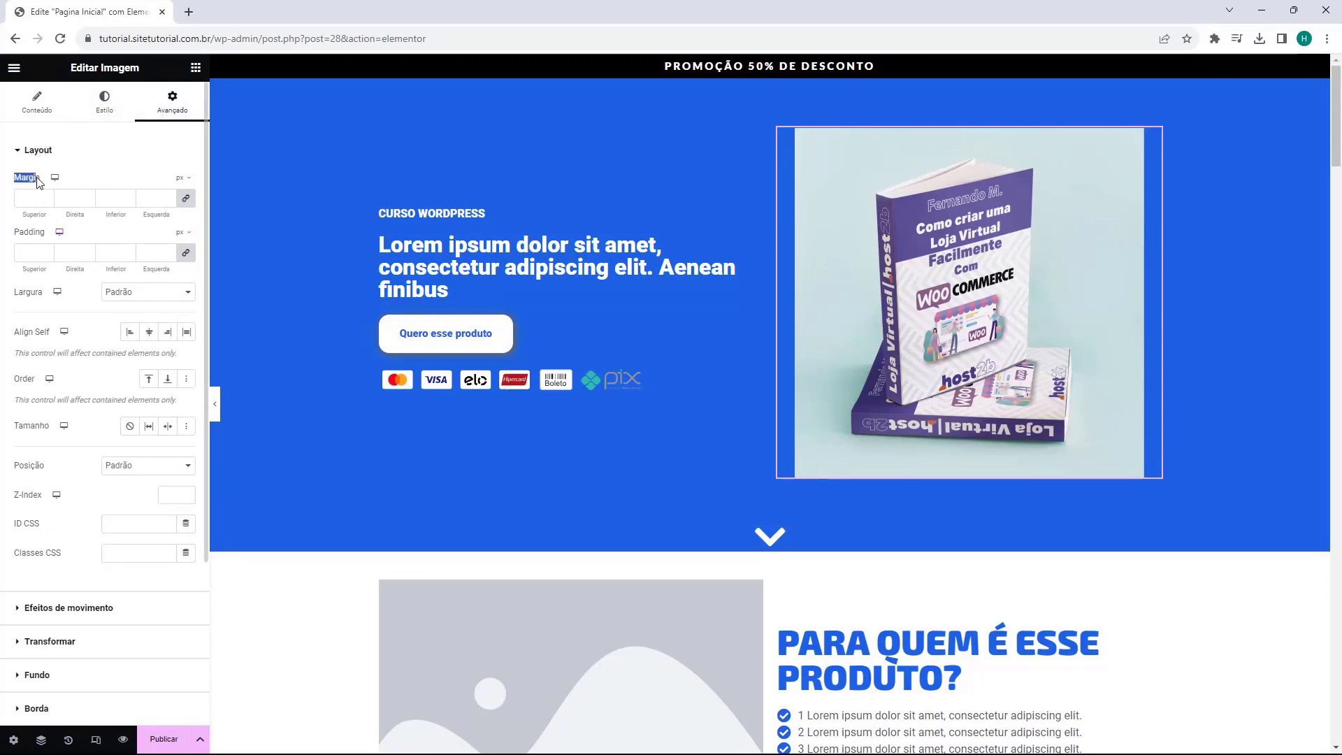
left_click_drag(13, 233, 42, 238)
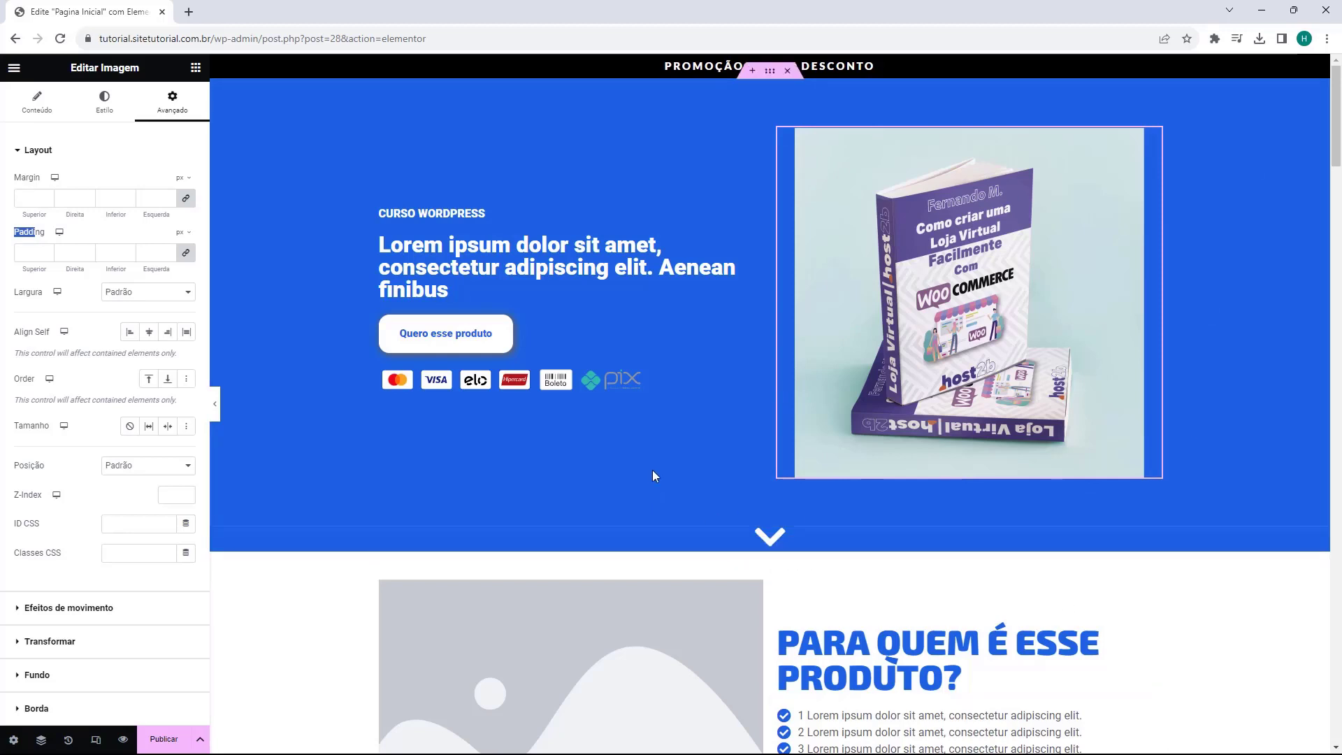
left_click(27, 241)
double_click(26, 236)
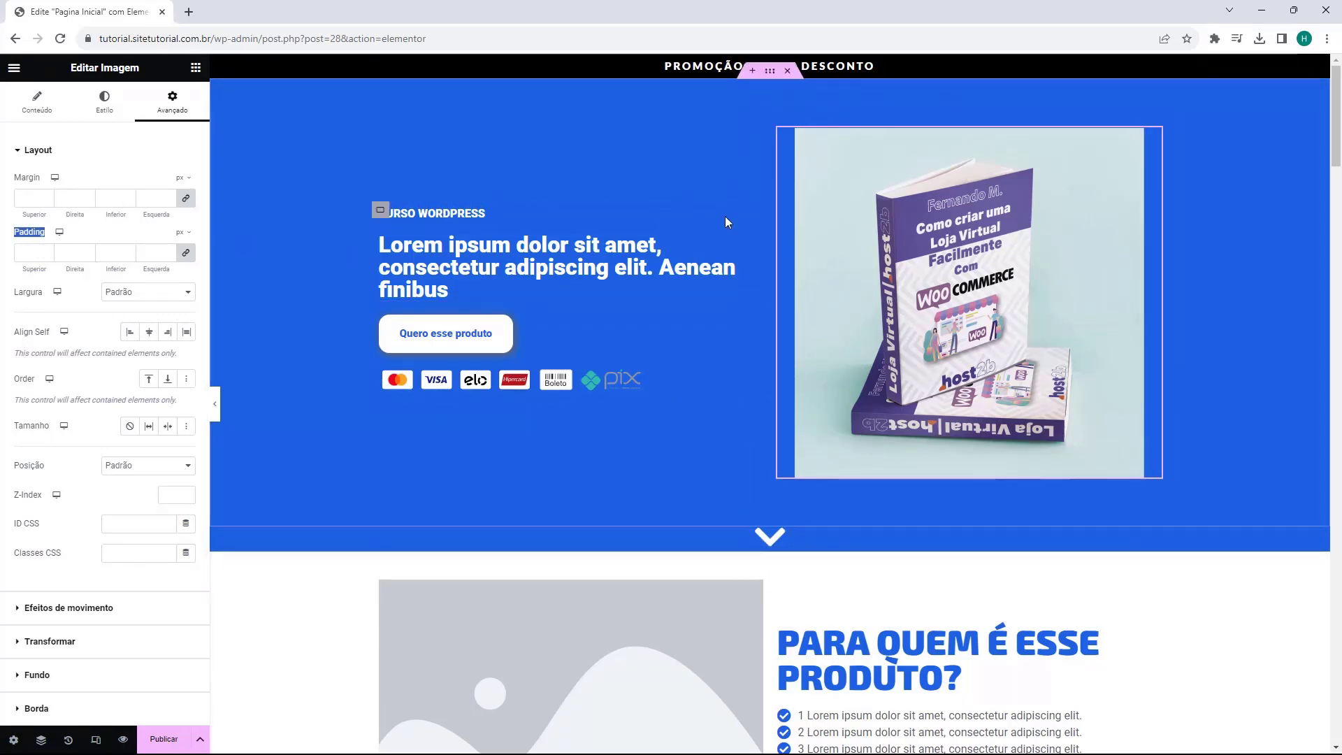
left_click(42, 253)
type("8")
left_click_drag(46, 250, 47, 254)
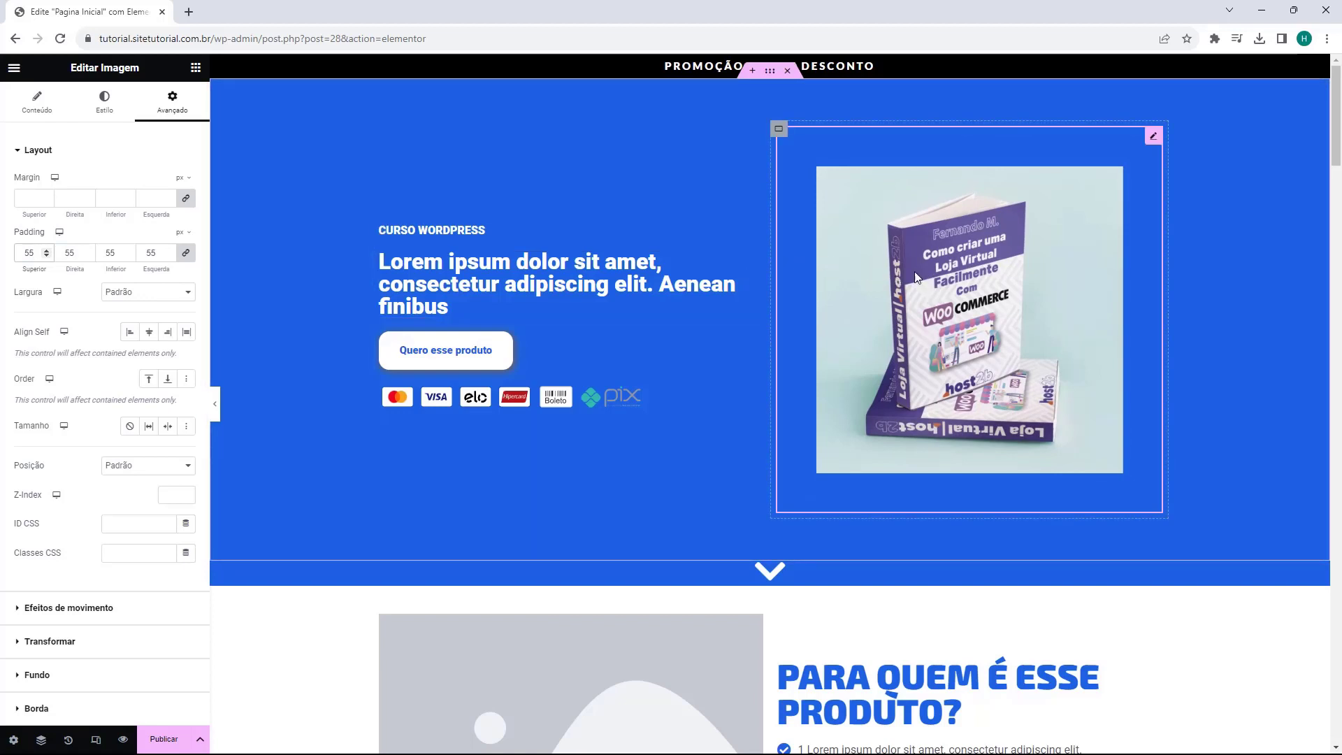
double_click(151, 253)
type("0")
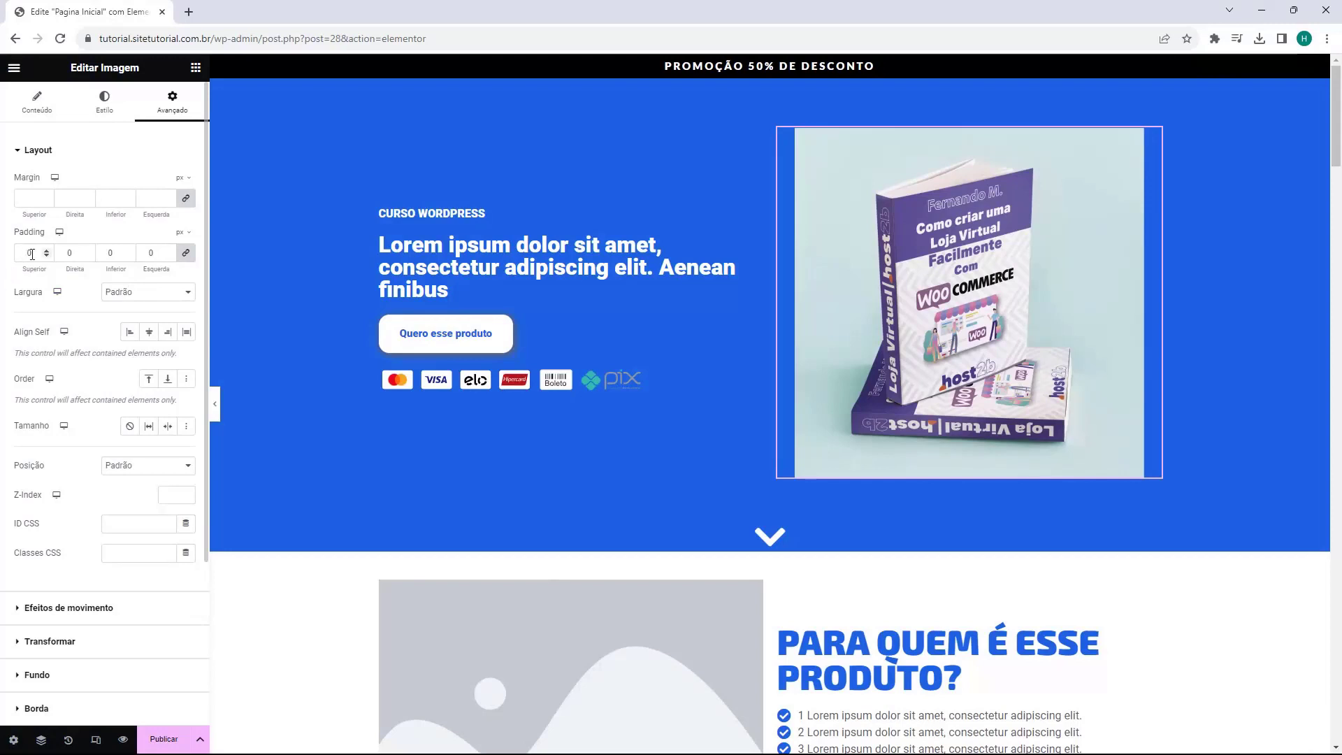
Step: Unlink the hero image's padding values, try changing only the top side, reset it to 0 and link the values again
left_click(185, 254)
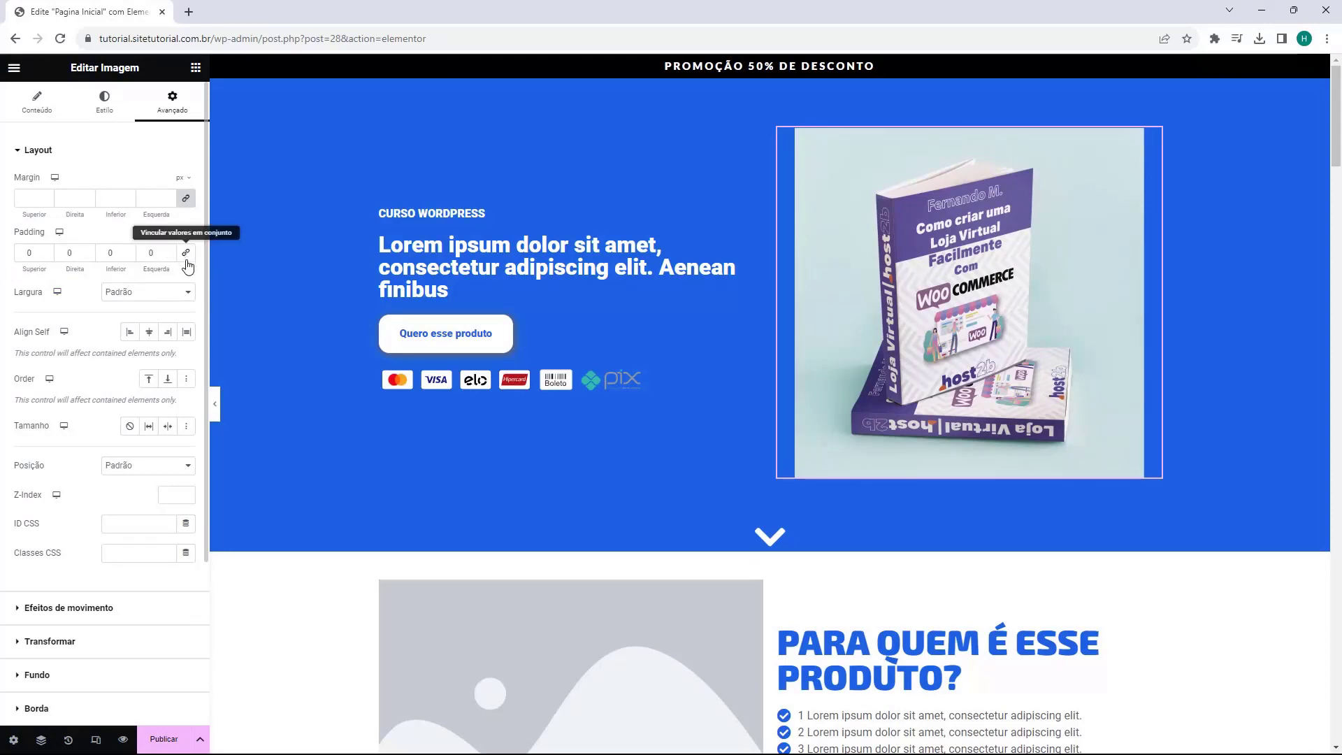
left_click_drag(48, 253, 48, 254)
double_click(34, 253)
type("0")
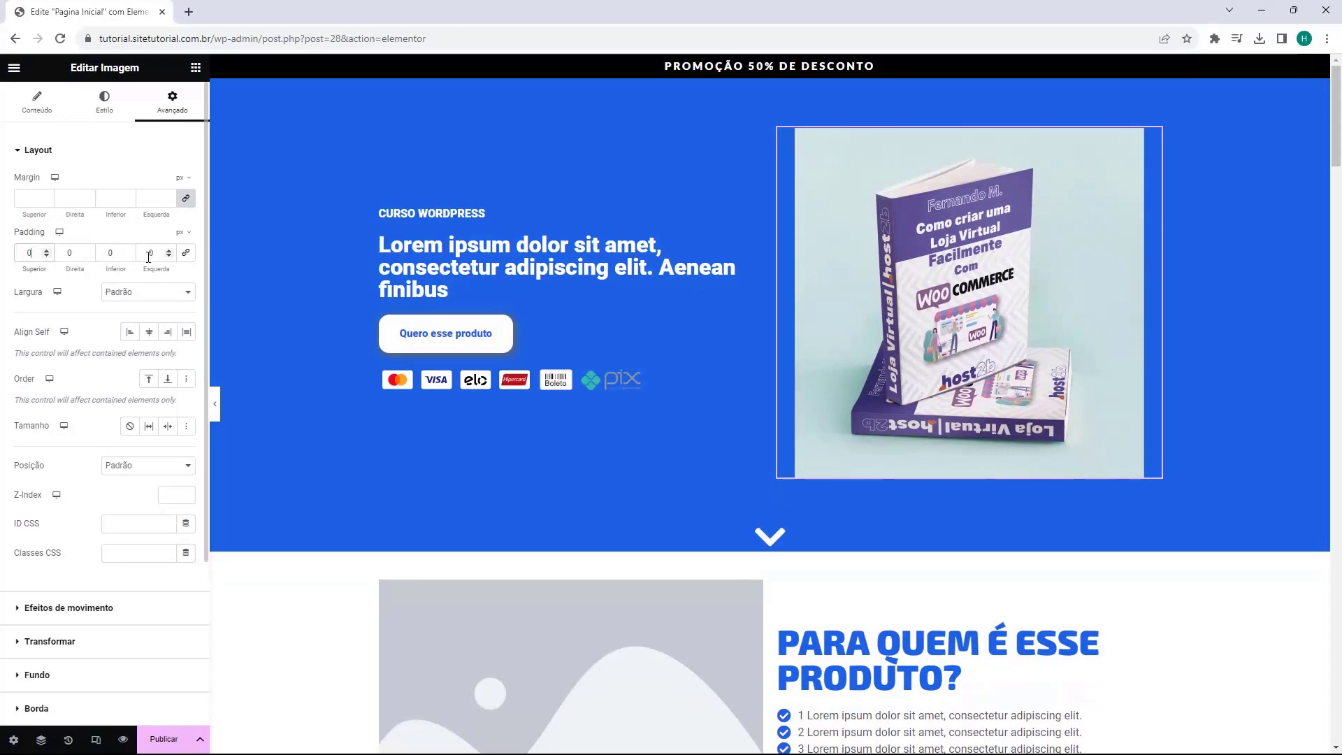
left_click(185, 252)
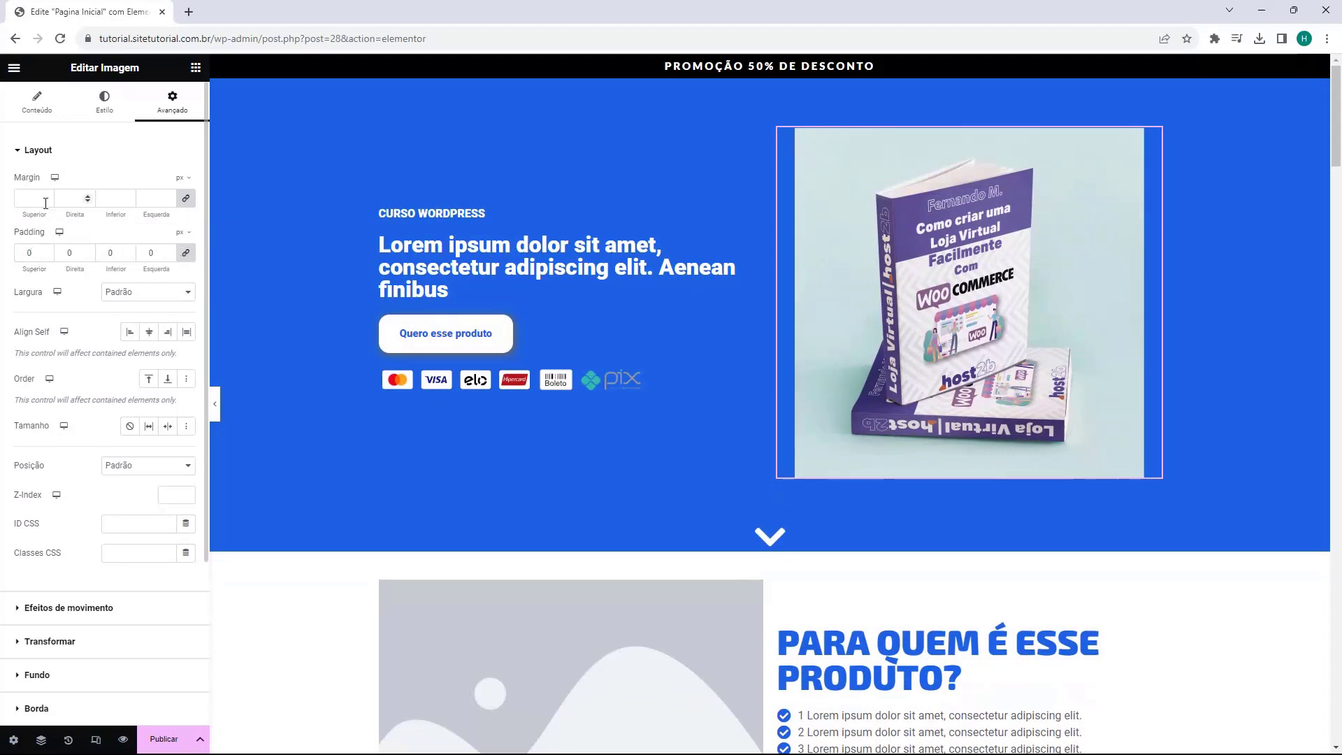
Step: Try a 45 px margin on all sides of the hero image and undo it
left_click(186, 197)
left_click_drag(168, 196, 168, 198)
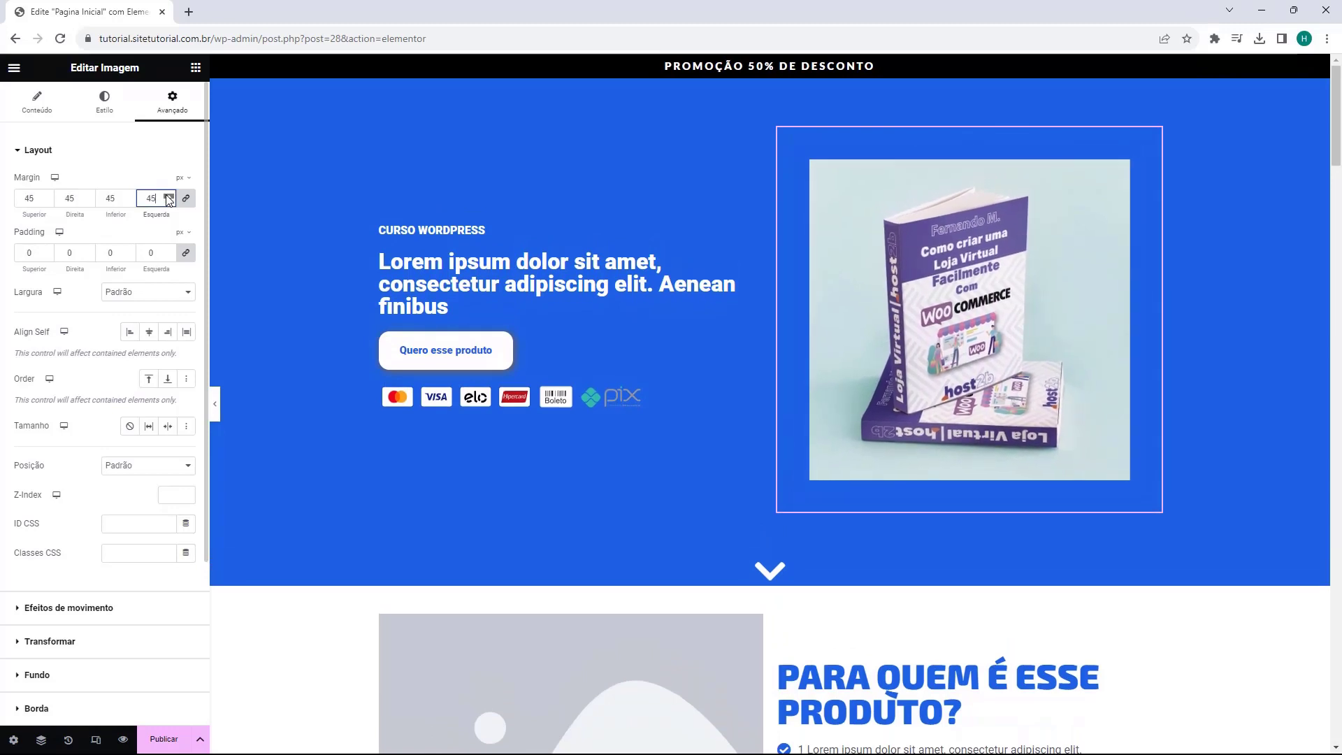
key("ctrl+z")
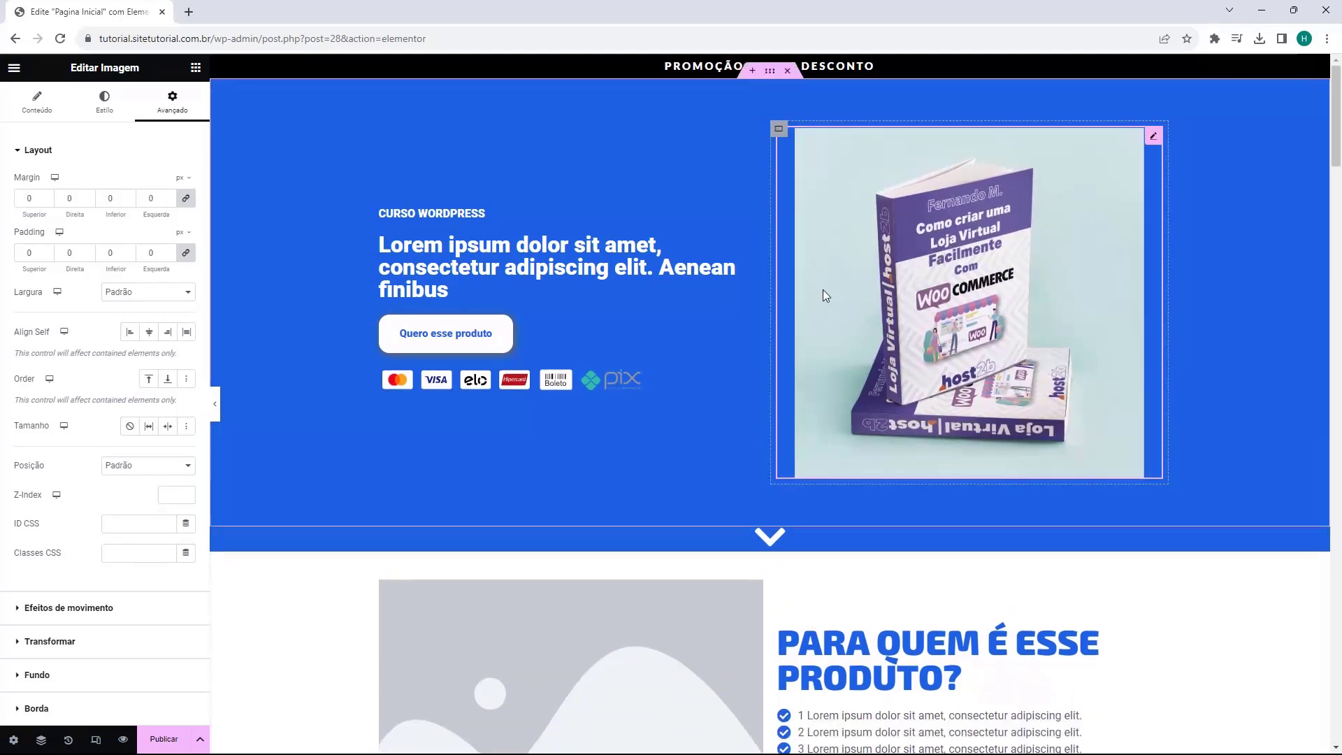
left_click(445, 341)
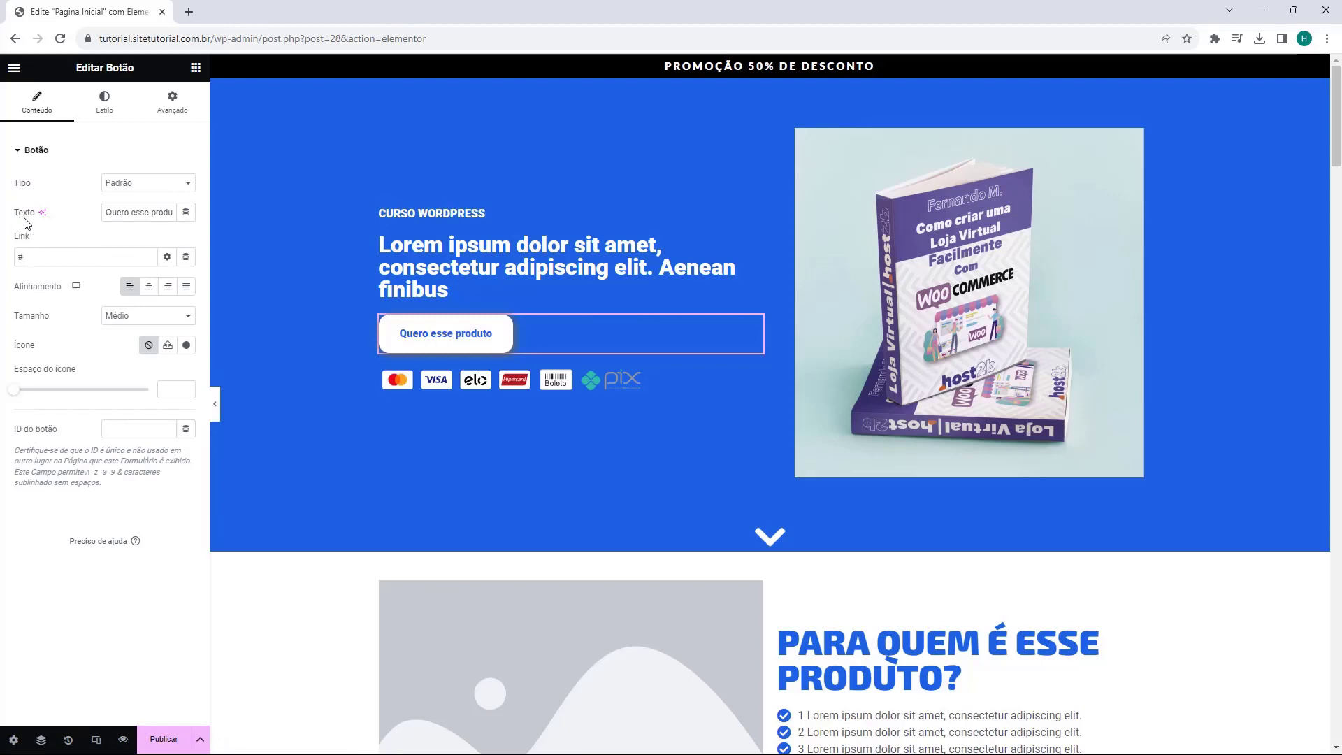
triple_click(138, 217)
left_click(135, 214)
triple_click(136, 217)
type("c")
key("BackSpace")
type("COMPRA ")
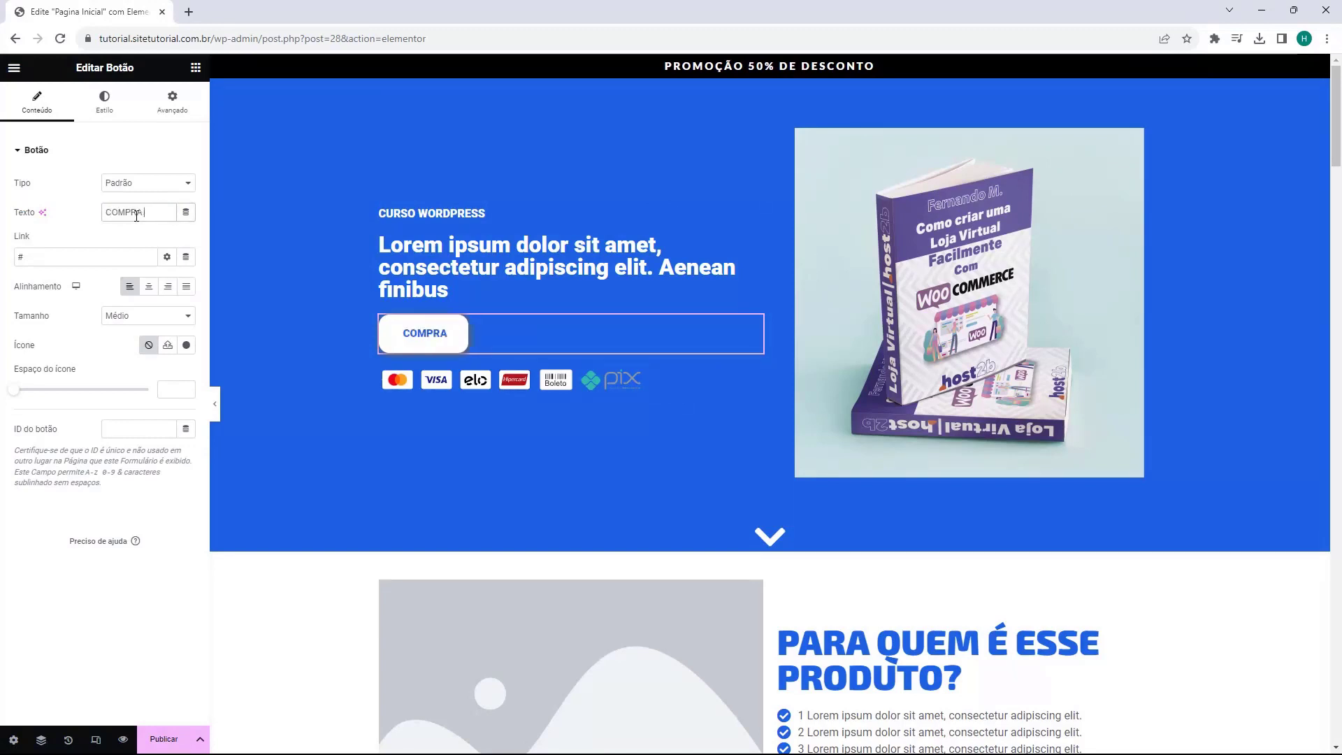
type("JÁ")
left_click(26, 242)
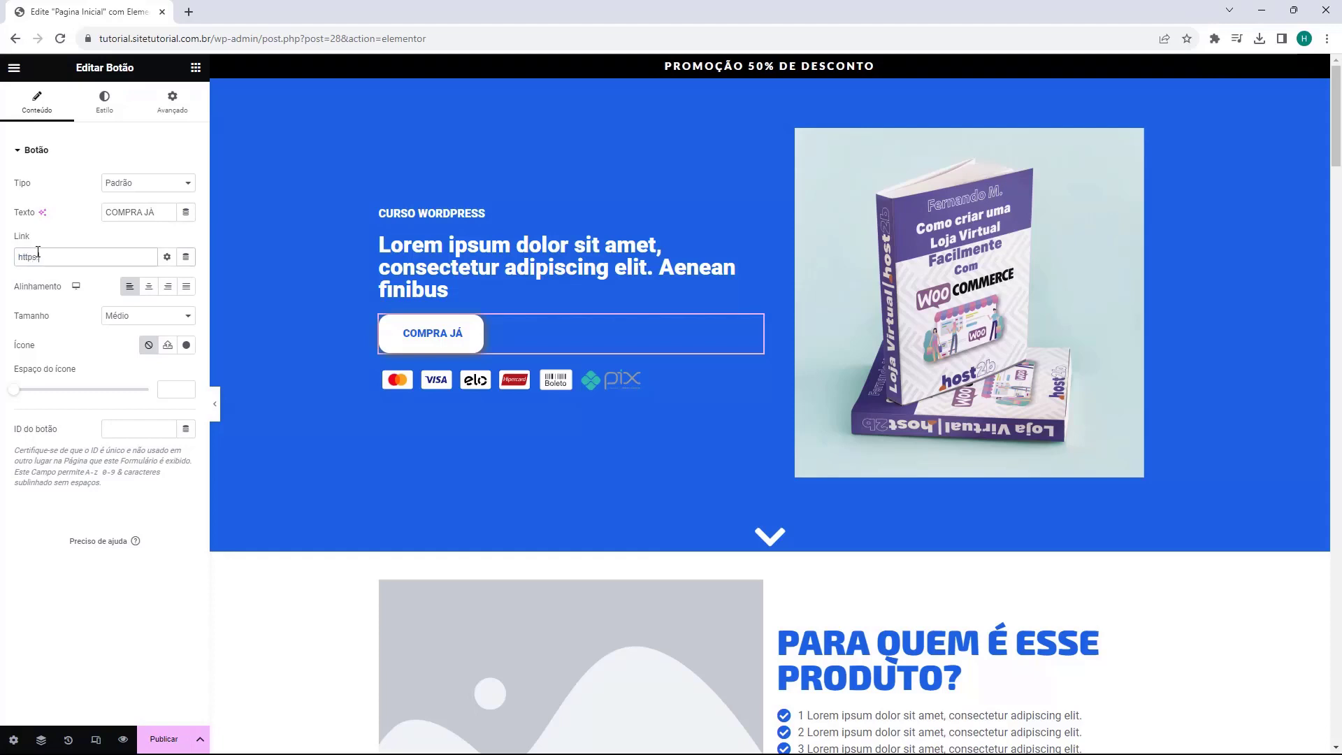
type("utorial.com.br")
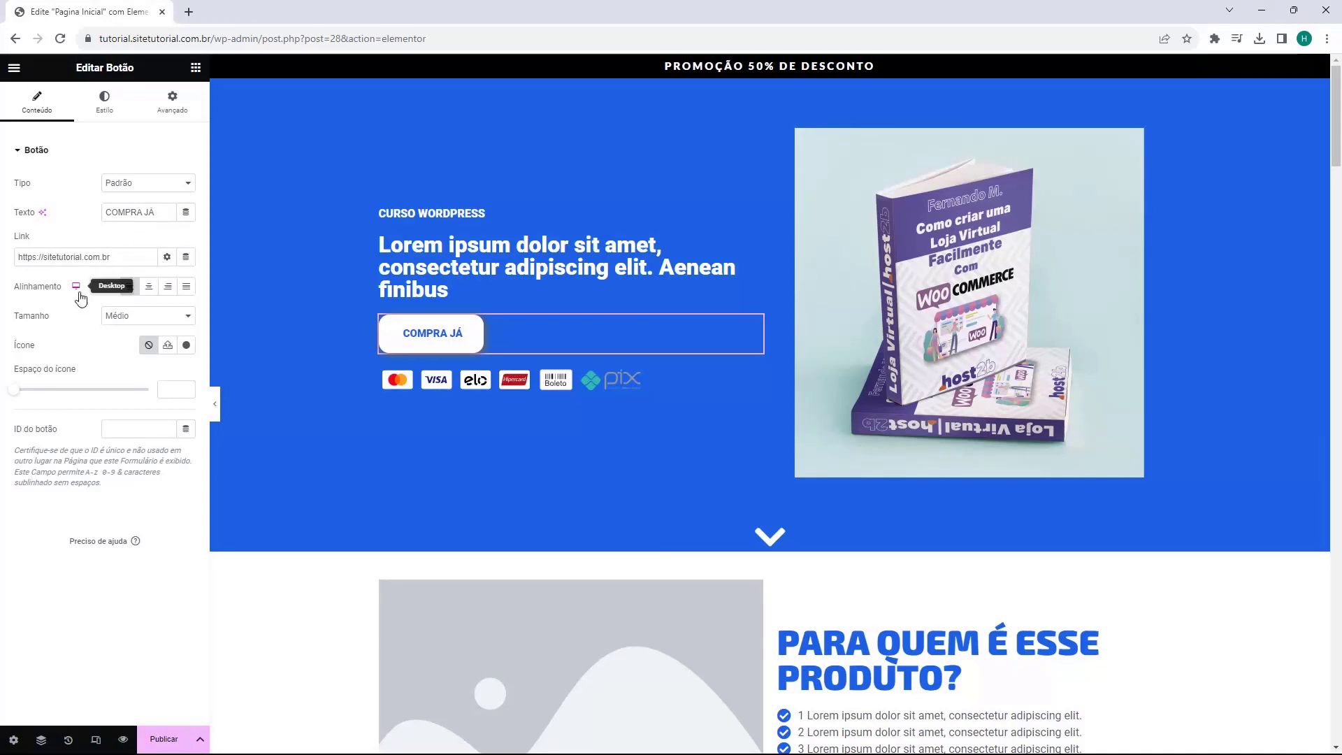
Step: Try centred, right and justified alignment on the hero button and return it to left alignment
left_click(148, 287)
left_click(167, 288)
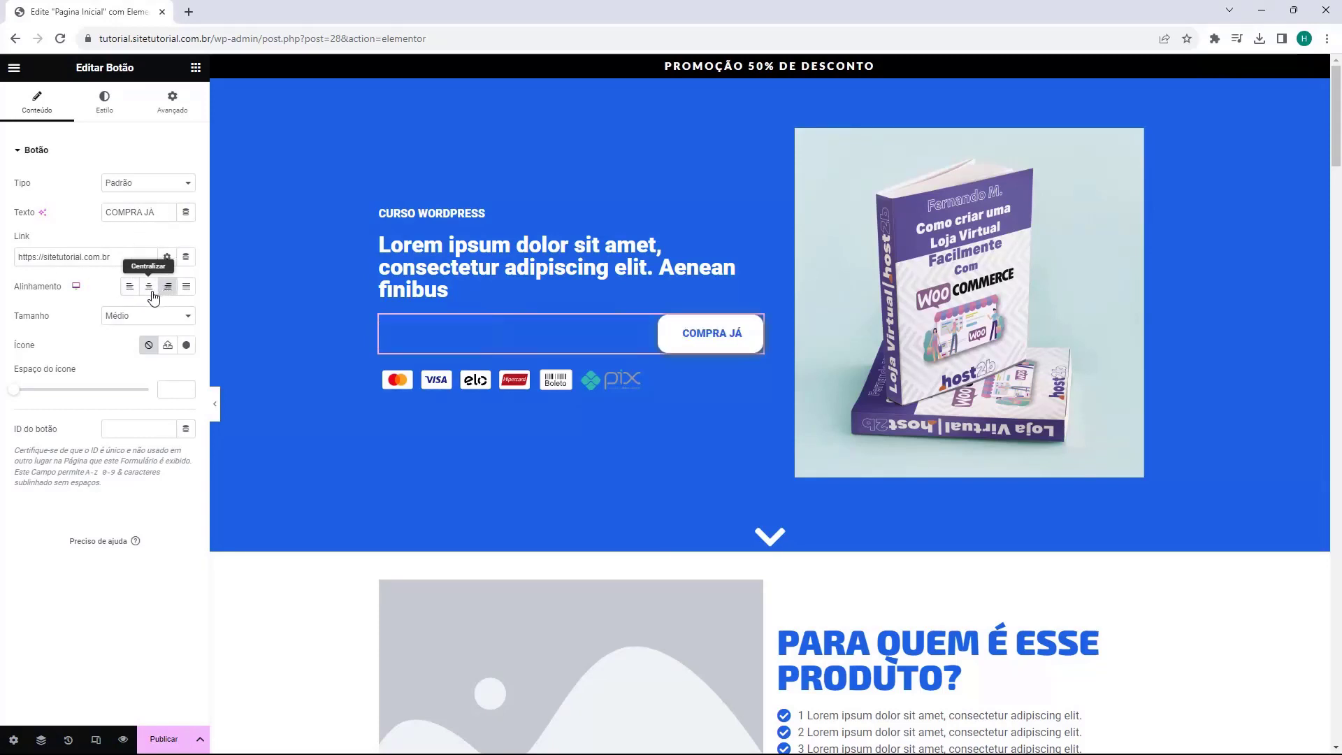
left_click(185, 287)
left_click(129, 287)
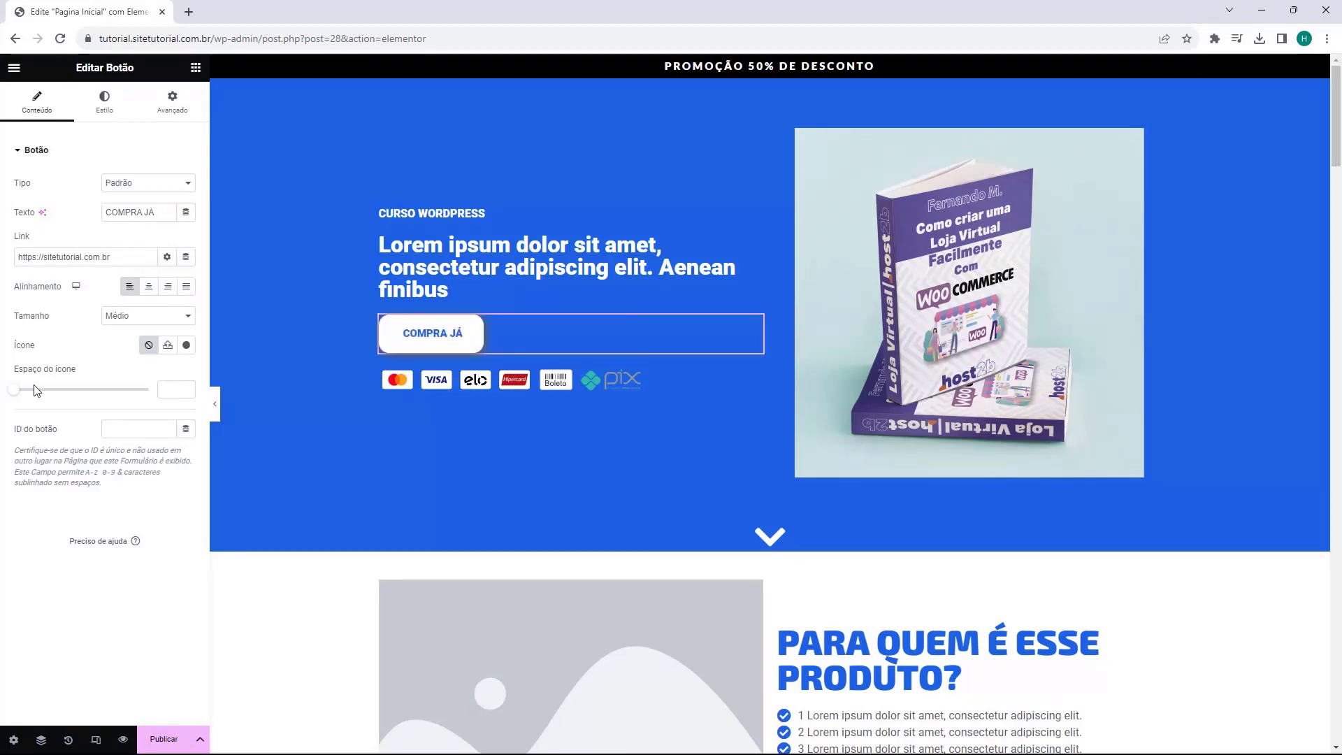
Step: Look over the hero button's style and advanced settings, and undo the changes to its text and link
left_click(98, 112)
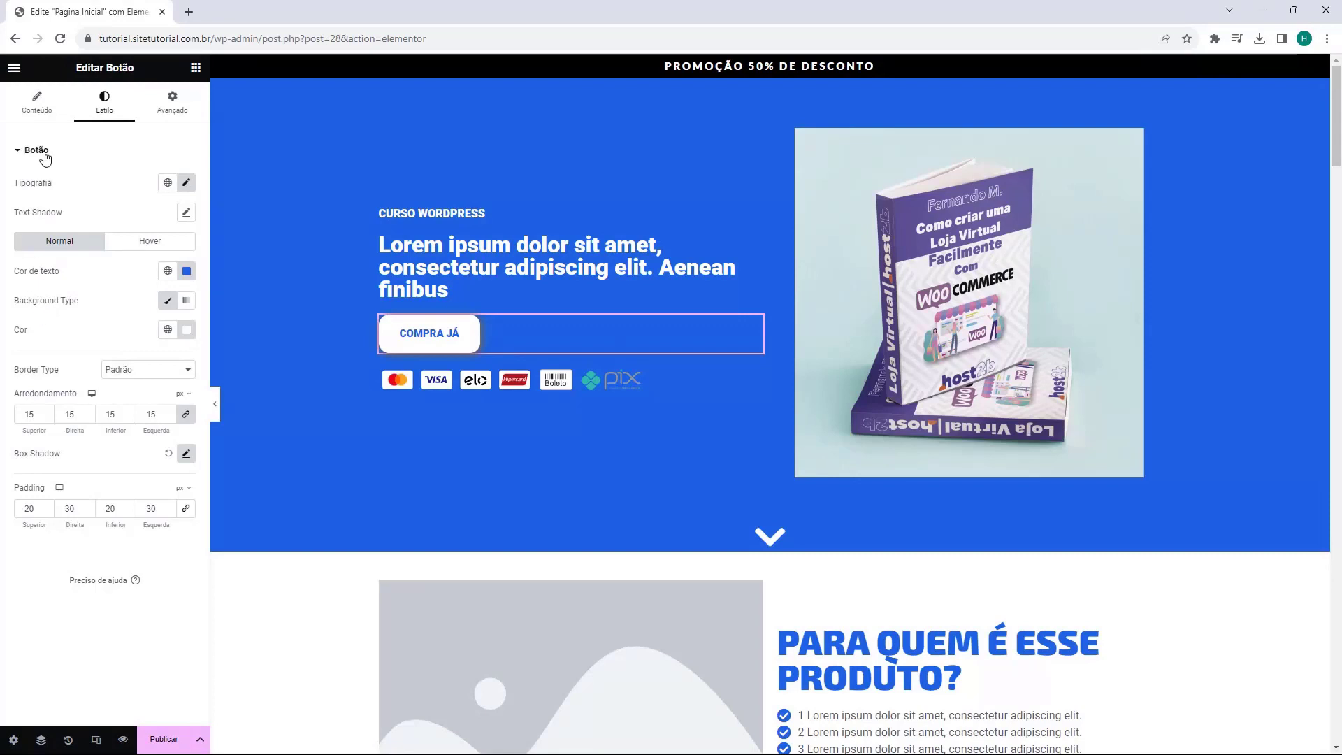
left_click(169, 107)
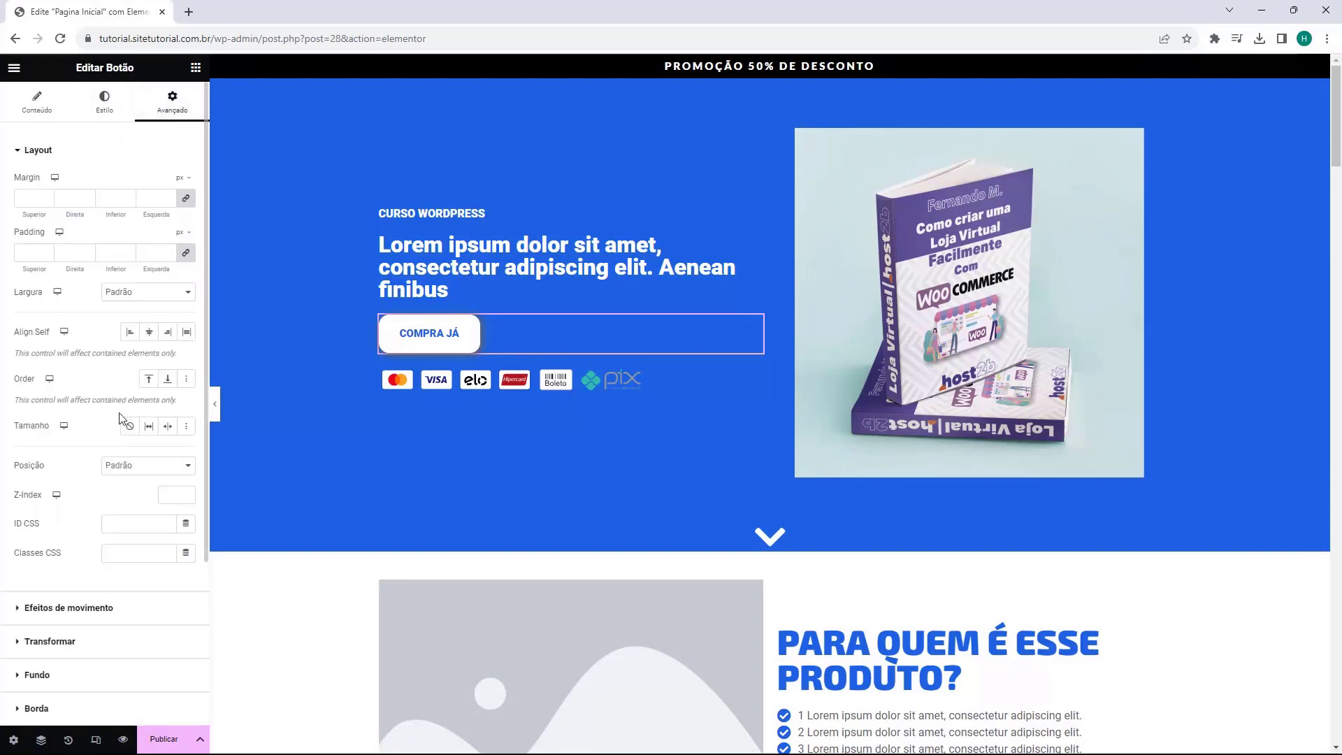
left_click(42, 105)
key("ctrl+z")
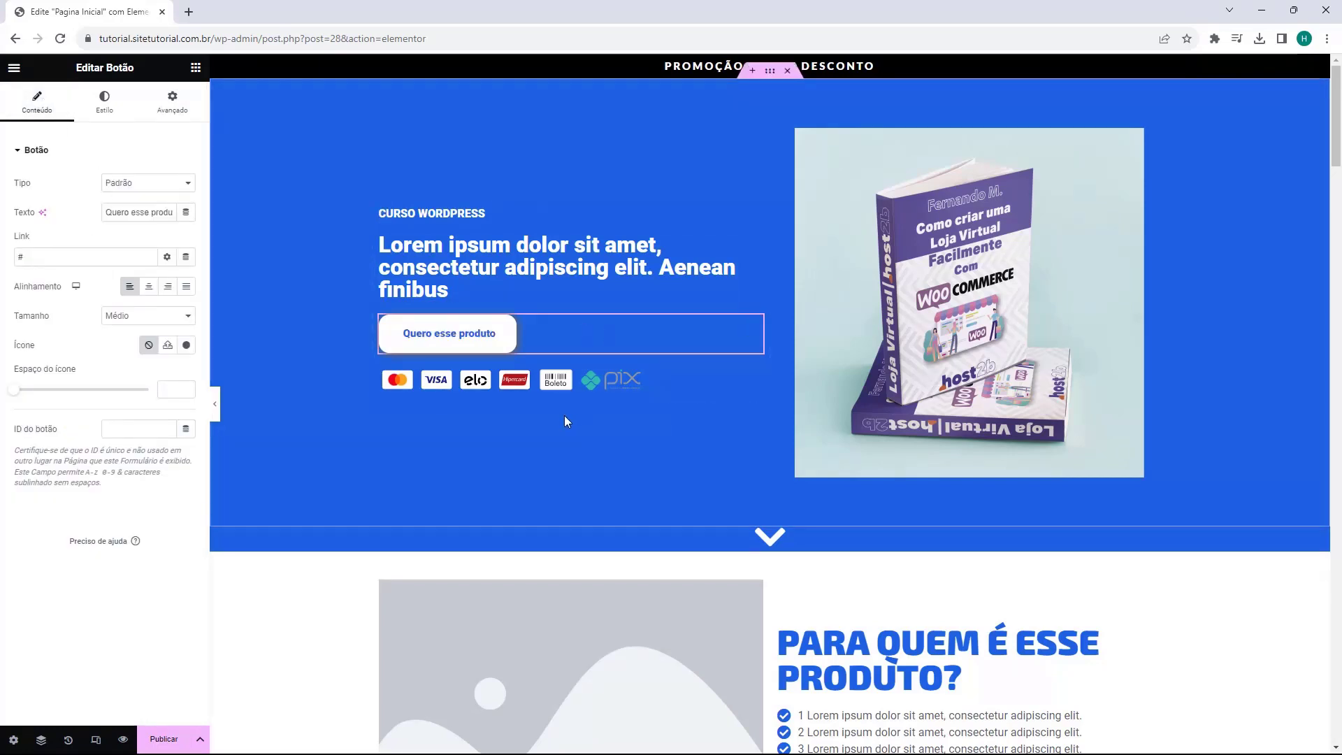
Step: Try deleting the HTML widget with the payment logos below the hero button and undo the deletion
left_click(456, 395)
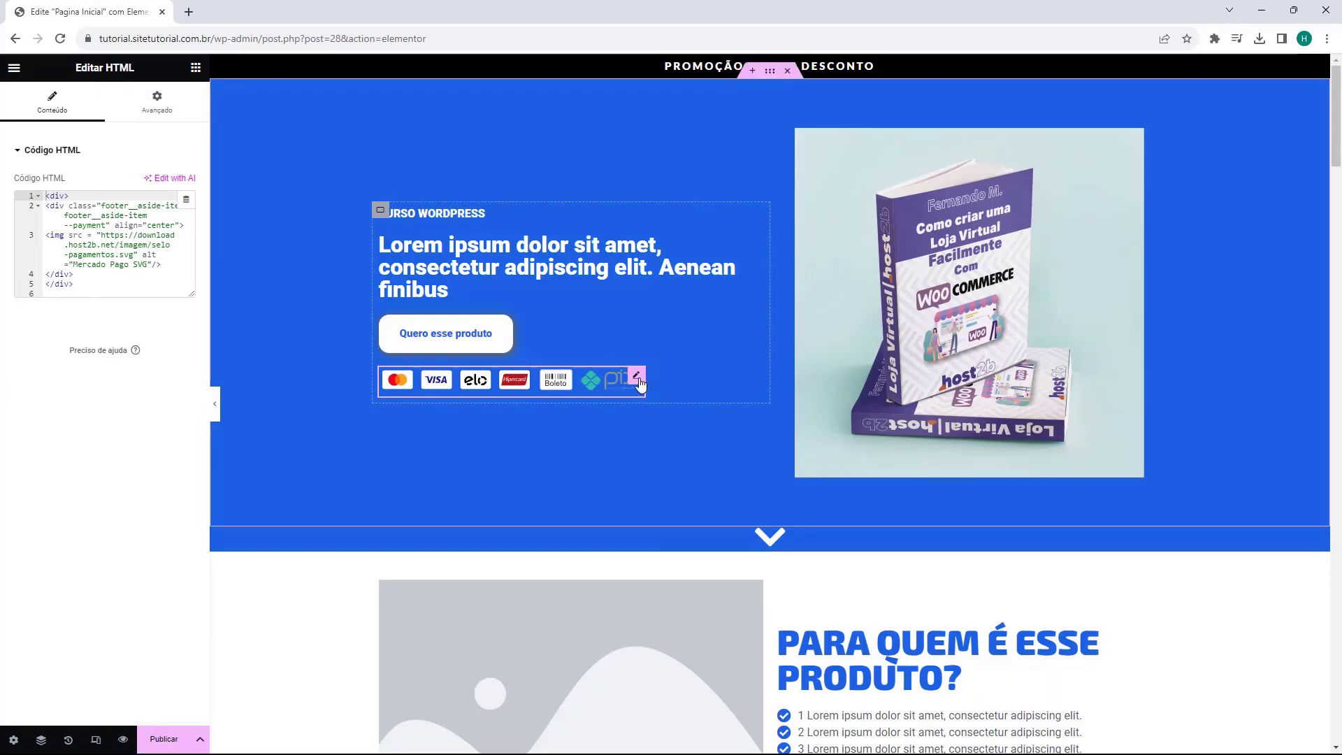
key("Delete")
key("ctrl+z")
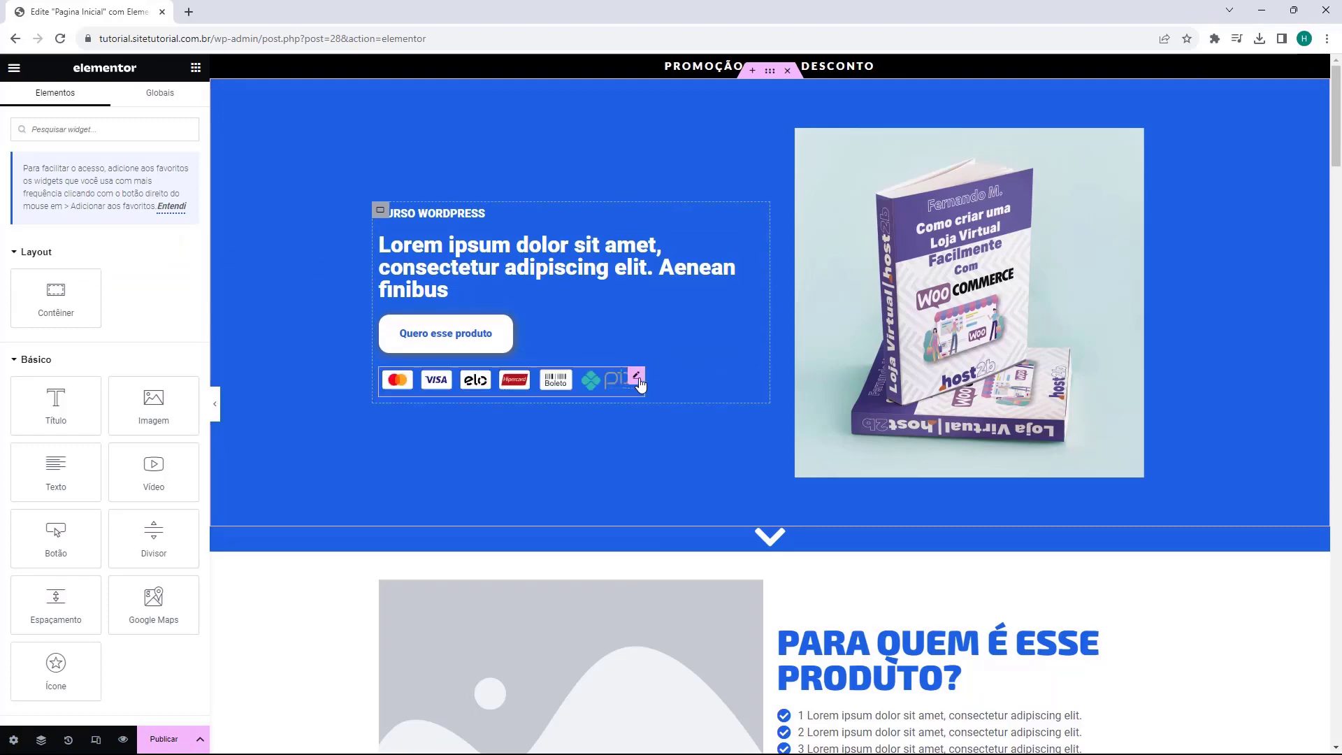
scroll(475, 369, "down", 1)
scroll(473, 366, "down", 2)
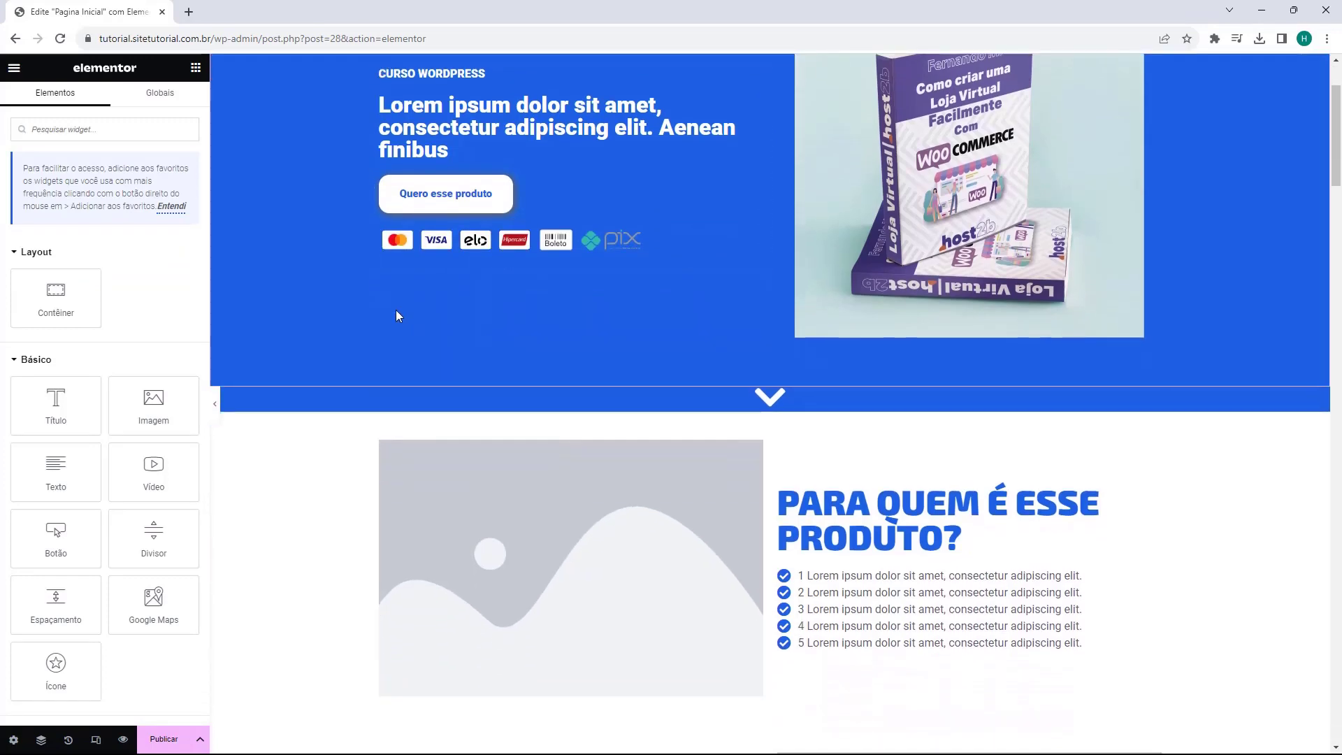
Step: Open the icon list under "PARA QUEM É ESSE PRODUTO?" and examine the settings of its individual items
scroll(397, 311, "up", 3)
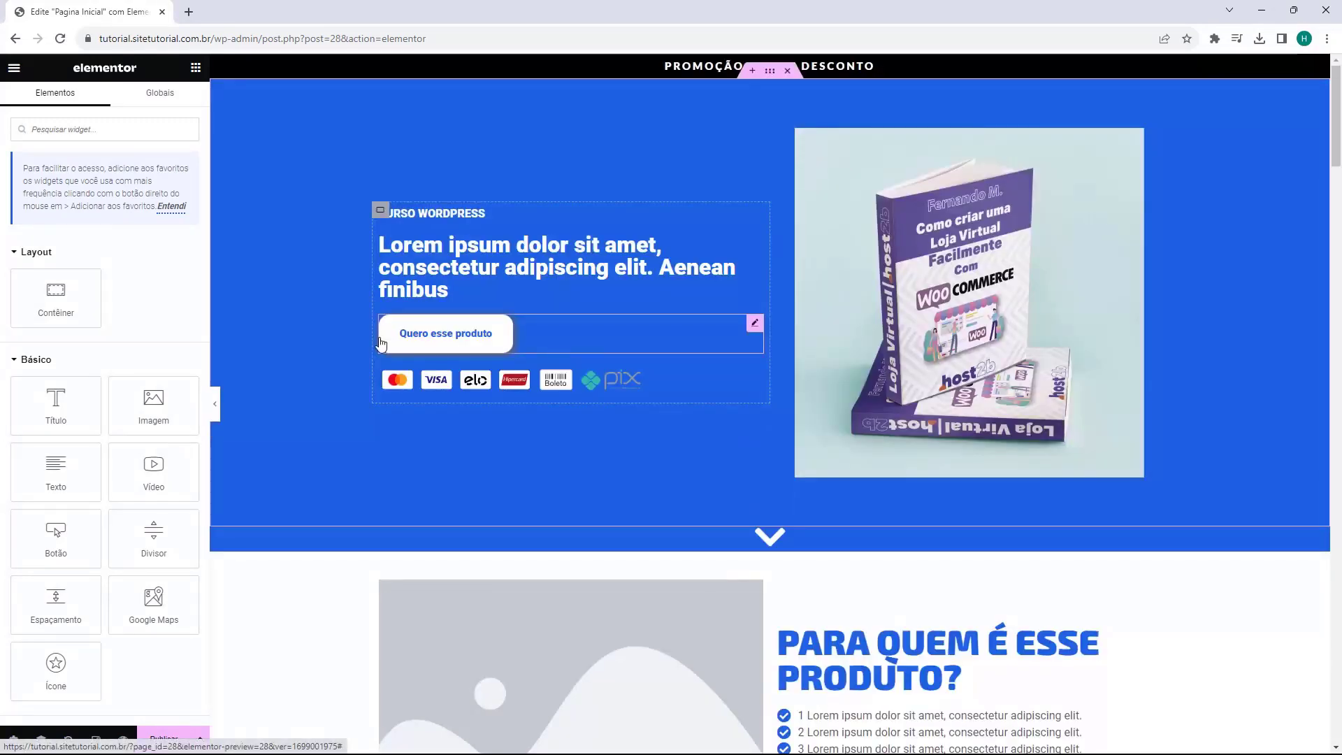
scroll(392, 334, "down", 5)
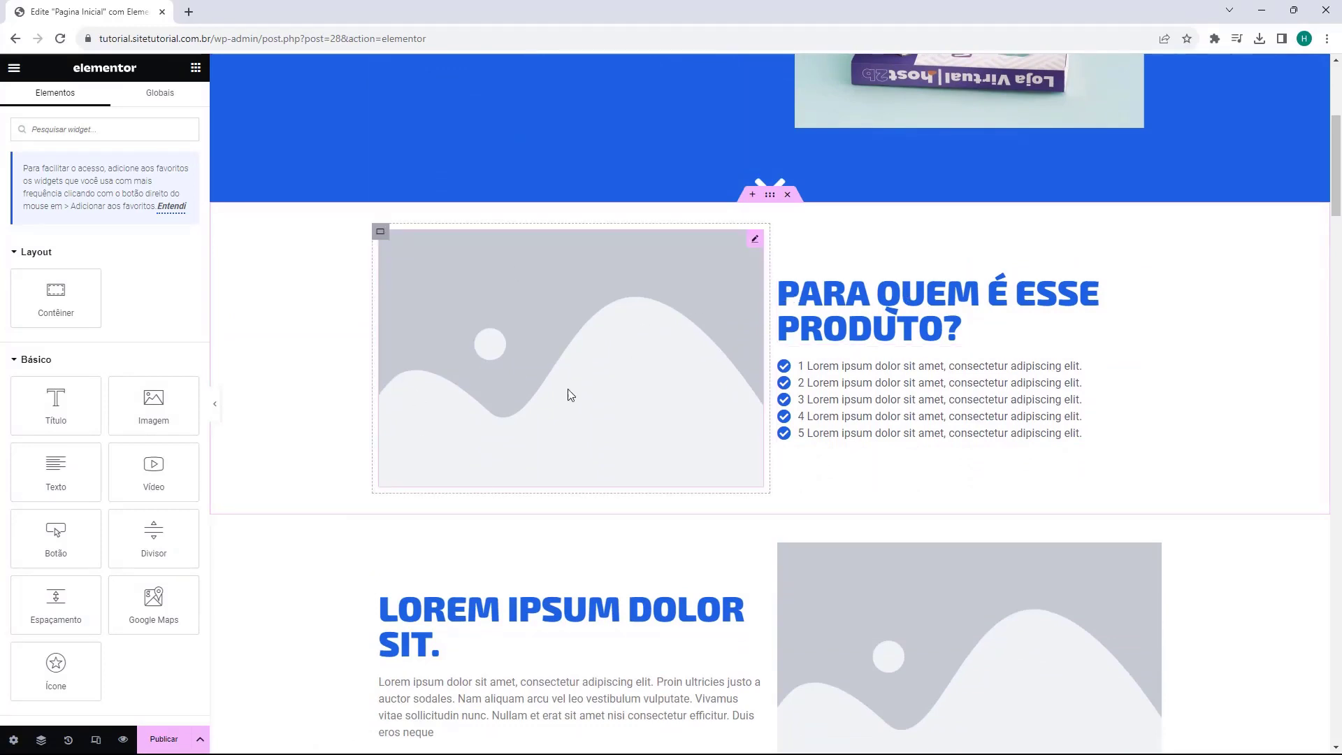
left_click(804, 385)
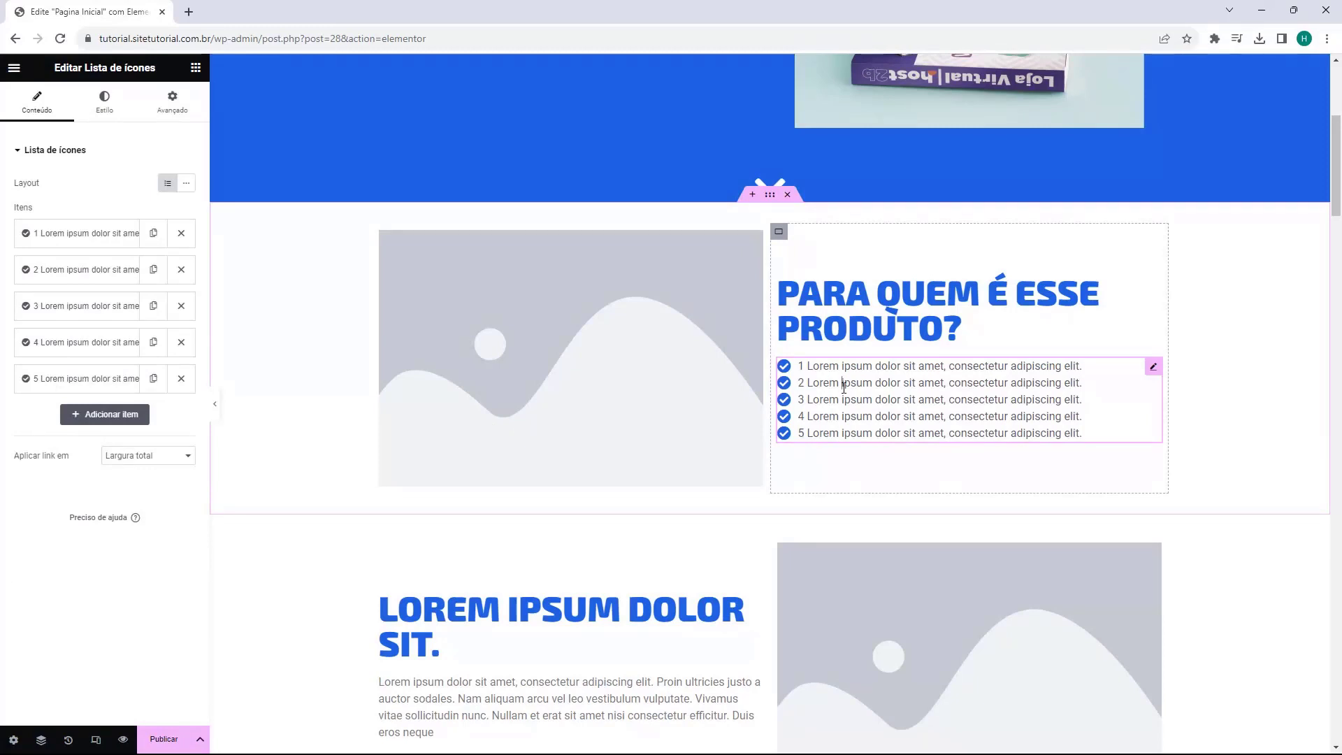
double_click(35, 212)
left_click(59, 235)
left_click(27, 237)
left_click(72, 278)
left_click(72, 278)
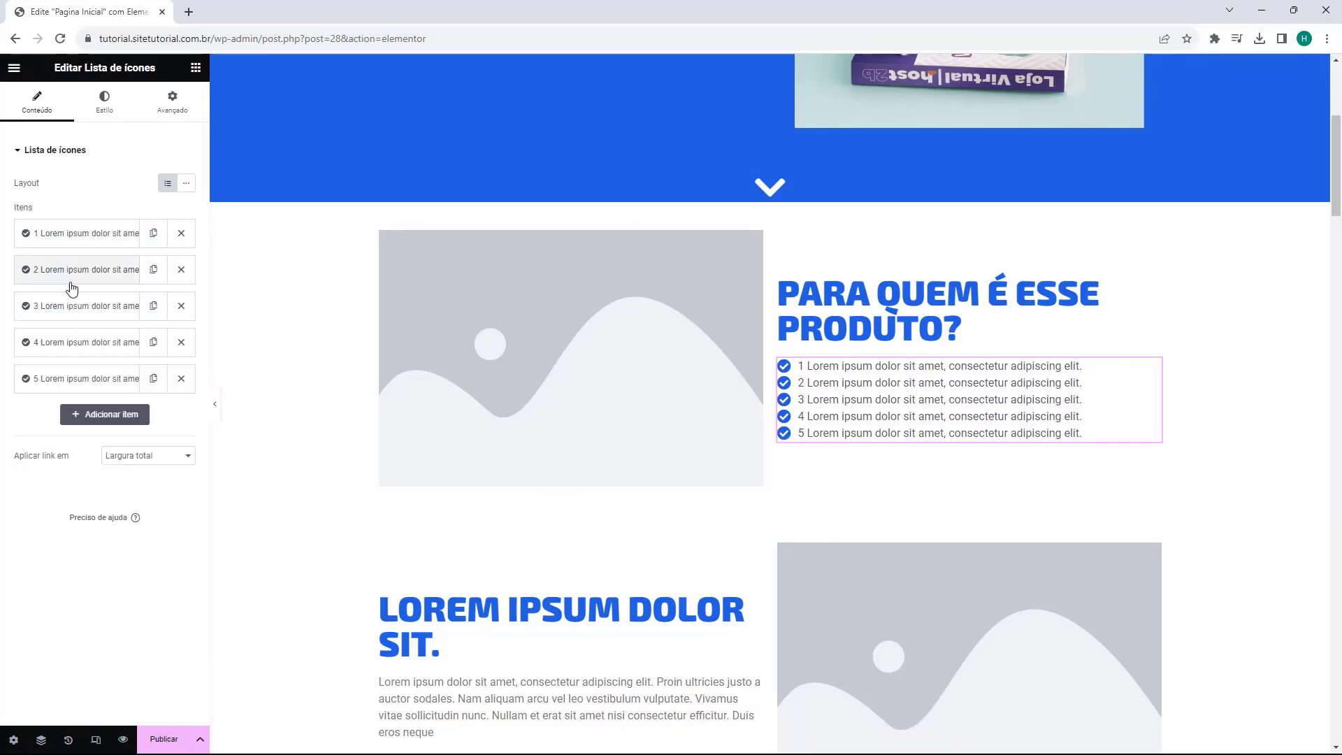
left_click(72, 305)
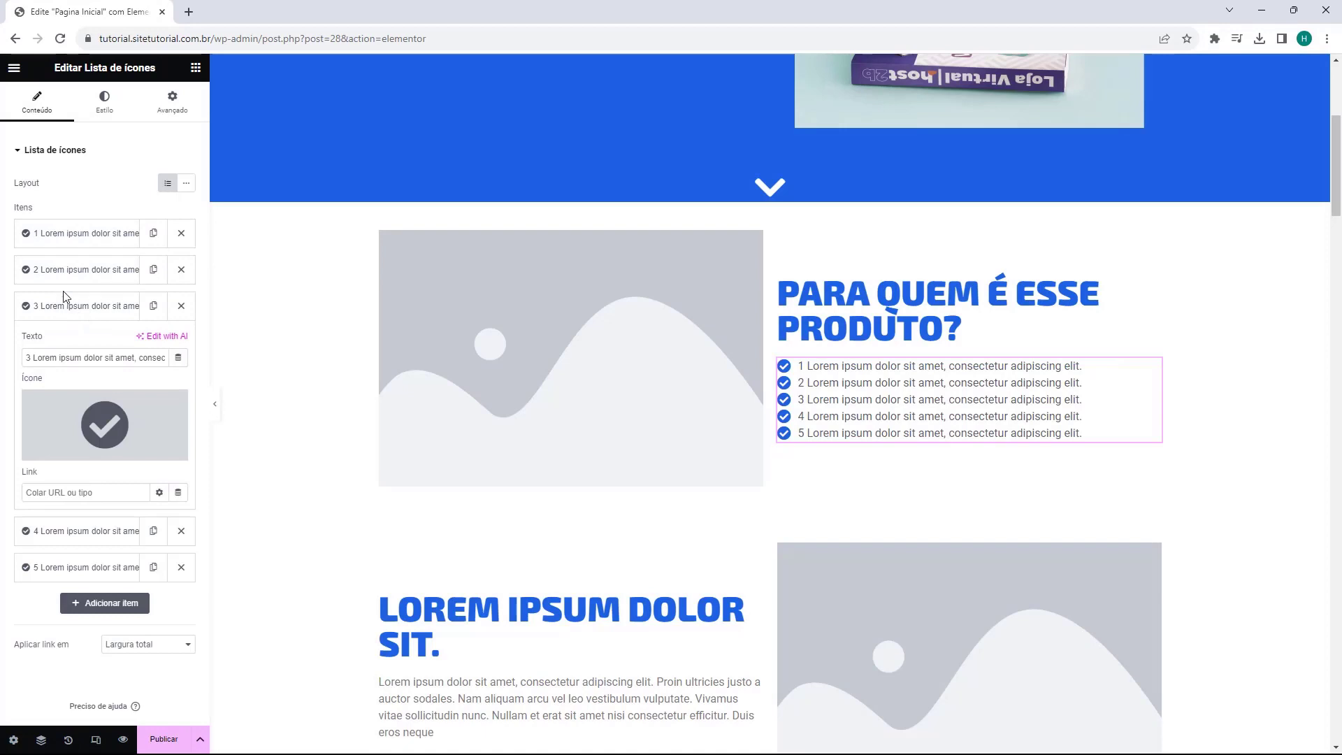
left_click(70, 305)
left_click(77, 239)
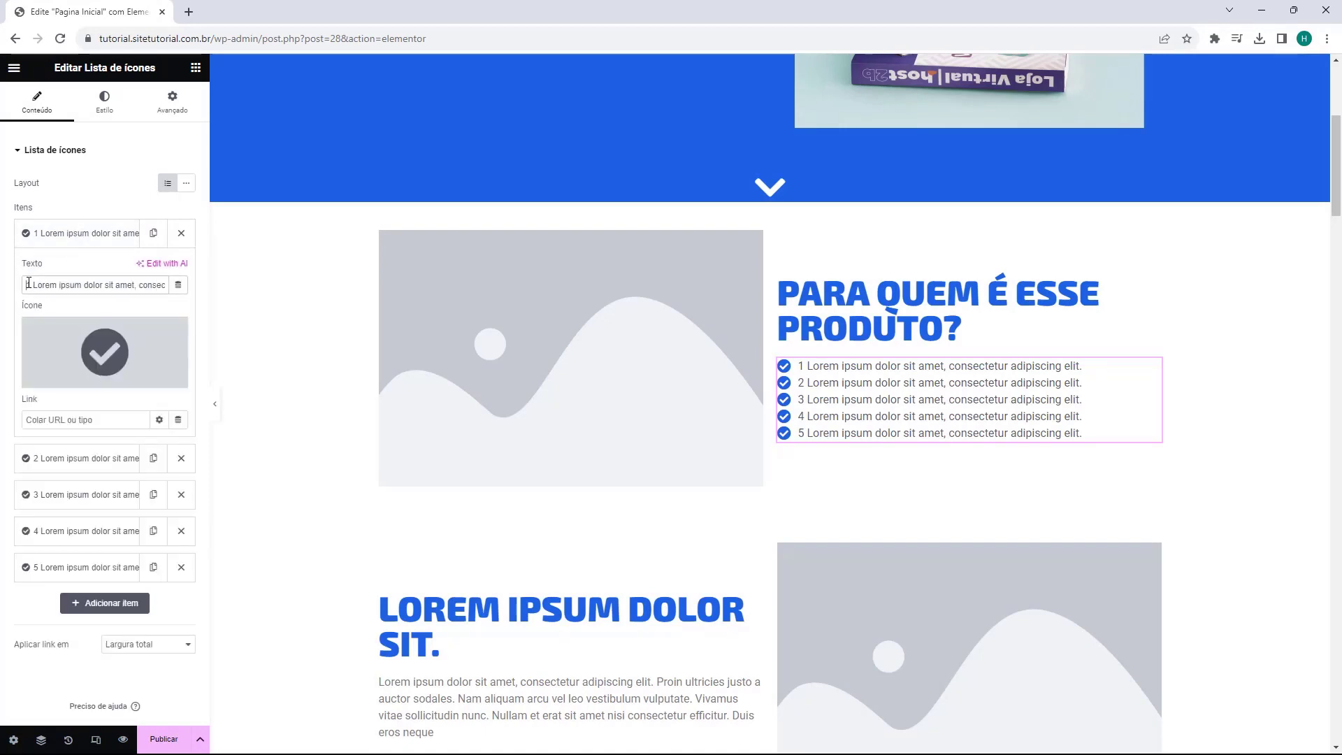
Step: Try clearing the text of the icon list's first item, undo the change and collapse the item
left_click_drag(26, 284, 140, 301)
key("BackSpace")
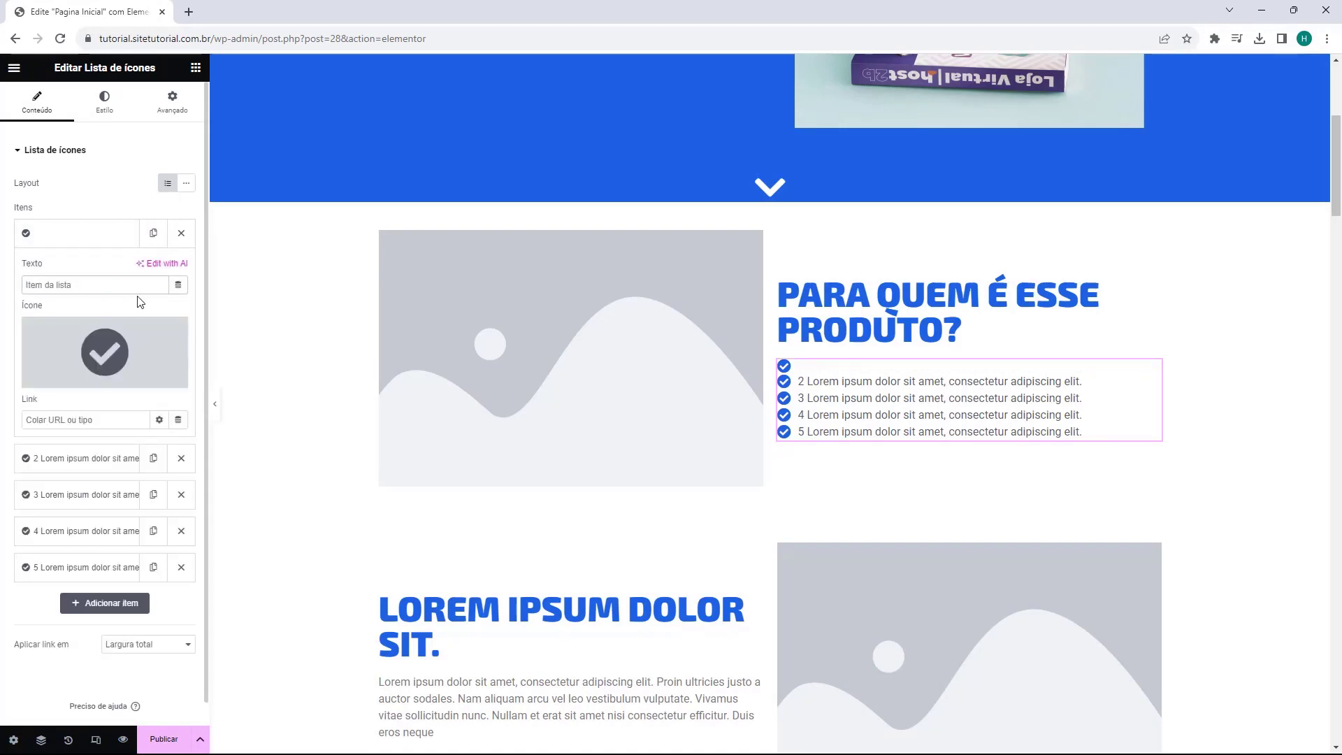
key("ctrl+z")
left_click(95, 293)
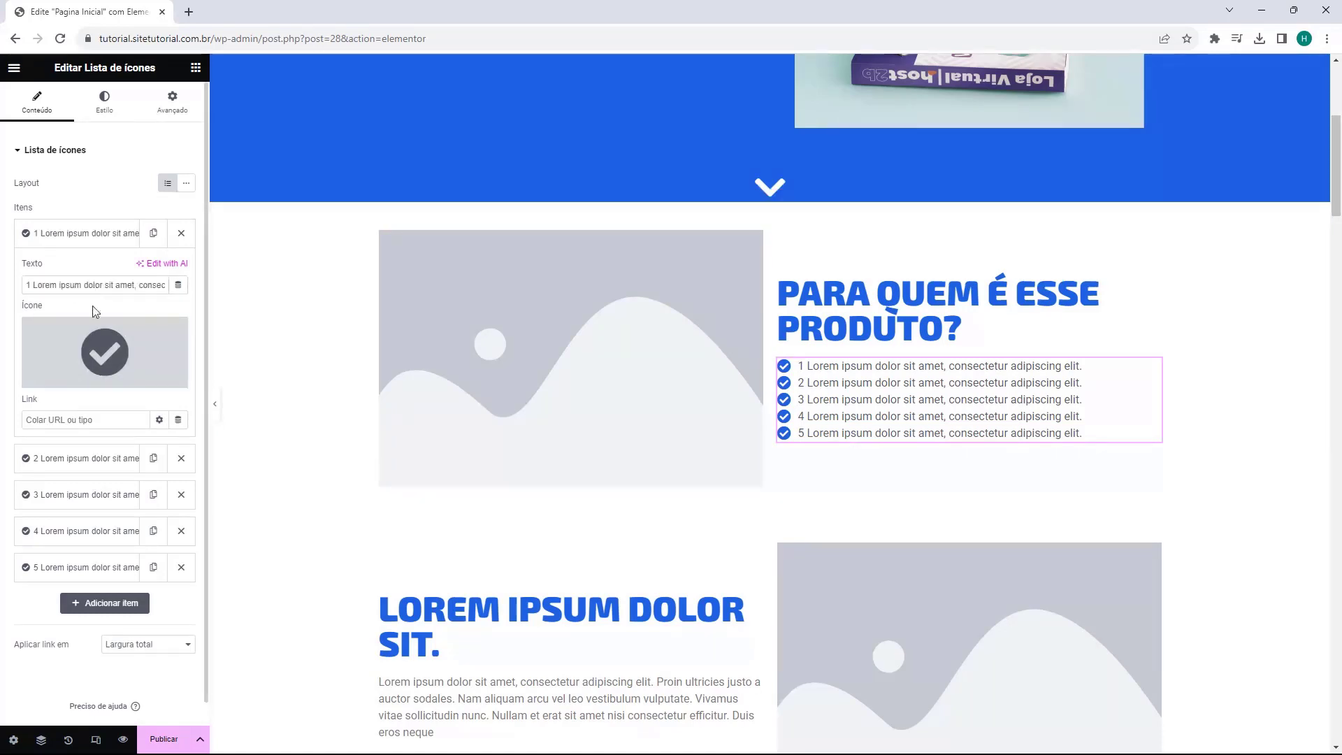
left_click(82, 239)
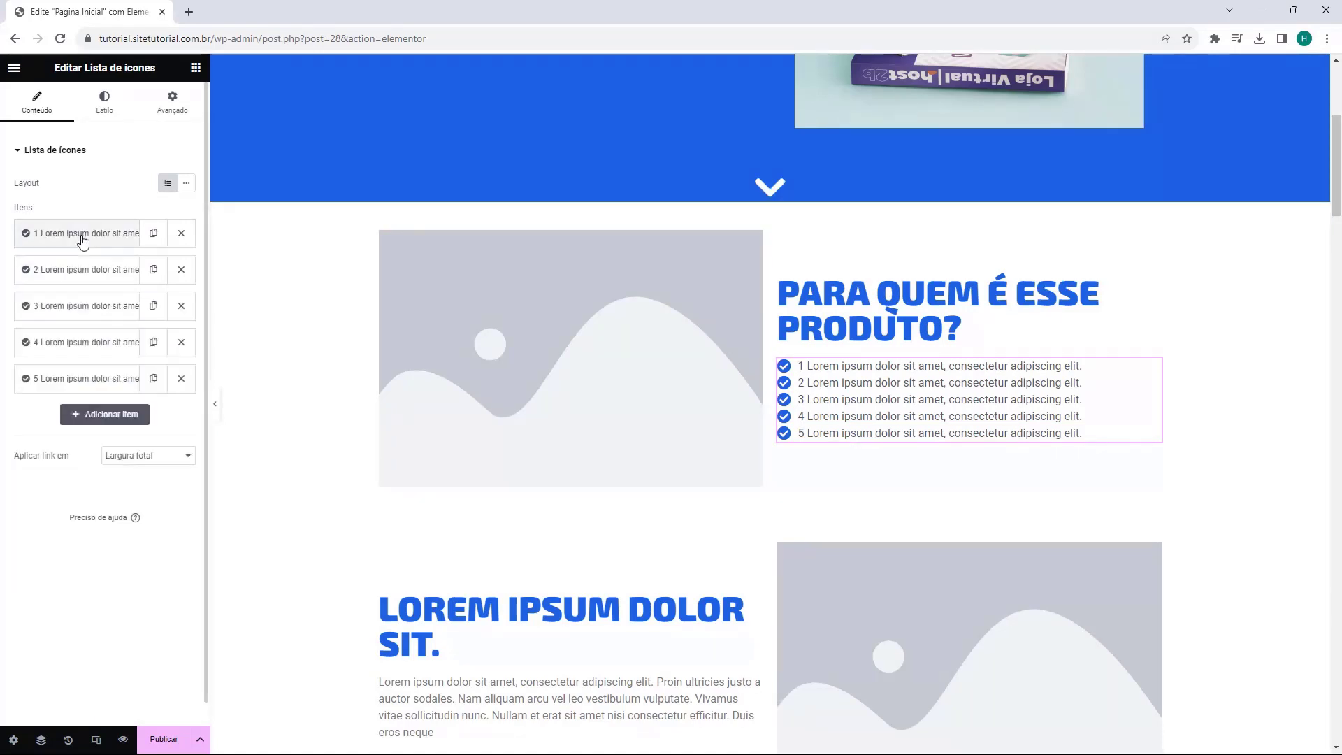
Step: Try adding two new items to the icon list and undo both additions
left_click(111, 413)
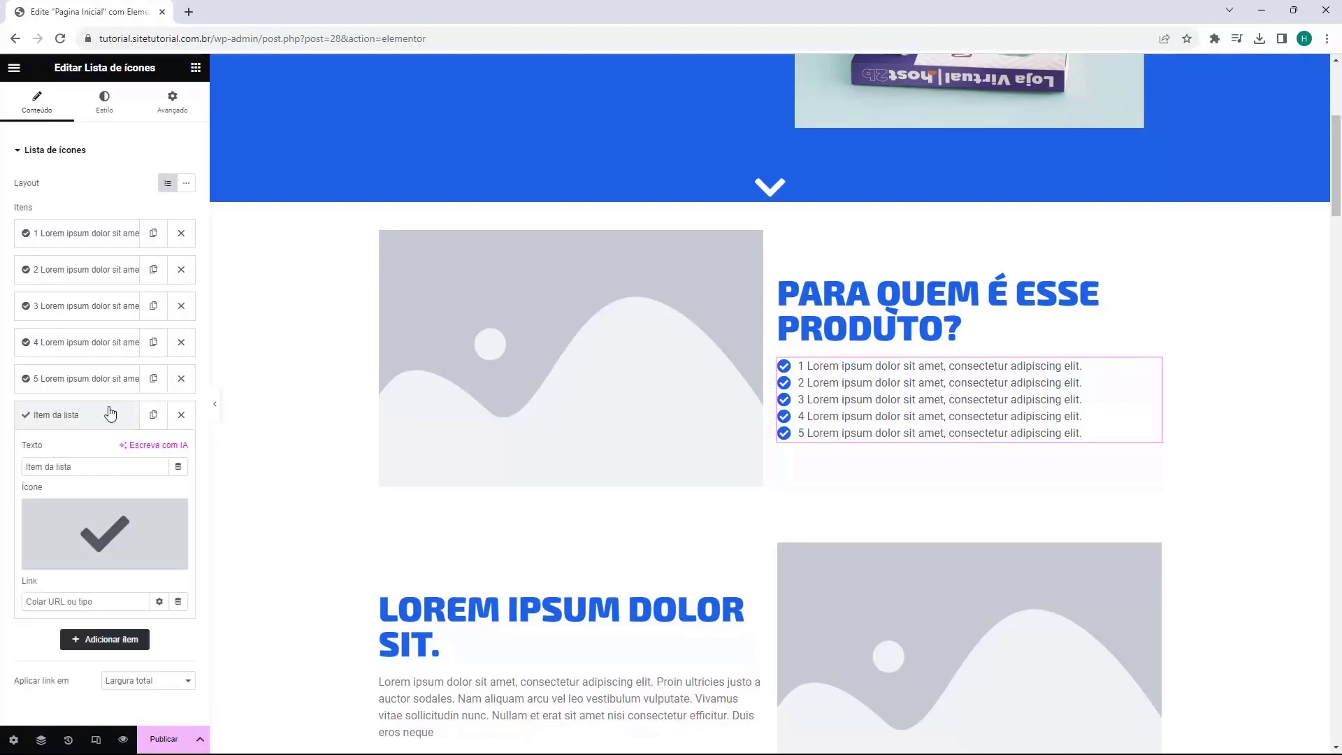
left_click(109, 646)
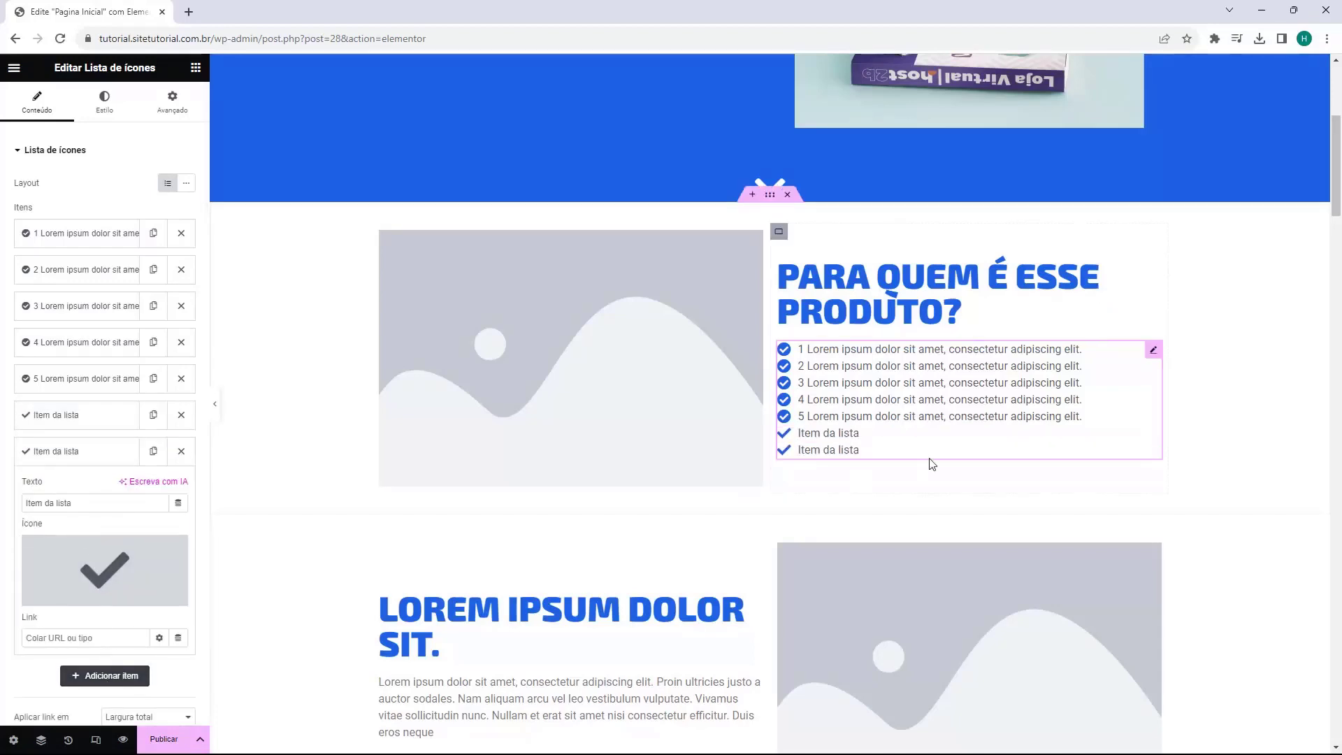
key("ctrl+z")
key("ctrl+z")
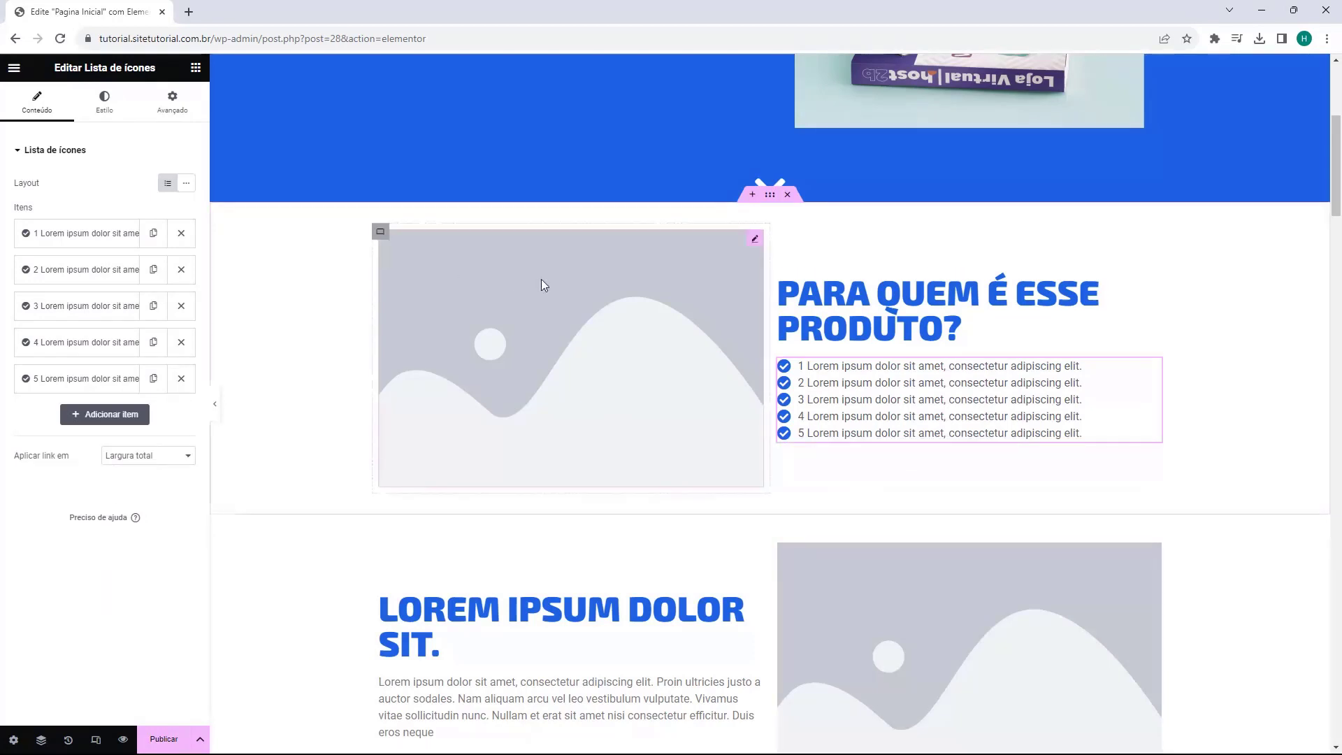
Step: Look over the pricing section's instalment price, cash price, button link and payment-logo HTML settings
scroll(547, 279, "down", 5)
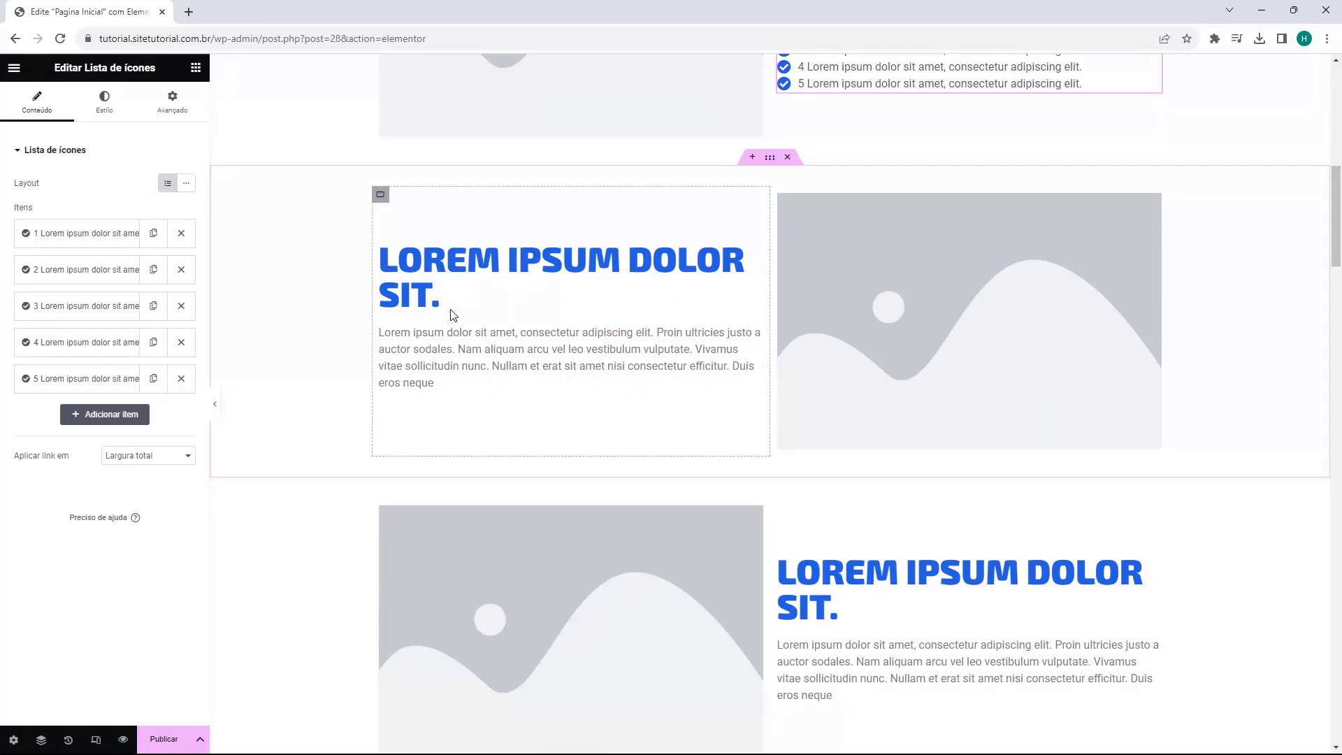
scroll(533, 215, "down", 3)
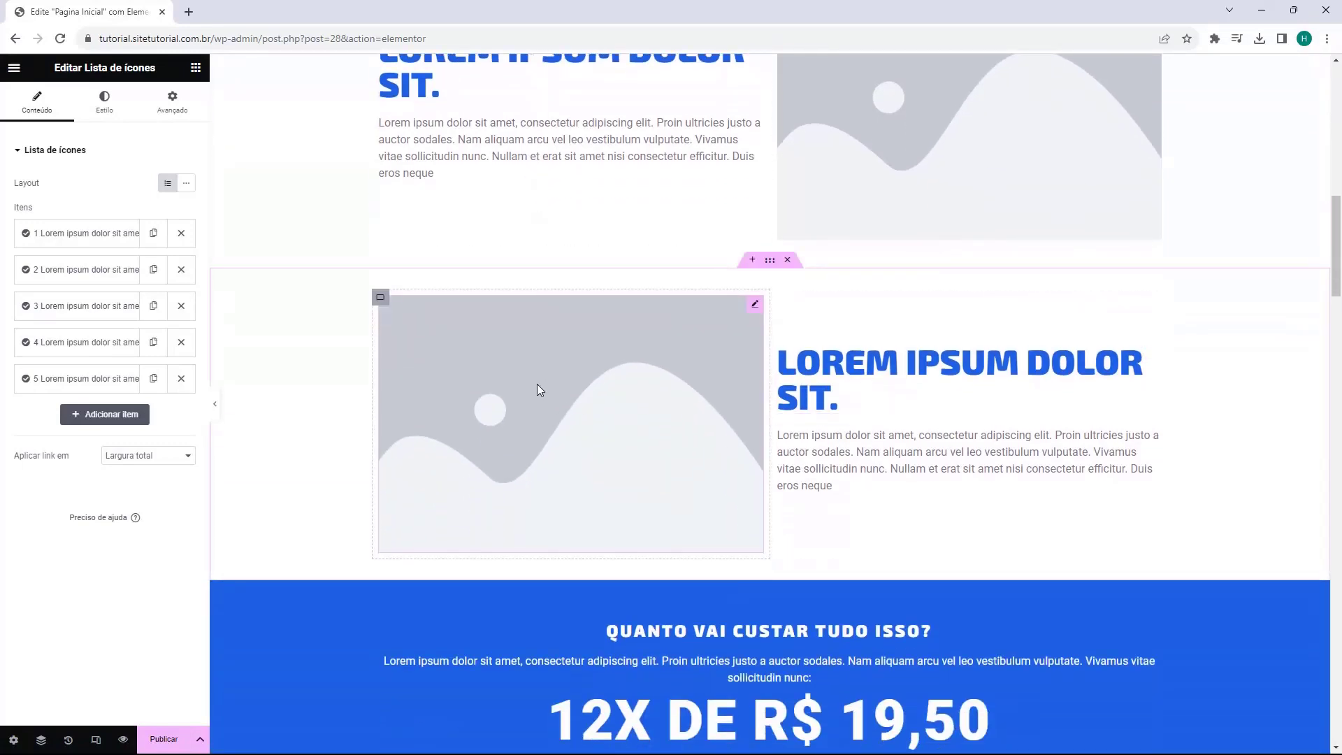
scroll(720, 334, "down", 3)
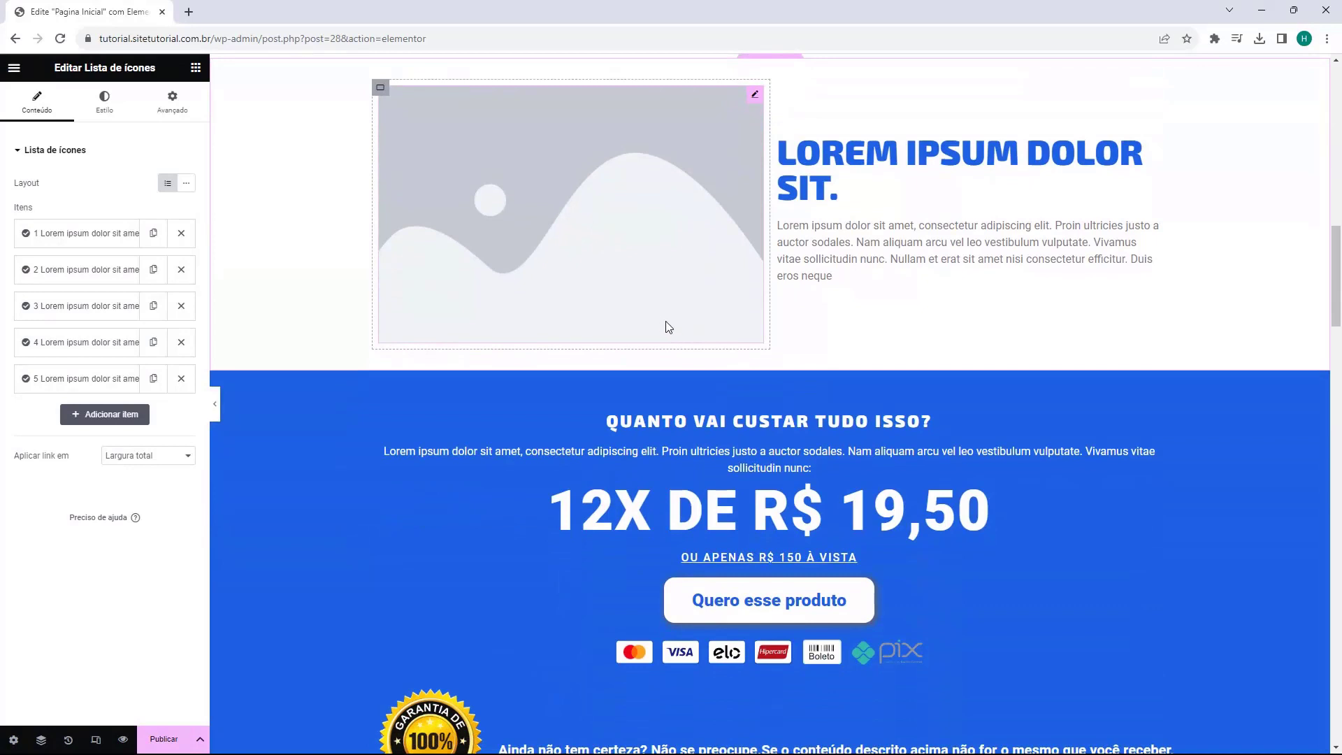
scroll(722, 339, "down", 1)
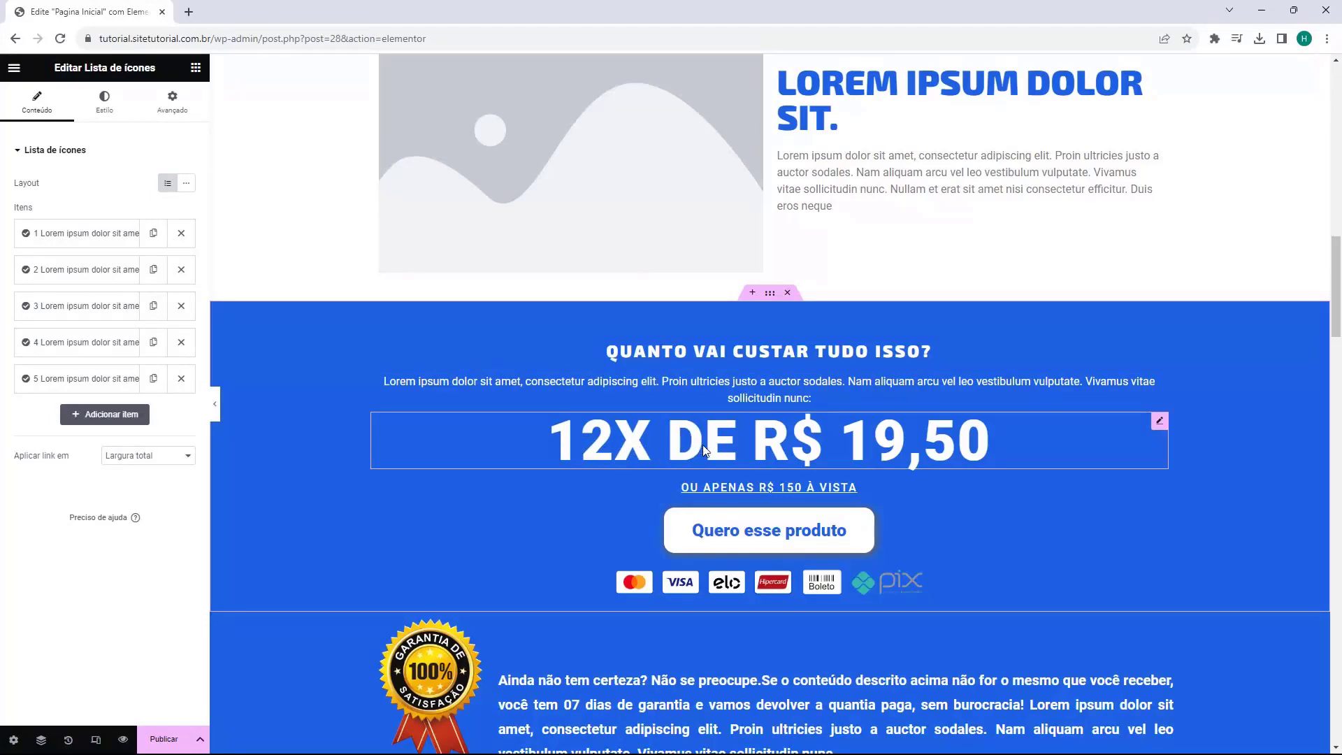
left_click(917, 434)
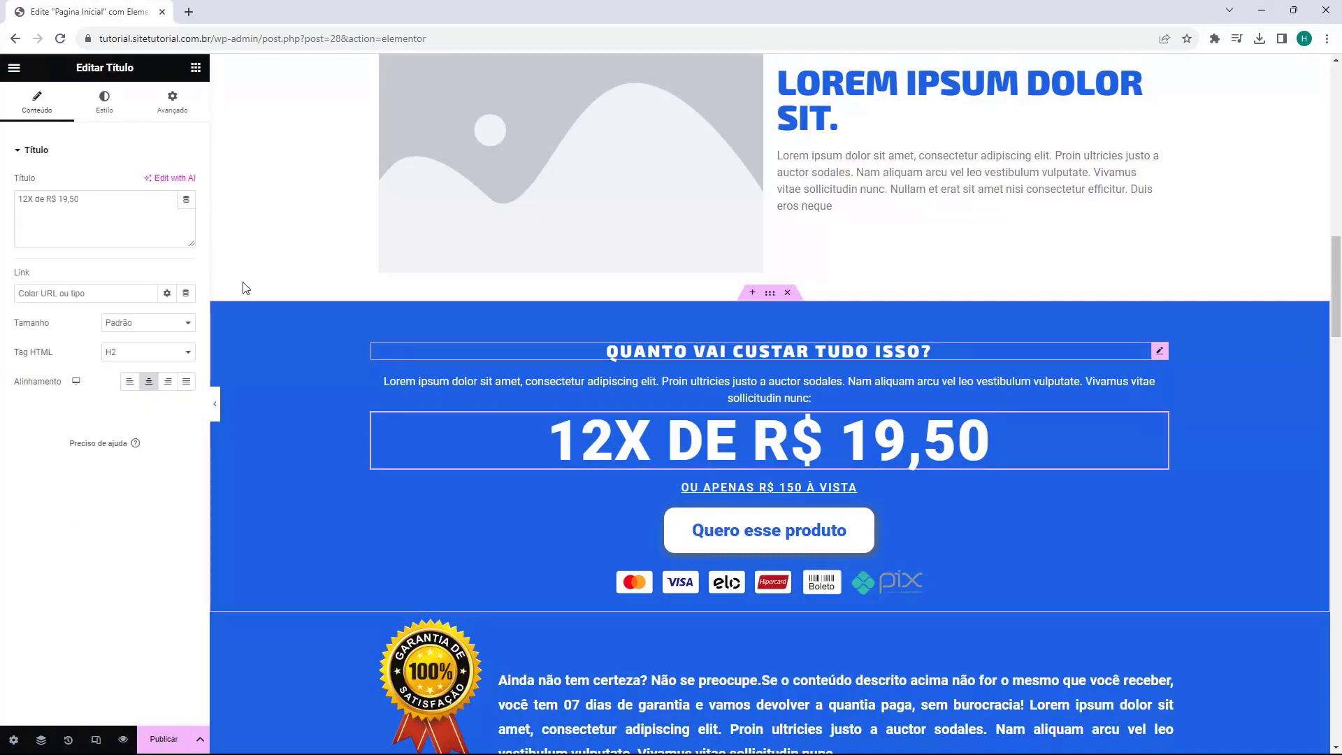
left_click_drag(87, 200, 2, 217)
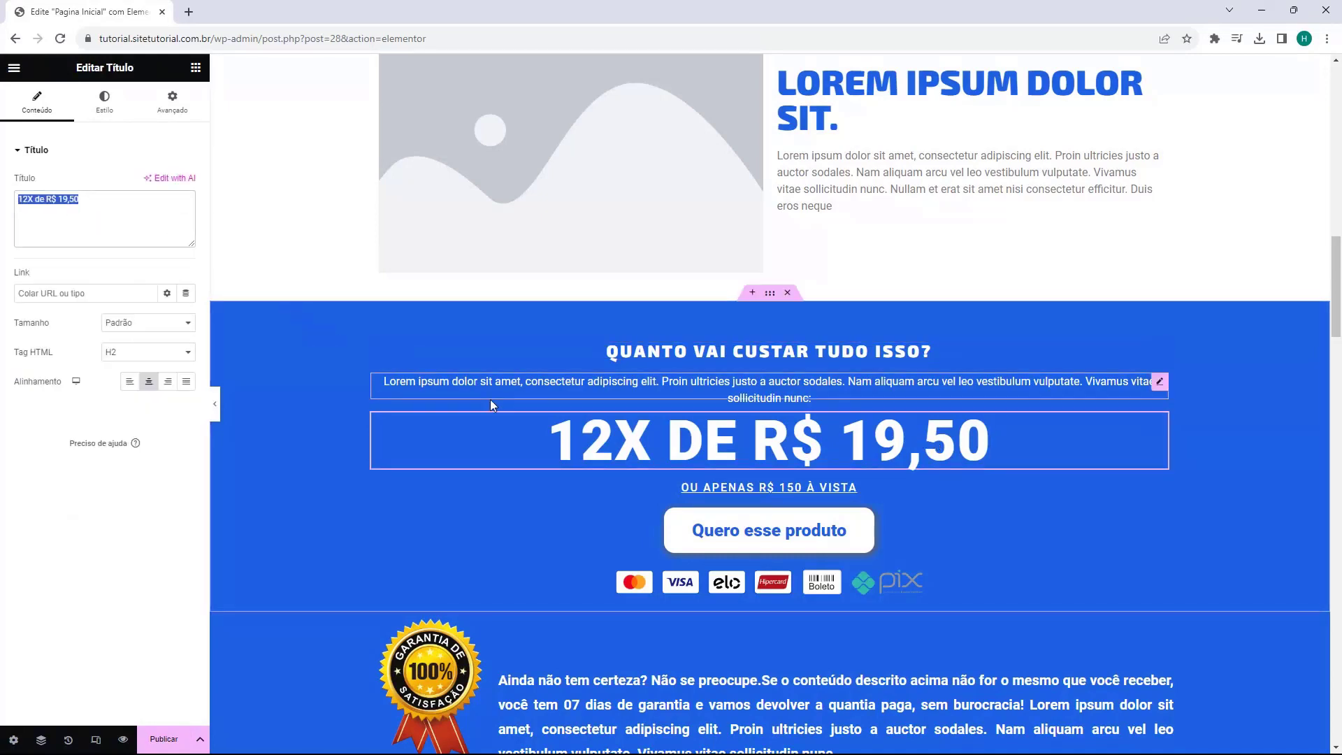
left_click(696, 491)
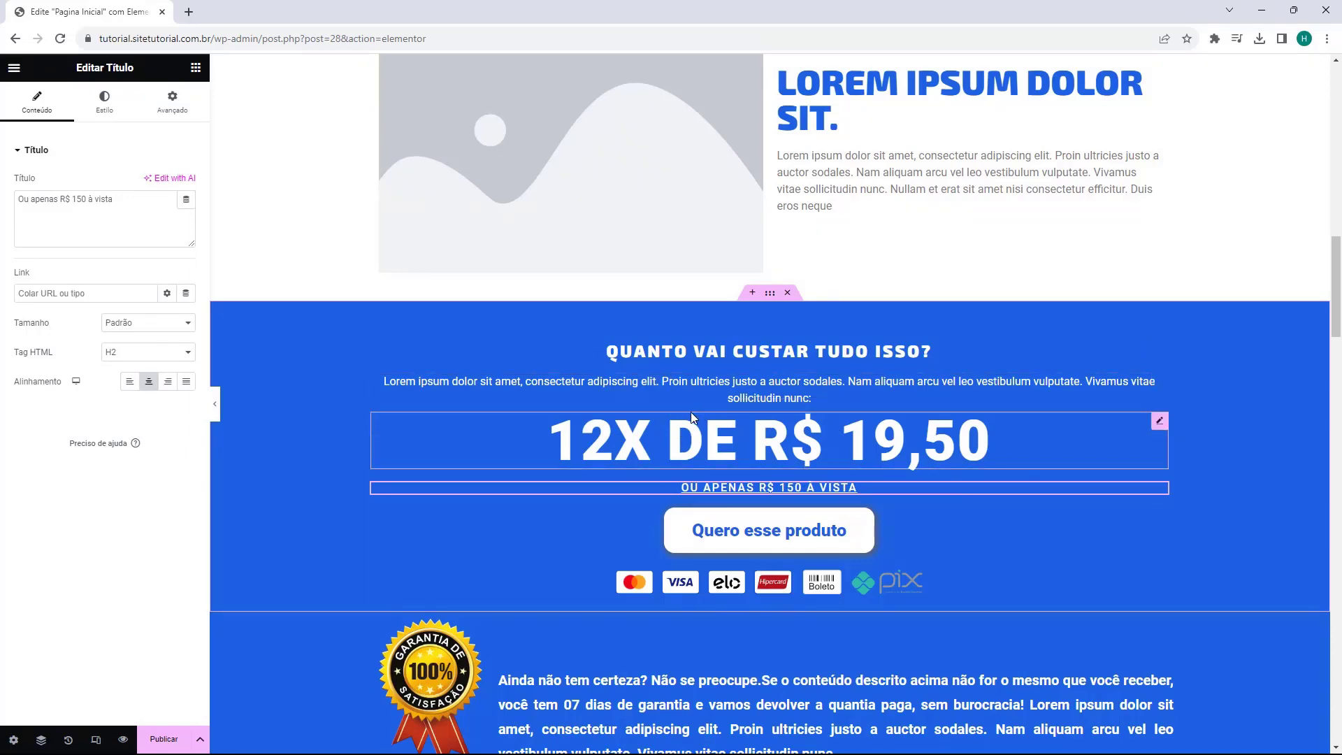
left_click(745, 539)
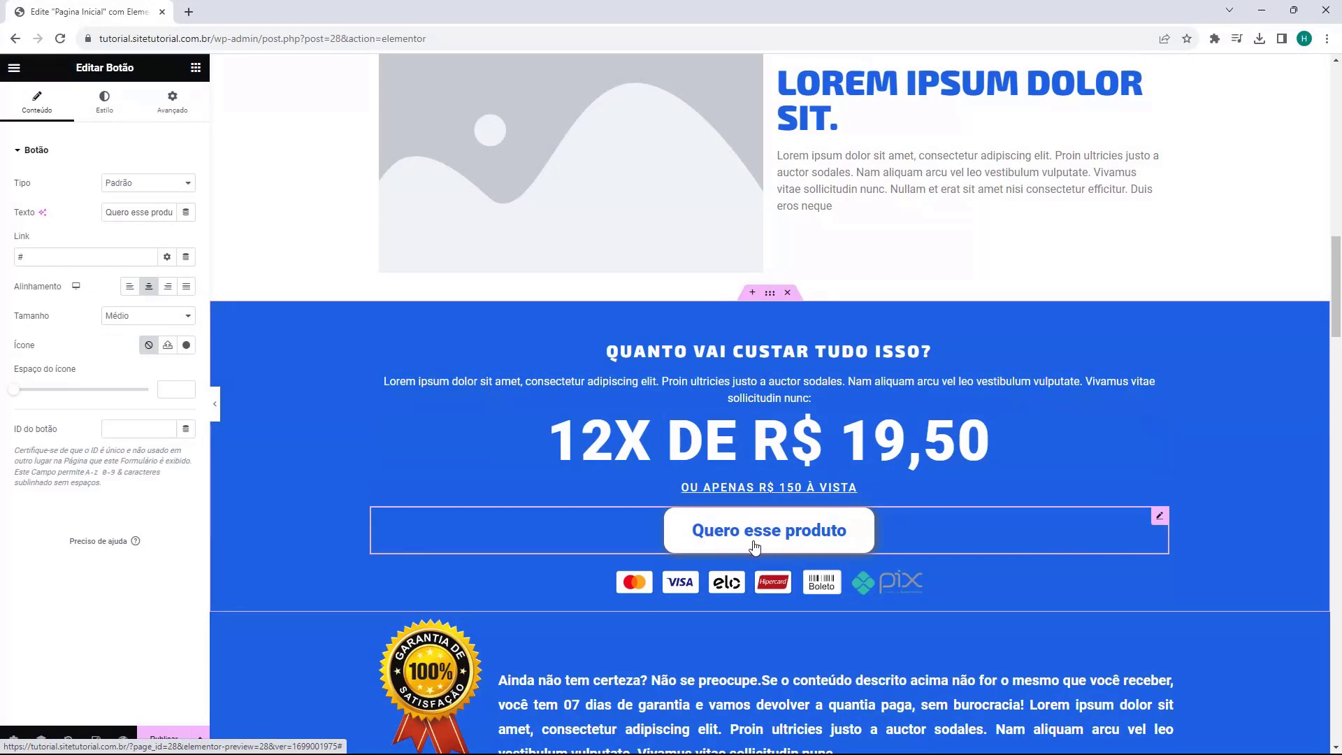
left_click_drag(19, 240, 40, 243)
left_click(735, 577)
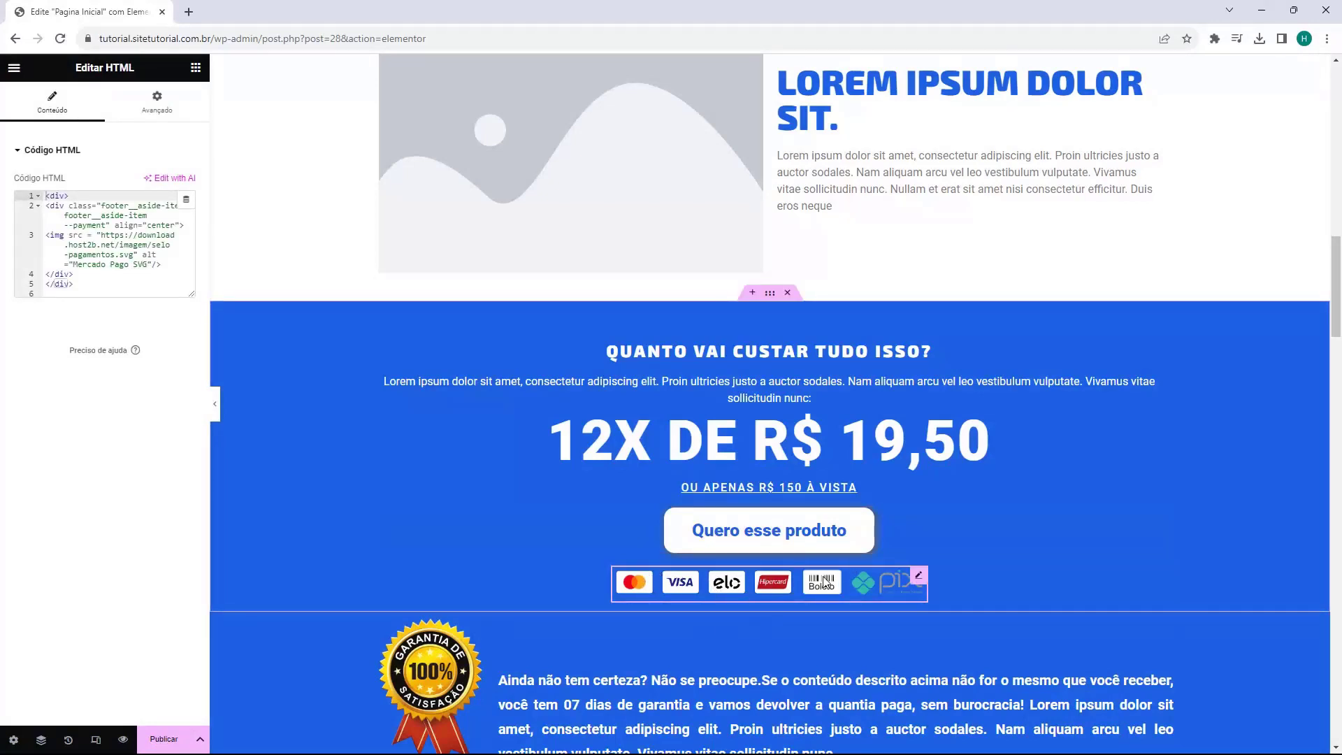
Step: Look over the guarantee text and the "Depoimentos" heading settings, and view the testimonial sections below
scroll(825, 583, "down", 2)
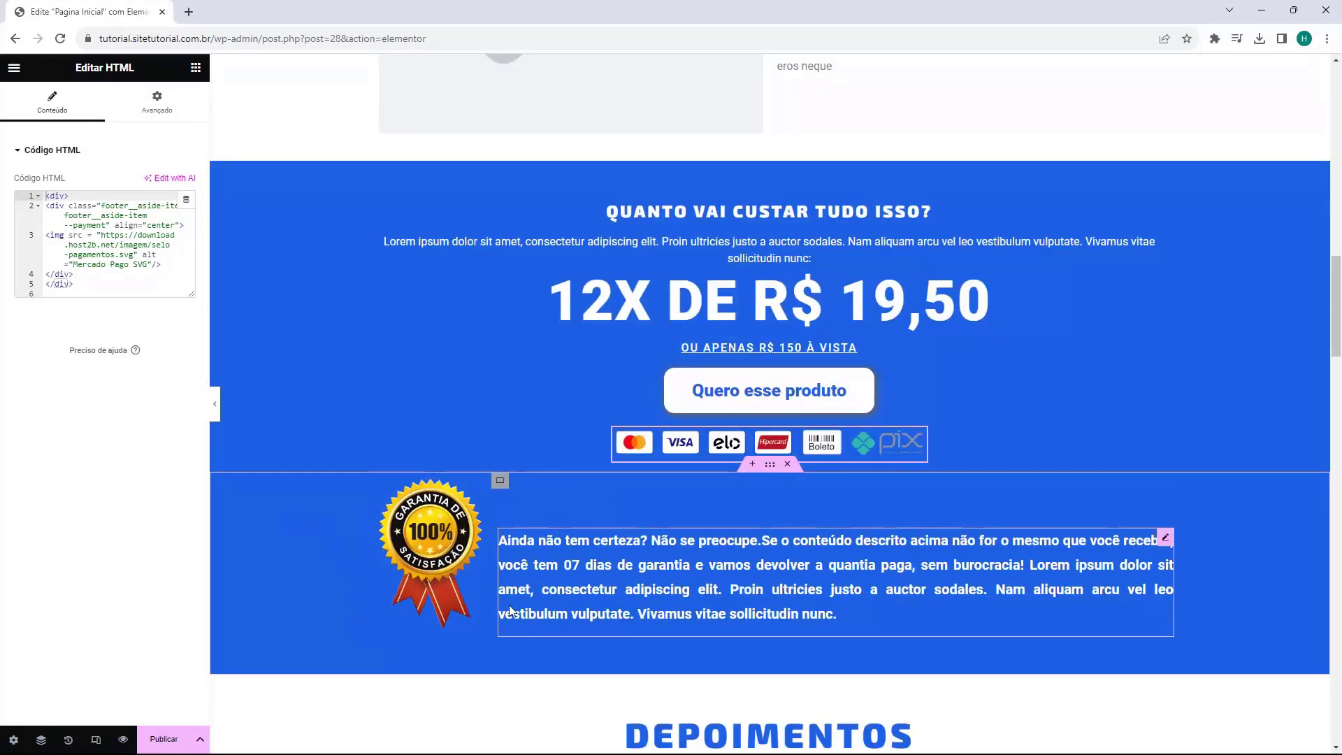
left_click(578, 571)
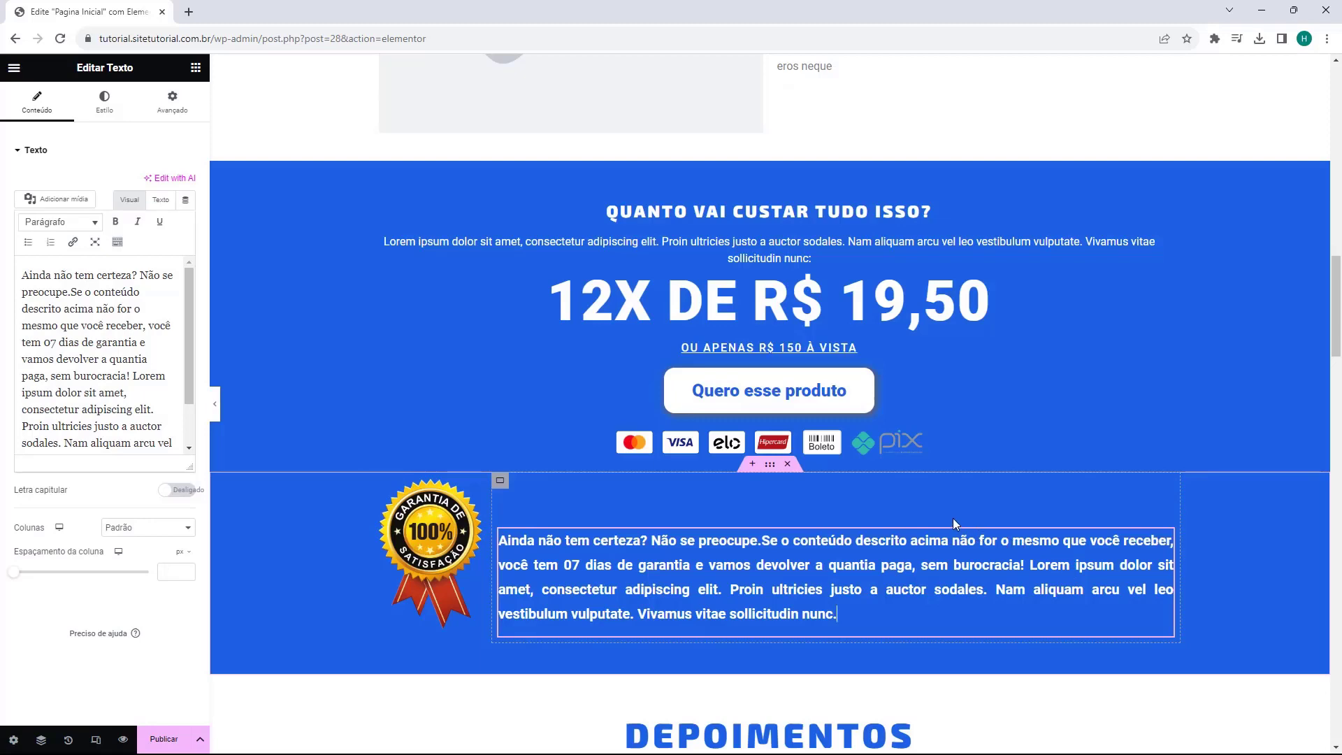
scroll(865, 503, "down", 5)
scroll(640, 302, "down", 2)
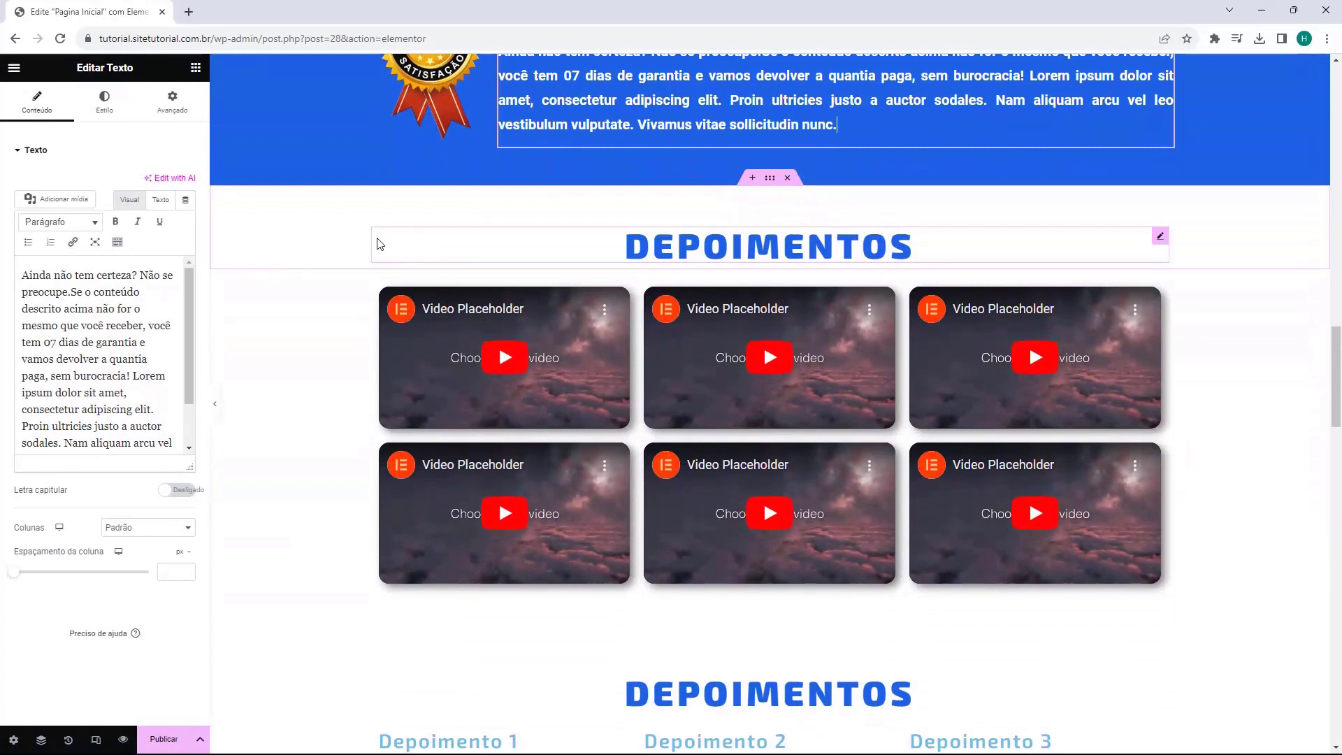
left_click(568, 244)
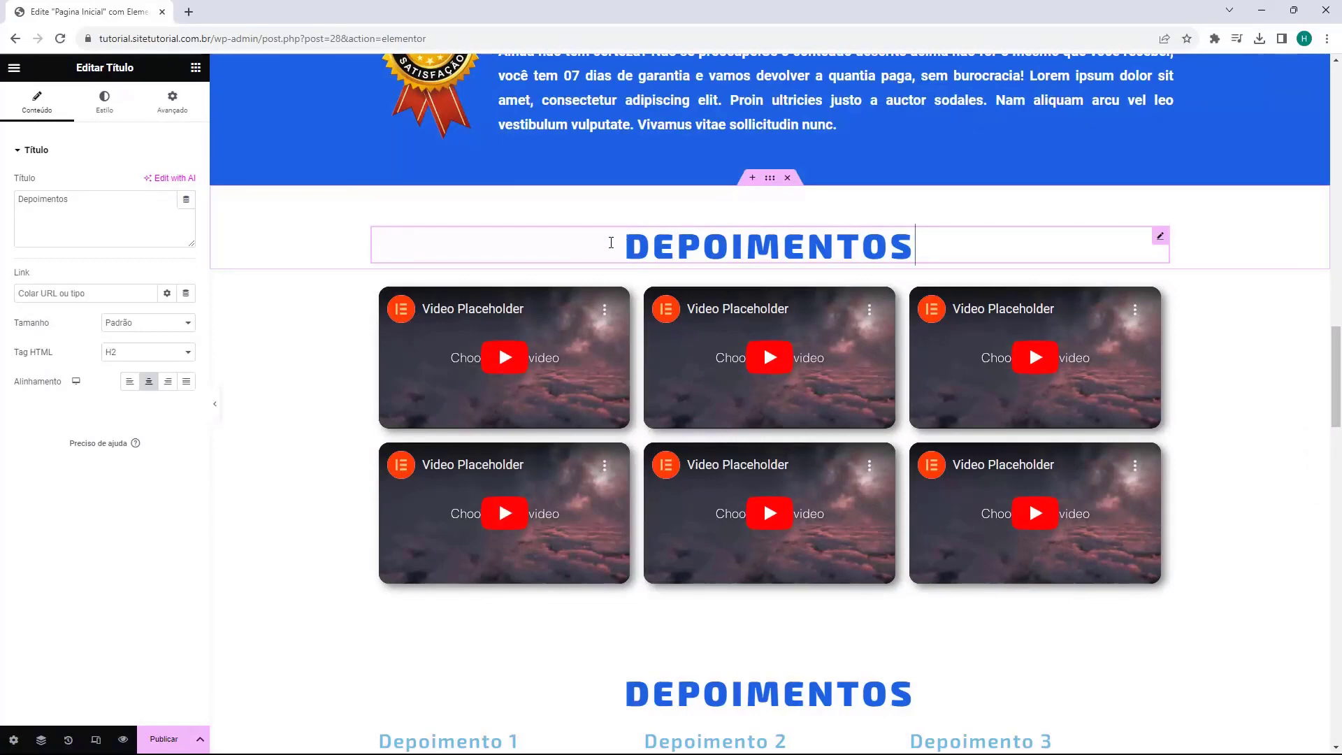
scroll(611, 243, "down", 2)
scroll(629, 315, "down", 3)
scroll(549, 419, "up", 1)
scroll(551, 438, "up", 3)
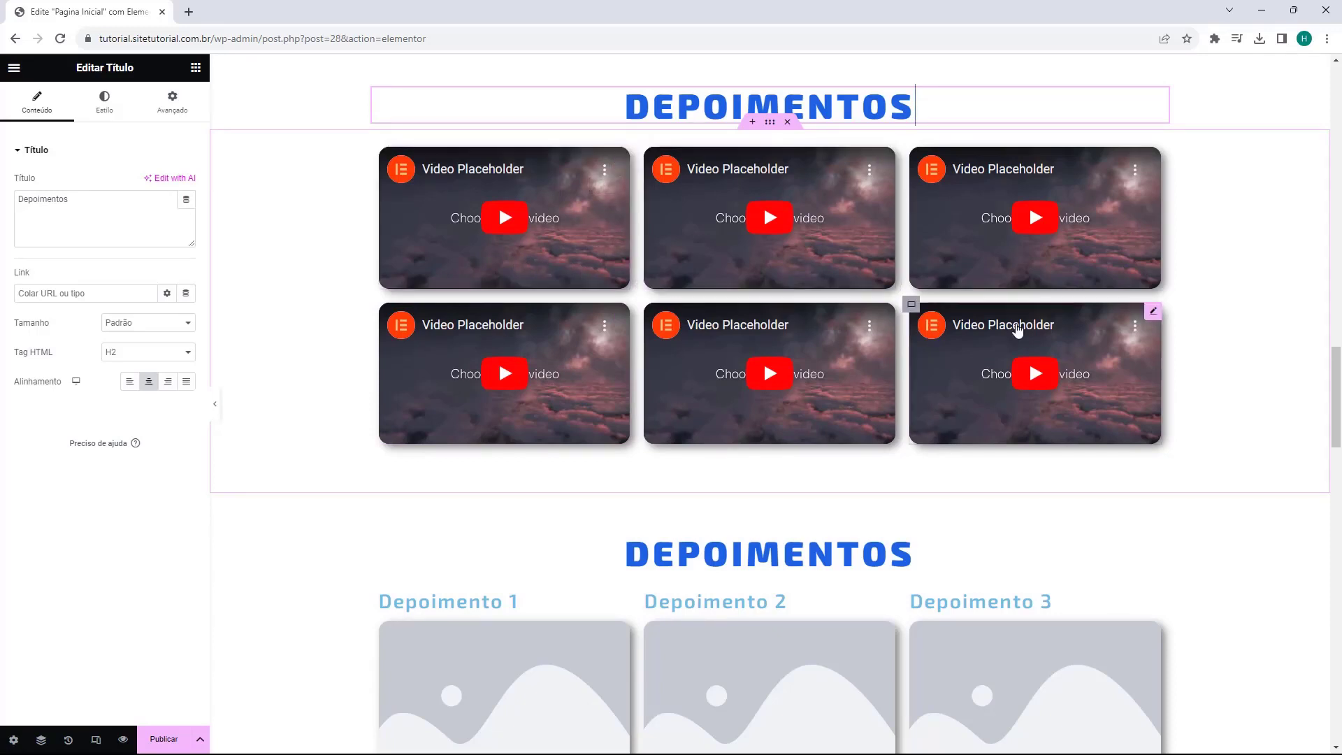
Step: Open the first testimonial video's settings and check its video source options
left_click(577, 240)
left_click(577, 240)
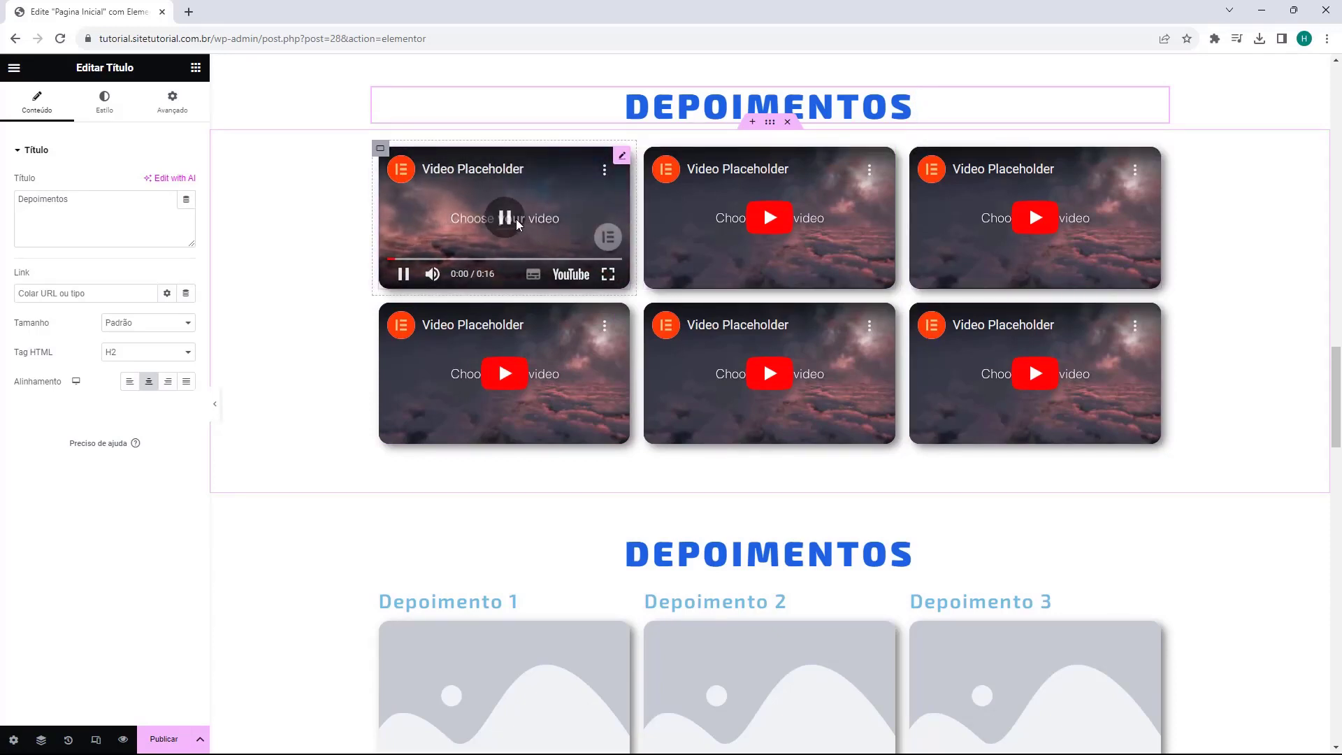
left_click(619, 160)
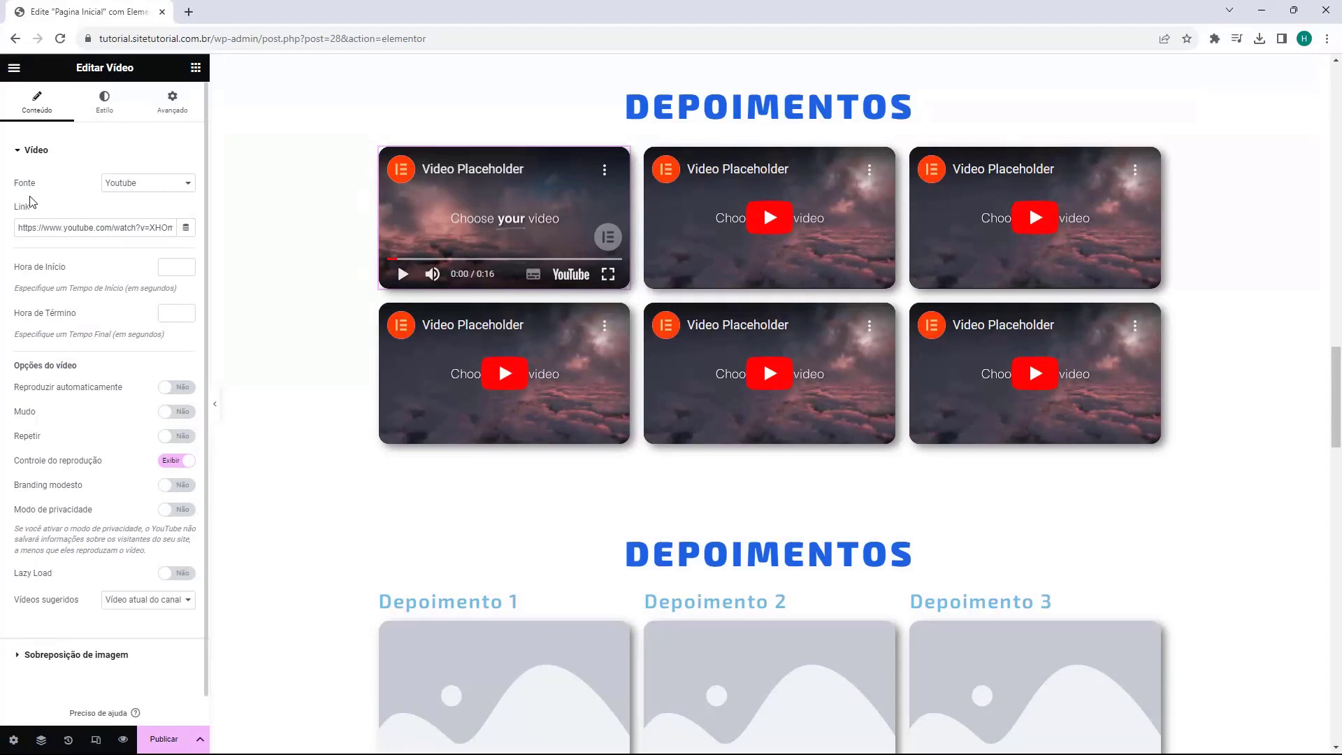
left_click_drag(11, 183, 59, 184)
left_click(137, 183)
left_click(136, 183)
Step: Try clearing the first testimonial video's YouTube link and restore the same link
left_click(22, 227)
double_click(71, 231)
triple_click(64, 231)
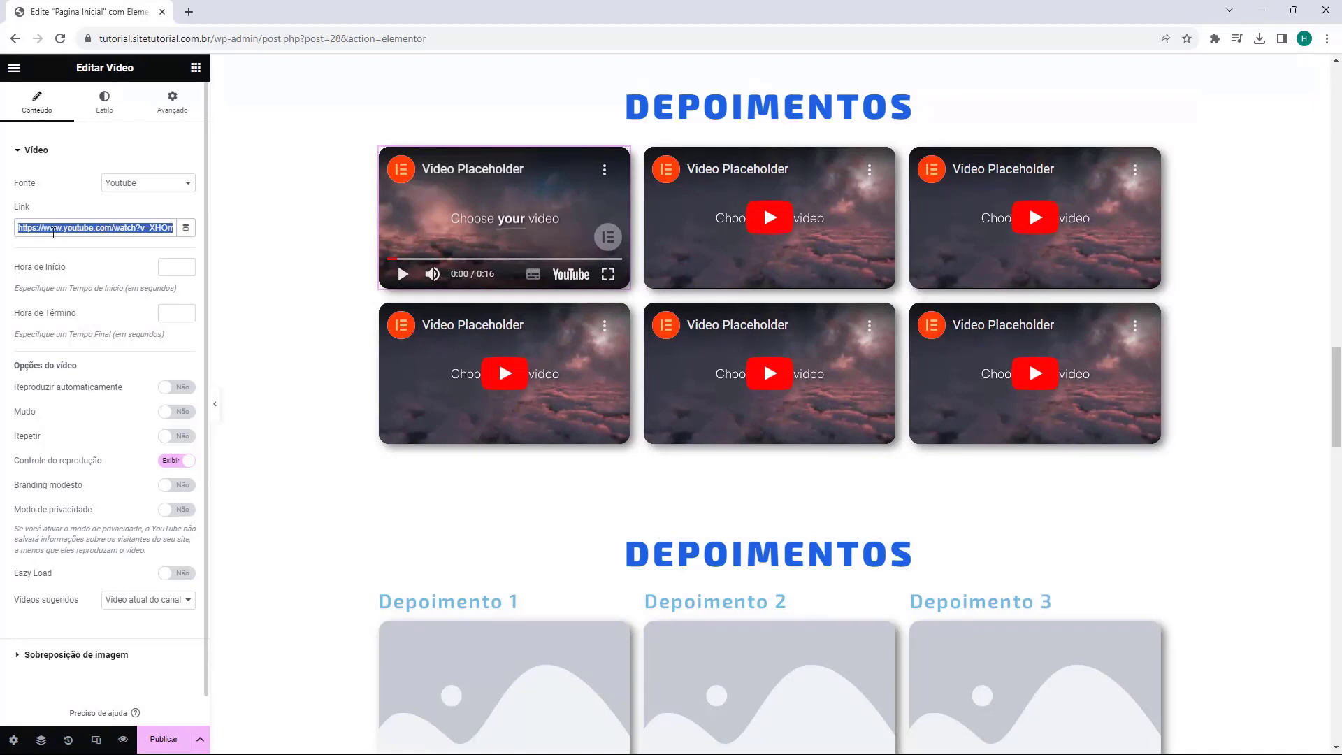
key("BackSpace")
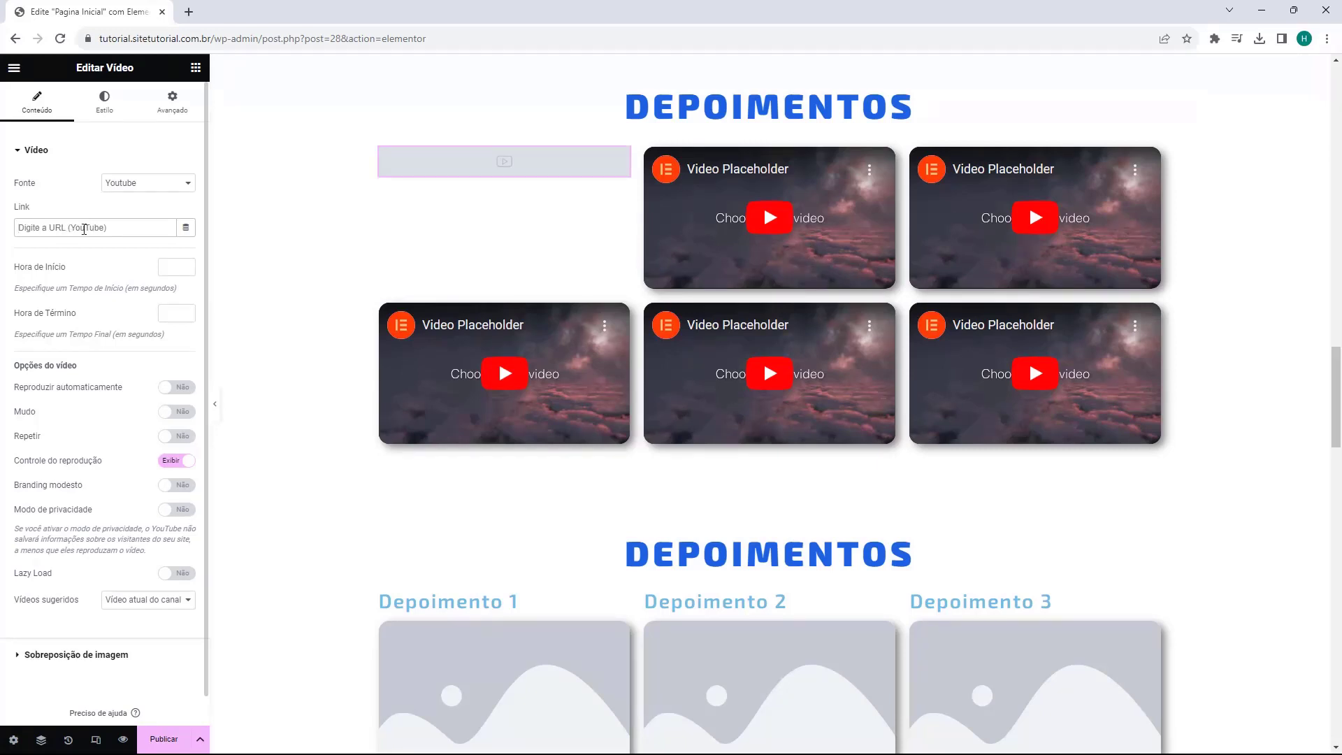
type("https://www.youtube.com/watch?v=XHOm8V4js_E")
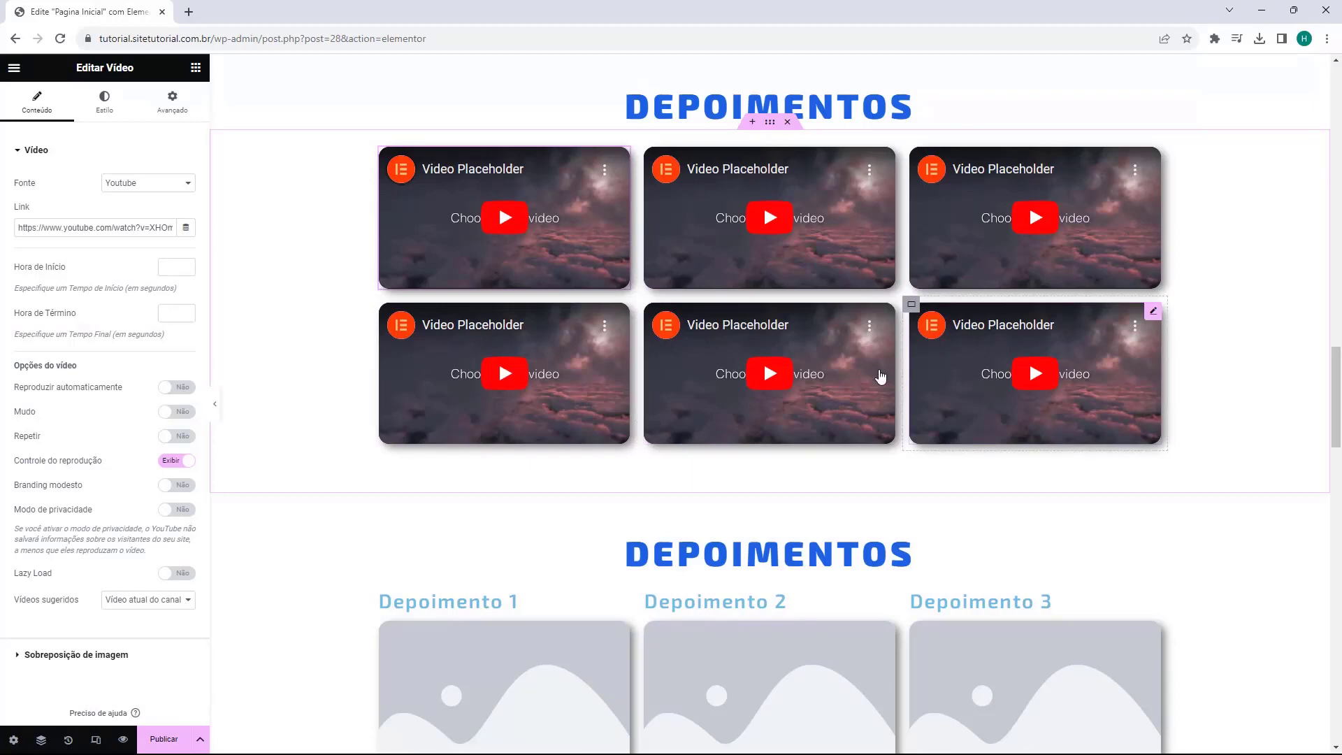
Step: Look over the settings of the "Depoimento 1" title, its image and its description text
scroll(312, 353, "down", 2)
scroll(625, 395, "down", 2)
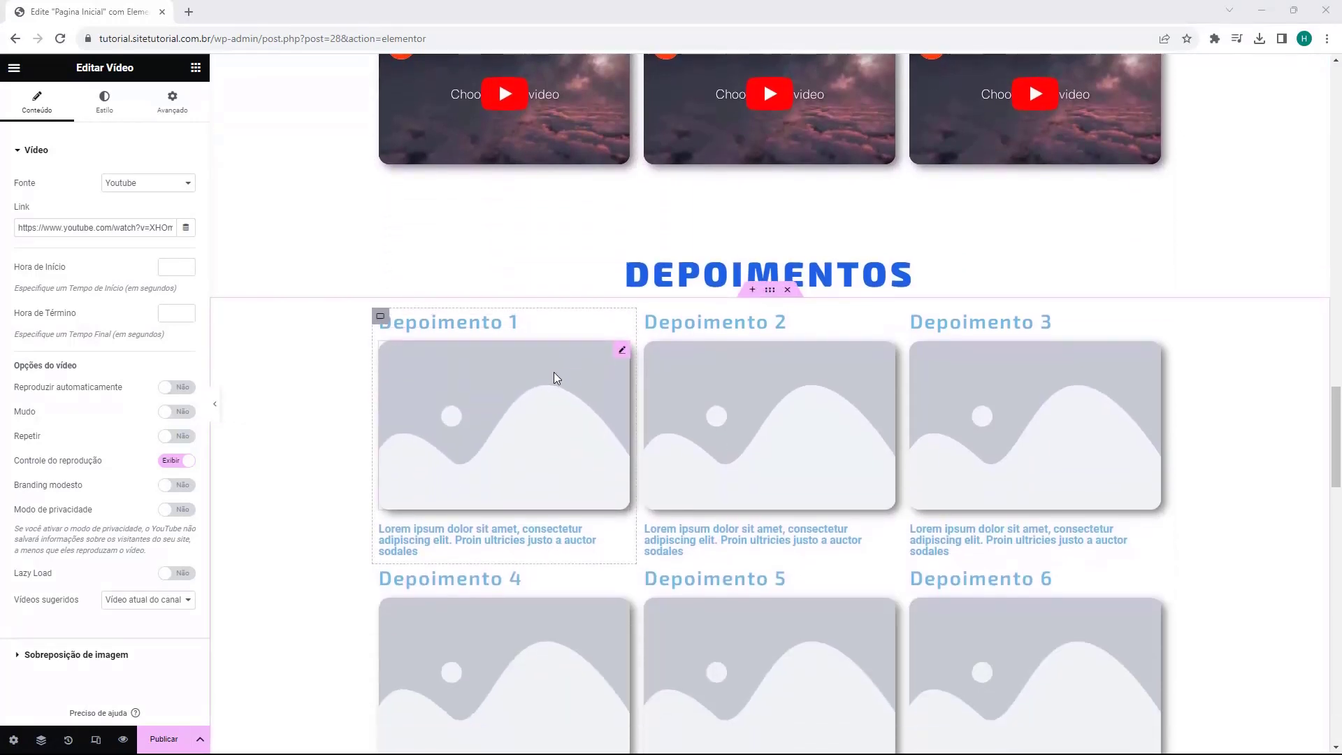
left_click(496, 329)
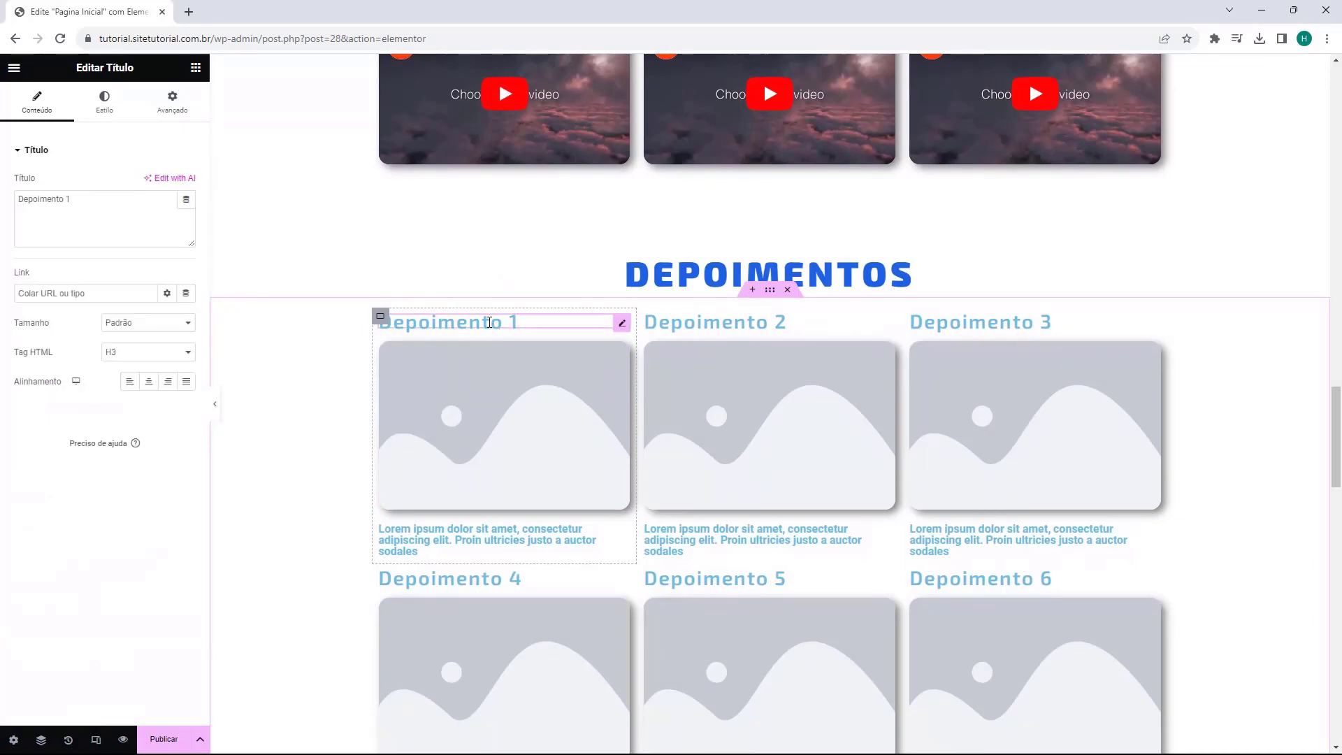
left_click(468, 402)
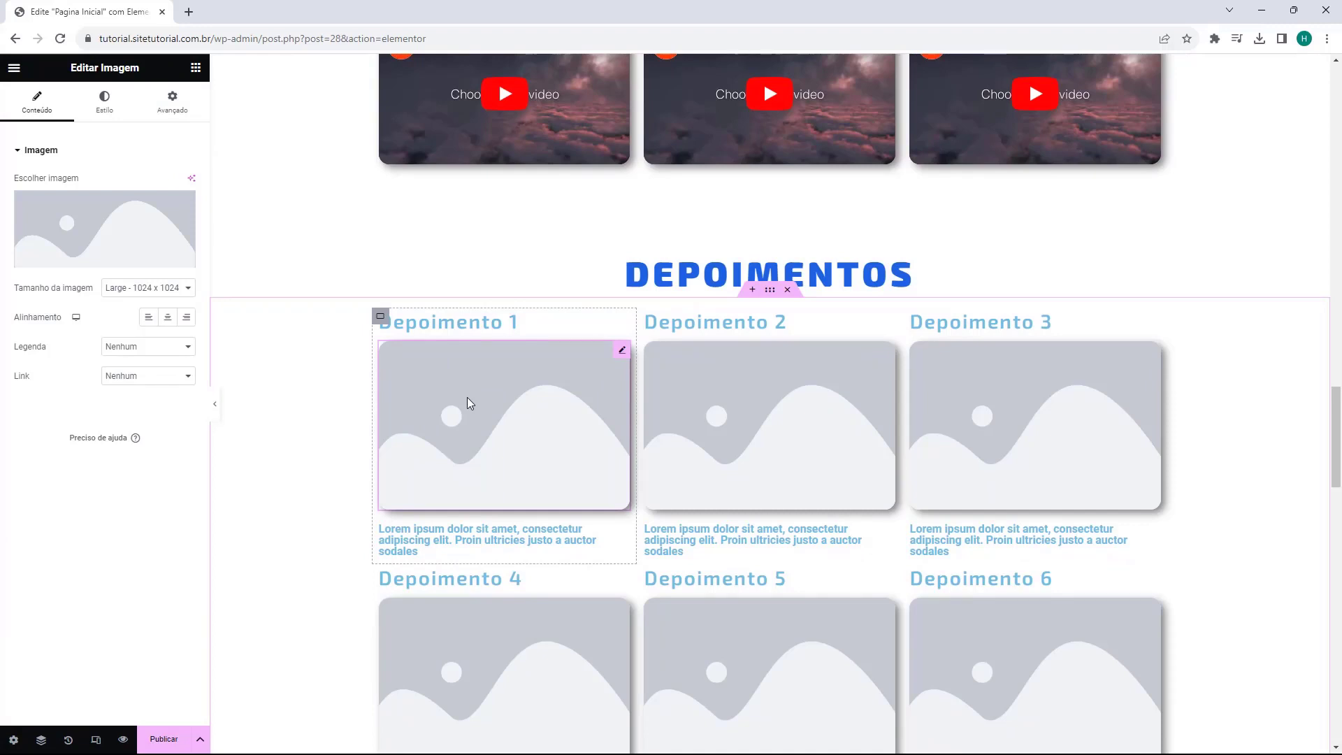
left_click(459, 529)
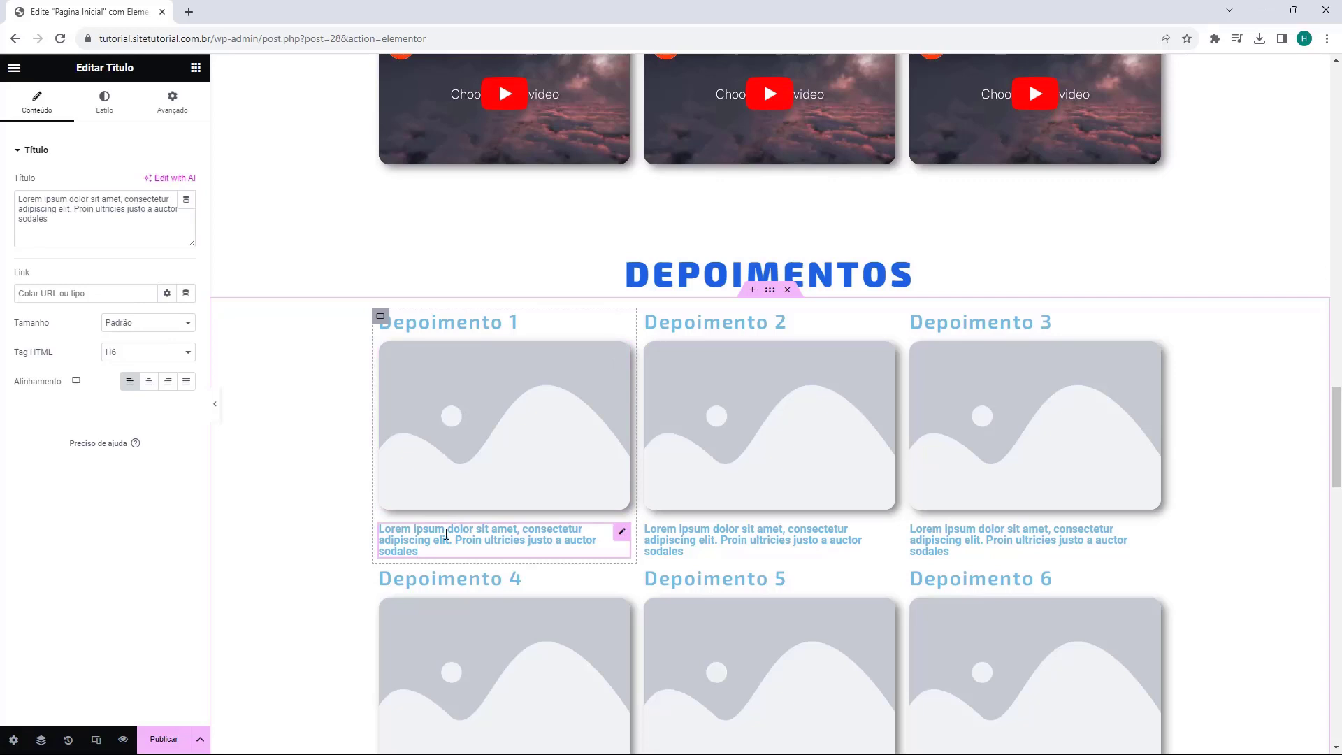
Step: Delete the video testimonials section and the extra "Depoimentos" heading section, keeping the image testimonials under a single heading
scroll(419, 420, "down", 2)
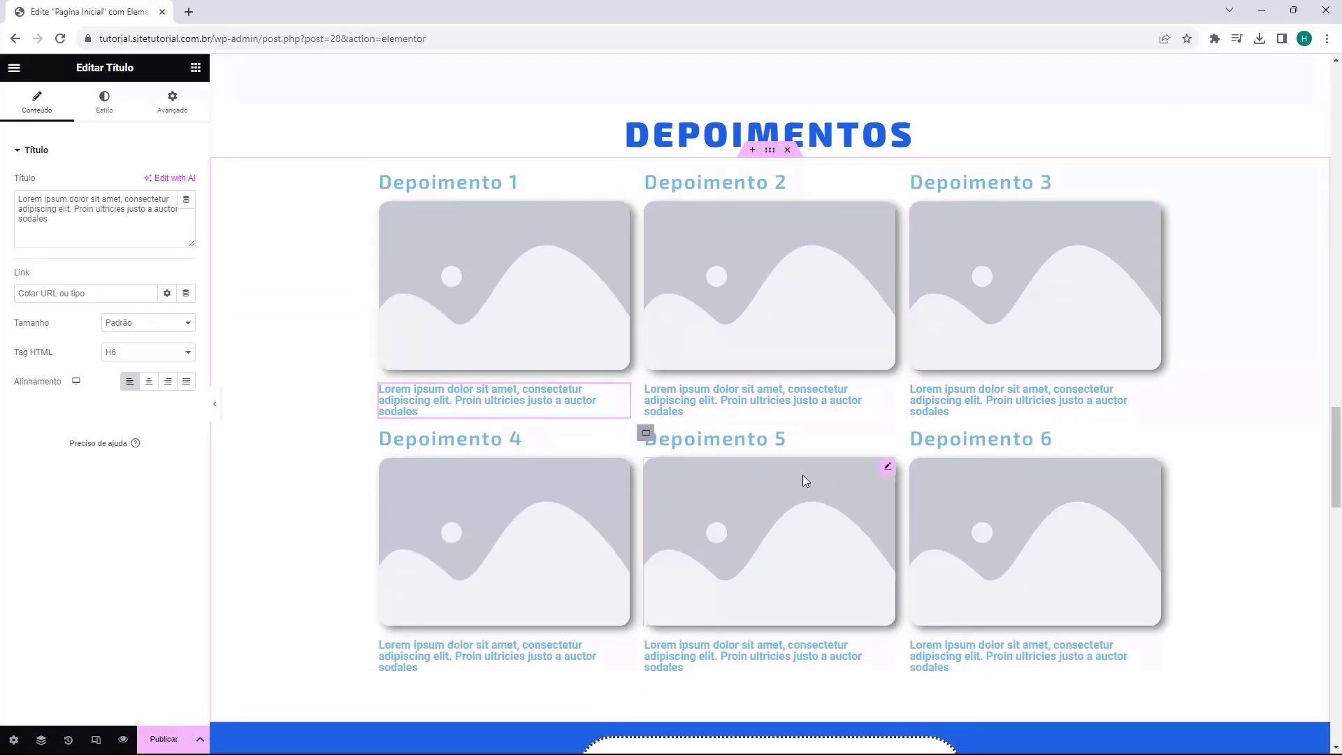
scroll(768, 405, "up", 1)
scroll(704, 425, "up", 8)
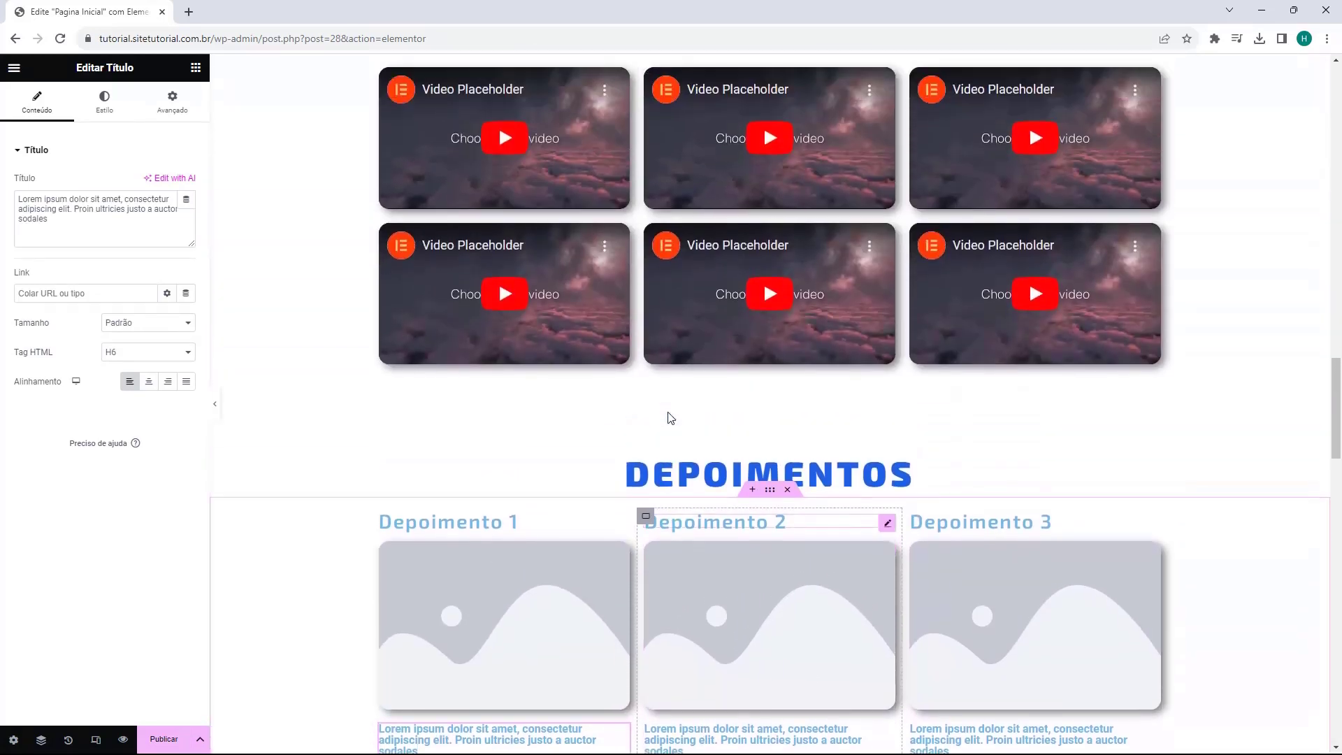
scroll(644, 412, "down", 2)
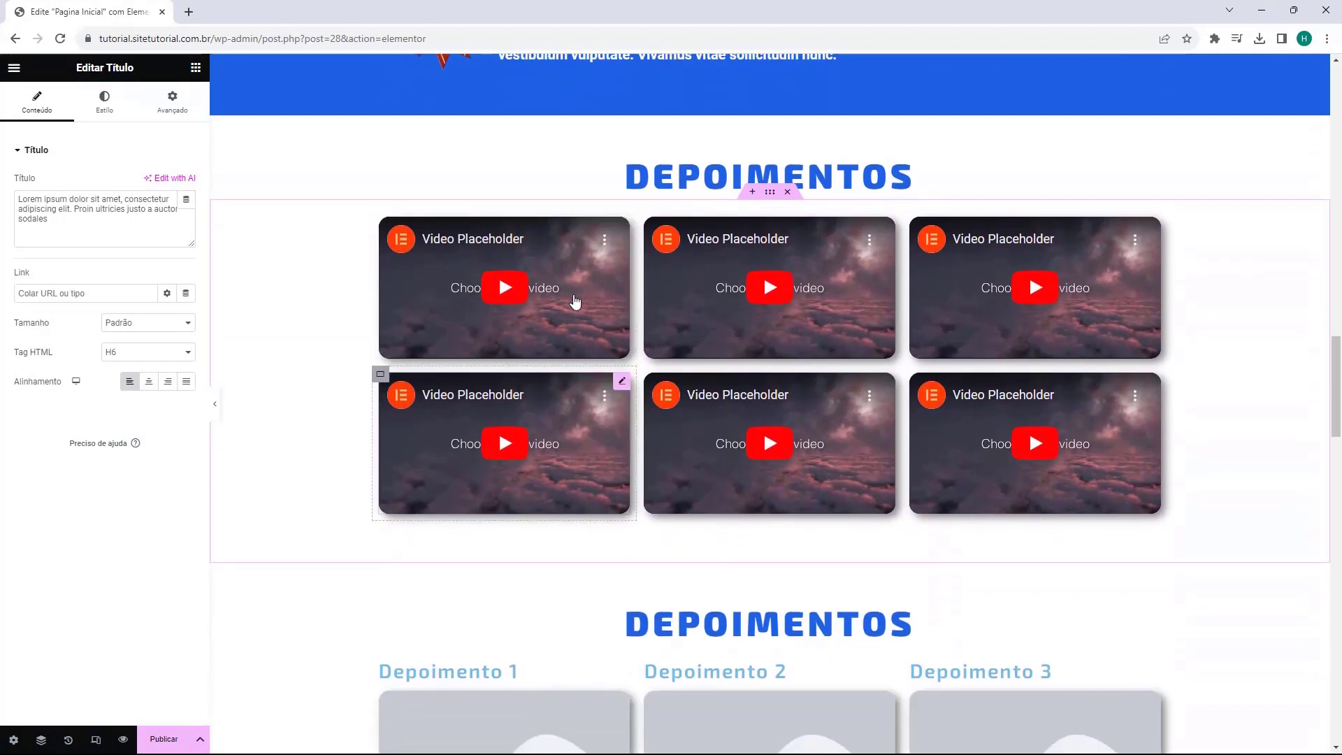
scroll(796, 532, "down", 2)
scroll(823, 568, "up", 4)
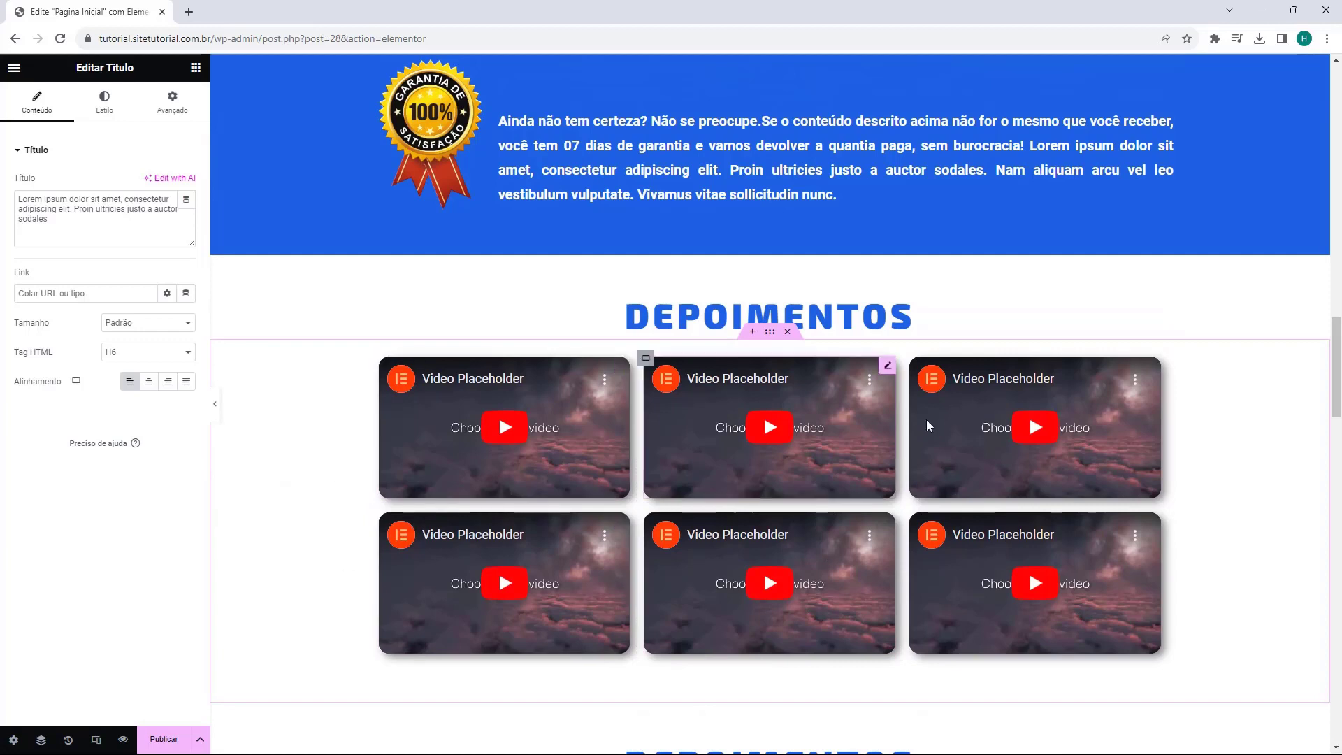
left_click(786, 333)
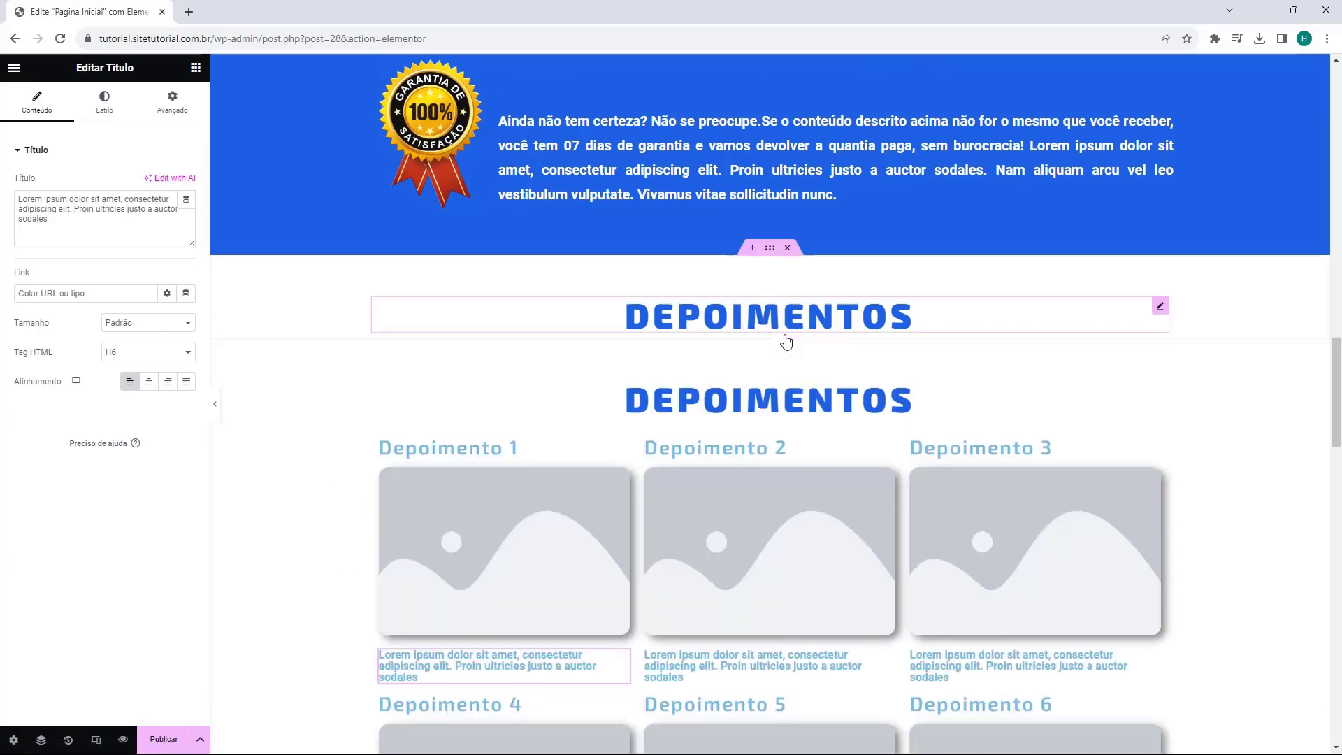
left_click(789, 250)
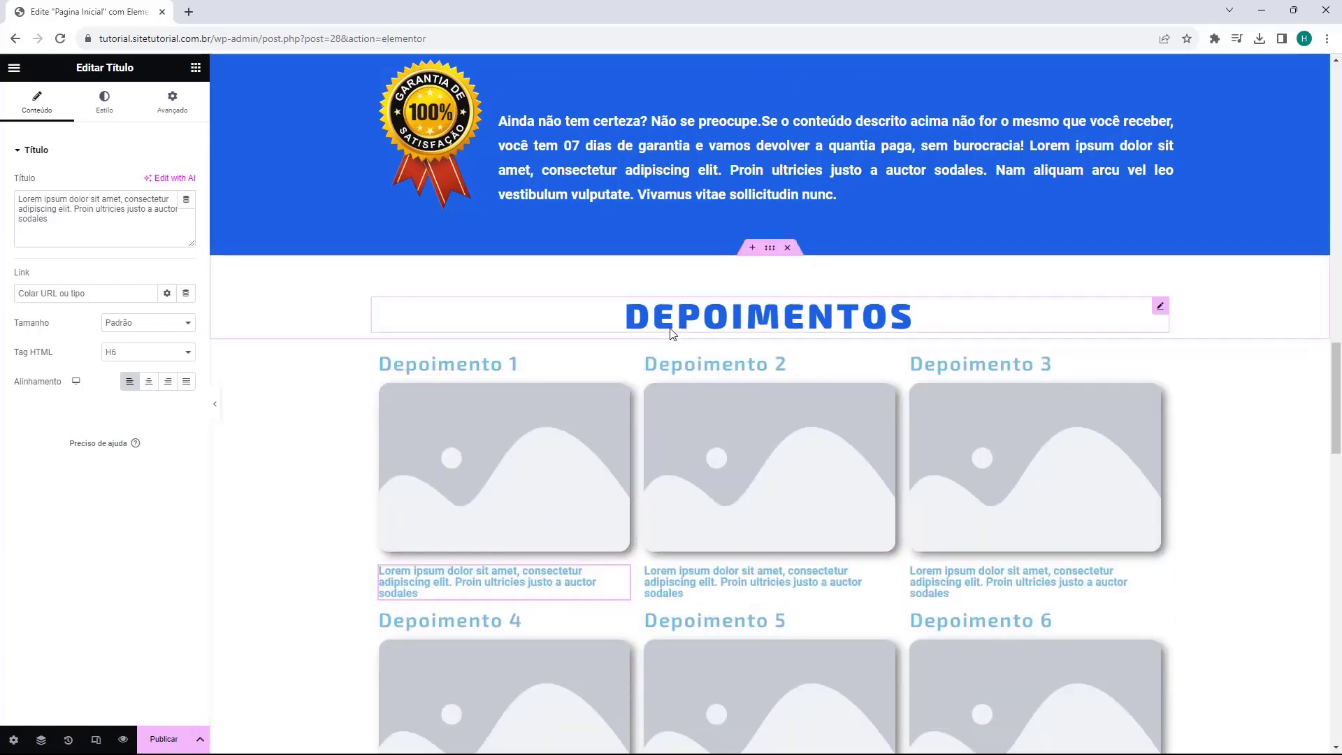
Step: Look over the settings of the "Qual Valor?" title and the two text blocks below it in the pricing card
scroll(573, 354, "down", 6)
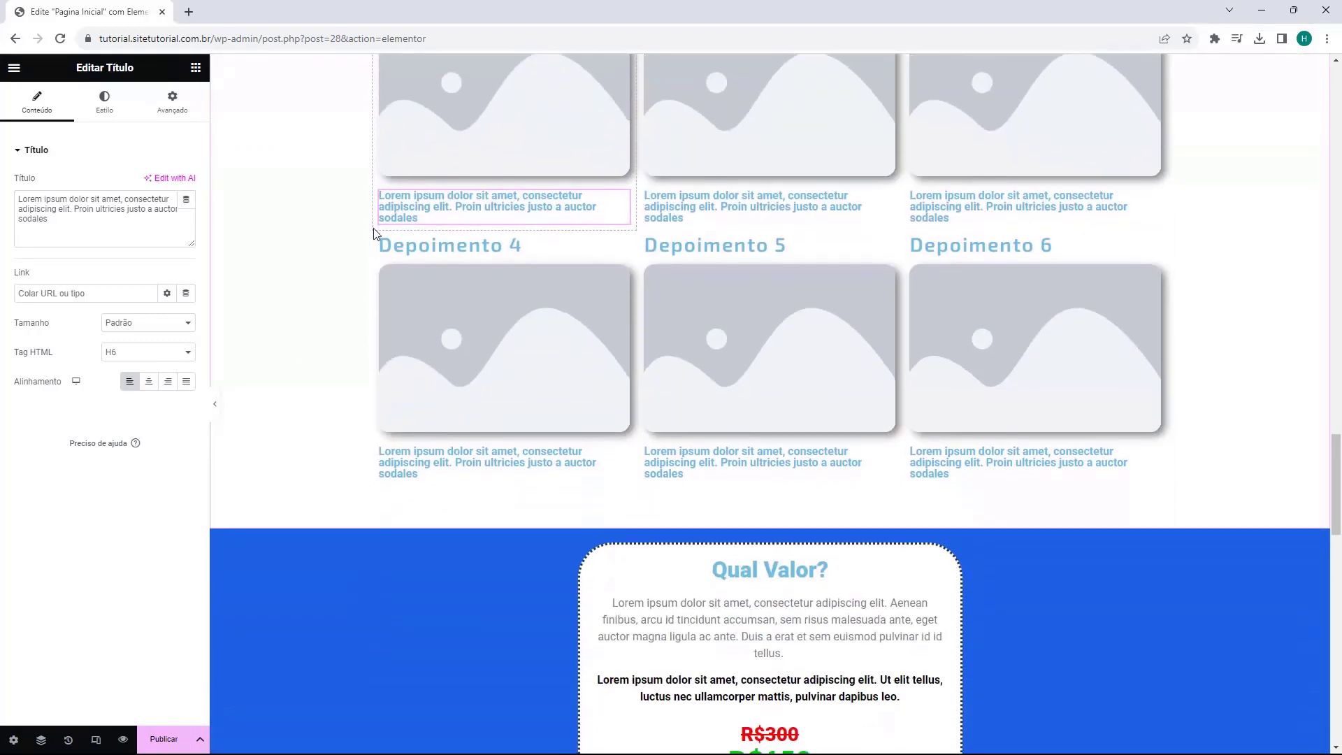
scroll(350, 225, "down", 5)
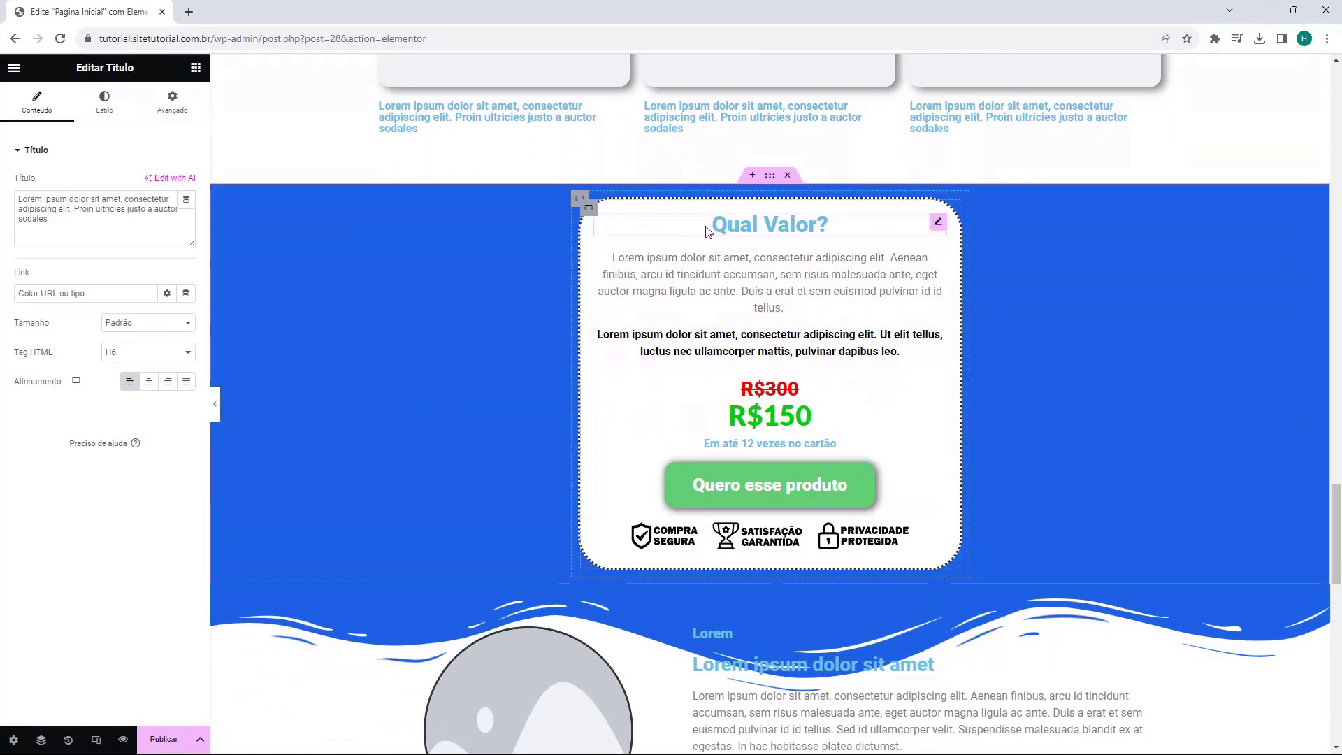
left_click(779, 228)
left_click(690, 280)
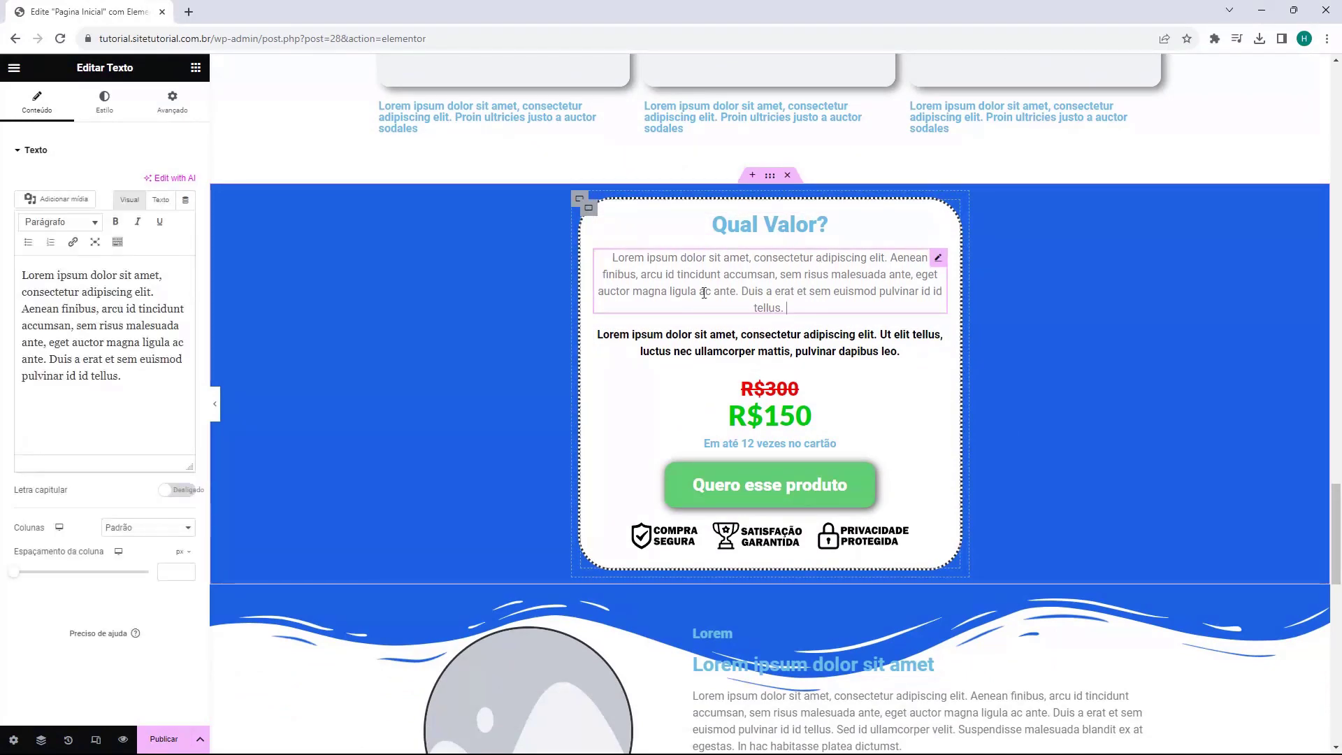
left_click(769, 360)
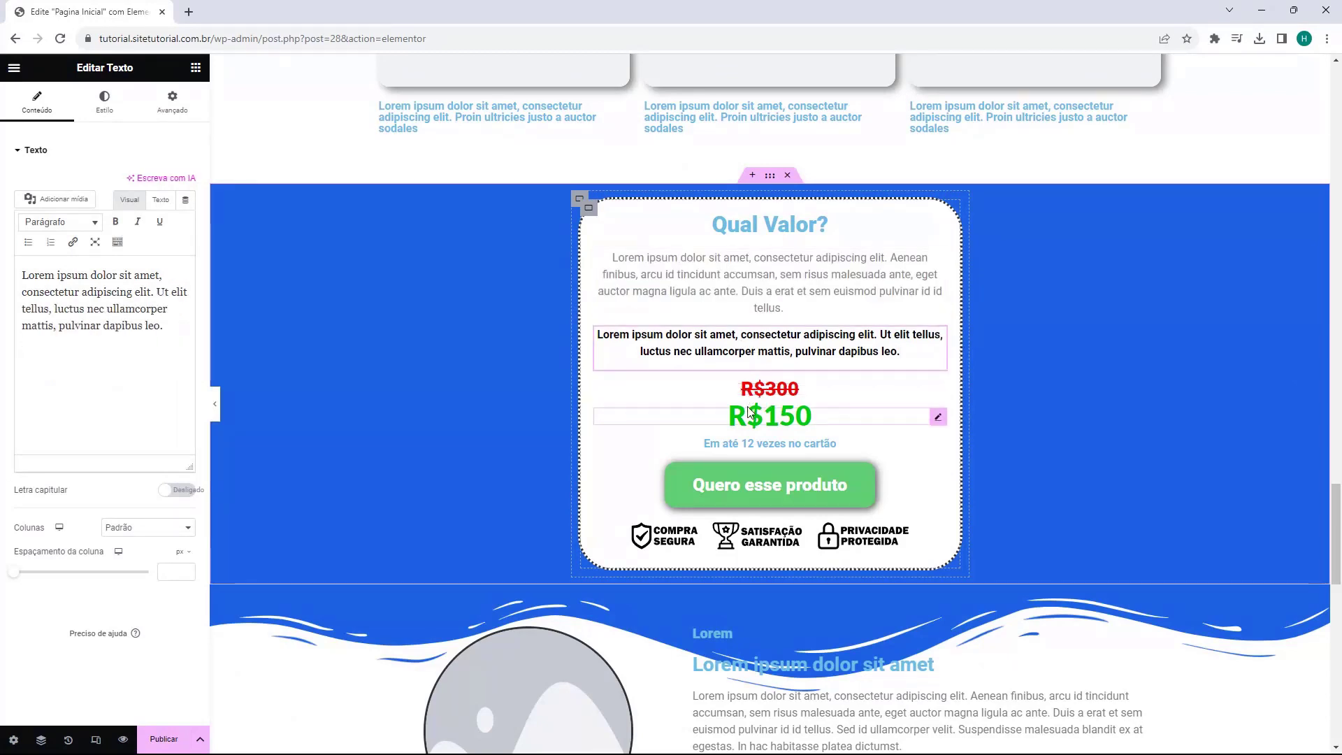
Step: Check the settings of the R$300 and R$150 prices, the "Quero esse produto" button and the security seals' HTML code
left_click(797, 389)
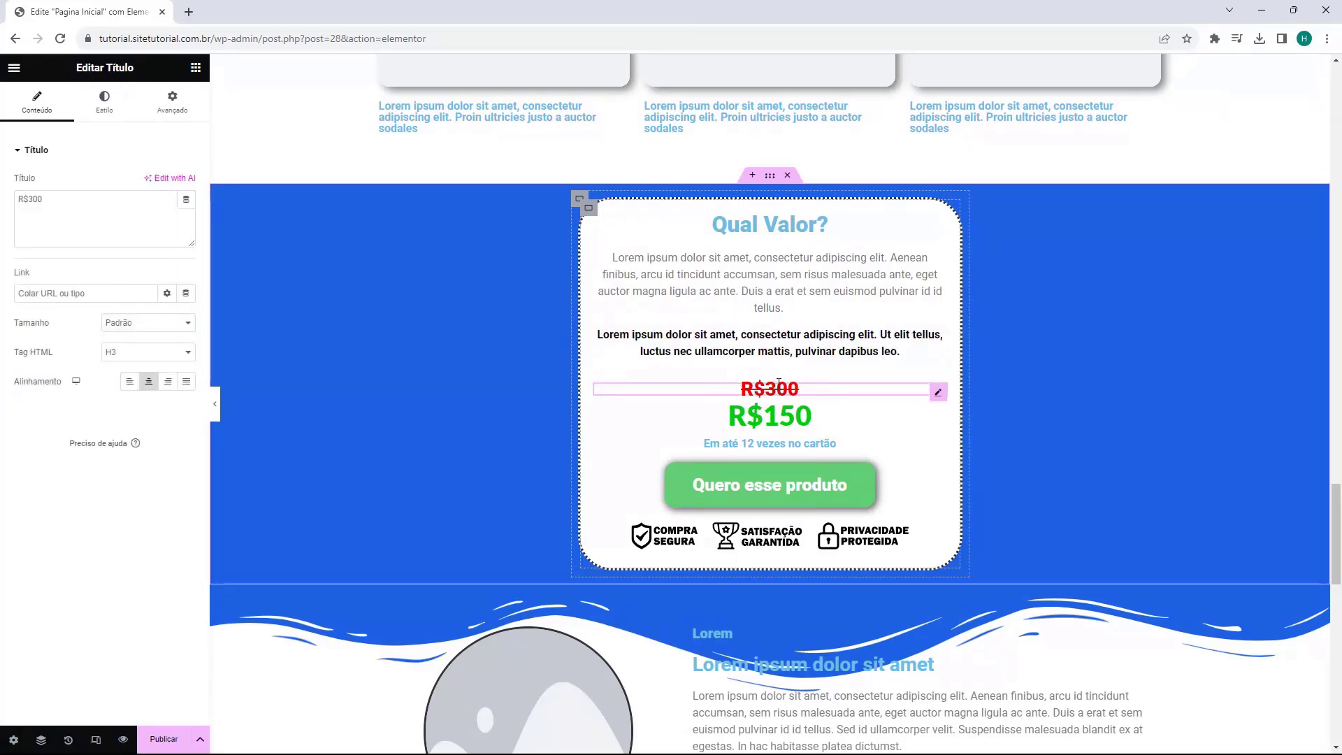
left_click(796, 415)
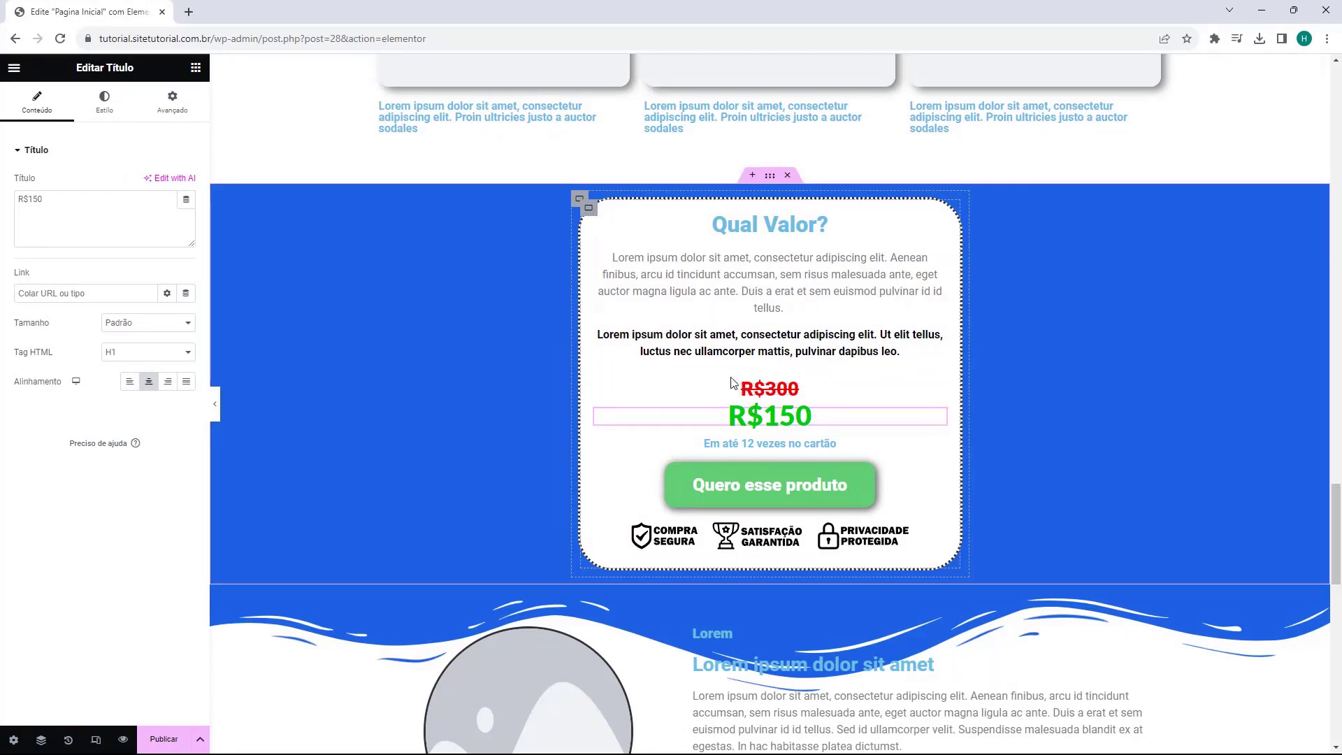
left_click(724, 413)
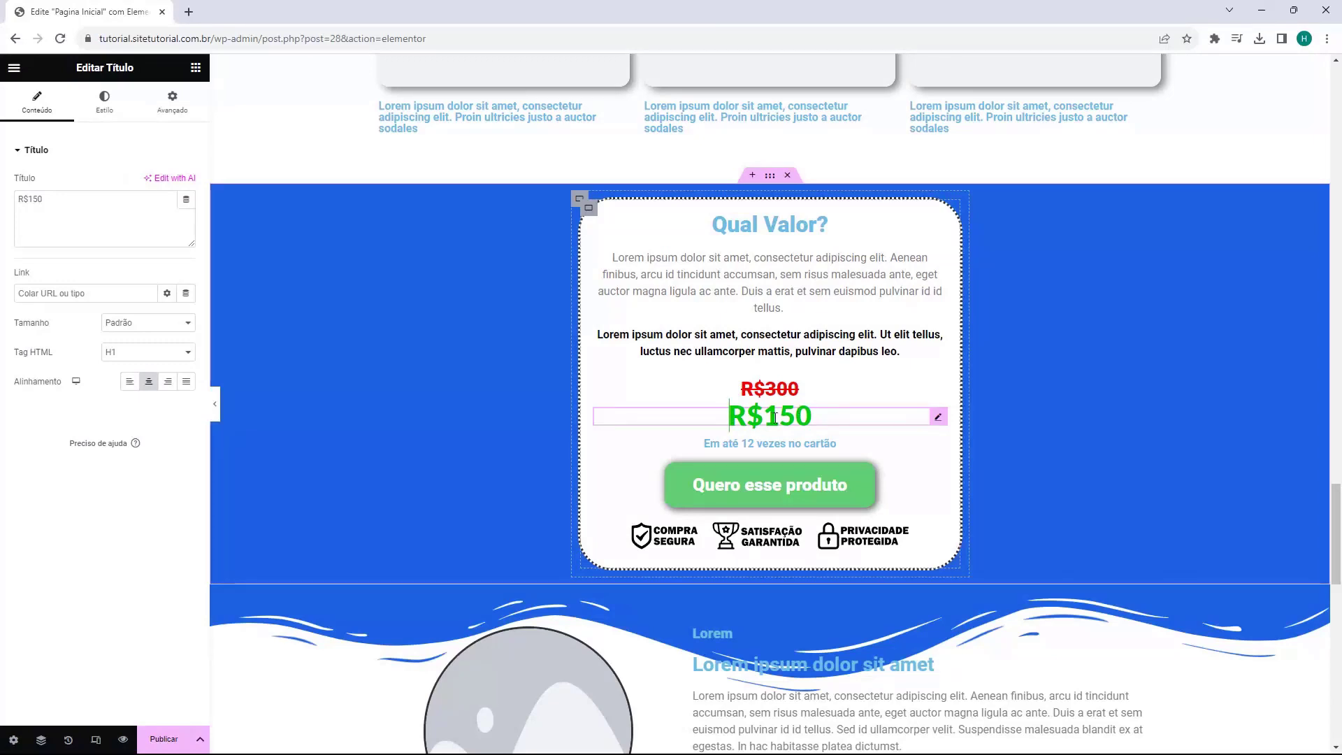
left_click(775, 390)
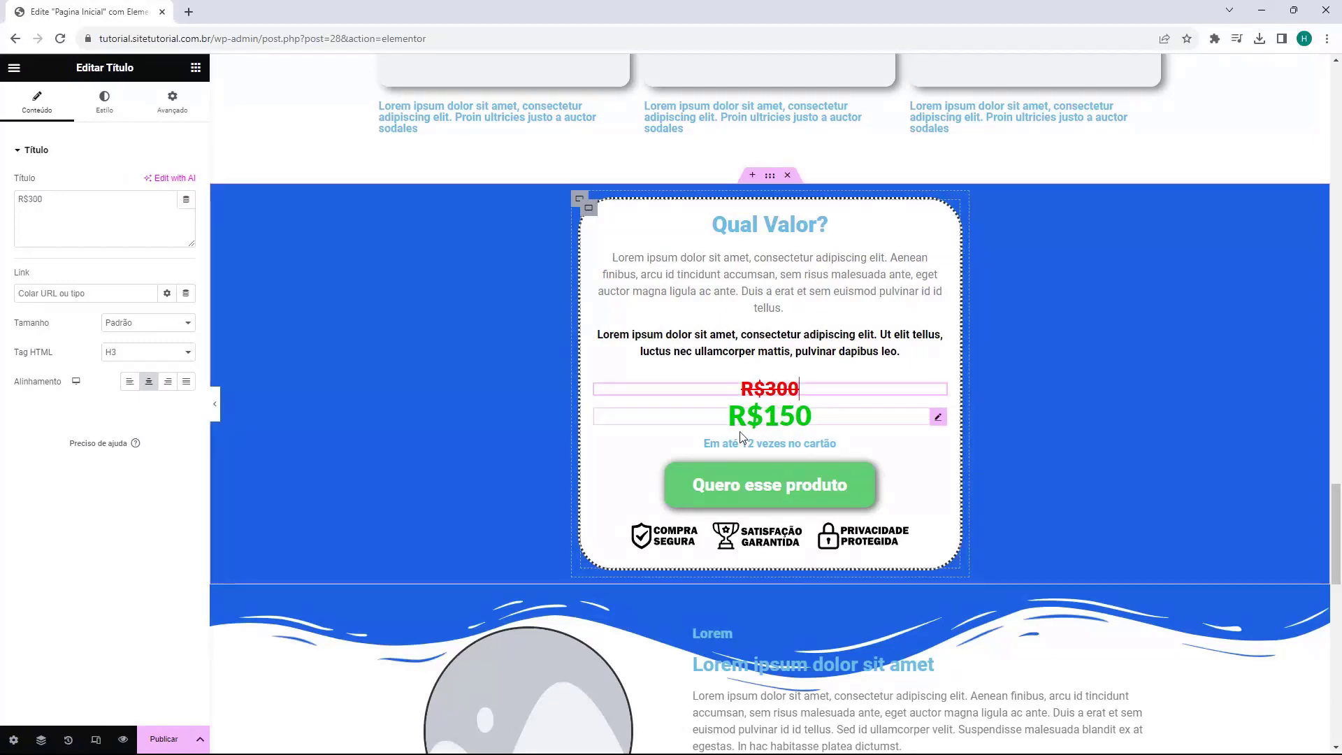
left_click(724, 485)
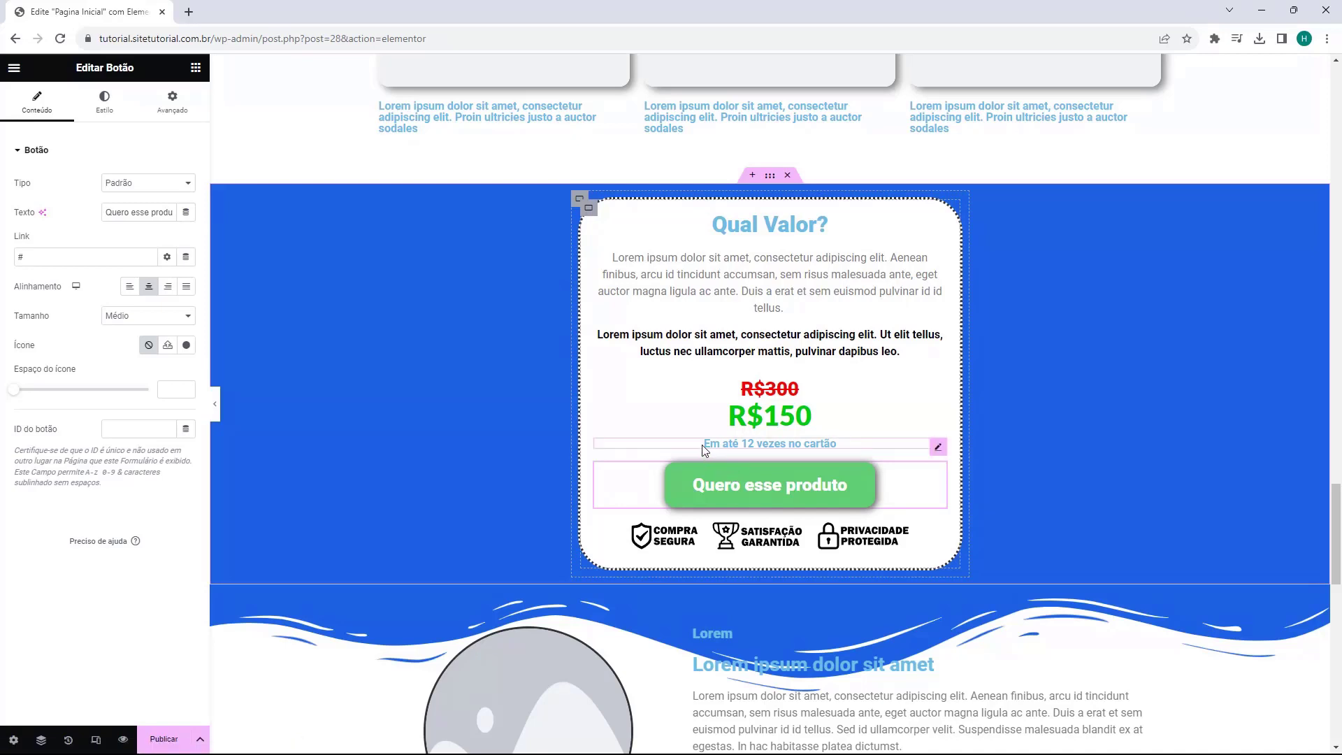
left_click(709, 537)
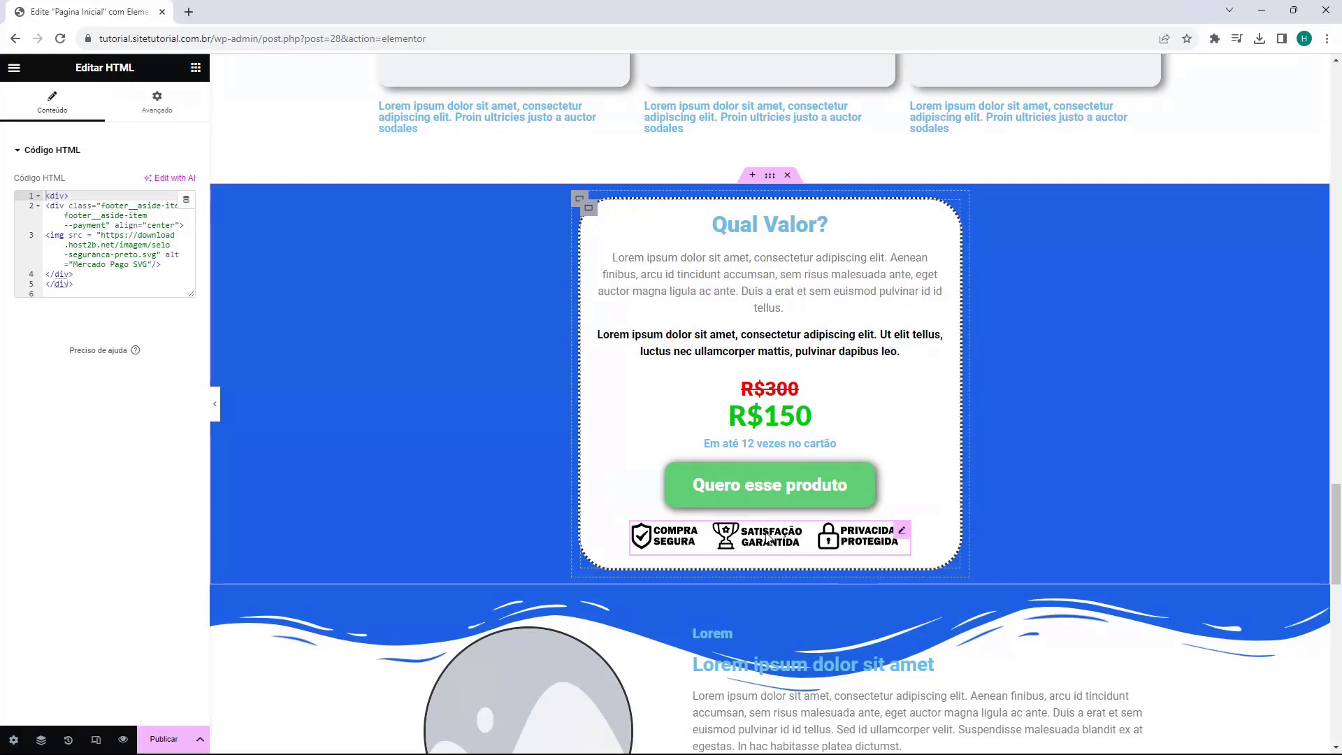
Step: Look over the settings of the round image, the two titles and the paragraph in the section below the pricing card
scroll(766, 537, "down", 3)
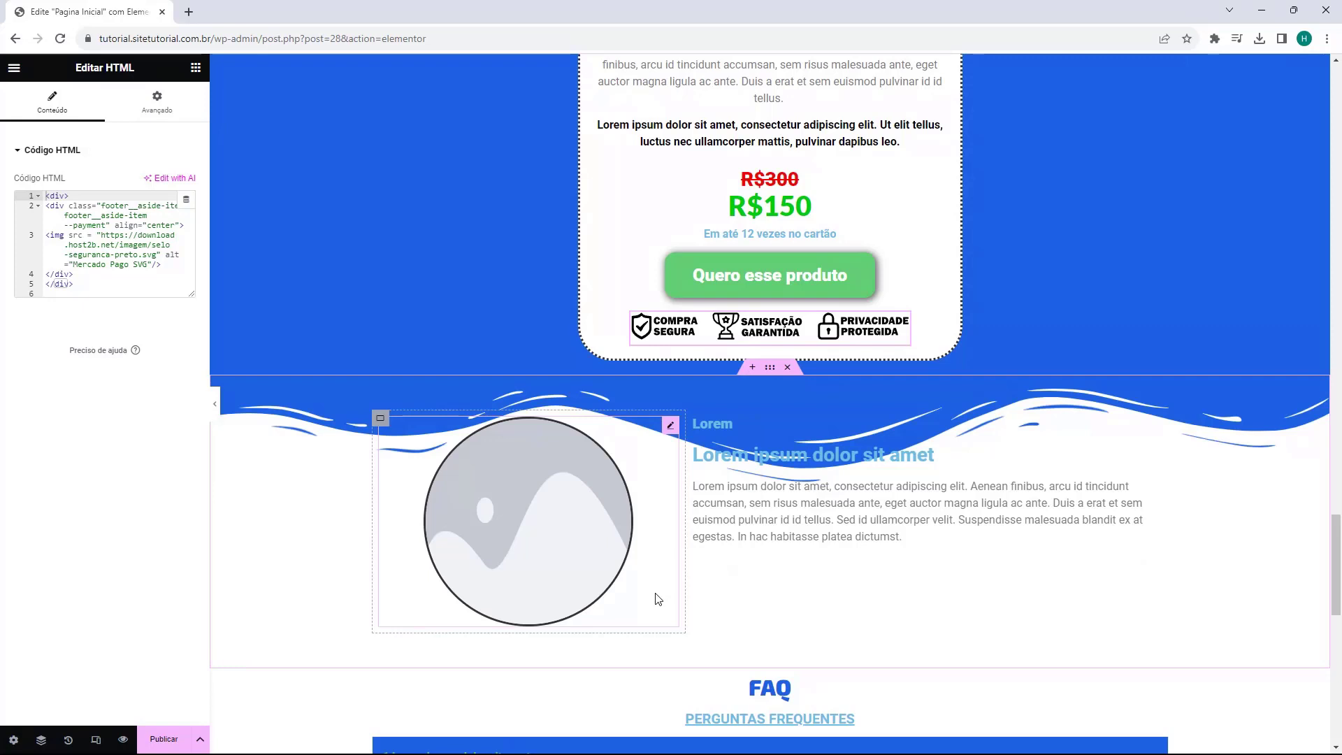
left_click(710, 428)
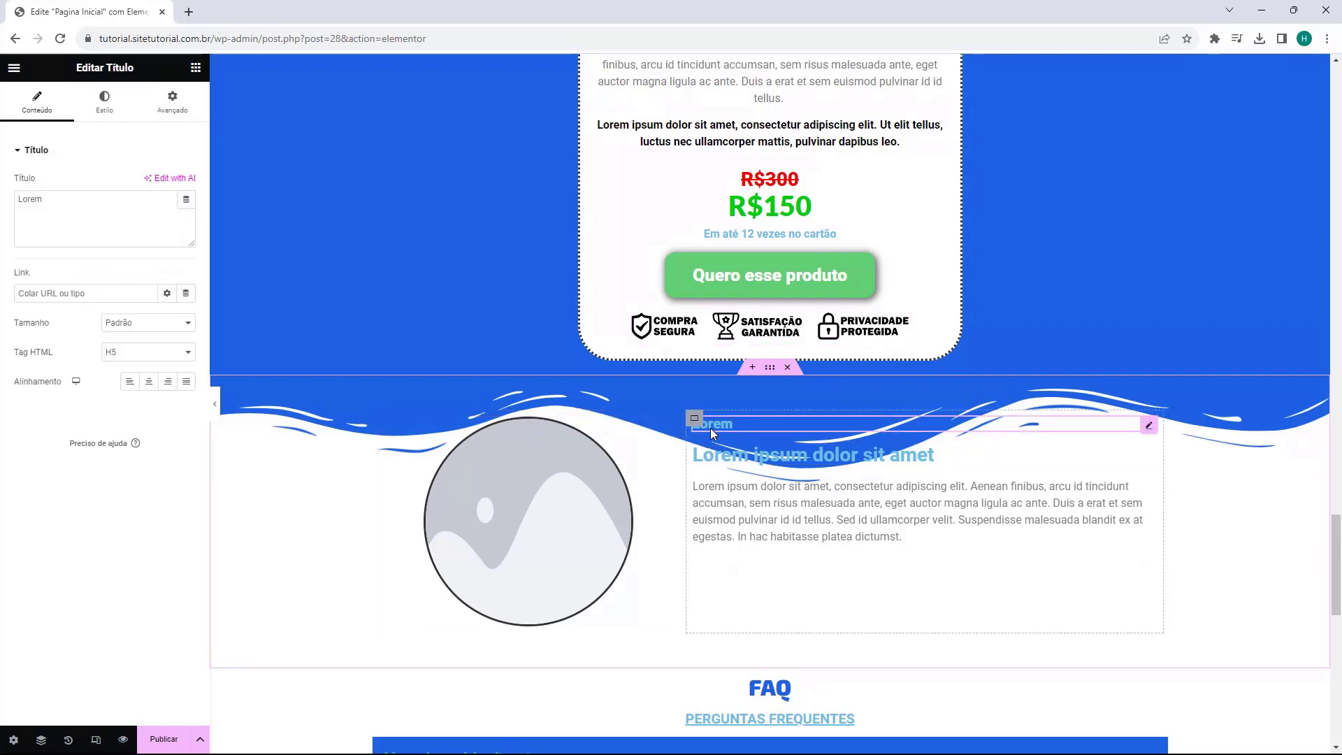
left_click(575, 504)
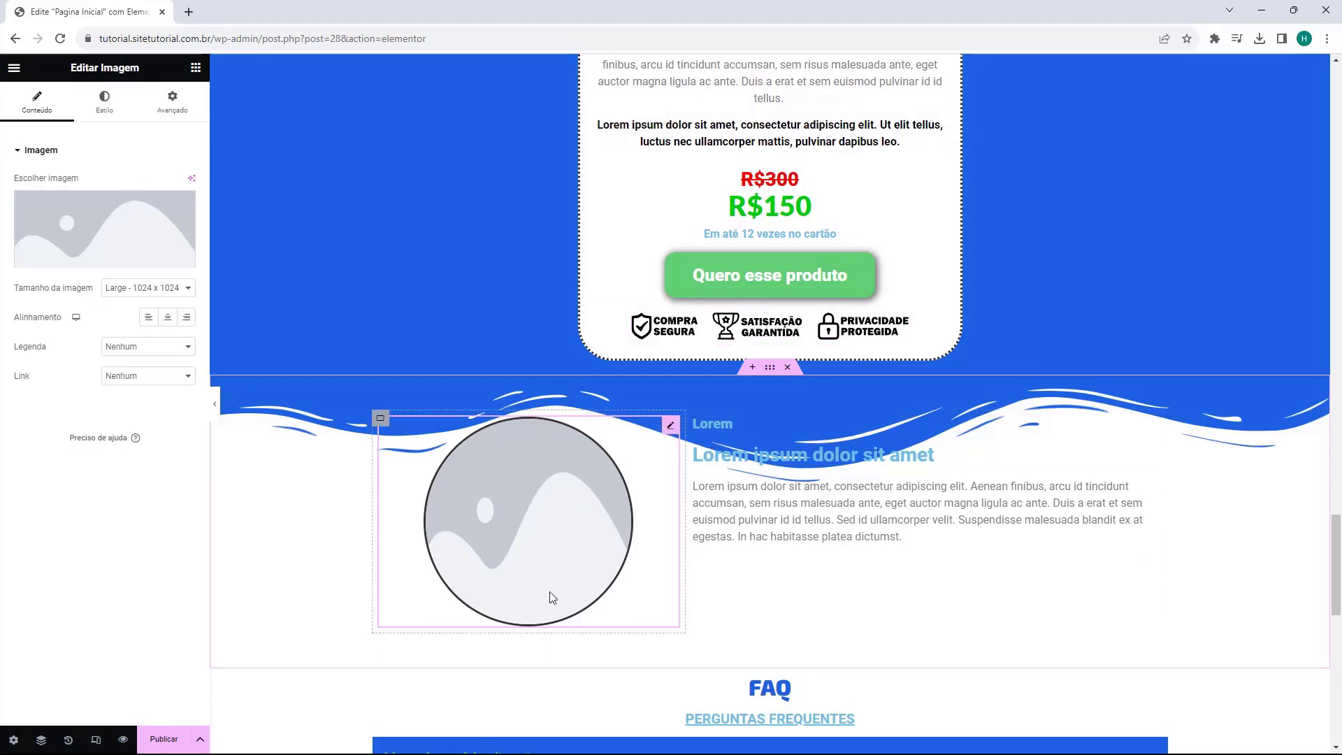
left_click(711, 426)
left_click(710, 455)
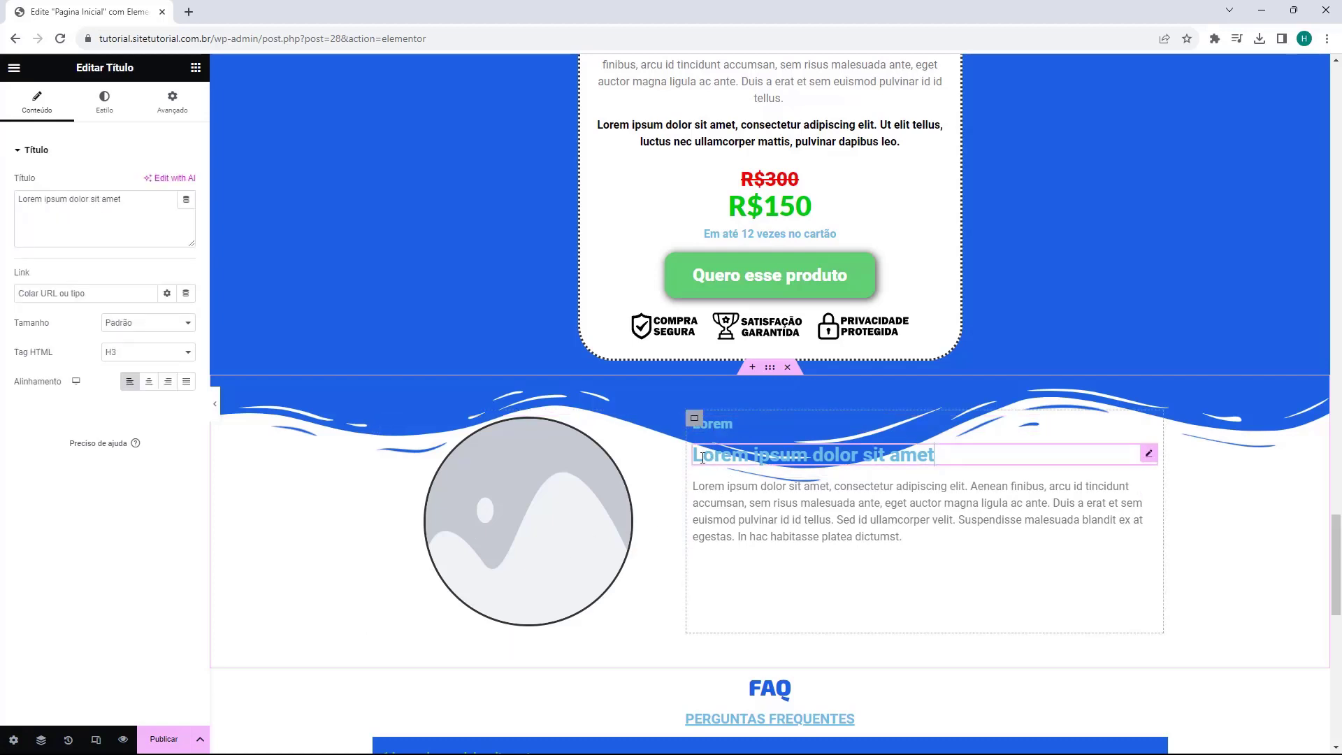
left_click(753, 502)
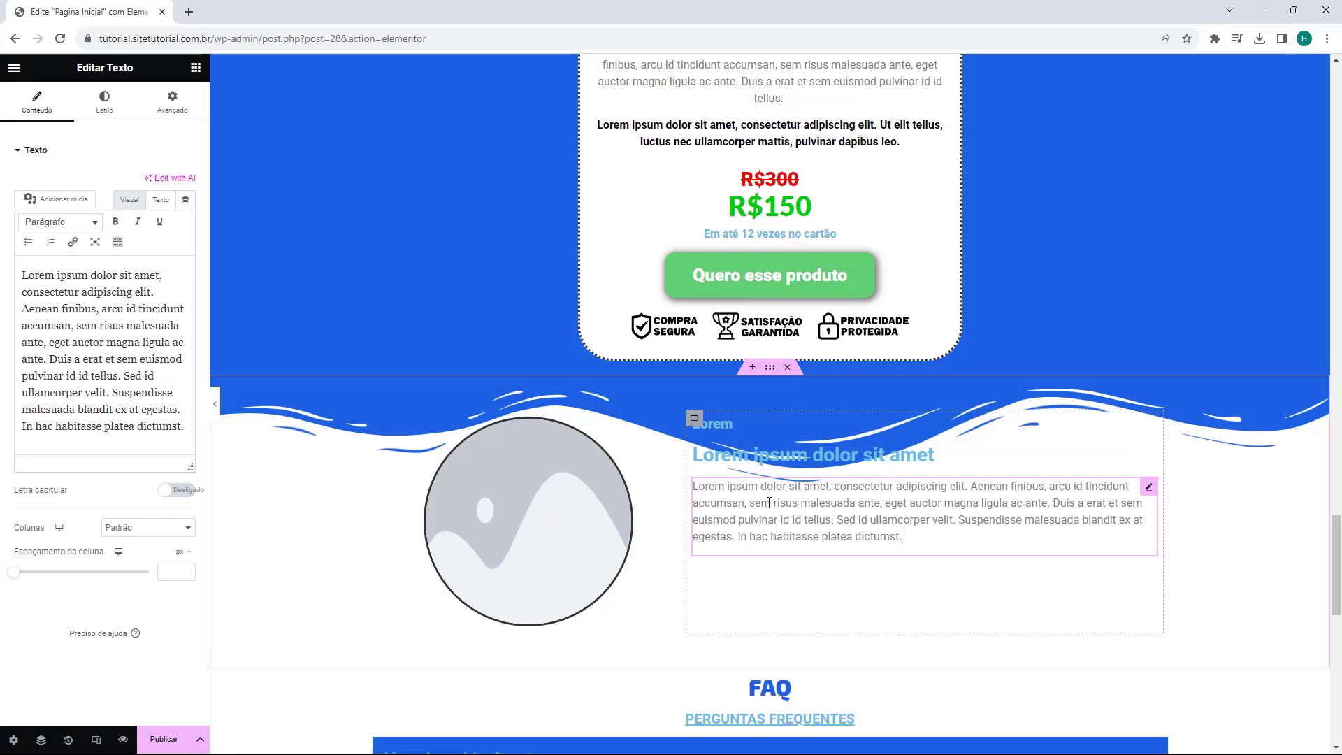
Step: Change the first FAQ accordion item's title to "O produto tem garantia?"
scroll(371, 389, "down", 5)
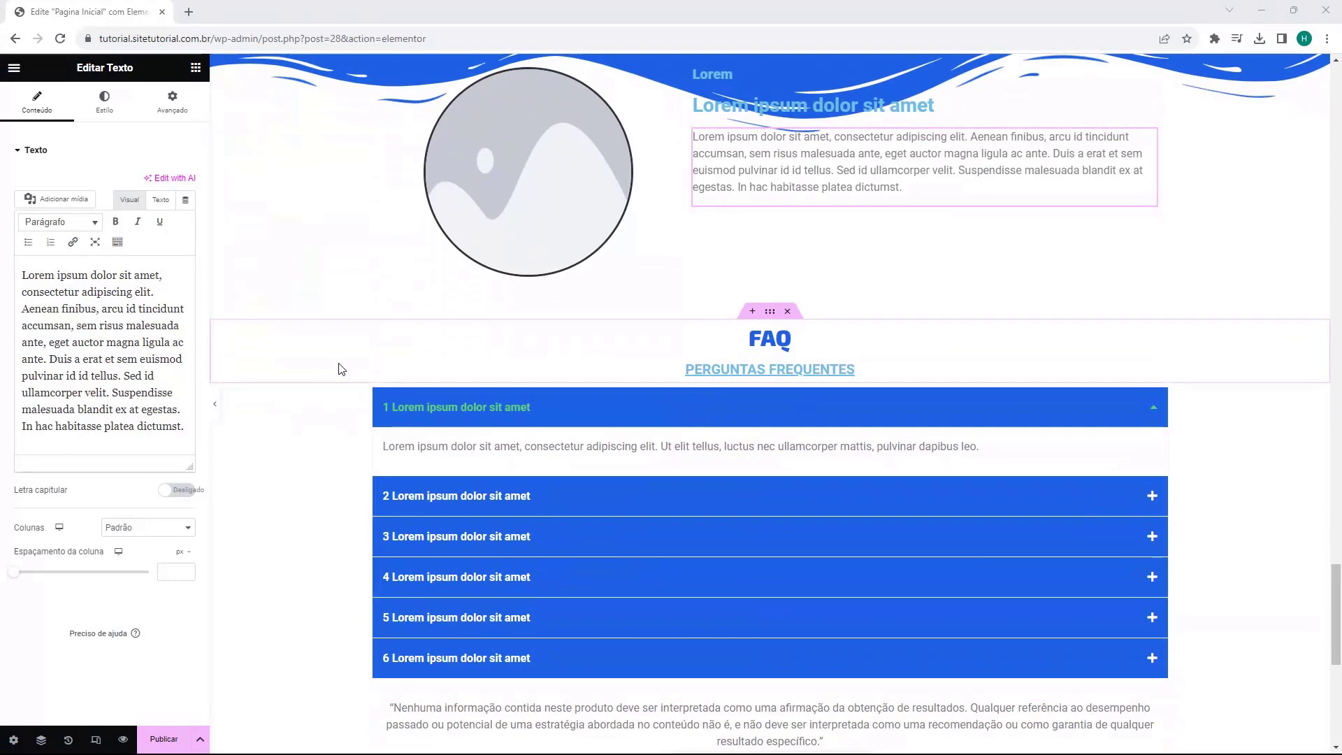
left_click(451, 417)
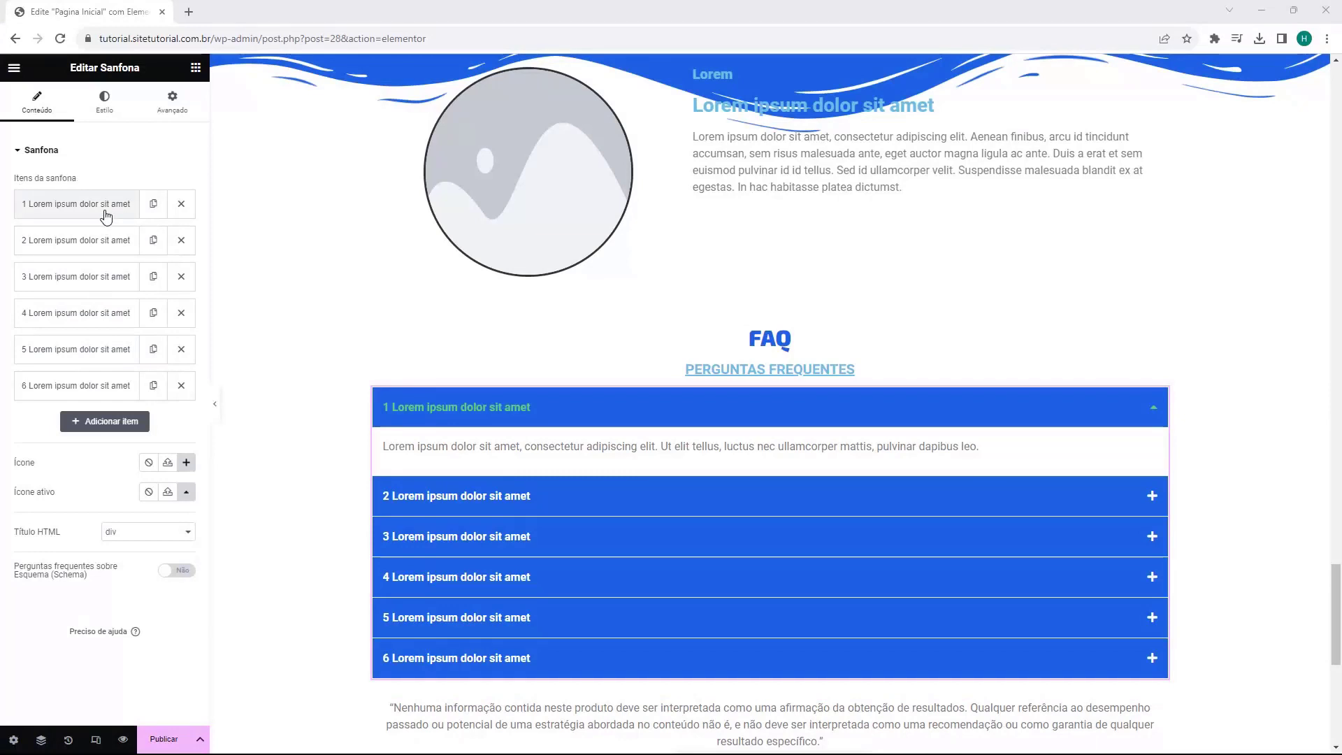
left_click(457, 409)
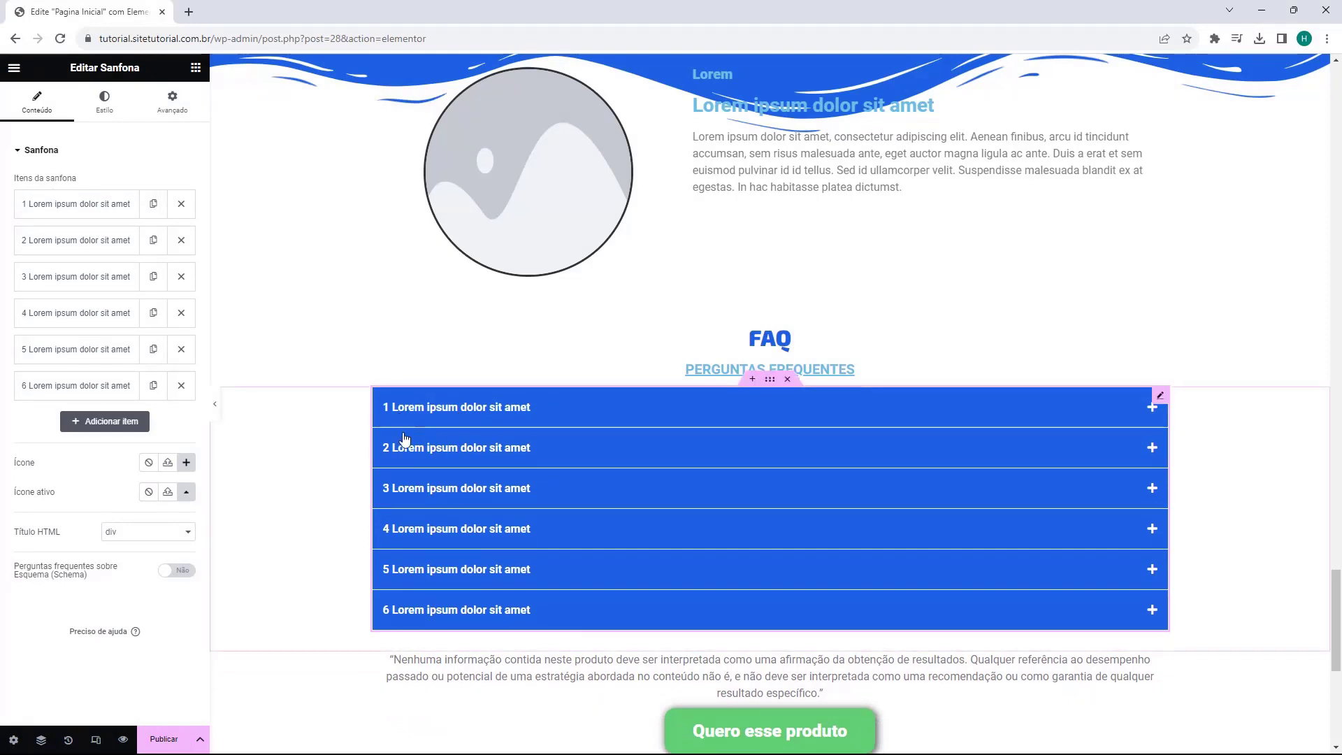
left_click(39, 208)
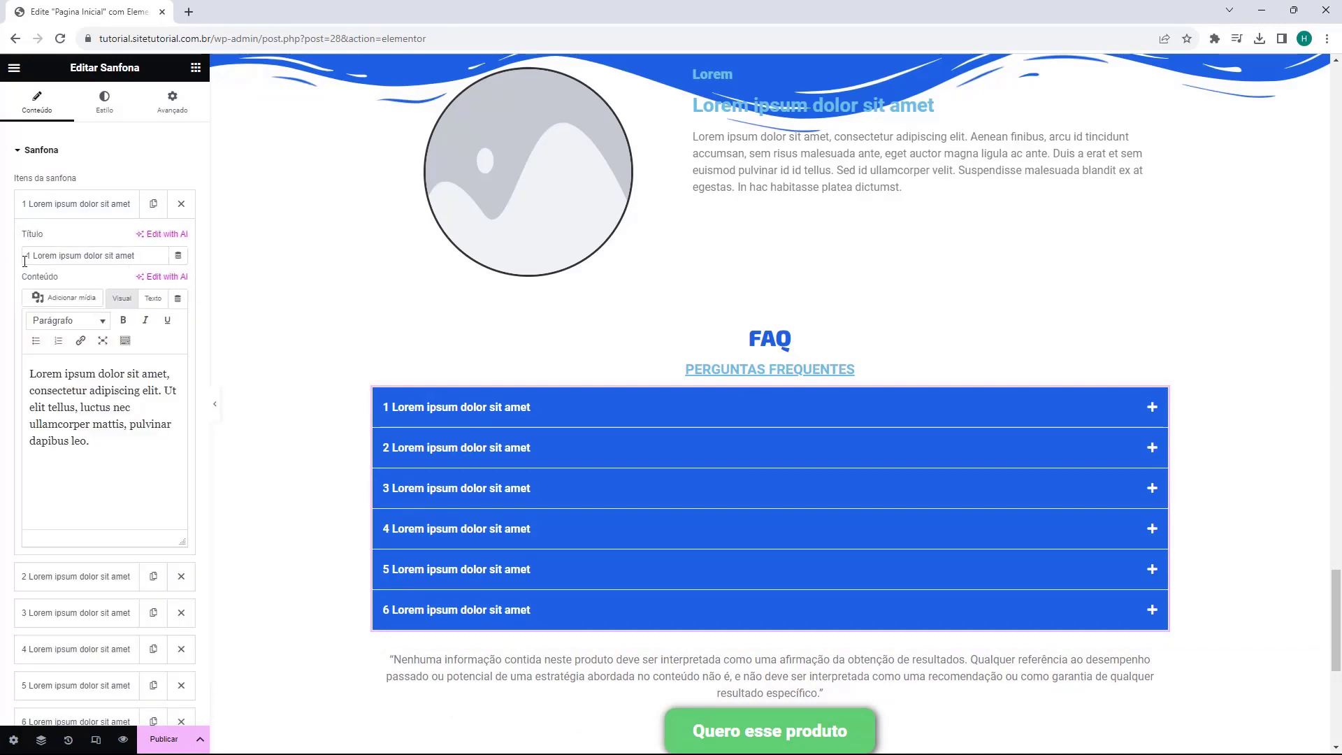
mouse_move(31, 257)
left_mouse_down()
mouse_move(137, 256)
mouse_move(28, 272)
left_mouse_up()
left_click(136, 256)
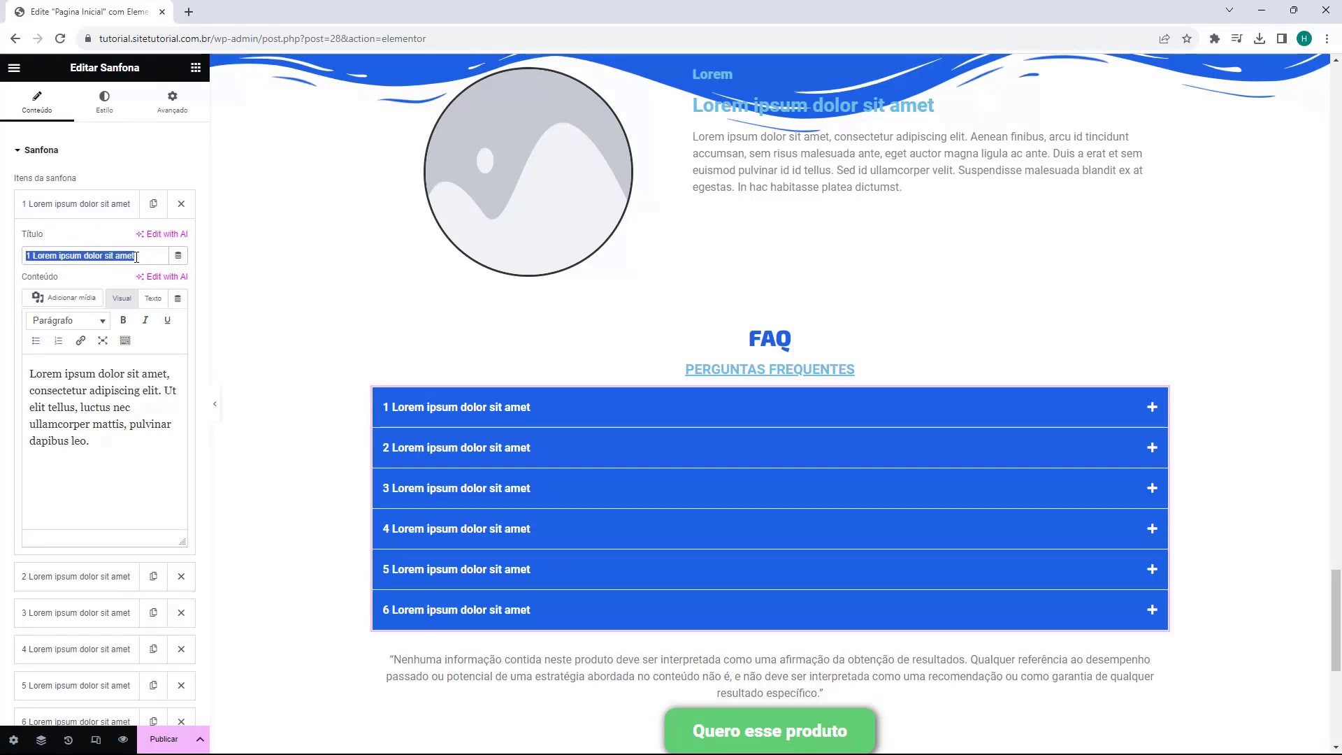
type("O produto tem garantia?")
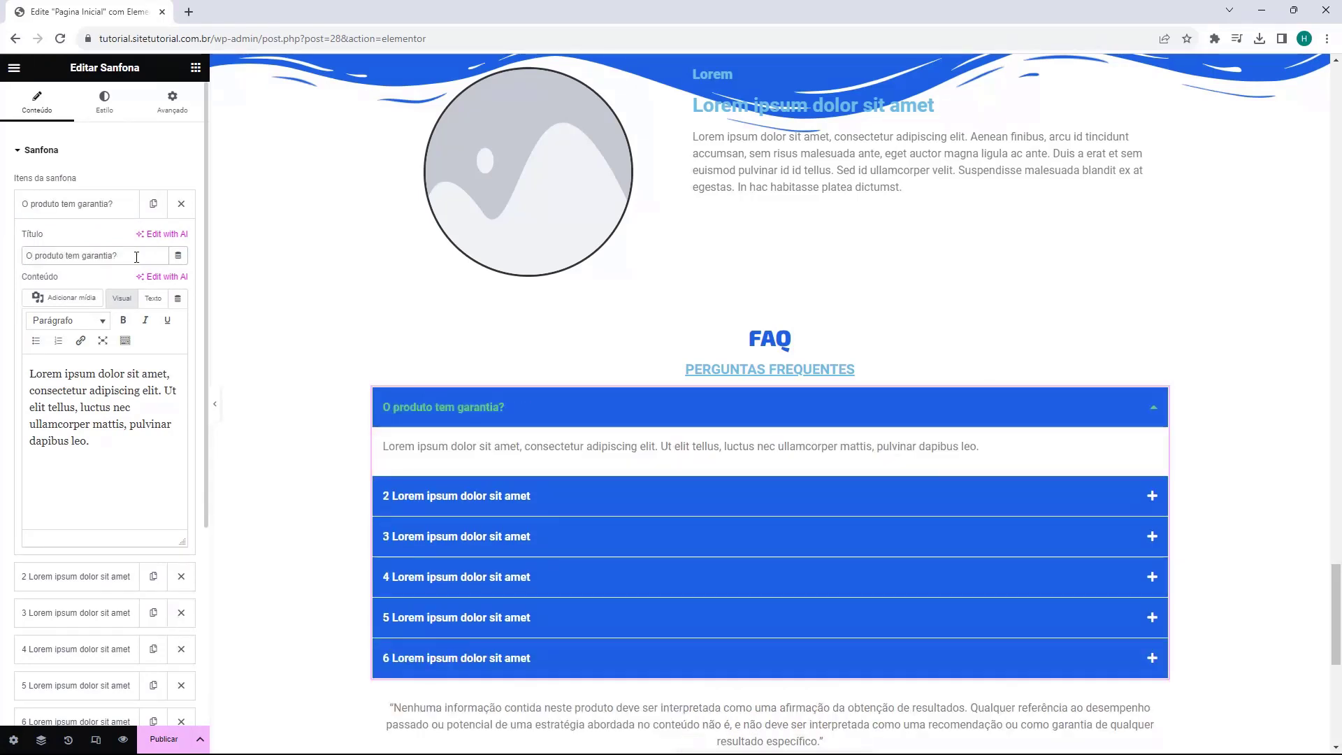
Step: Replace the first FAQ item's answer with "Todo produto tem 7 dias de garantia"
triple_click(53, 392)
left_click(455, 409)
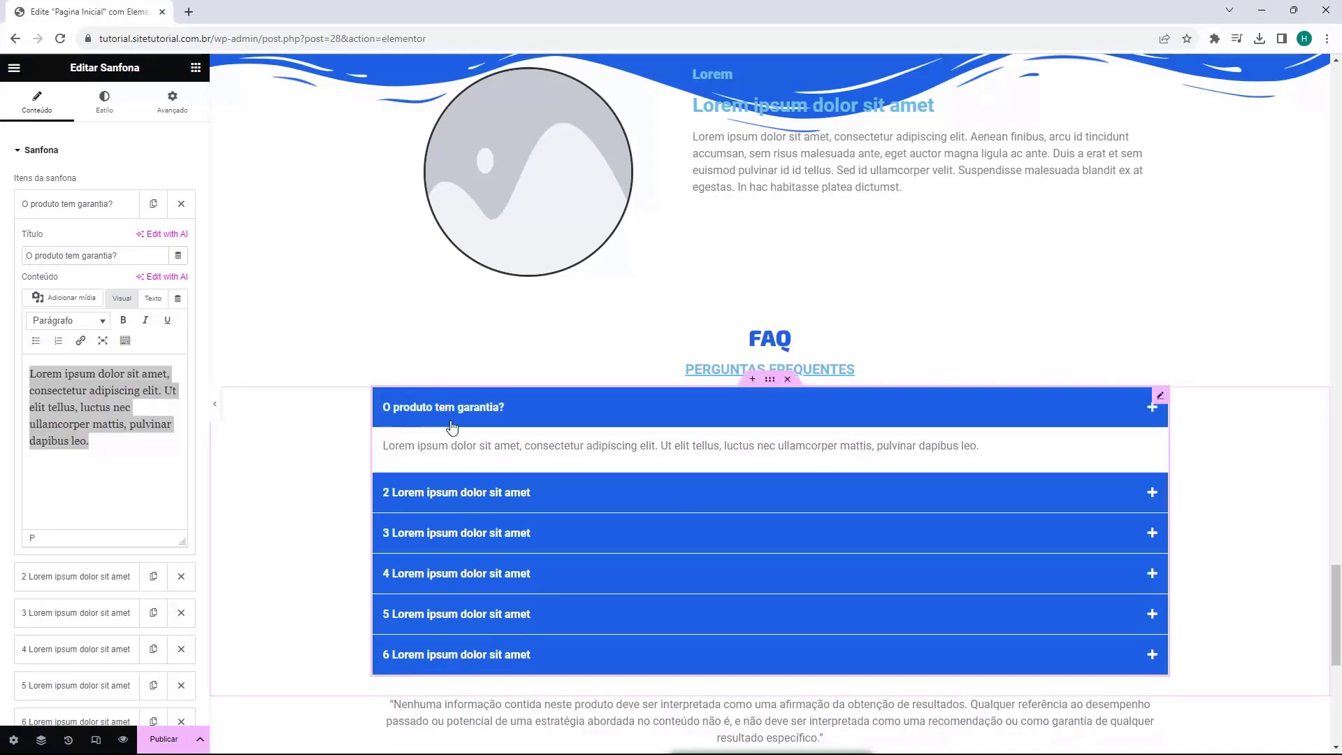
left_click(148, 409)
triple_click(73, 389)
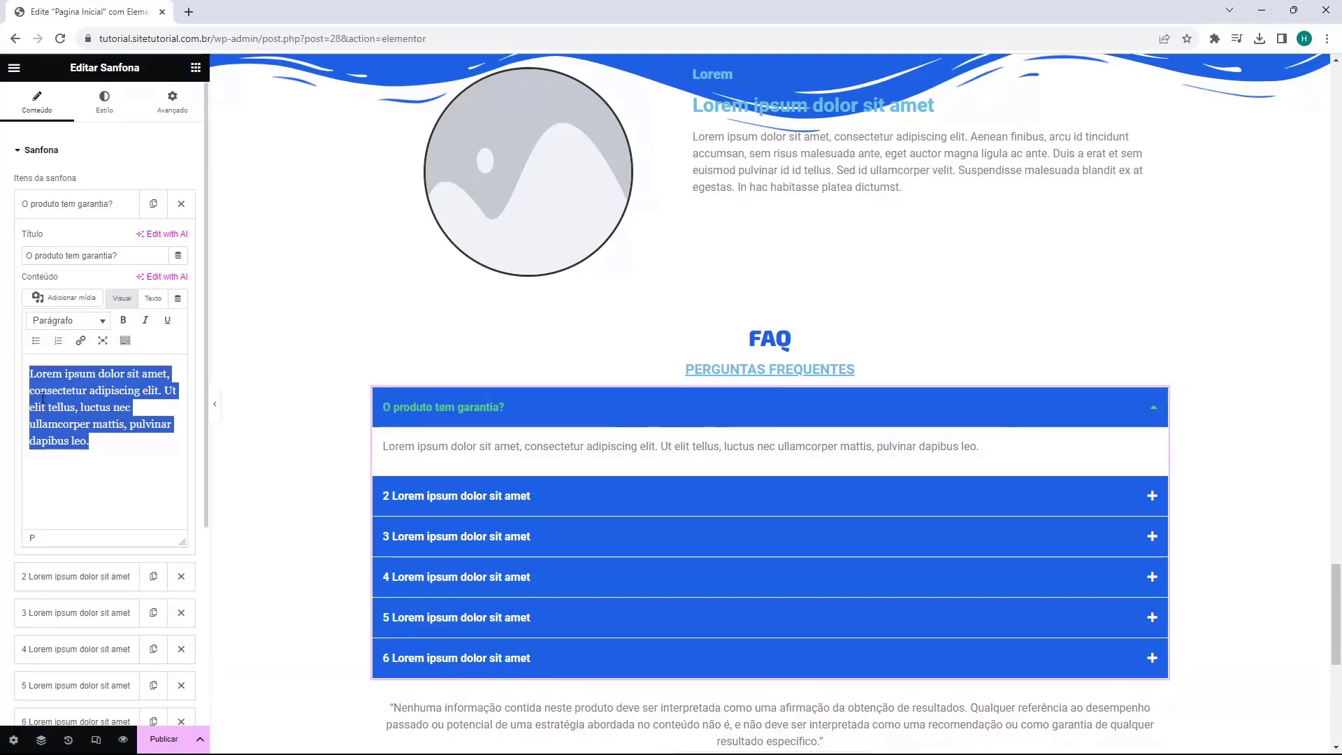
type("Todo produto tem 7 dias de garantia")
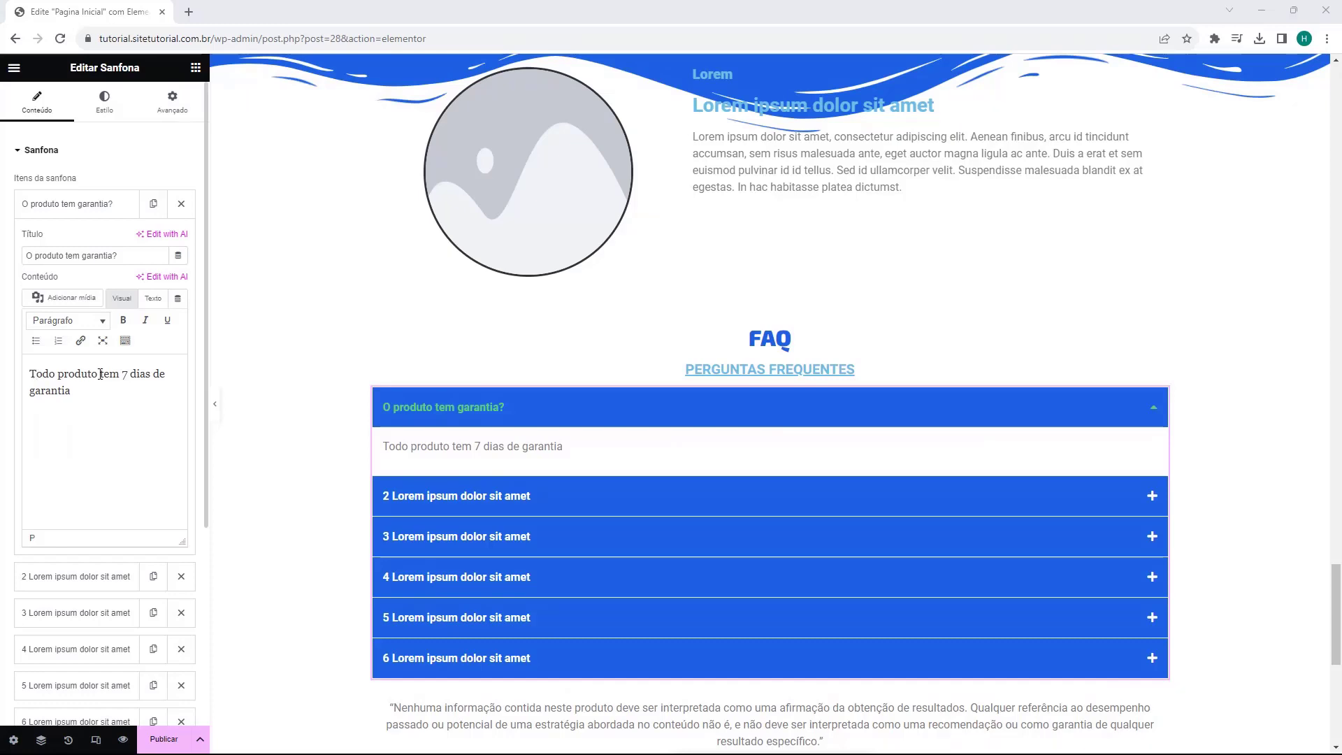
Step: Collapse and expand the first FAQ item in the page preview to check its question and answer
left_click(513, 412)
left_click(399, 418)
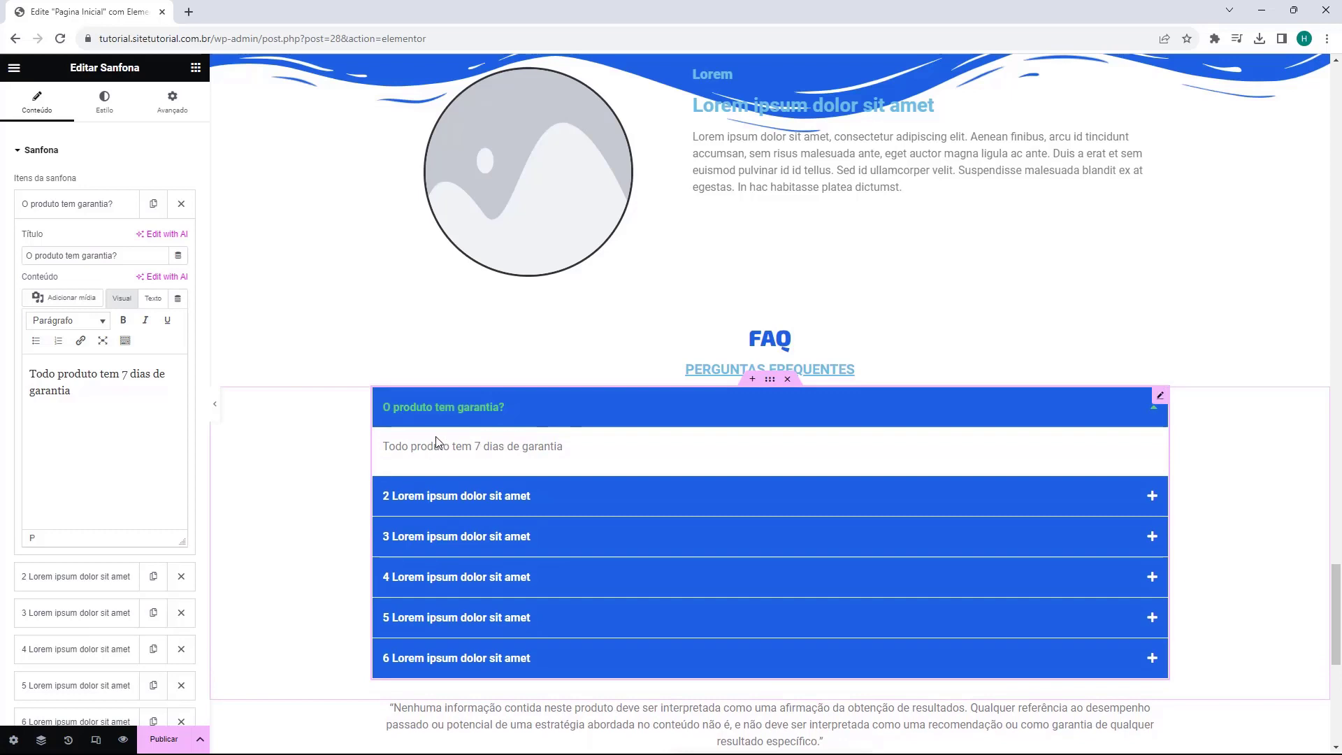
left_click(514, 419)
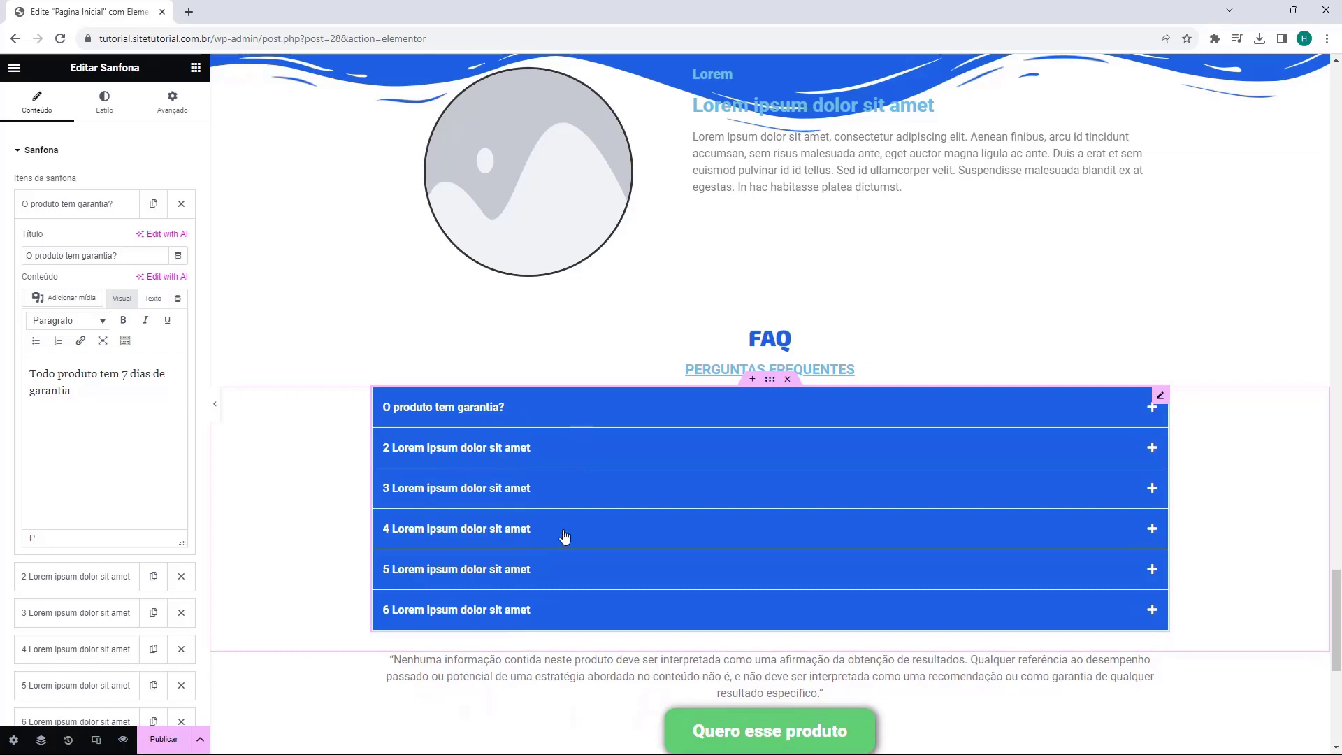
Step: Look over the disclaimer text's settings below the FAQ and view the purchase button, social links and footer
scroll(548, 579, "down", 3)
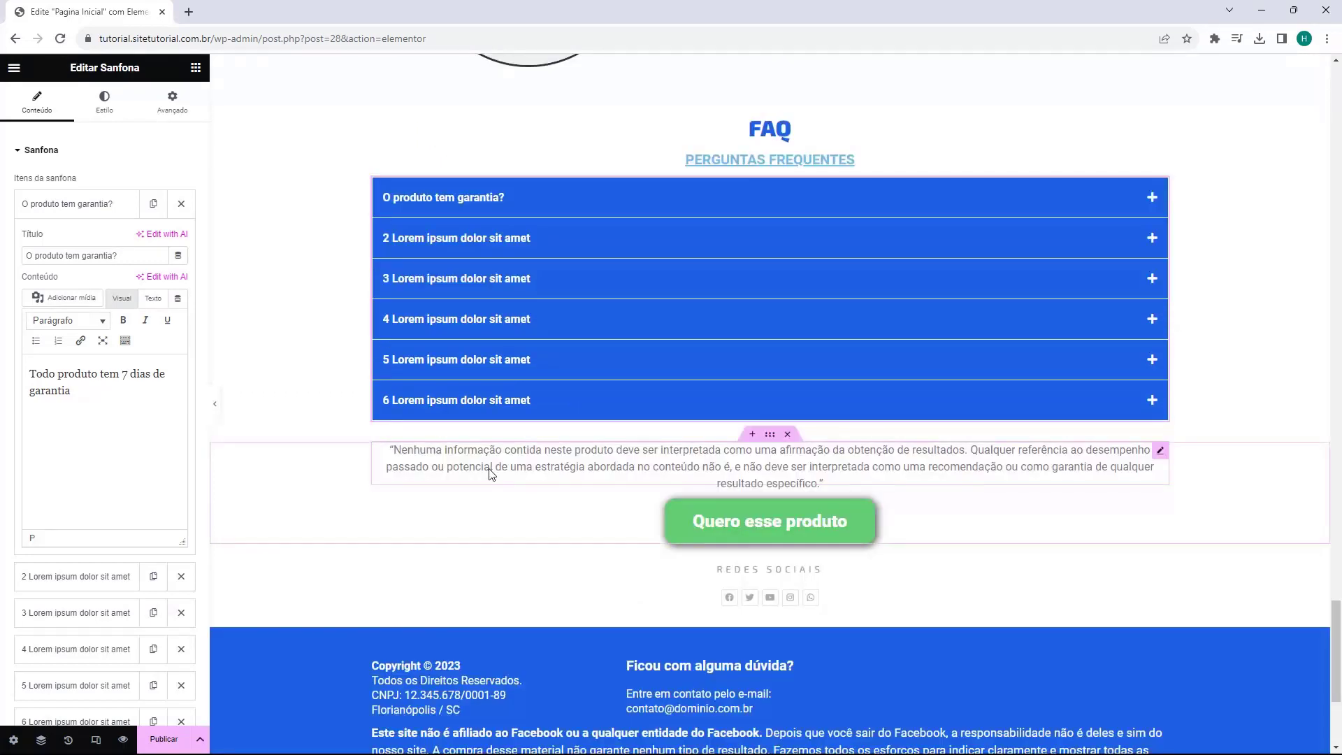
left_click(491, 473)
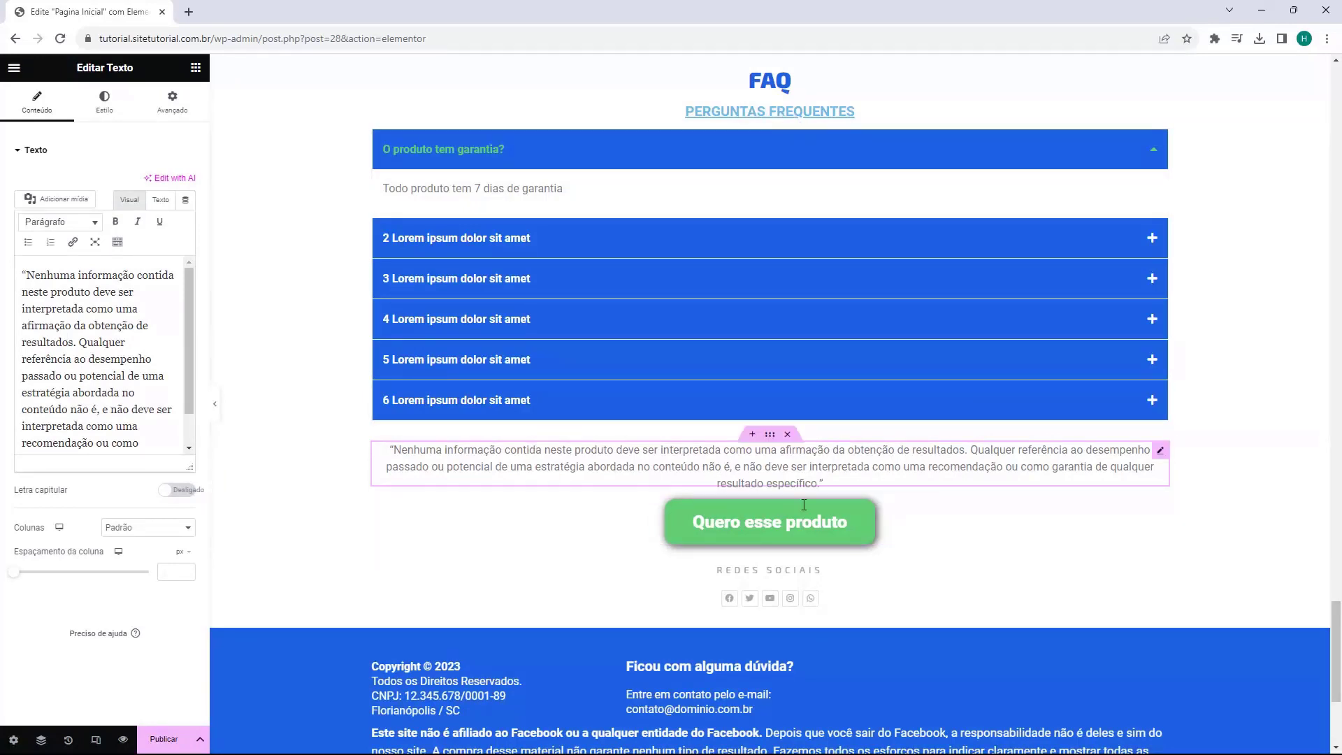
scroll(641, 450, "down", 2)
scroll(644, 455, "down", 1)
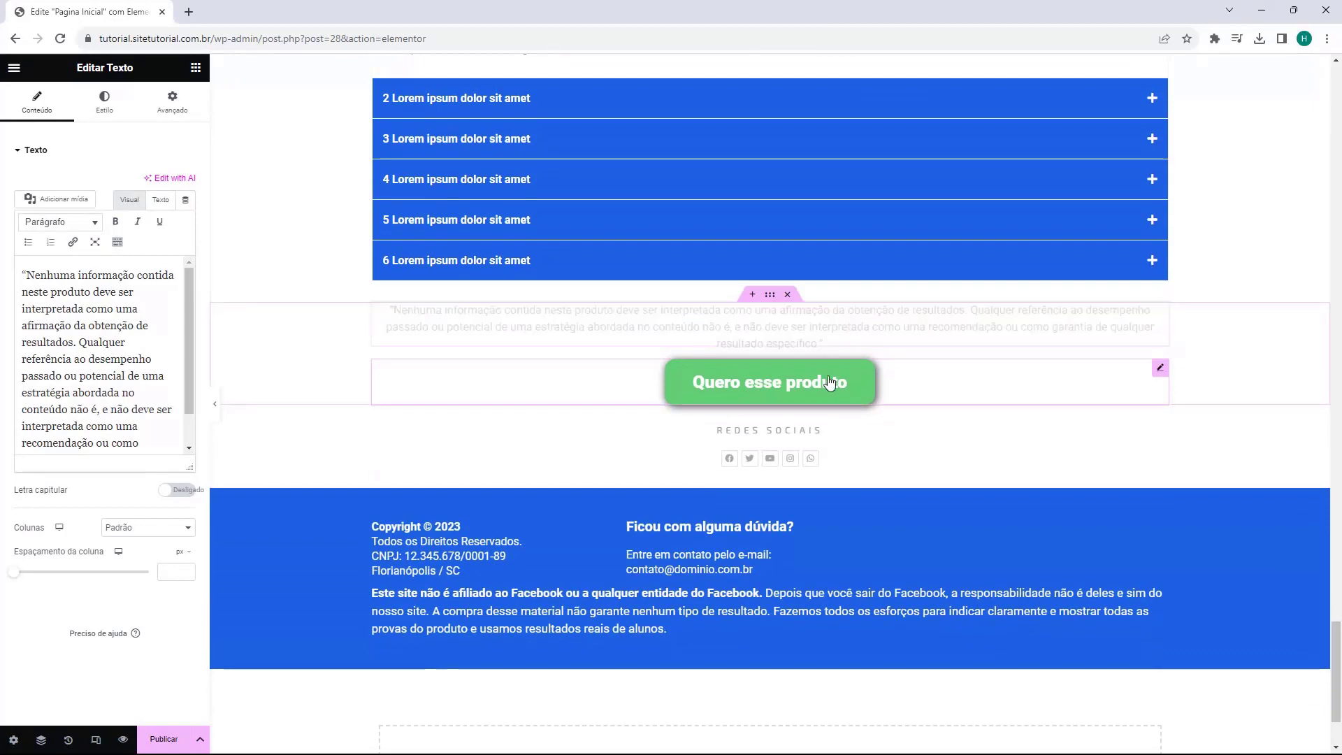
left_click(829, 382)
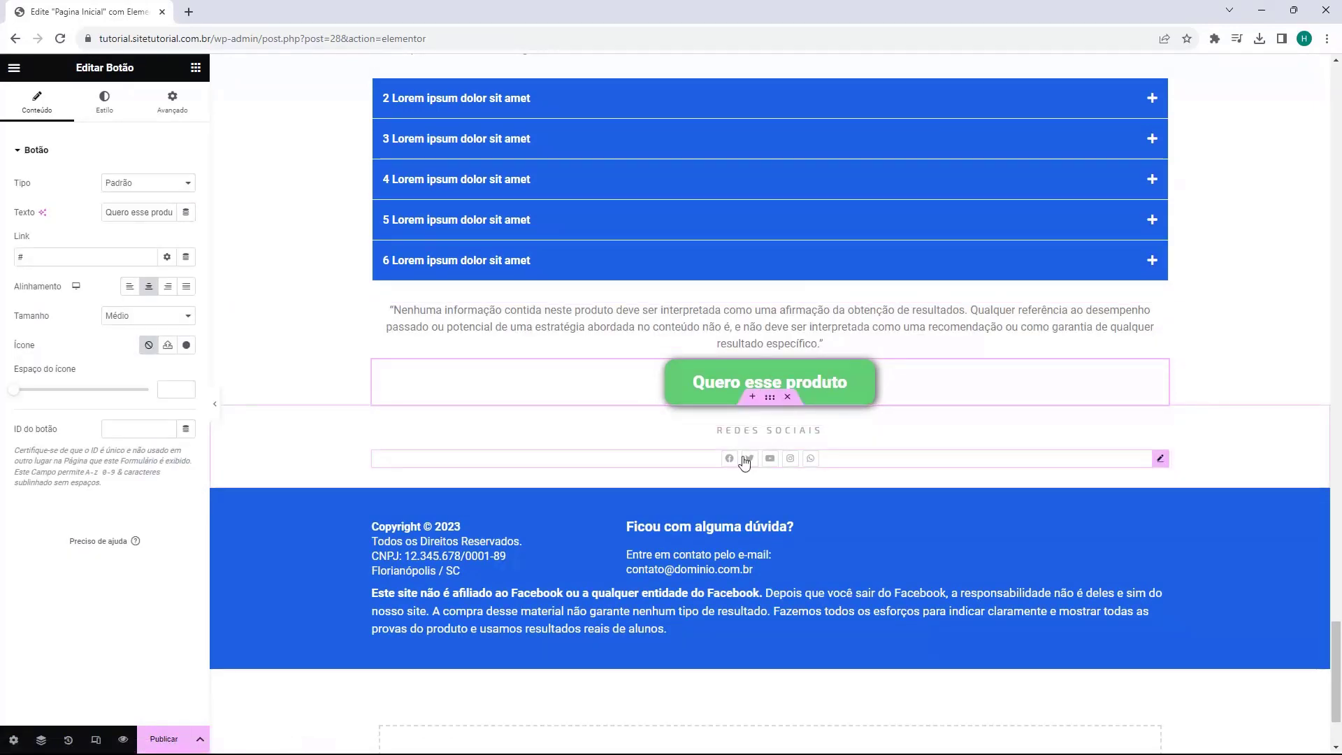
left_click(829, 465)
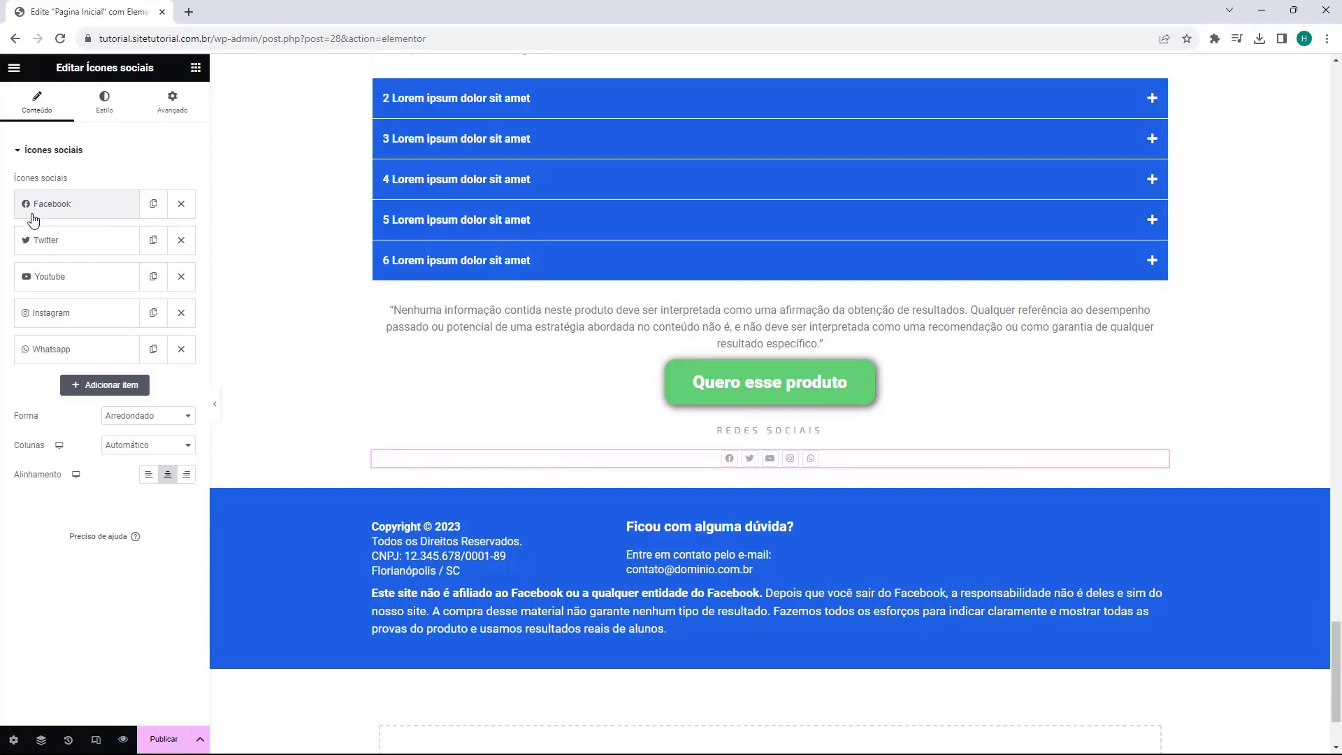
left_click(81, 207)
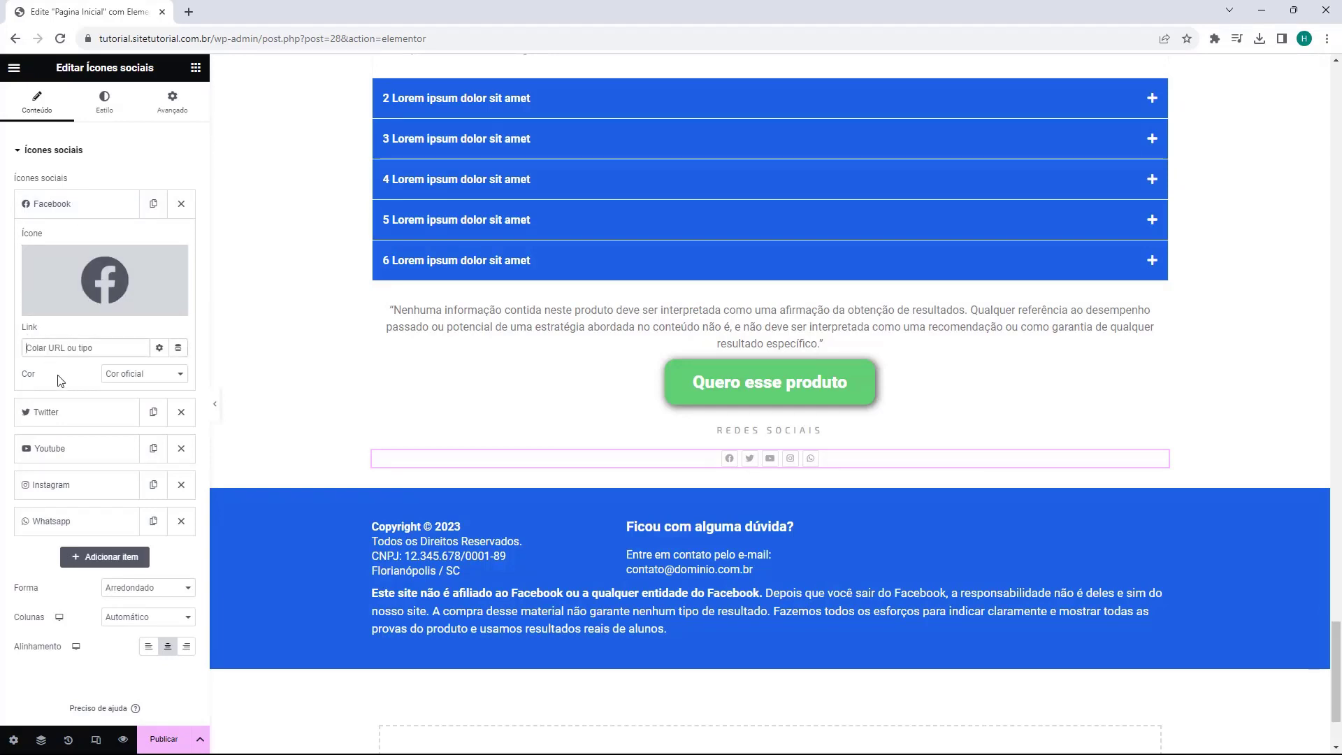
type("https")
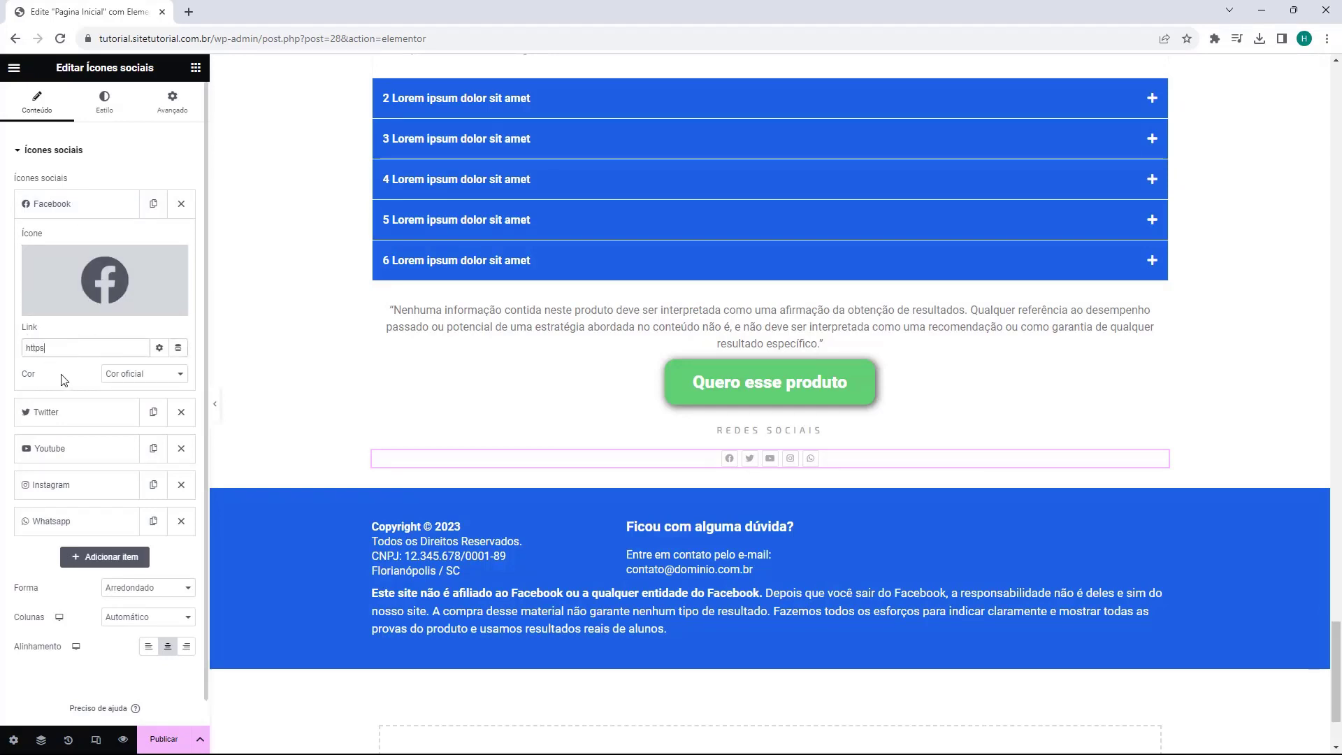
type("://")
type("facebook.com")
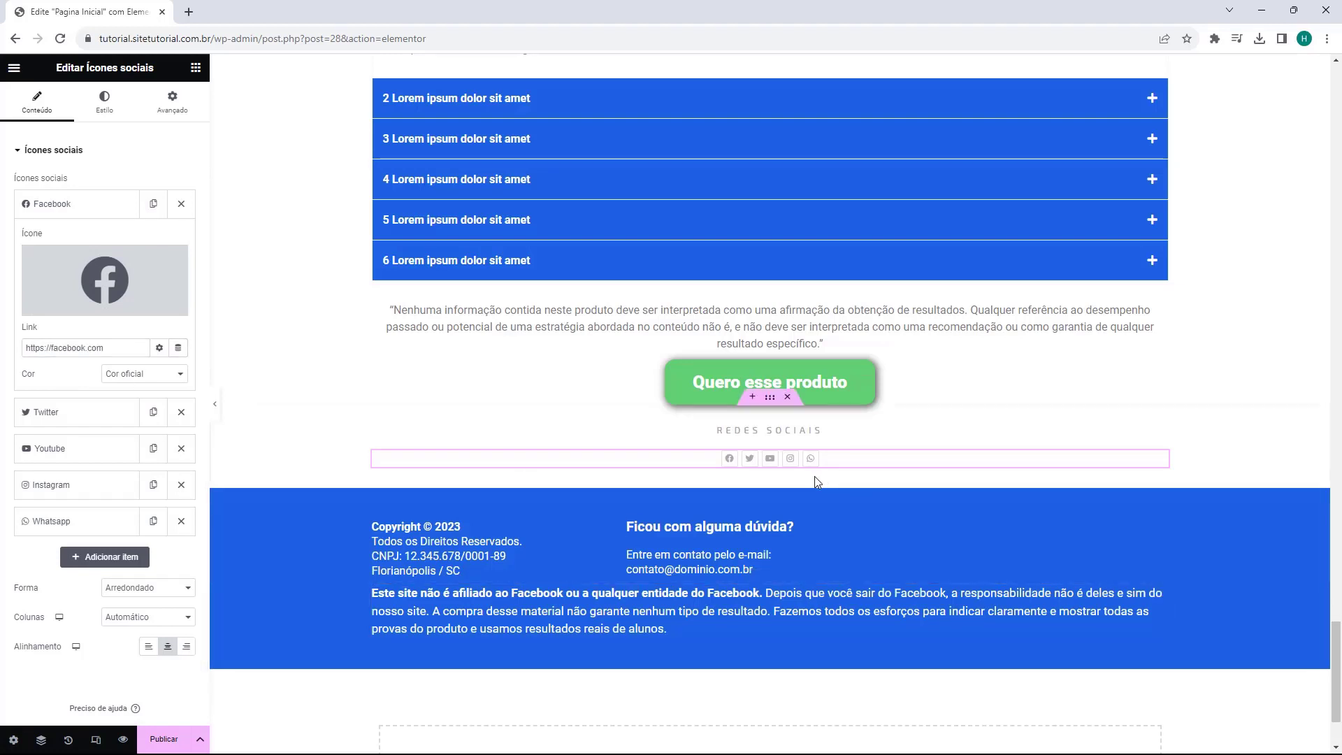
Step: Collapse the Facebook item's settings and add a new item to the social icons
mouse_move(112, 314)
left_click(83, 210)
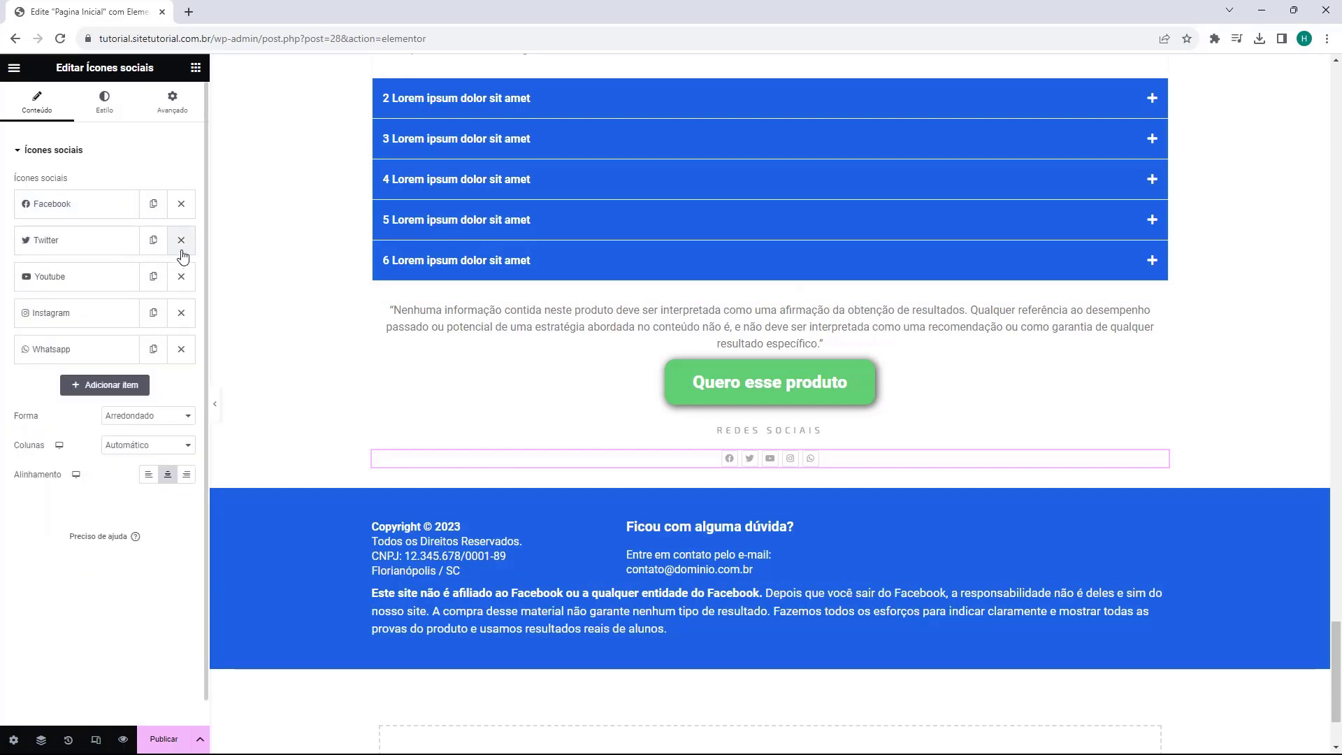
left_click(98, 385)
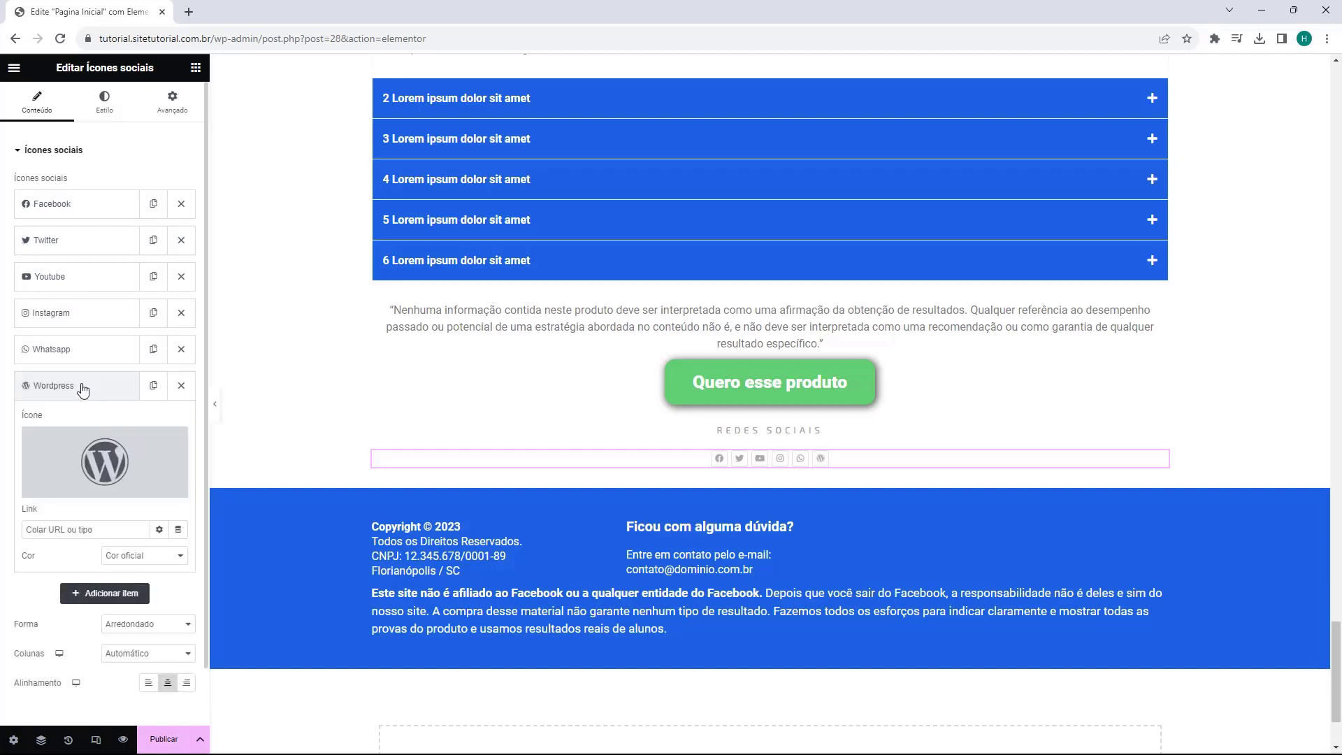
mouse_move(65, 472)
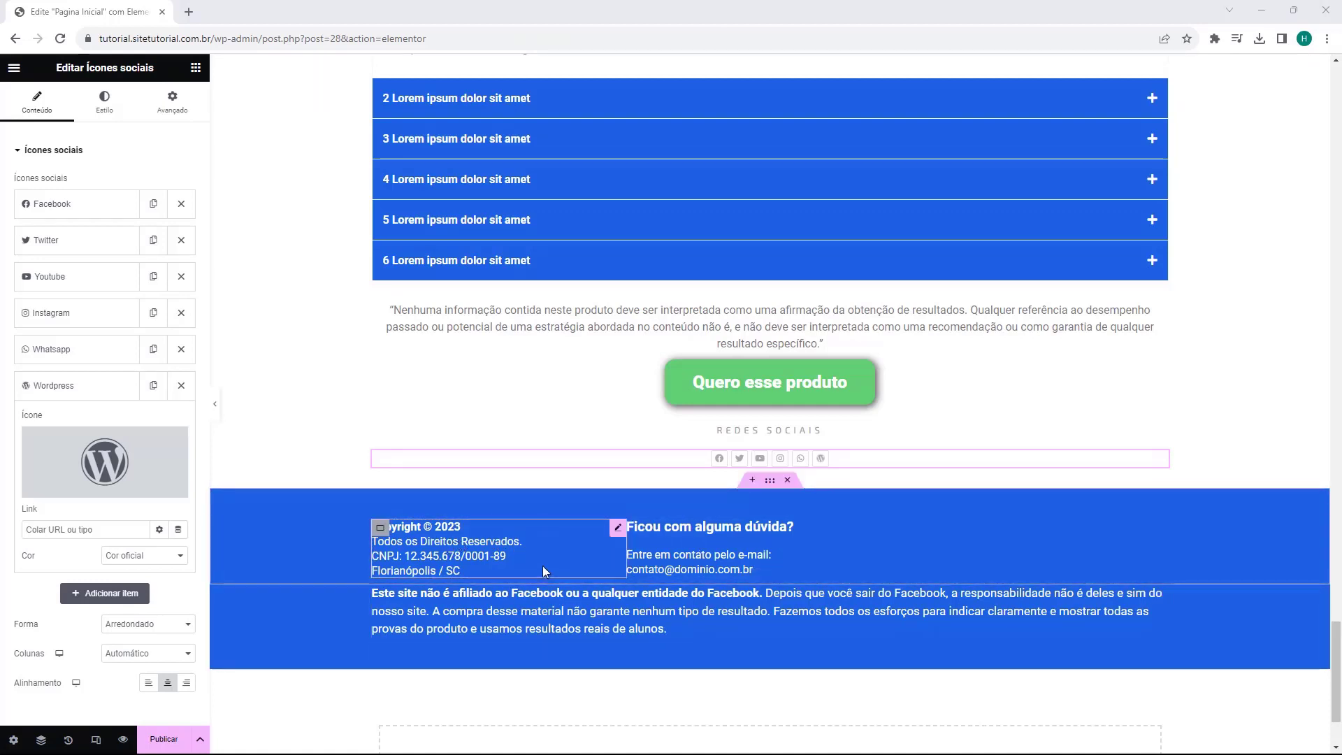
Step: Open the footer's copyright text for editing and examine its company registration number and city lines
left_click(613, 531)
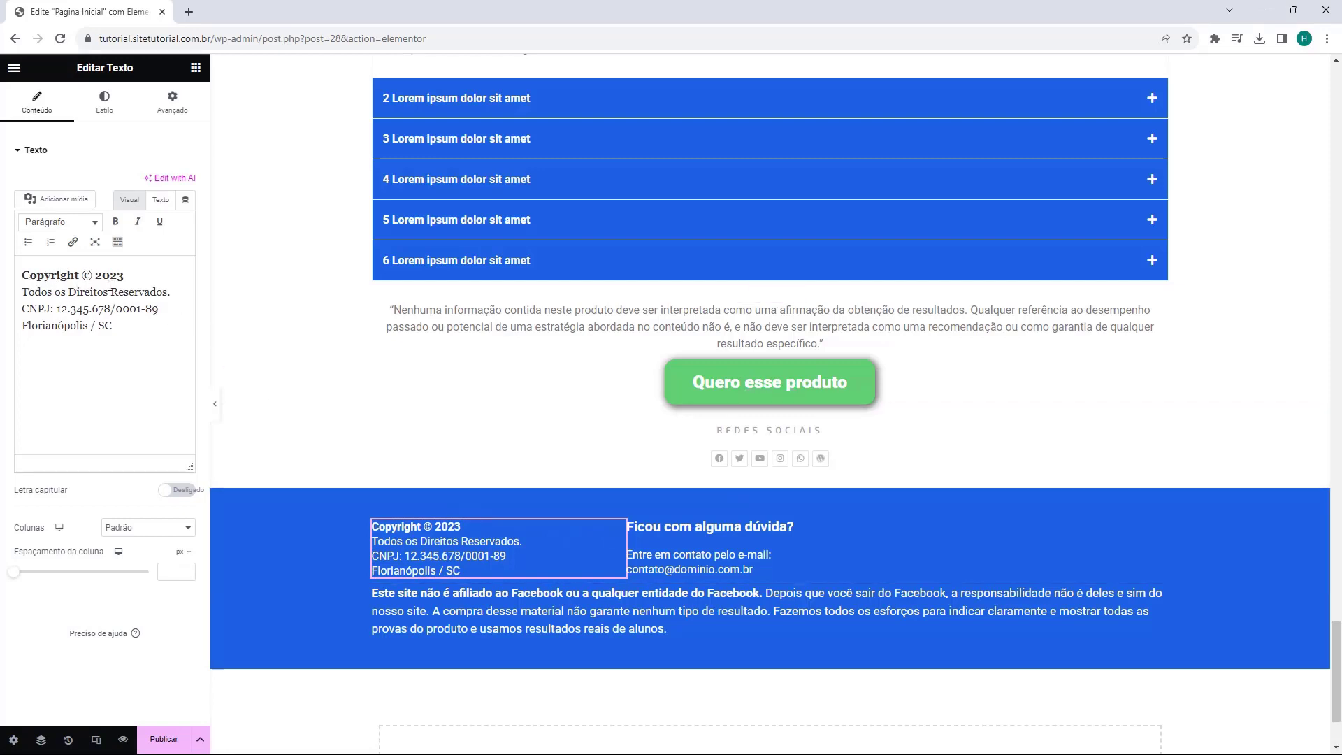
left_click_drag(57, 308, 170, 302)
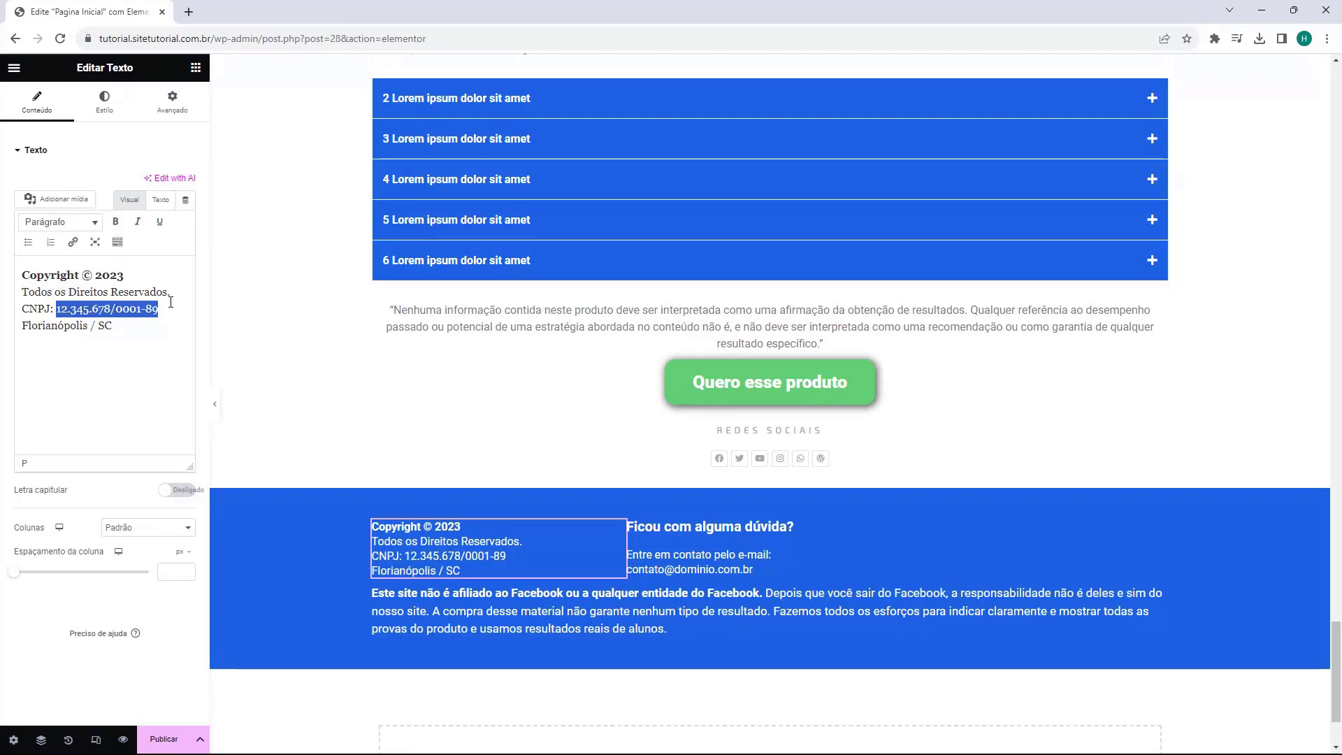
left_click(40, 338)
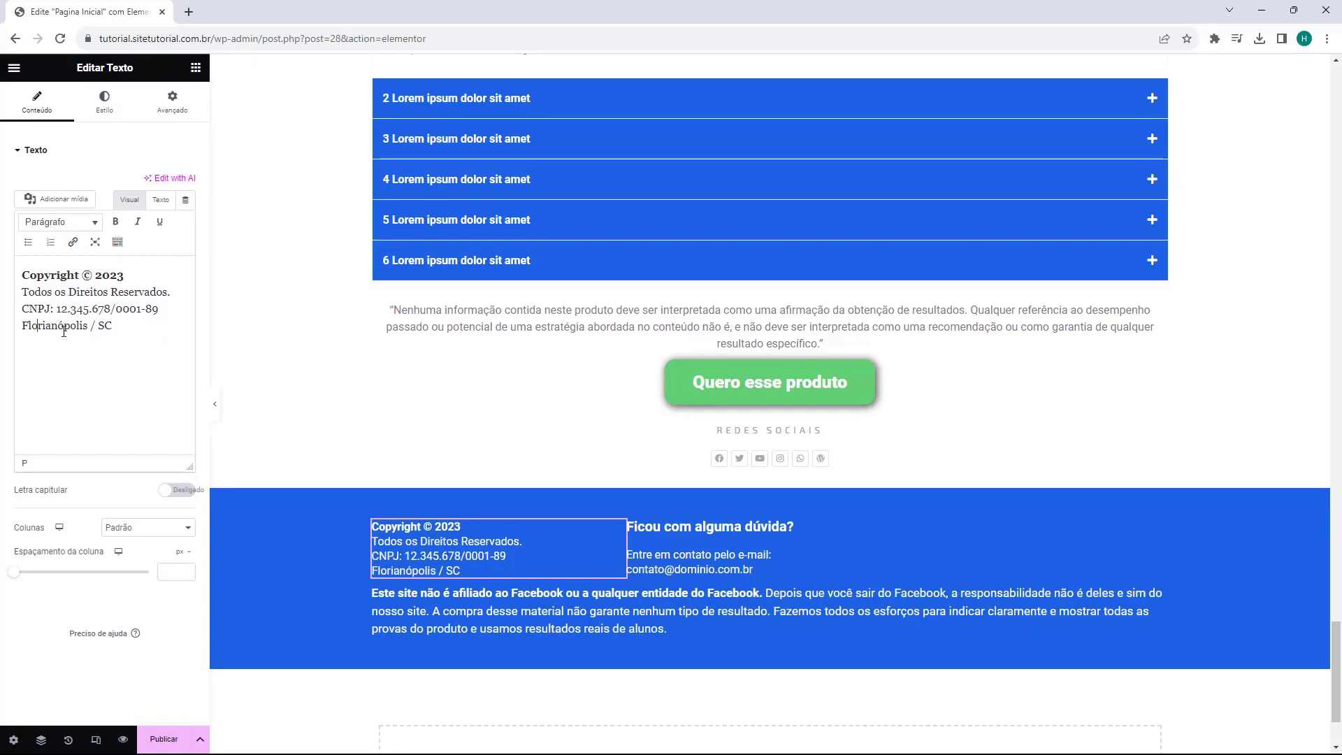
left_click(648, 565)
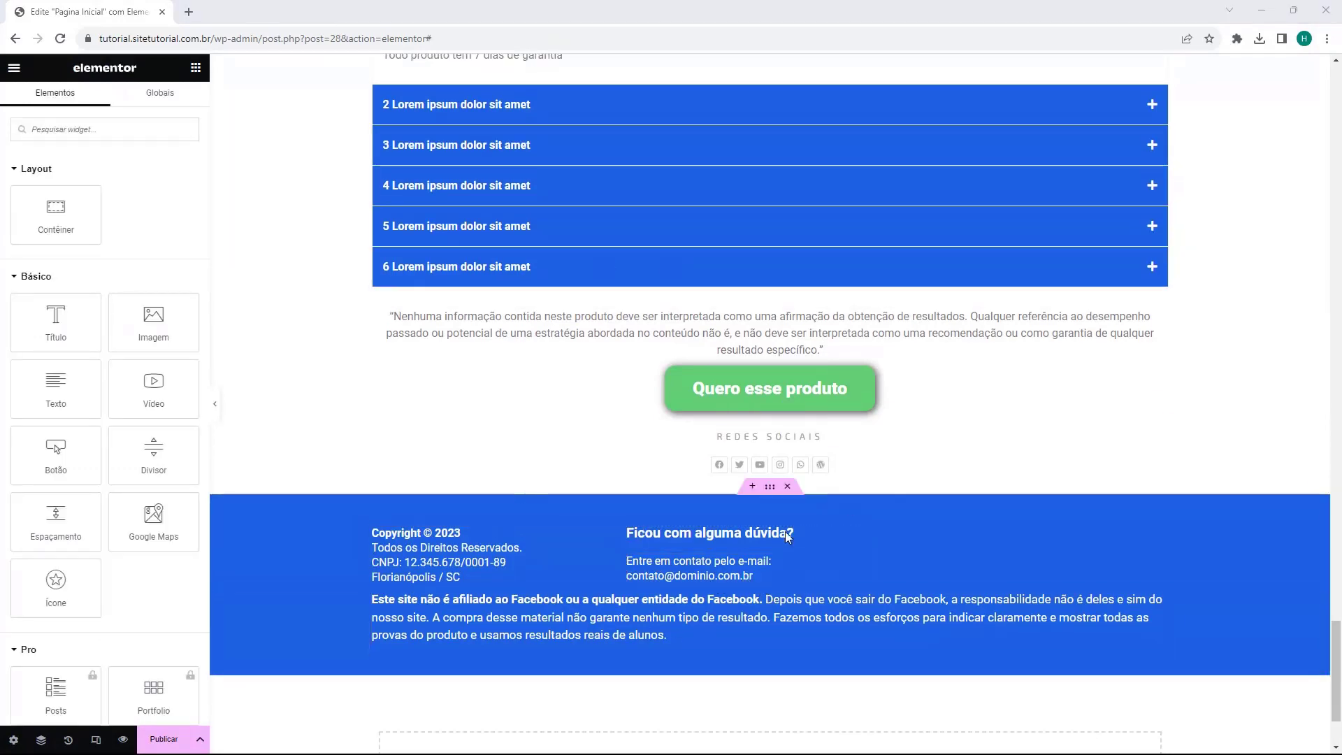
Step: Review the page from the footer up to the hero section, and return to the "Quanto vai custar tudo isso?" pricing section
scroll(448, 551, "up", 10)
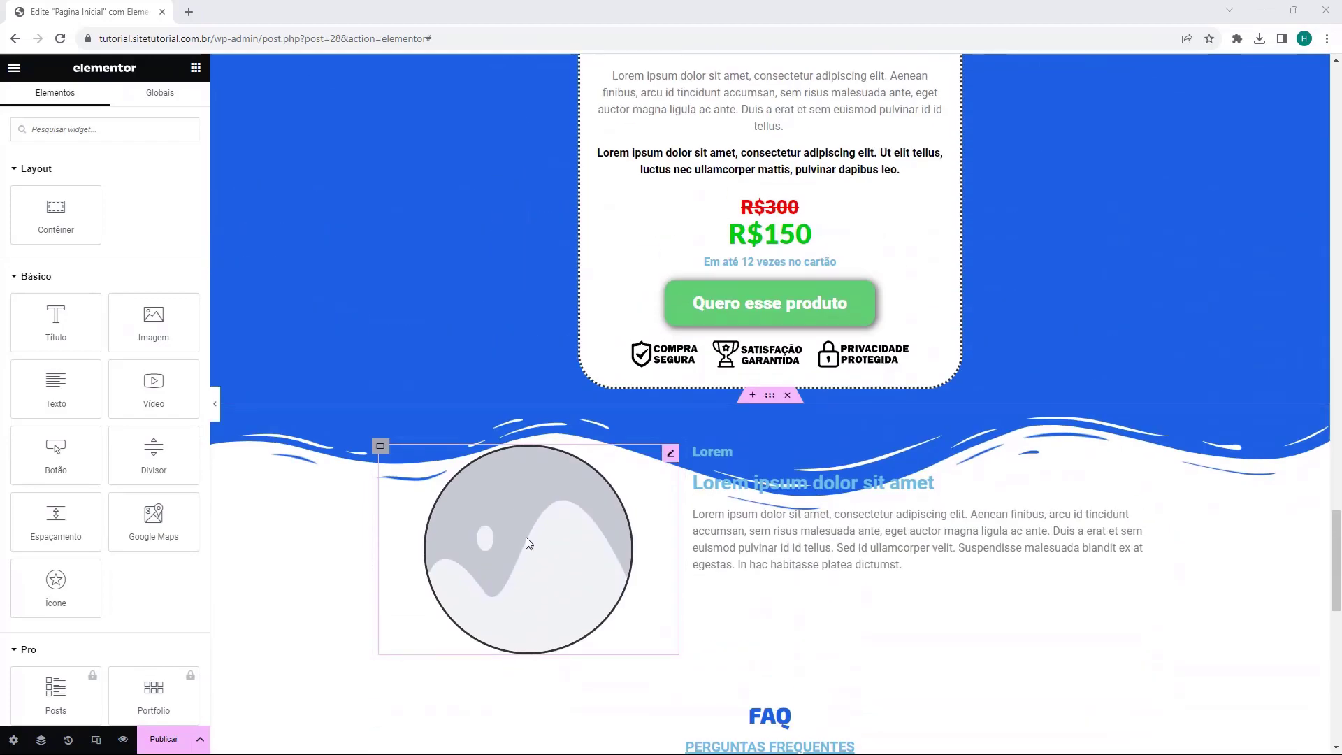
scroll(475, 559, "up", 15)
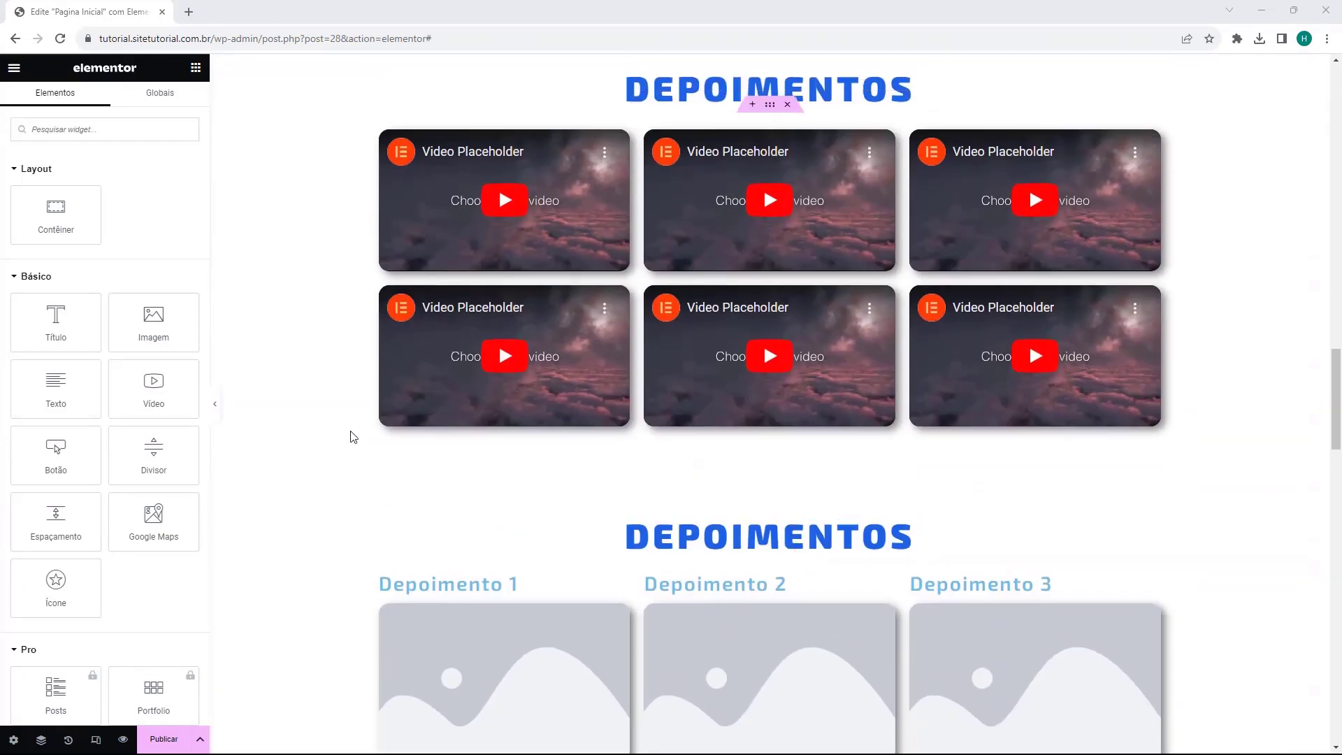
scroll(347, 434, "up", 5)
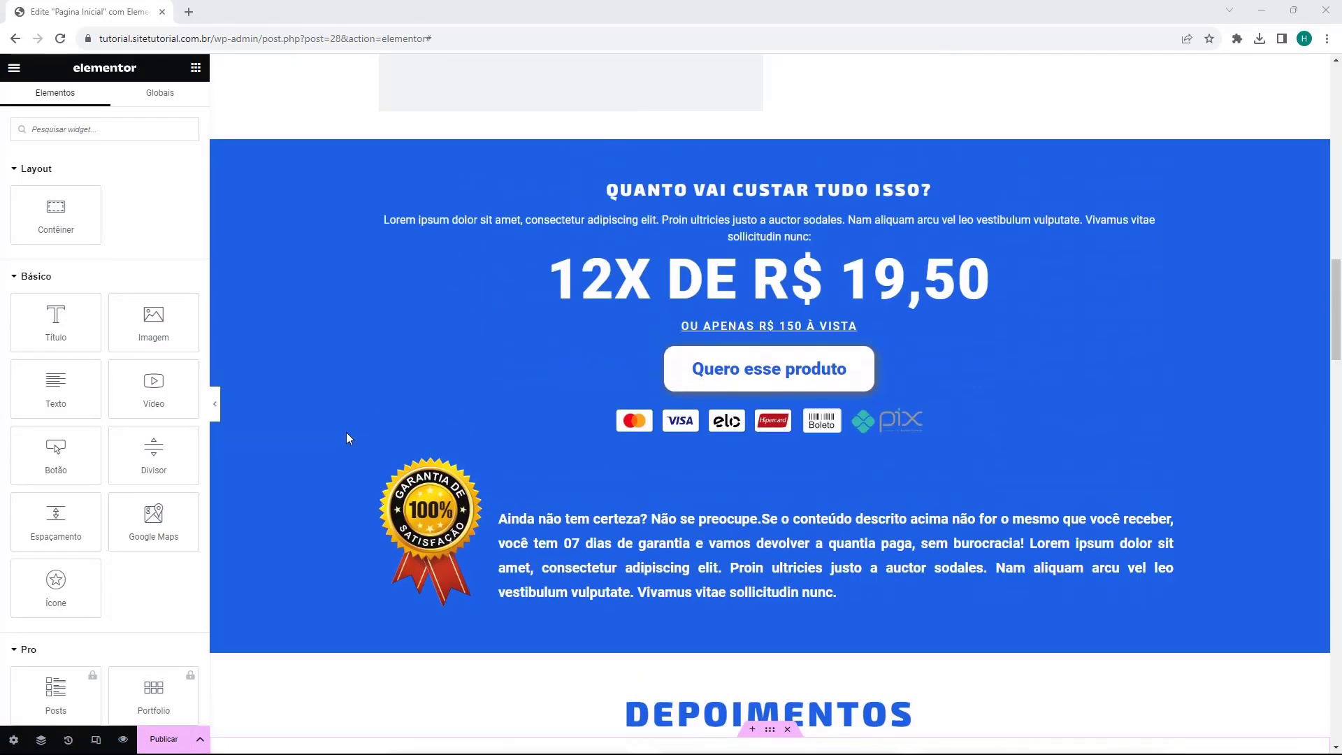
scroll(333, 408, "up", 10)
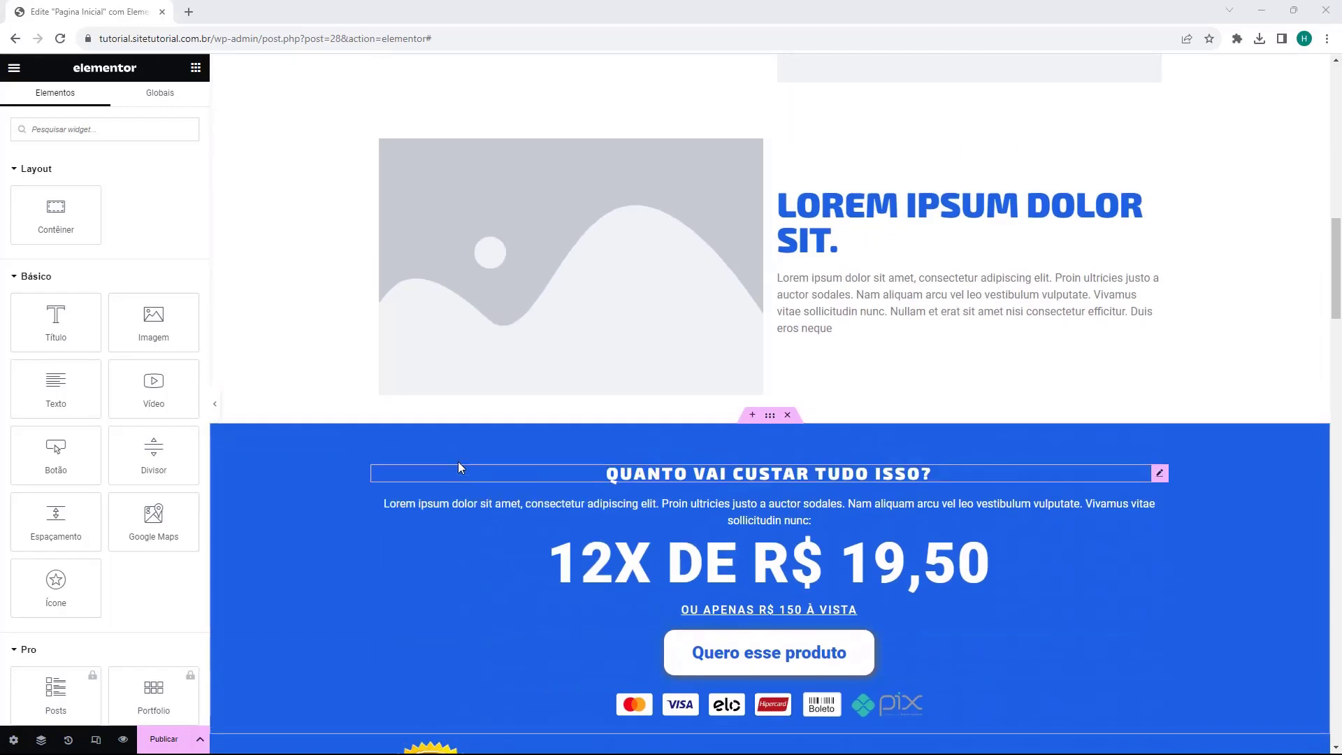
scroll(460, 467, "up", 8)
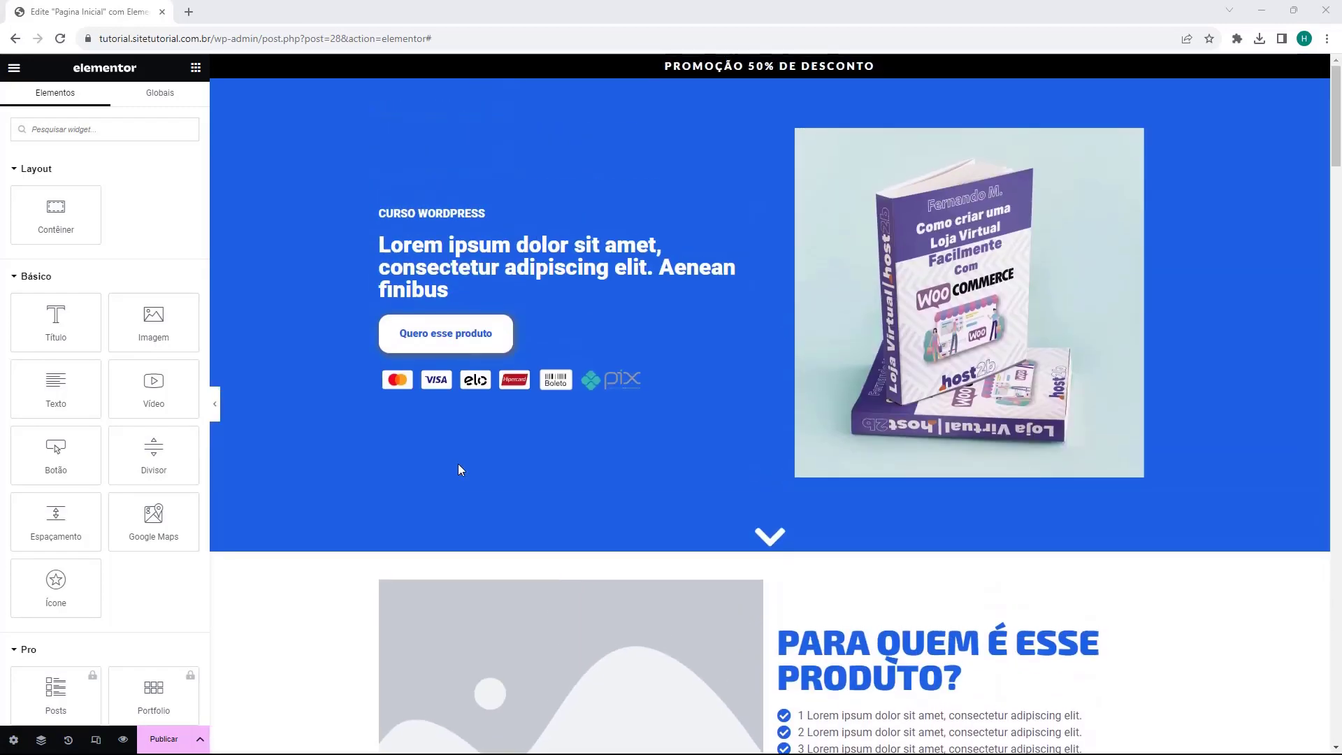
scroll(530, 421, "down", 10)
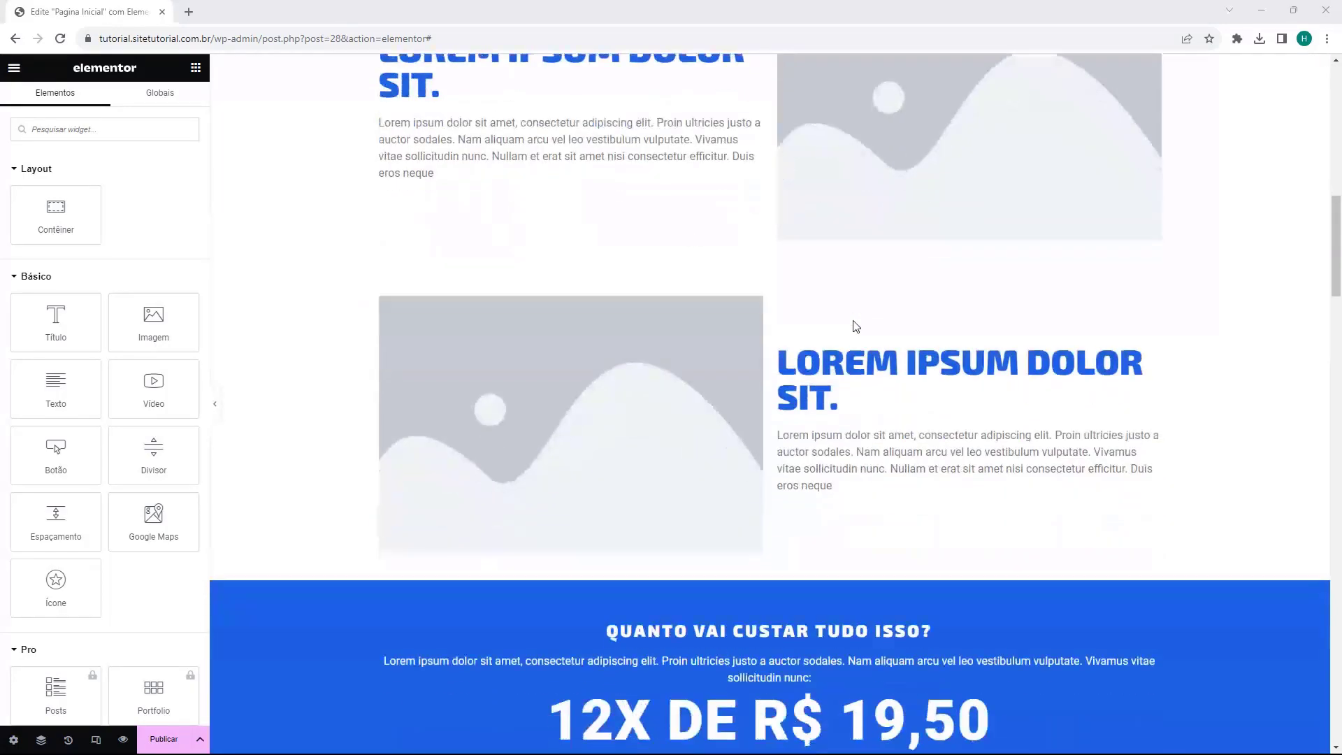
scroll(856, 326, "down", 3)
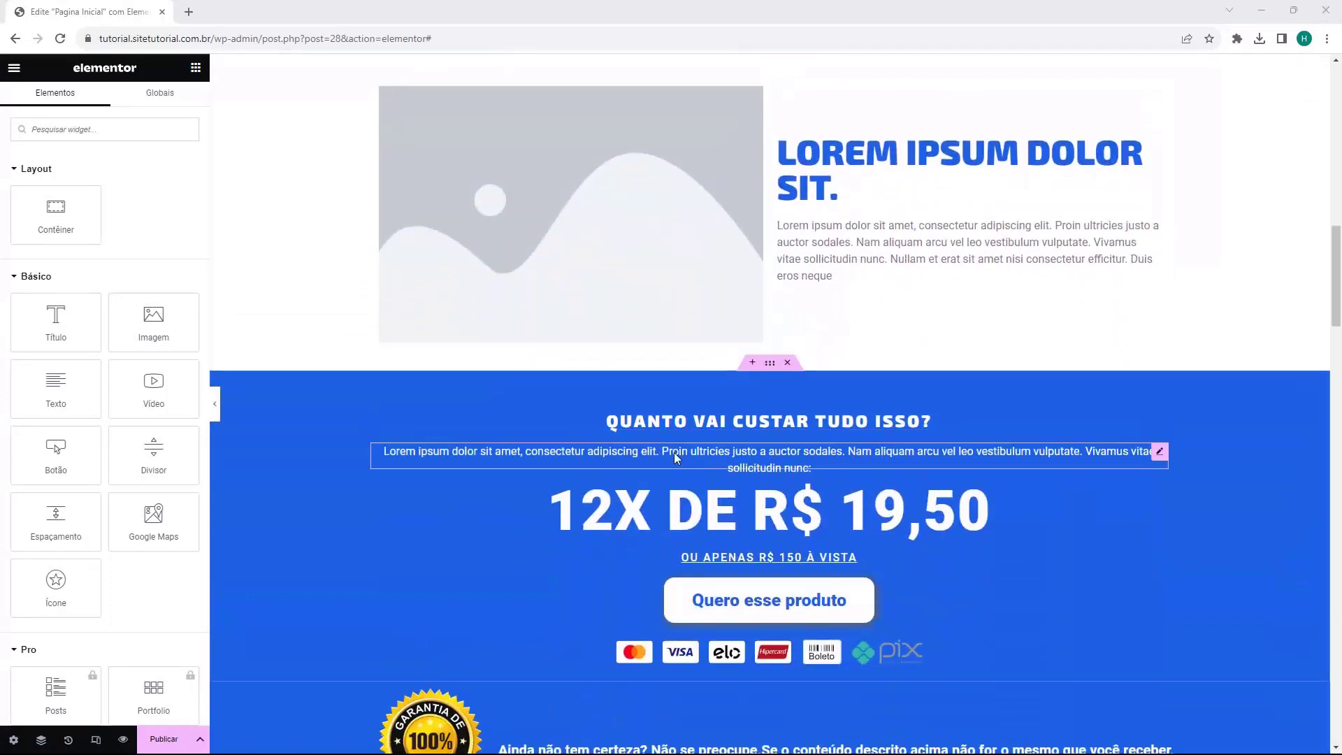
scroll(564, 557, "down", 2)
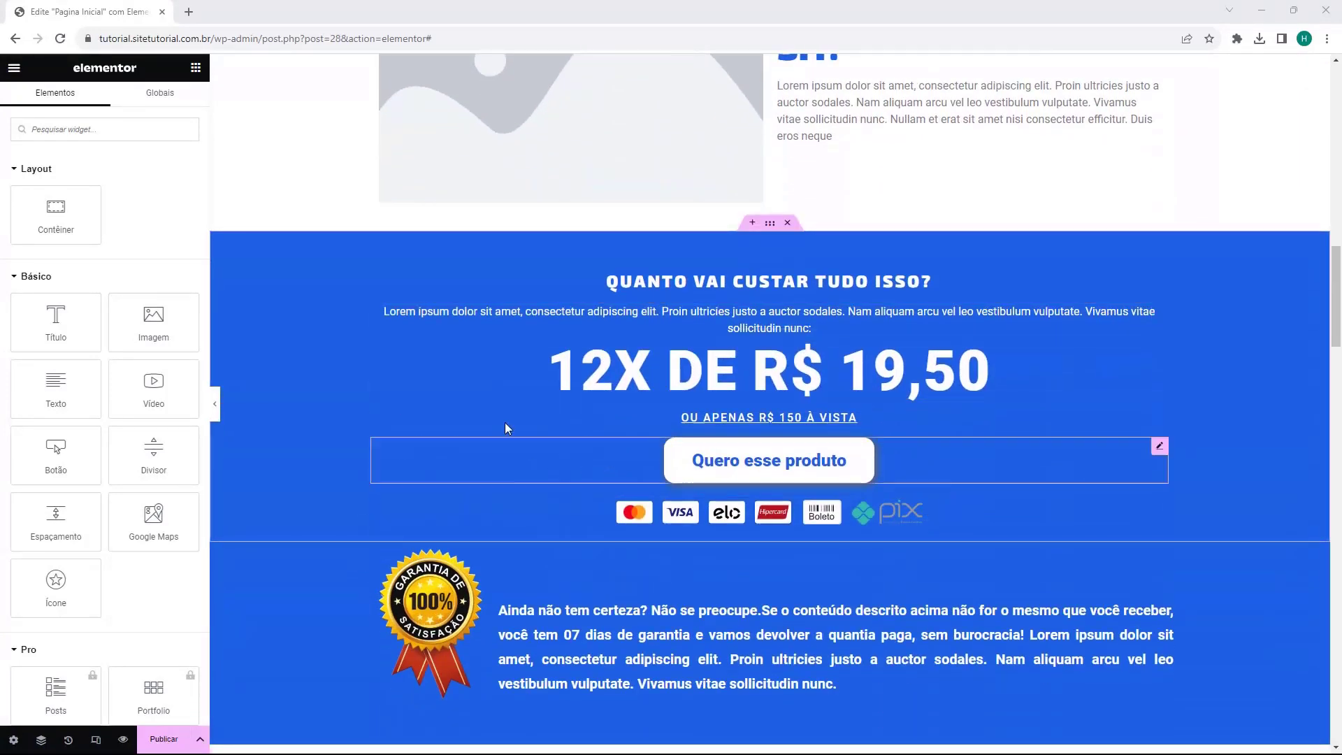
scroll(907, 510, "up", 1)
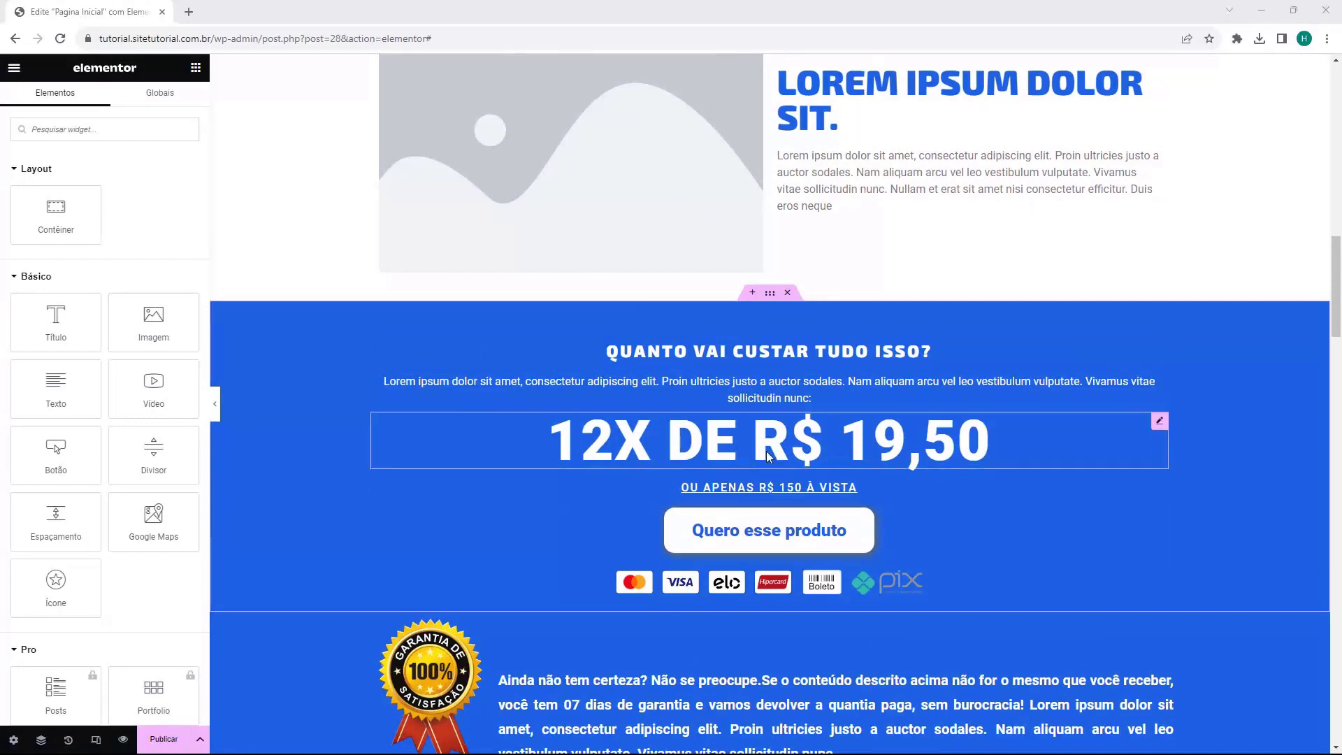
Step: Insert a new single-column container with downward direction directly above the "Quanto vai custar tudo isso?" section
left_click(752, 295)
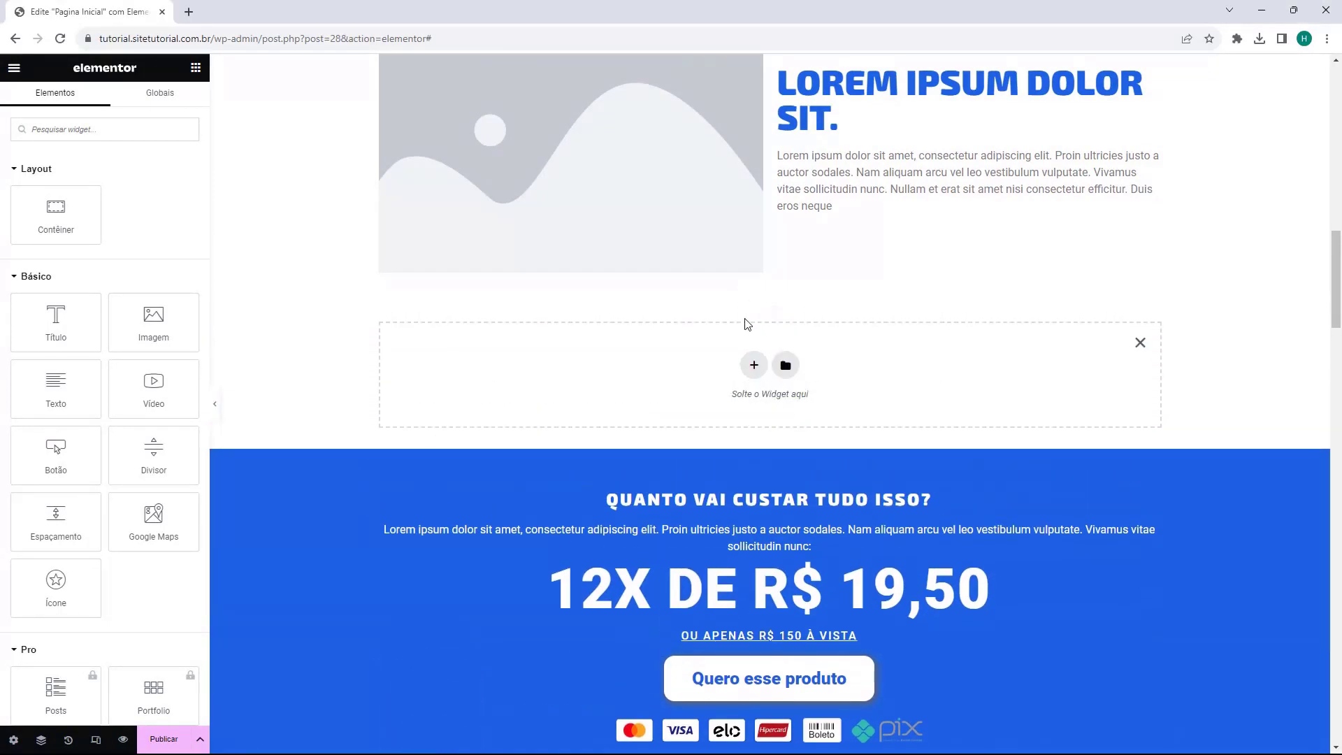
double_click(751, 366)
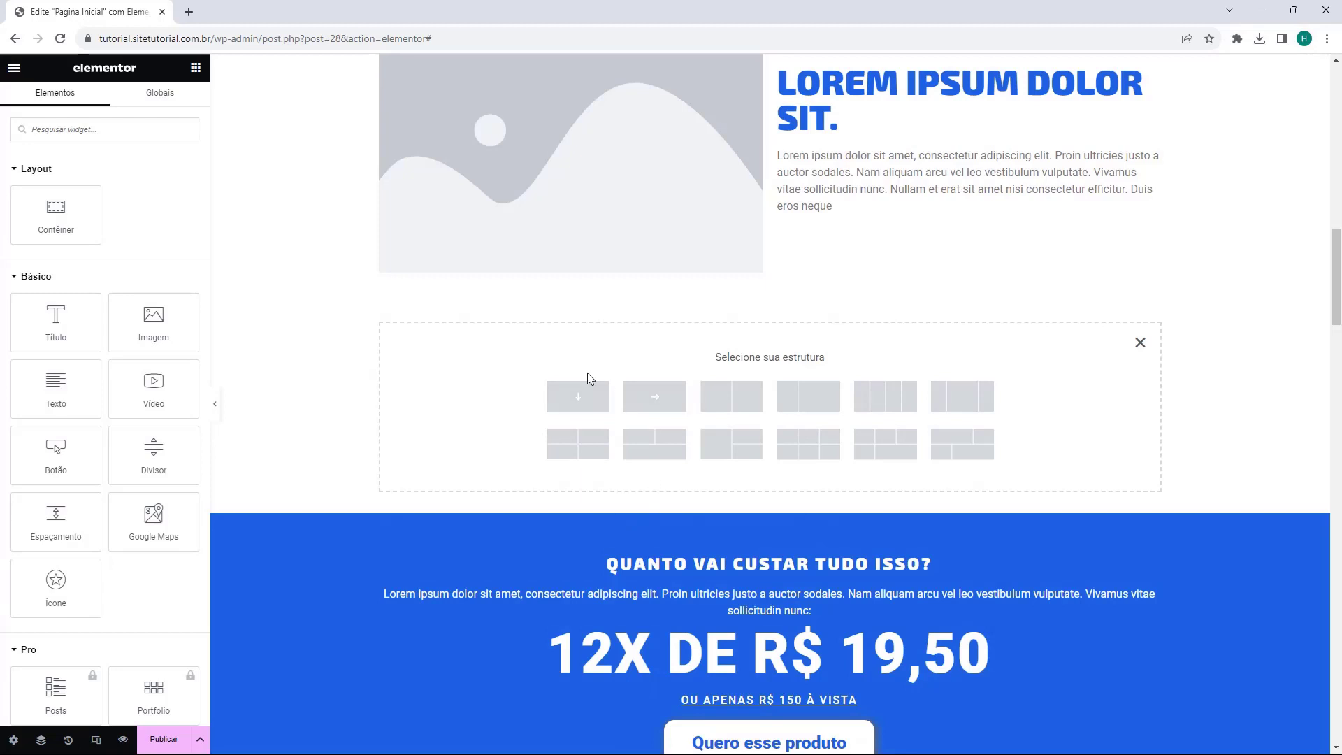
left_click(579, 398)
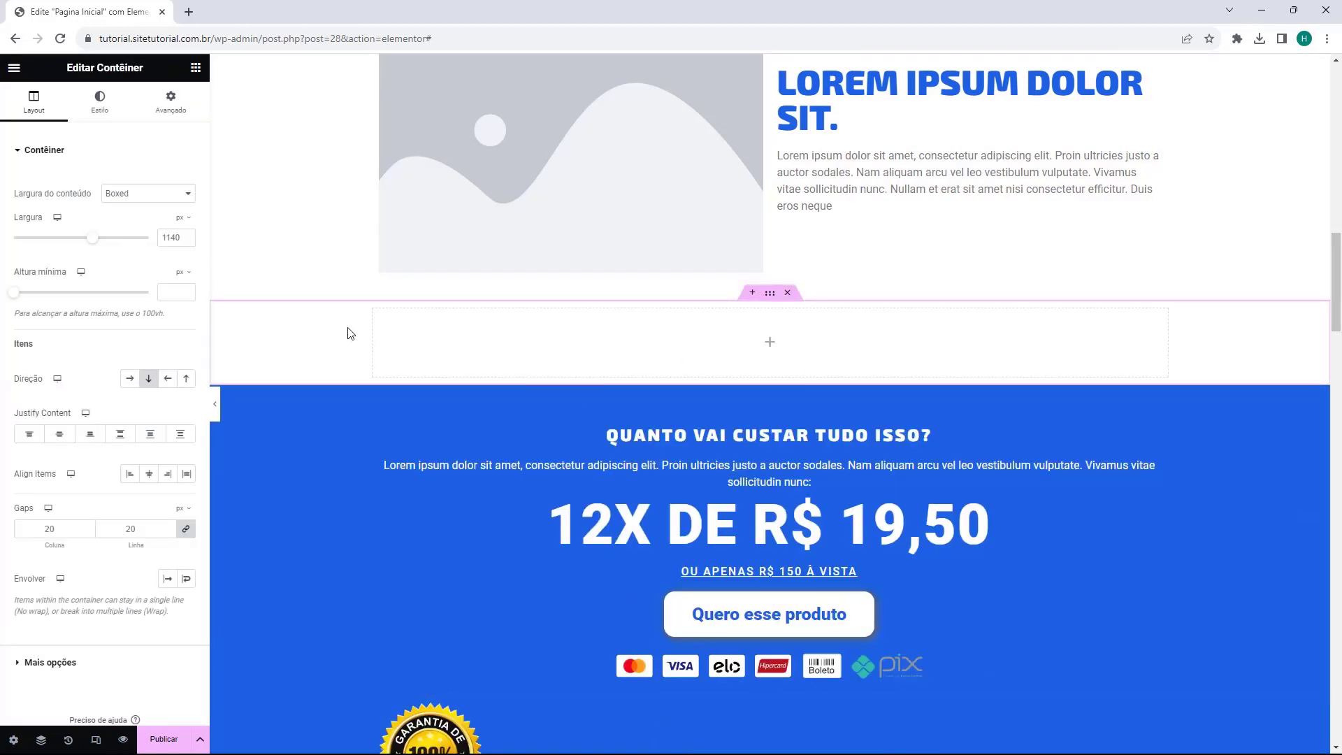
Step: Place a Título, an Imagem, a Vídeo and a Botão widget one below another in the new container
left_click(196, 67)
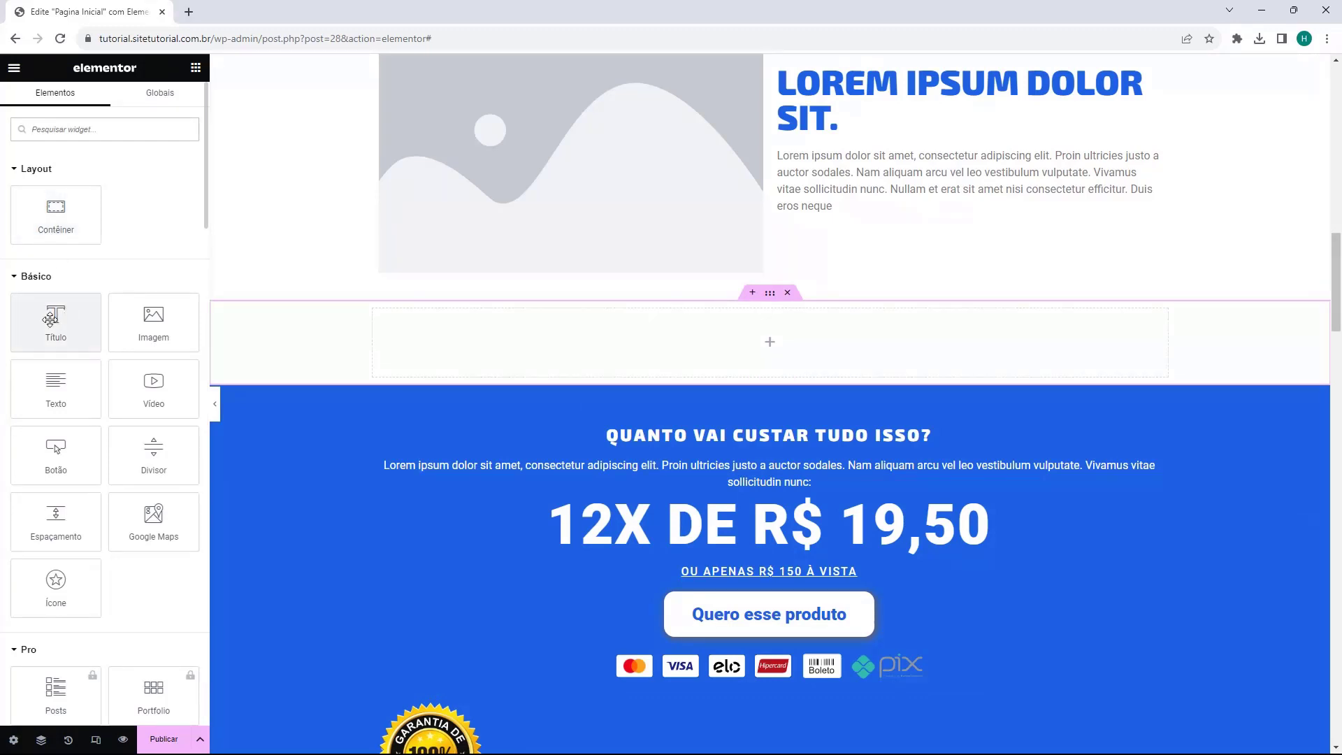
left_click_drag(50, 318, 492, 337)
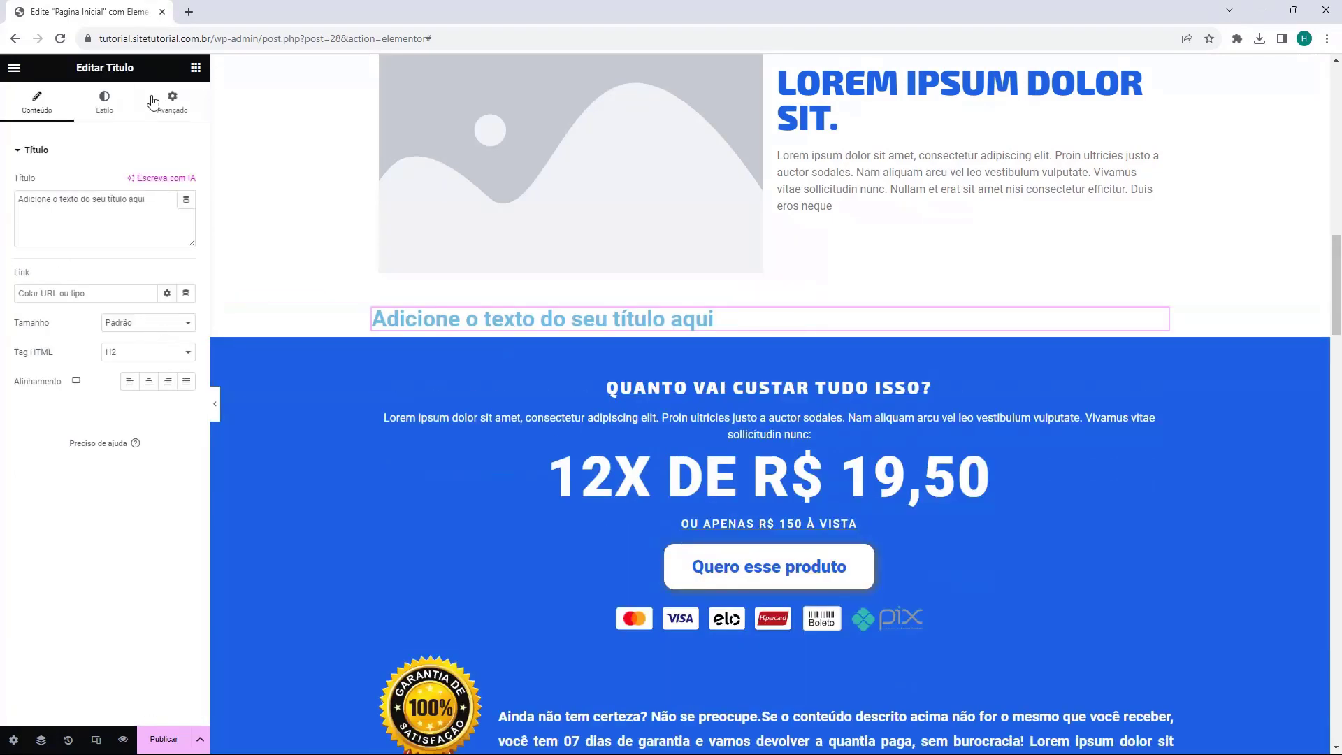
left_click(196, 68)
left_click_drag(156, 318, 409, 329)
left_click(196, 68)
left_click_drag(156, 384, 476, 437)
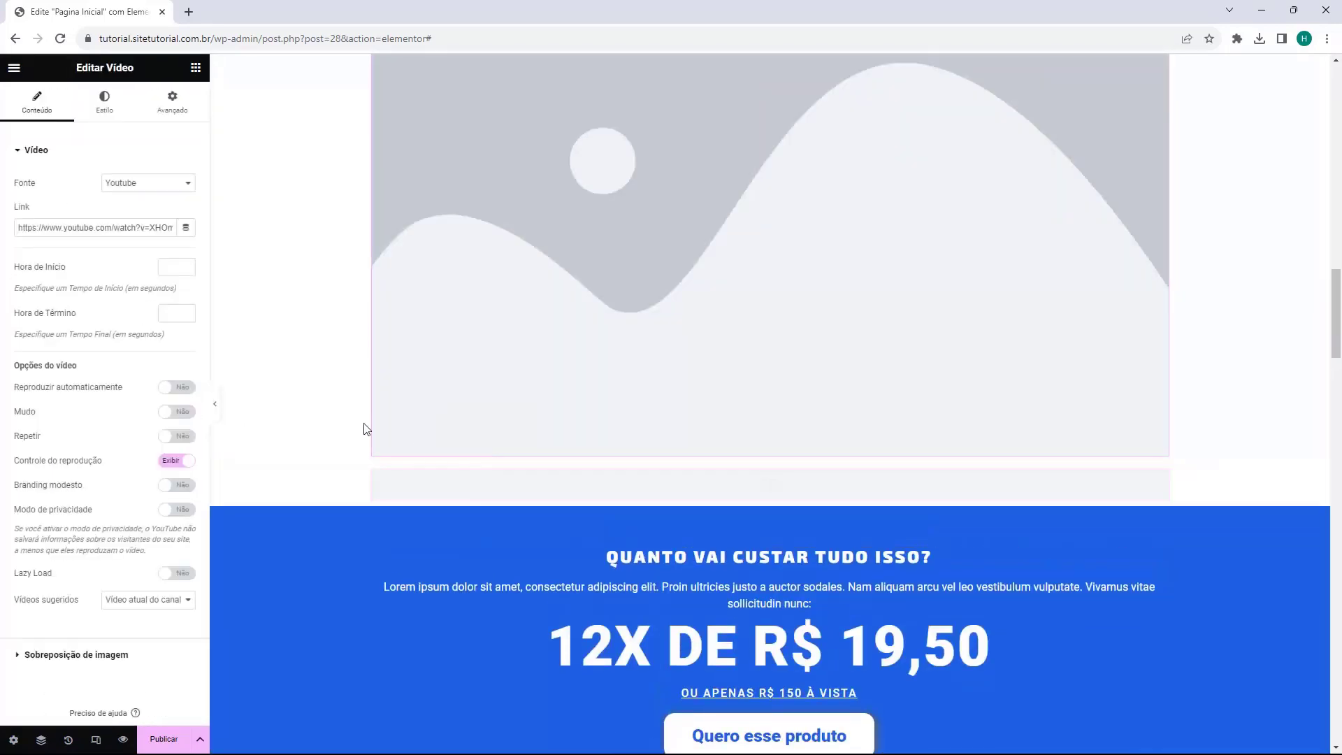
left_click(196, 68)
left_click_drag(54, 314, 513, 472)
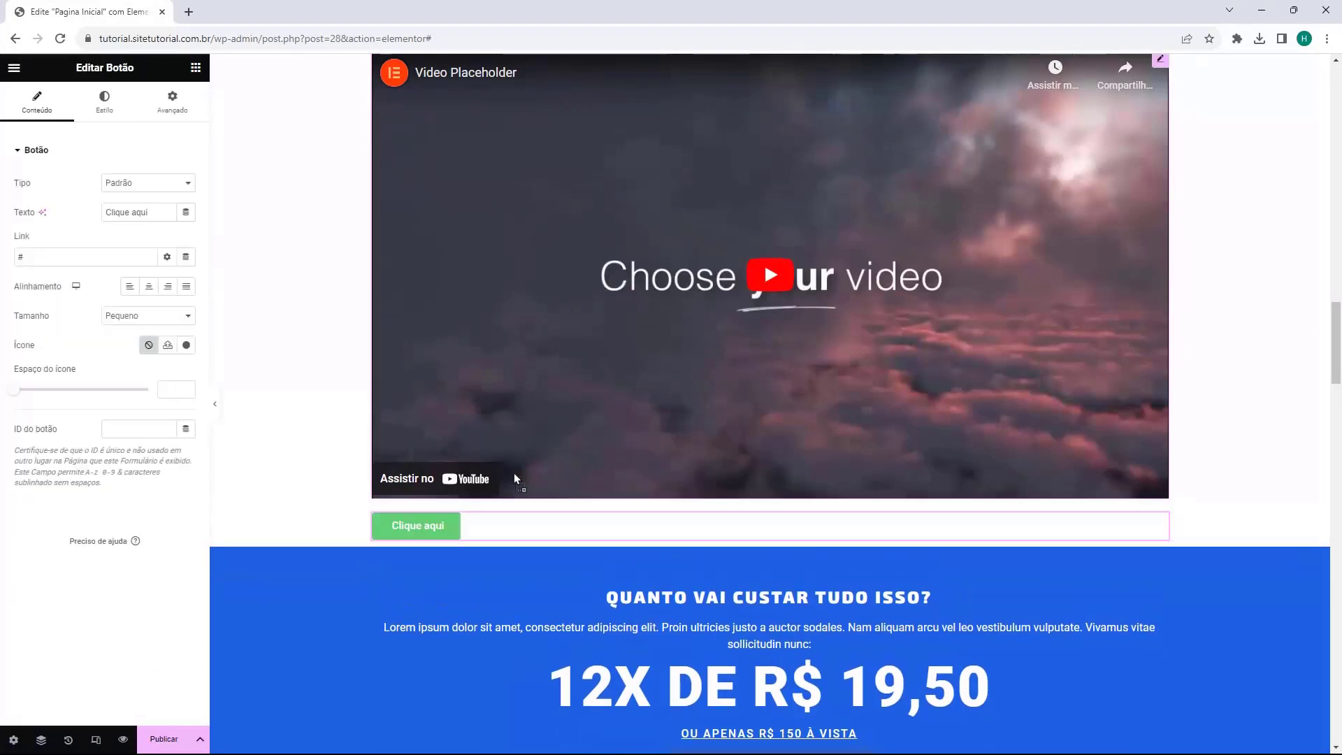
Step: Undo the title, image, video and button widgets placed in the new container
scroll(413, 455, "up", 10)
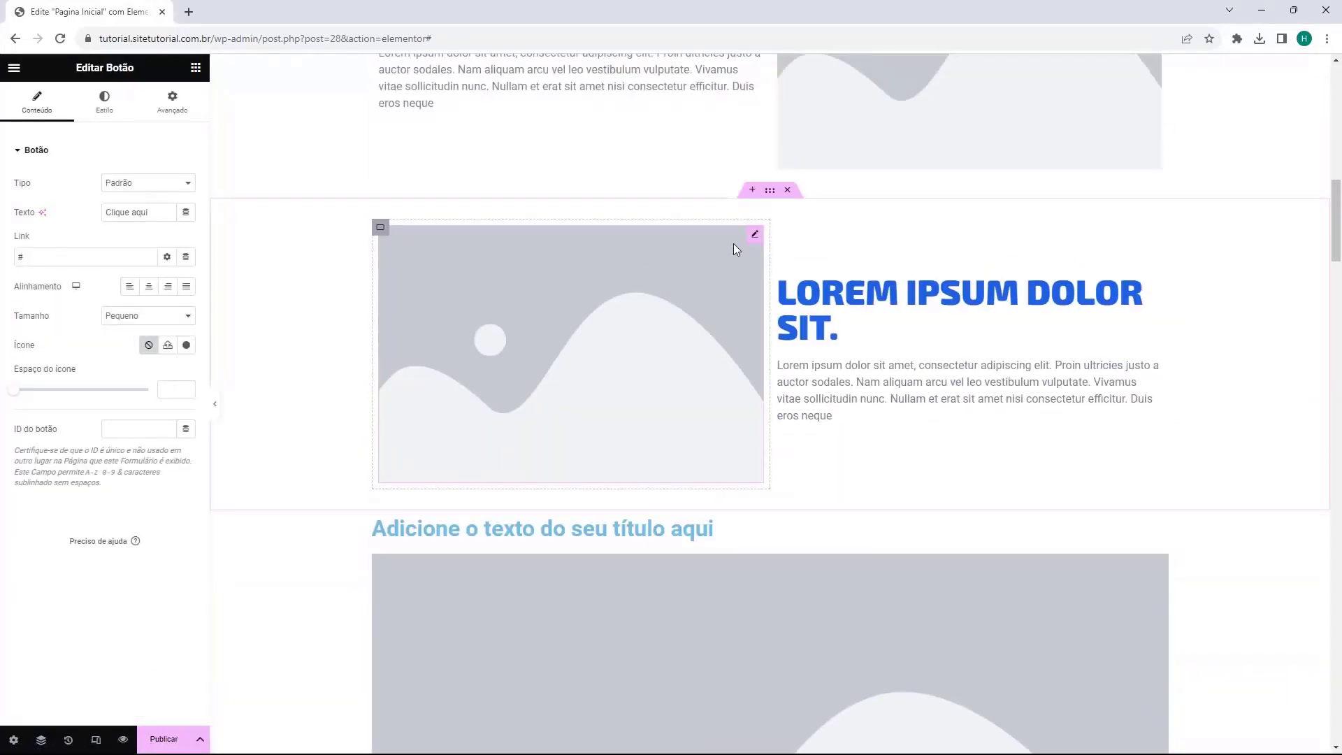
scroll(640, 503, "down", 1)
key("ctrl+z")
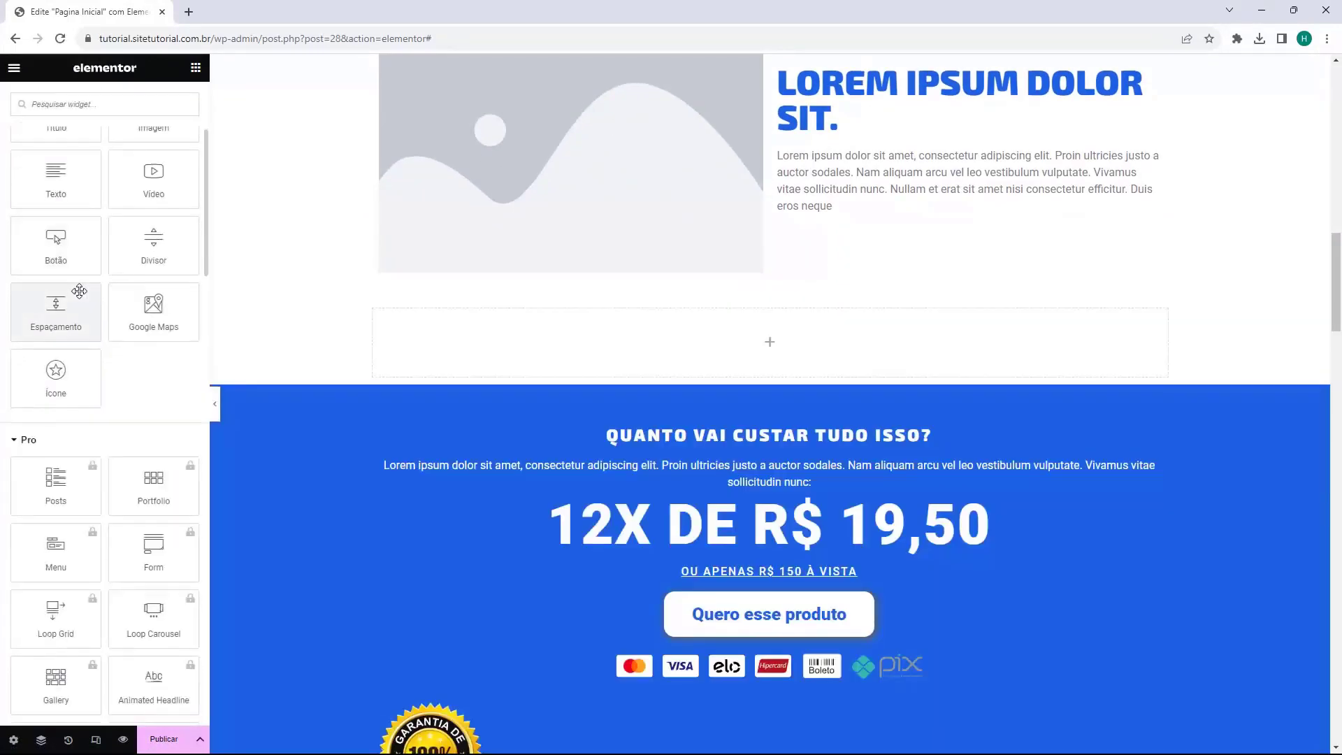
Step: Collapse the Pro widget group and look through the widgets available in the Geral group
scroll(74, 294, "down", 1)
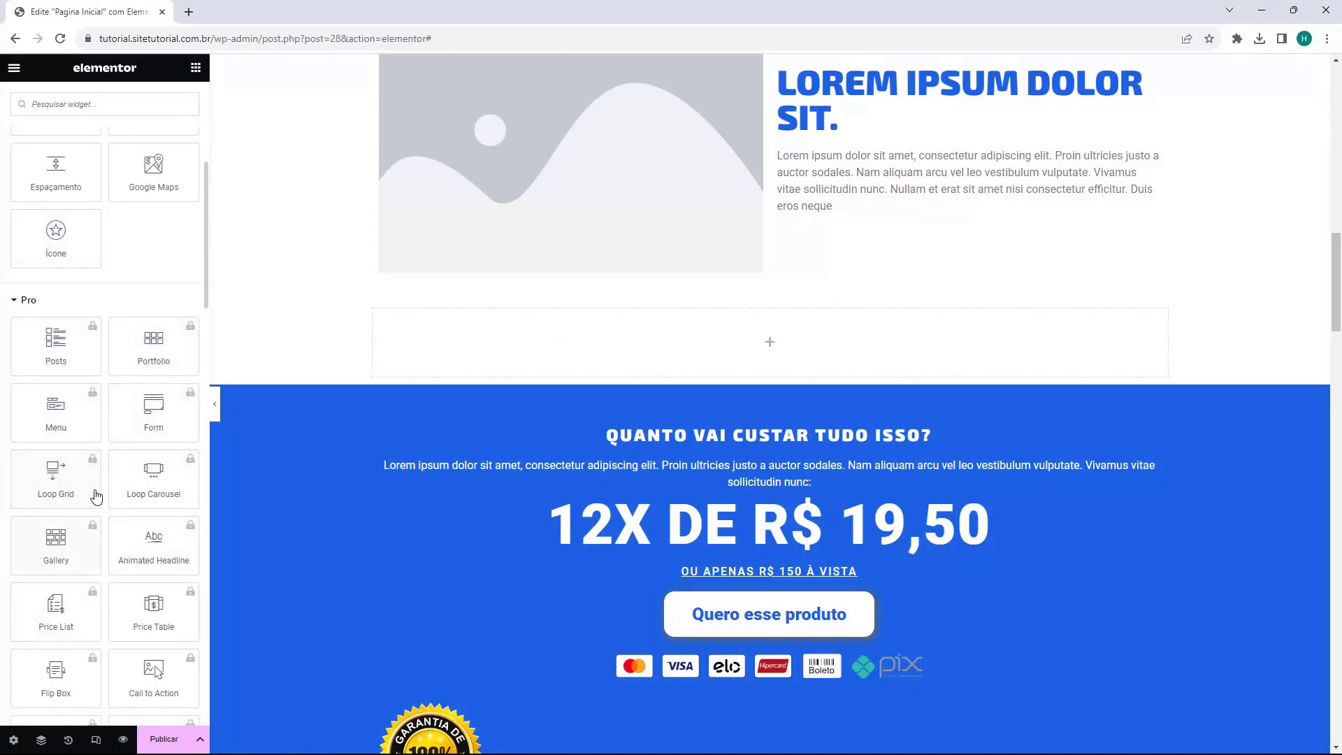
left_click(24, 300)
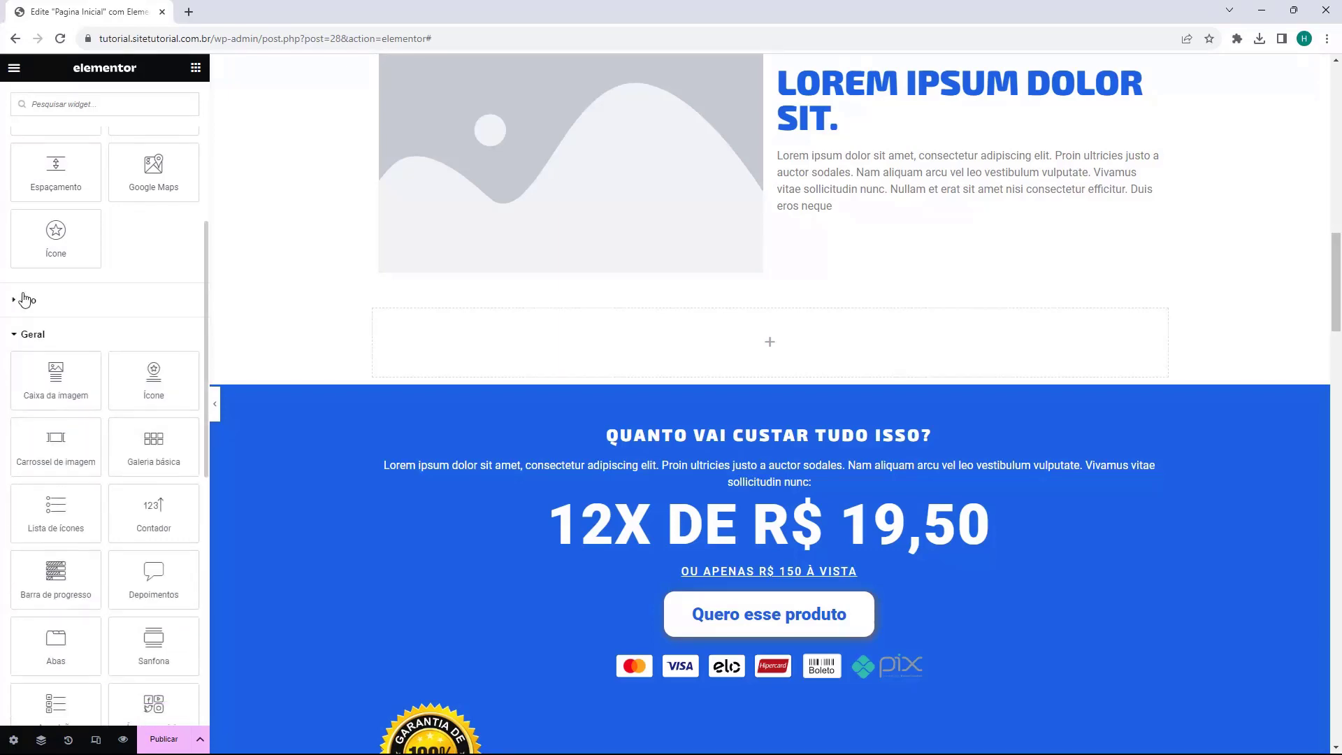
scroll(67, 346, "down", 2)
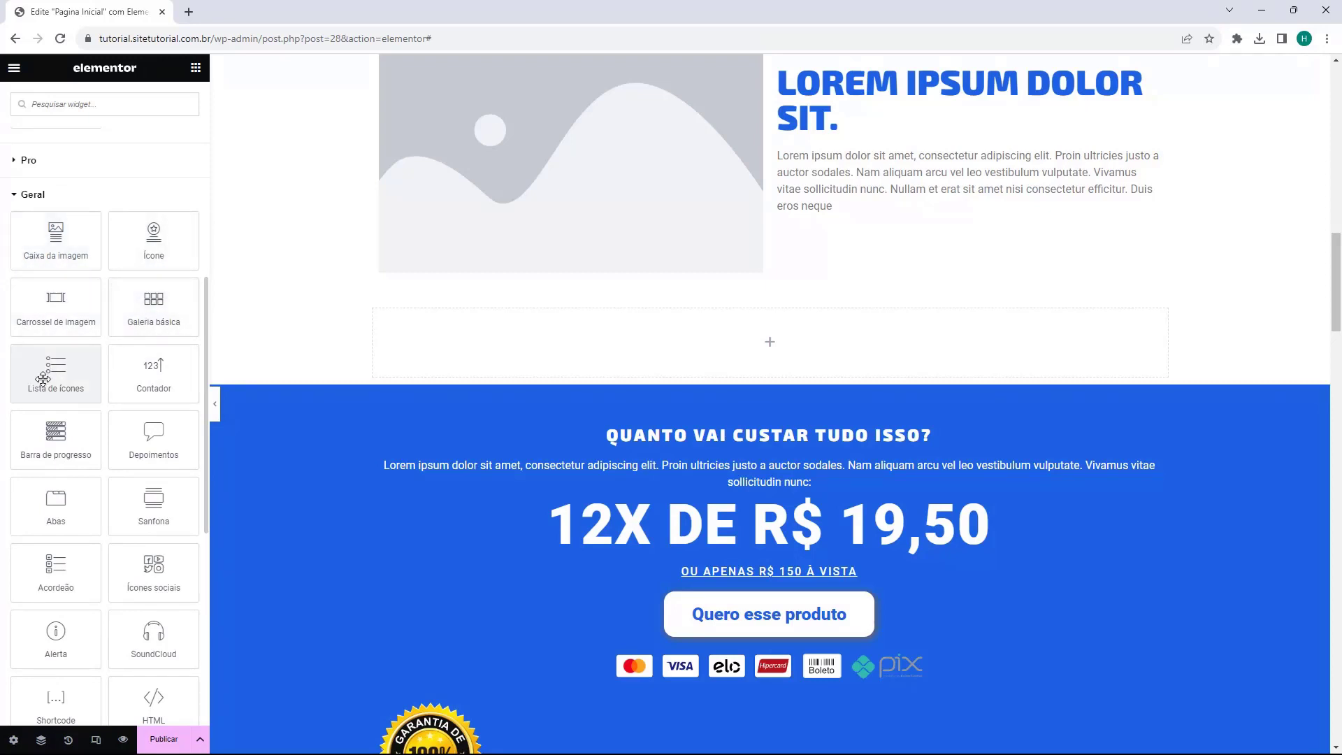
scroll(45, 411, "down", 1)
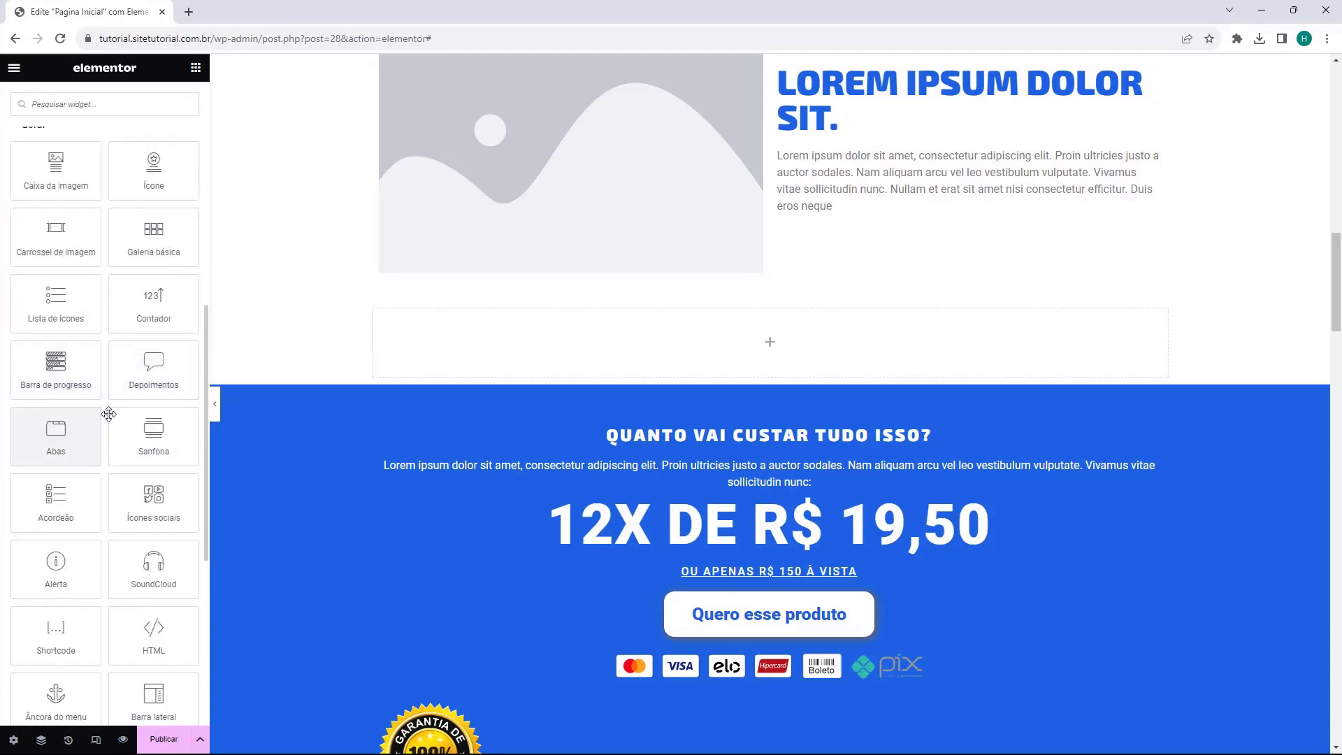
scroll(140, 412, "down", 2)
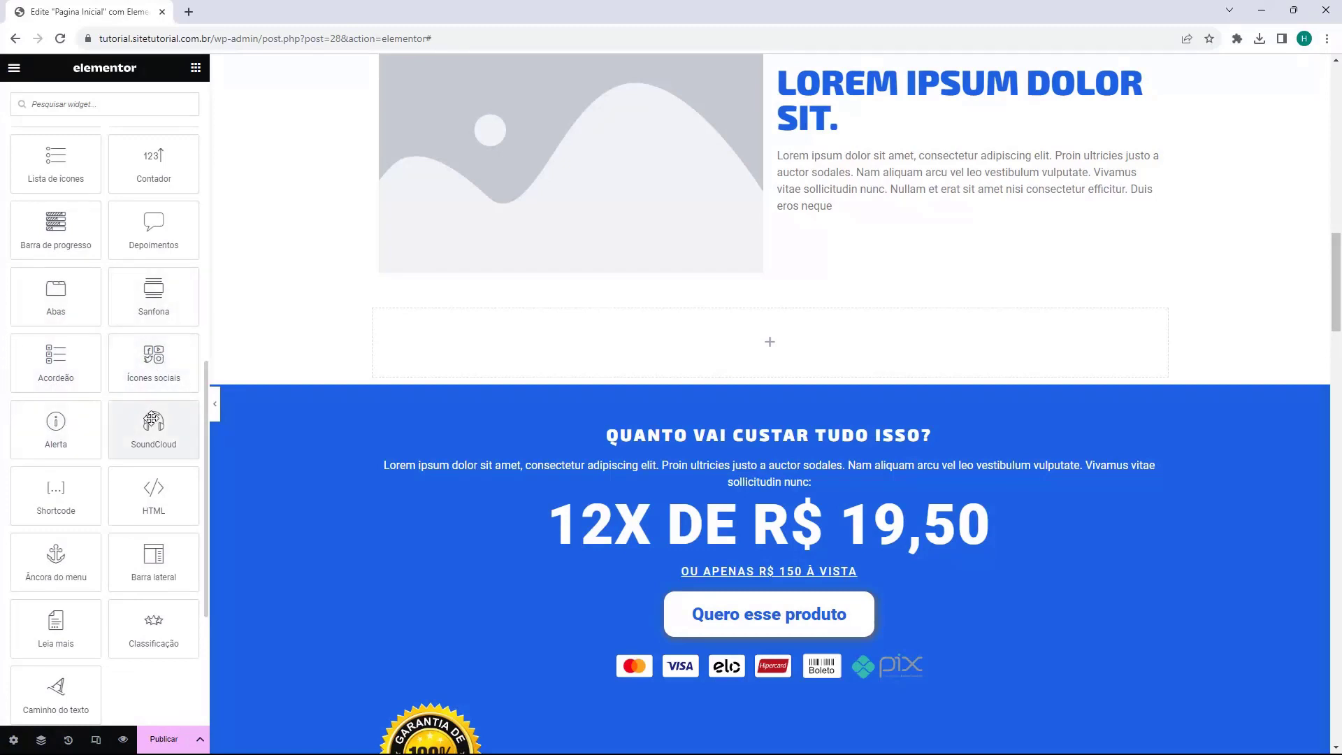
Step: Place a Título widget in the empty container above the "Quanto vai custar tudo isso?" section
scroll(143, 447, "down", 1)
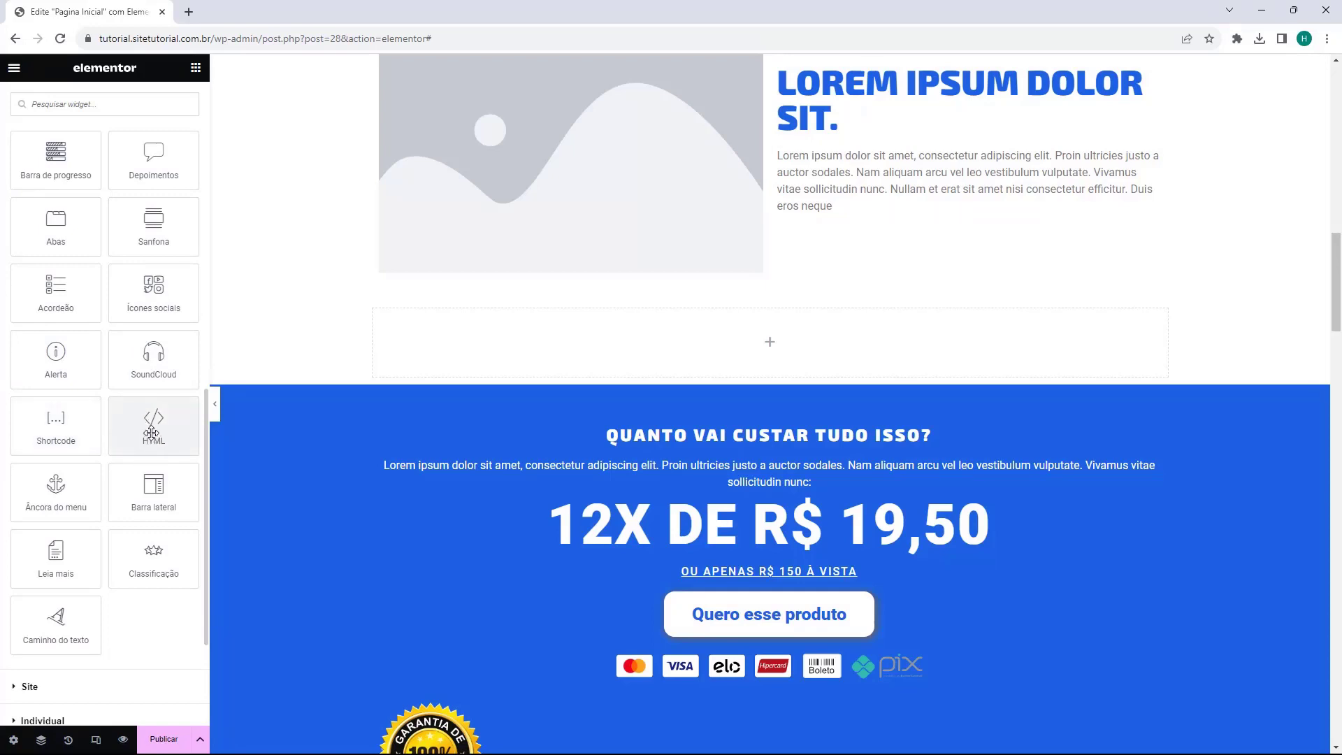
scroll(151, 433, "down", 1)
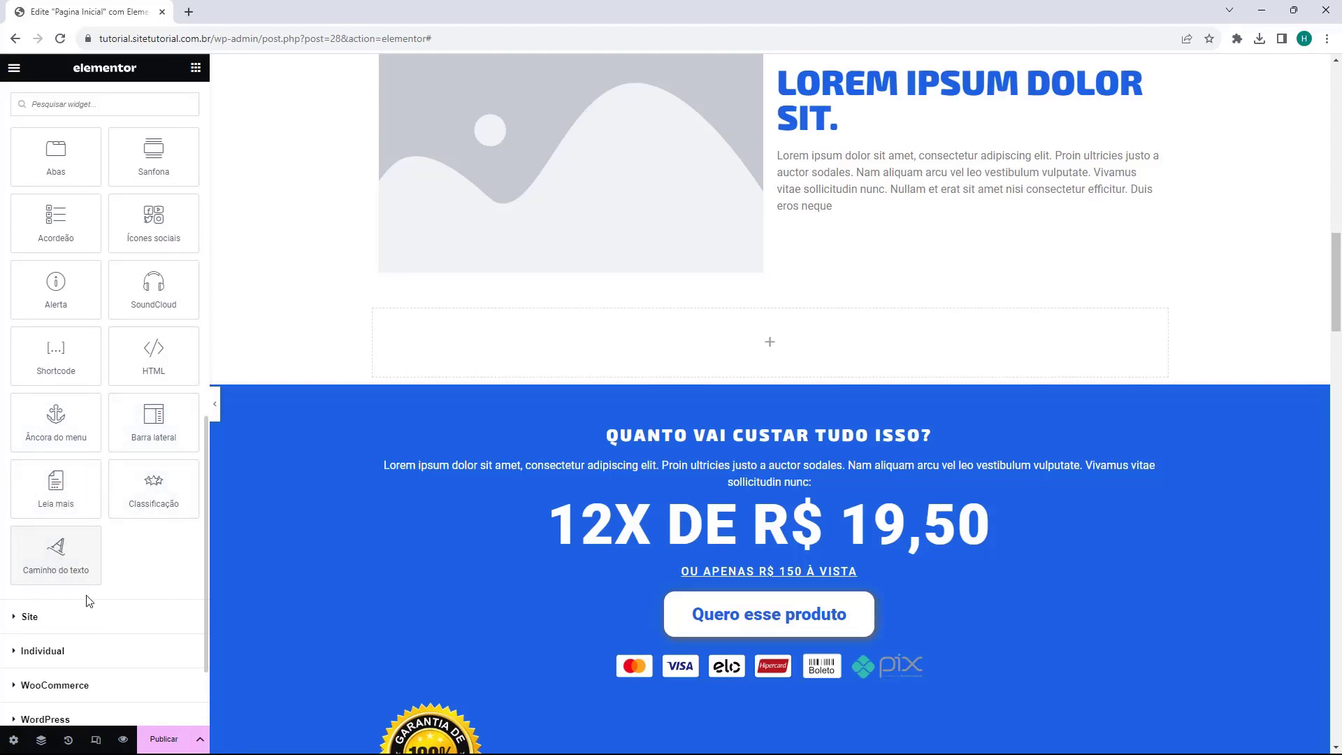
scroll(485, 359, "up", 2)
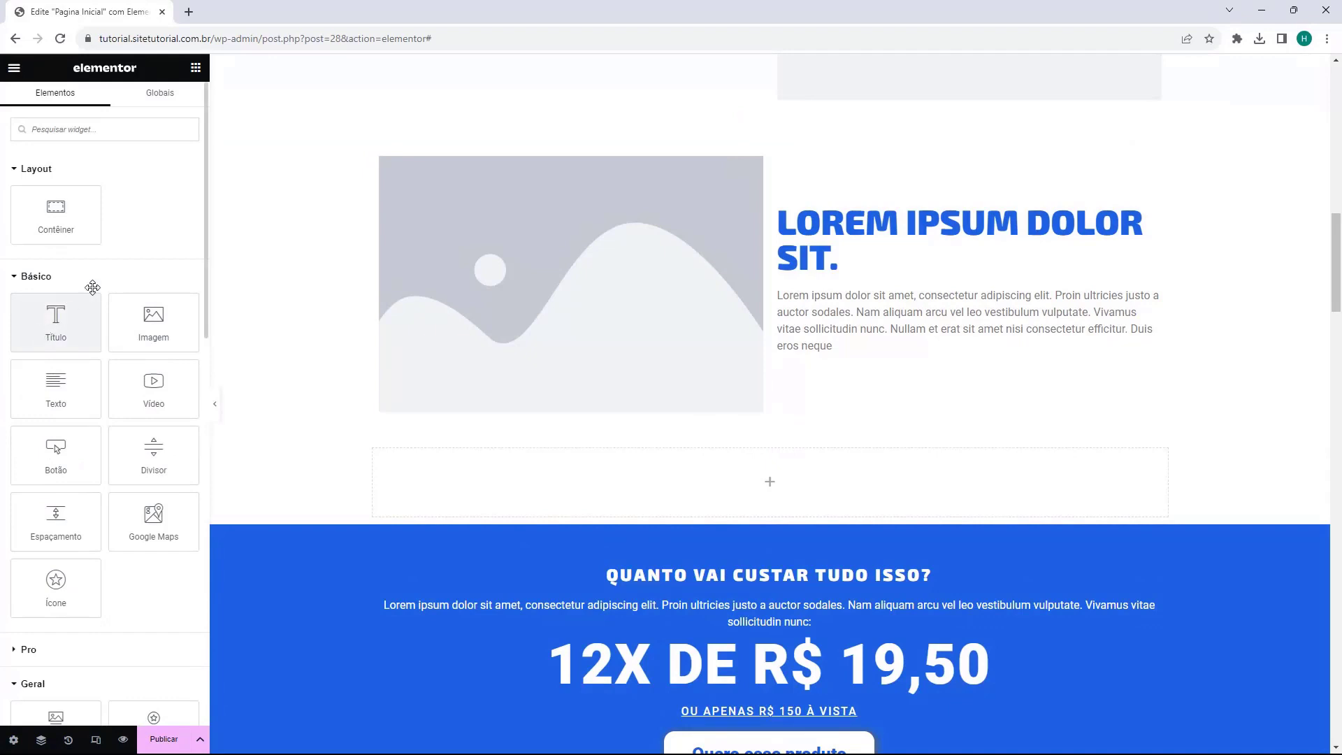
left_click_drag(56, 336, 510, 471)
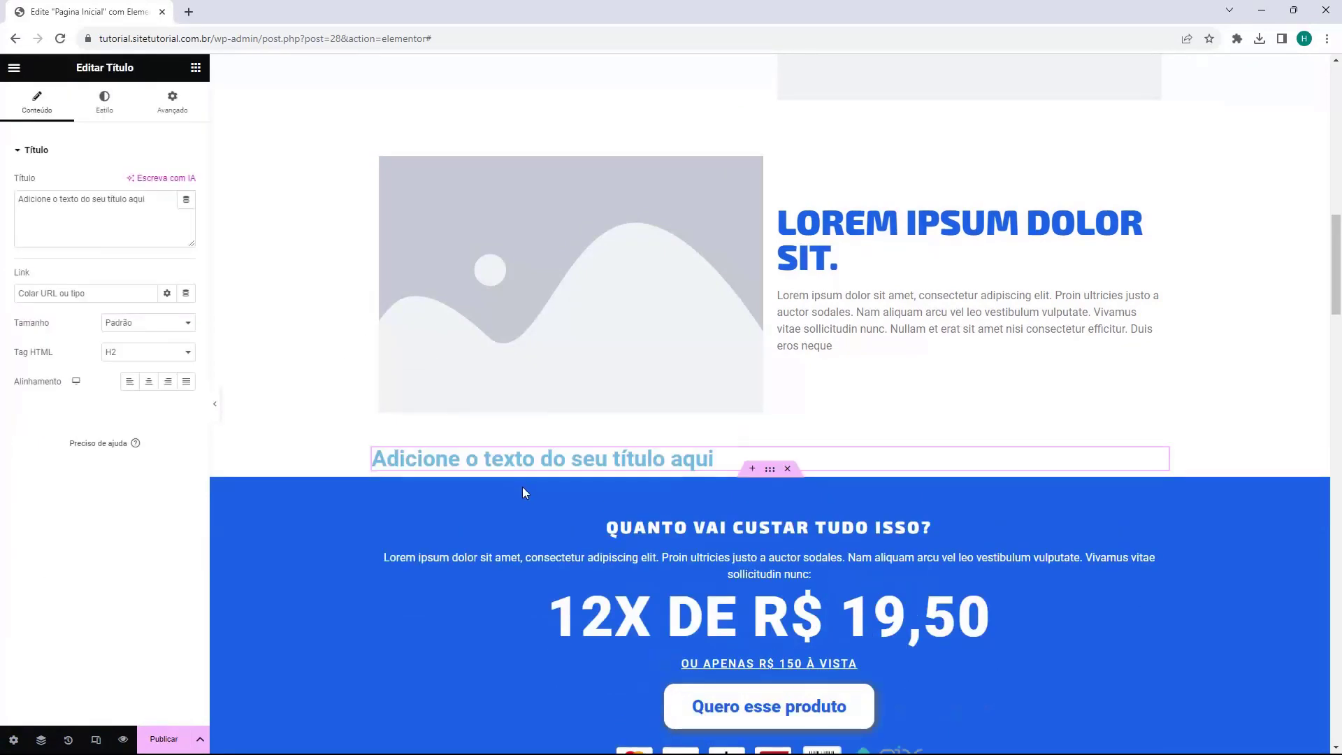
triple_click(68, 218)
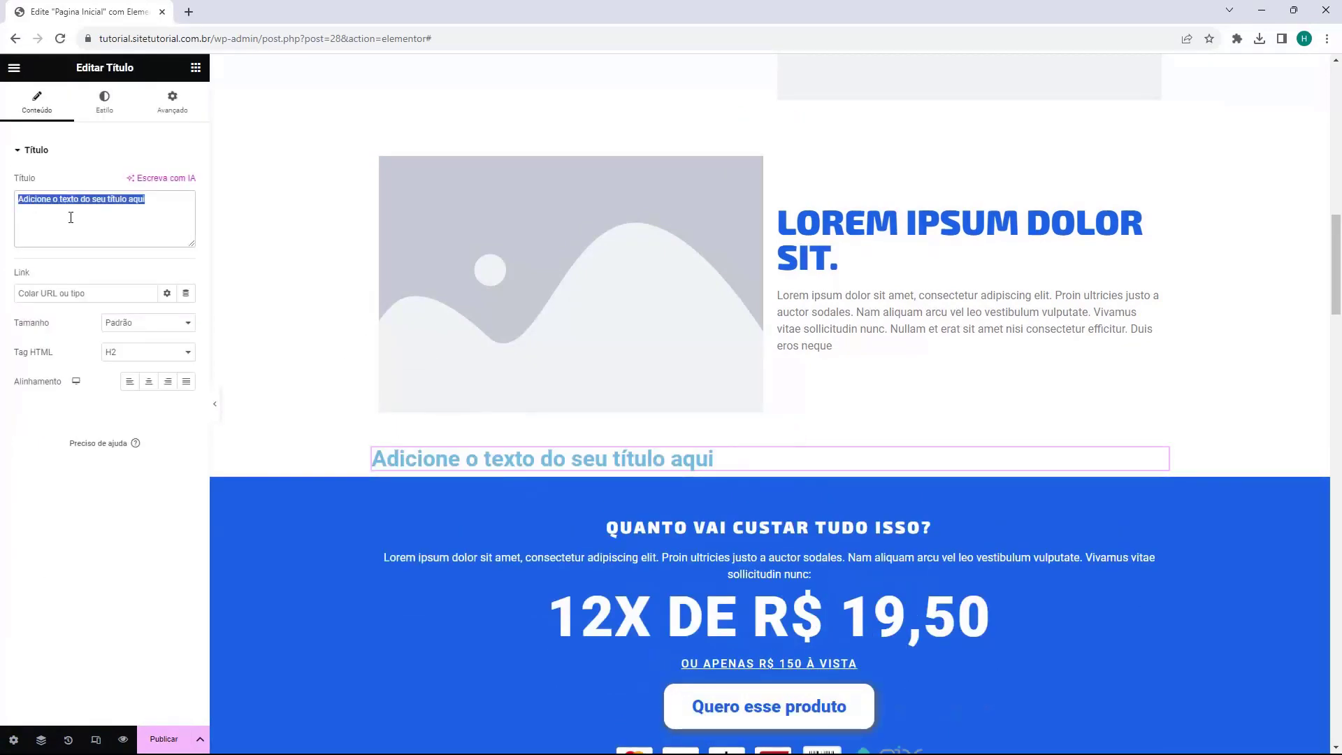
left_click(64, 330)
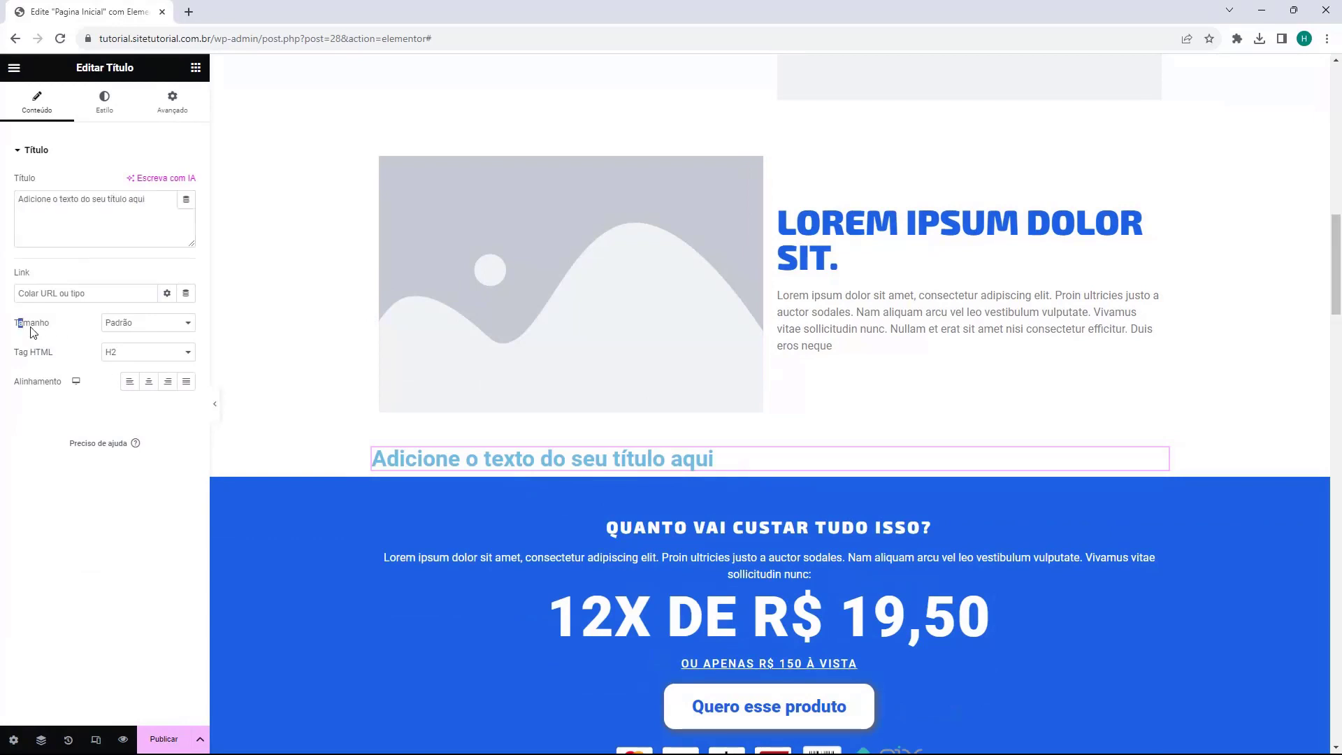
Step: Try several size presets on the new title, including Grande, and set it to Pequeno
left_click_drag(24, 331, 87, 334)
left_click(141, 323)
left_click(140, 347)
left_click(140, 325)
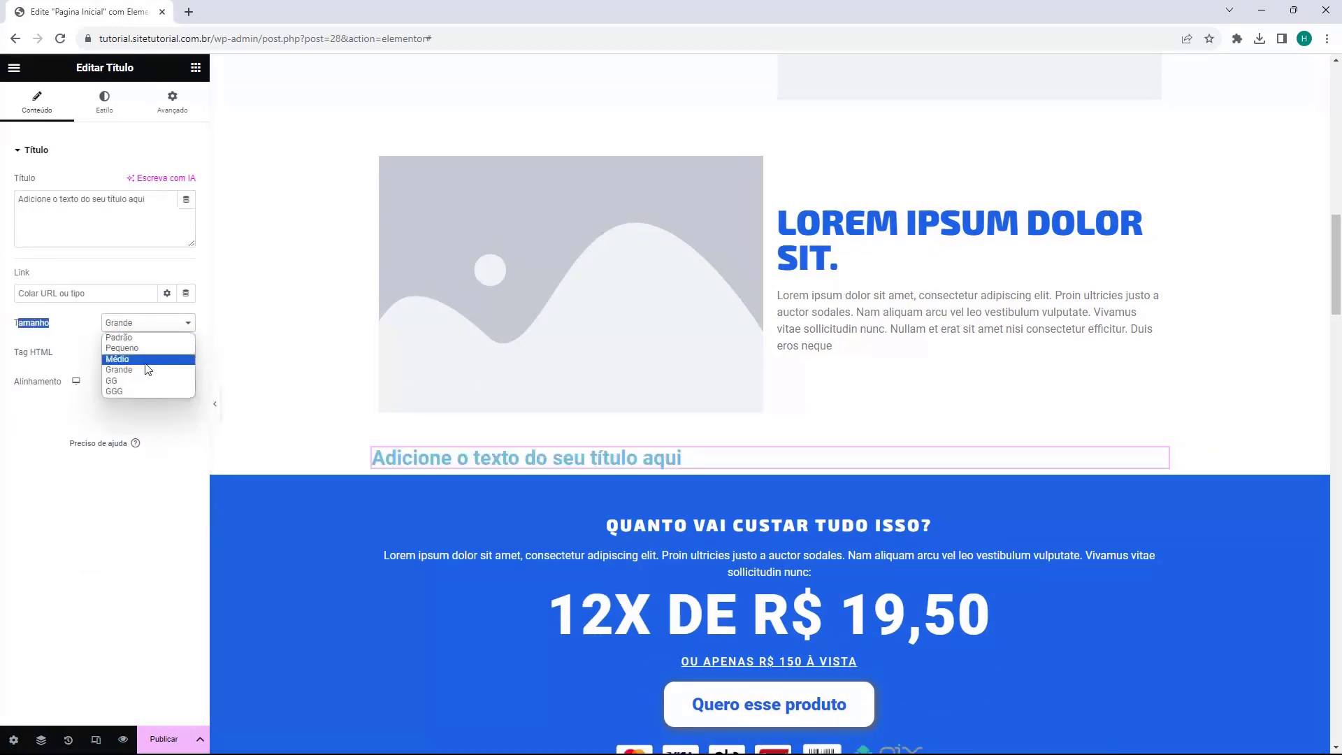
left_click(142, 381)
left_click(144, 326)
left_click(144, 347)
Step: Try the H5 tag on the title, then set its HTML tag to H1 and its size to Padrão
left_click(142, 349)
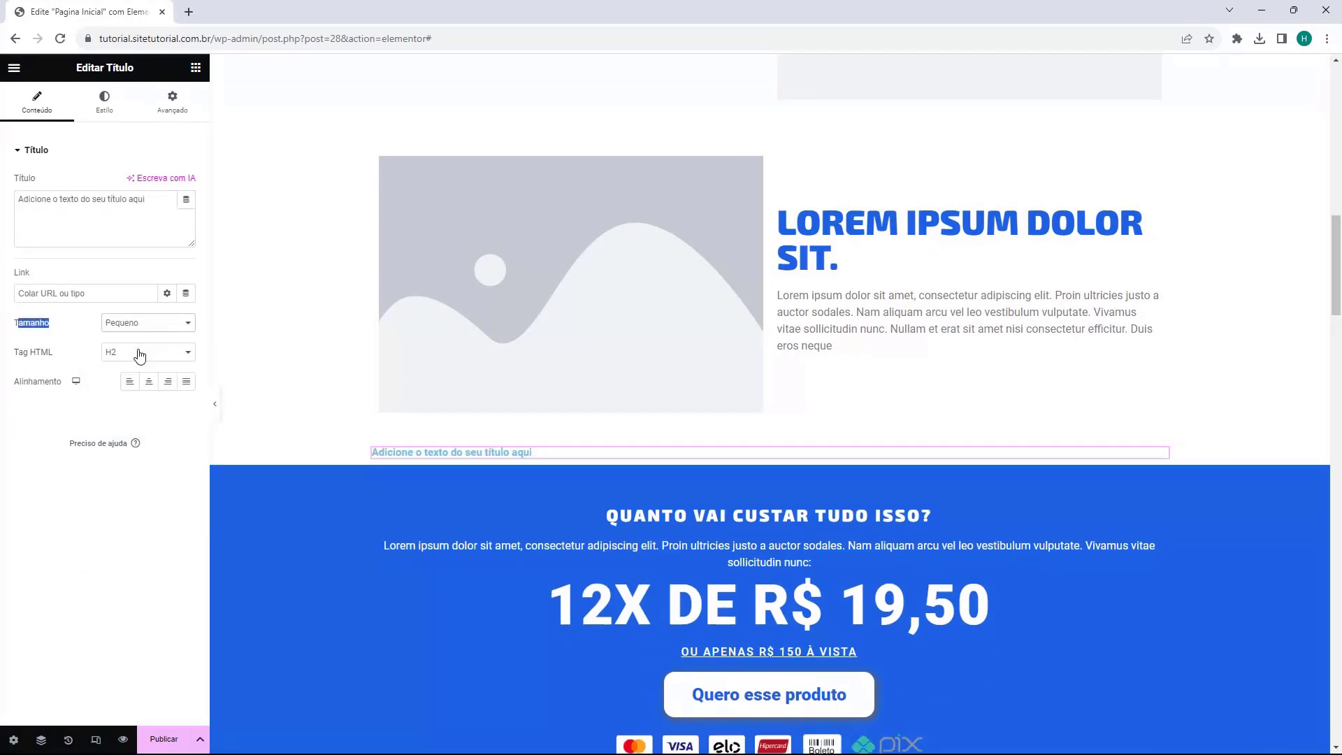
left_click(124, 416)
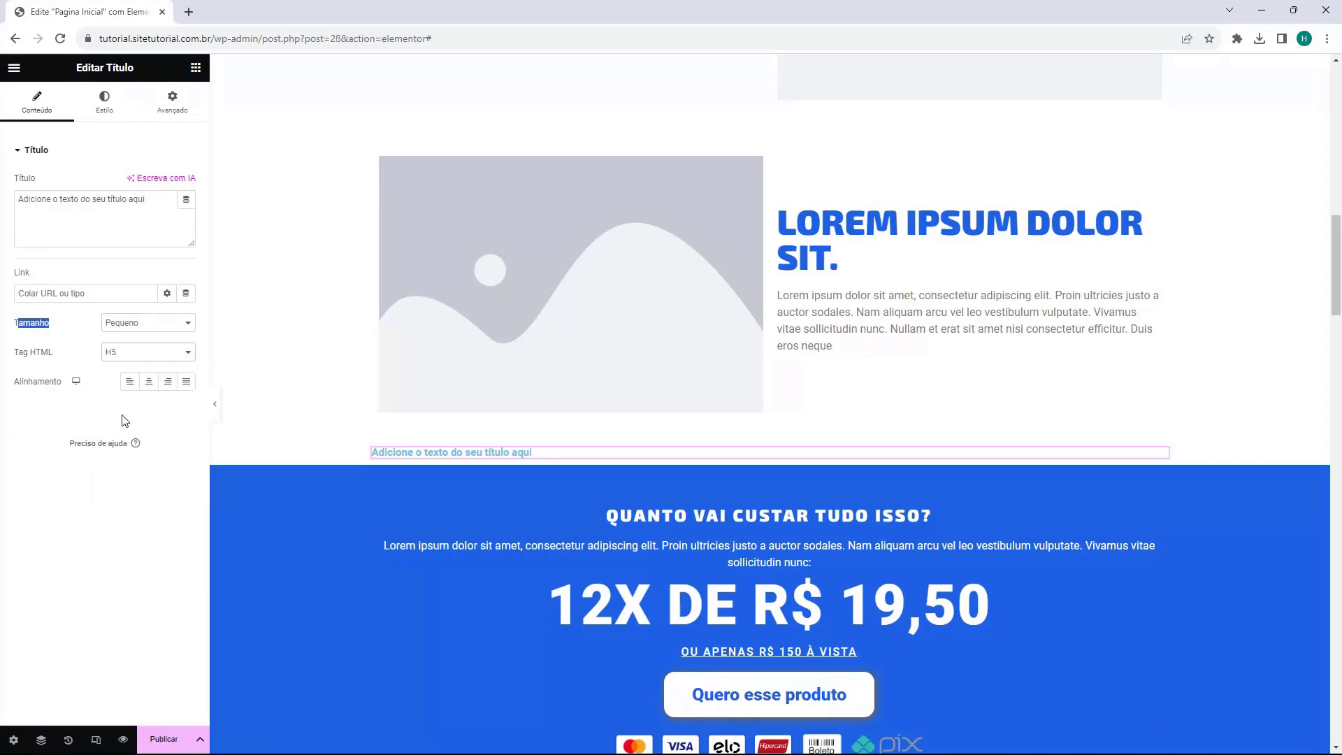
left_click(146, 353)
left_click(144, 374)
left_click(144, 326)
left_click(144, 340)
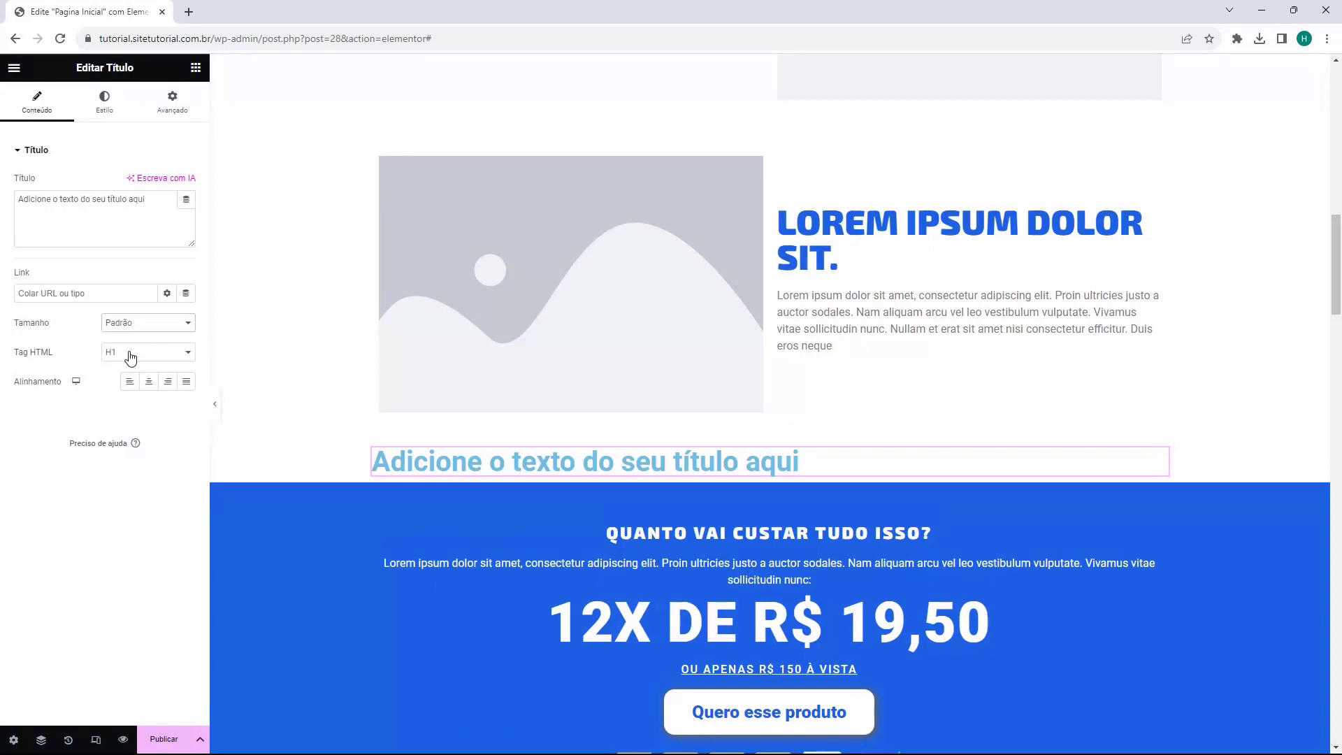
Step: Try the different alignments on the title and centre it
left_click(149, 382)
left_click(168, 381)
left_click(185, 382)
left_click(149, 381)
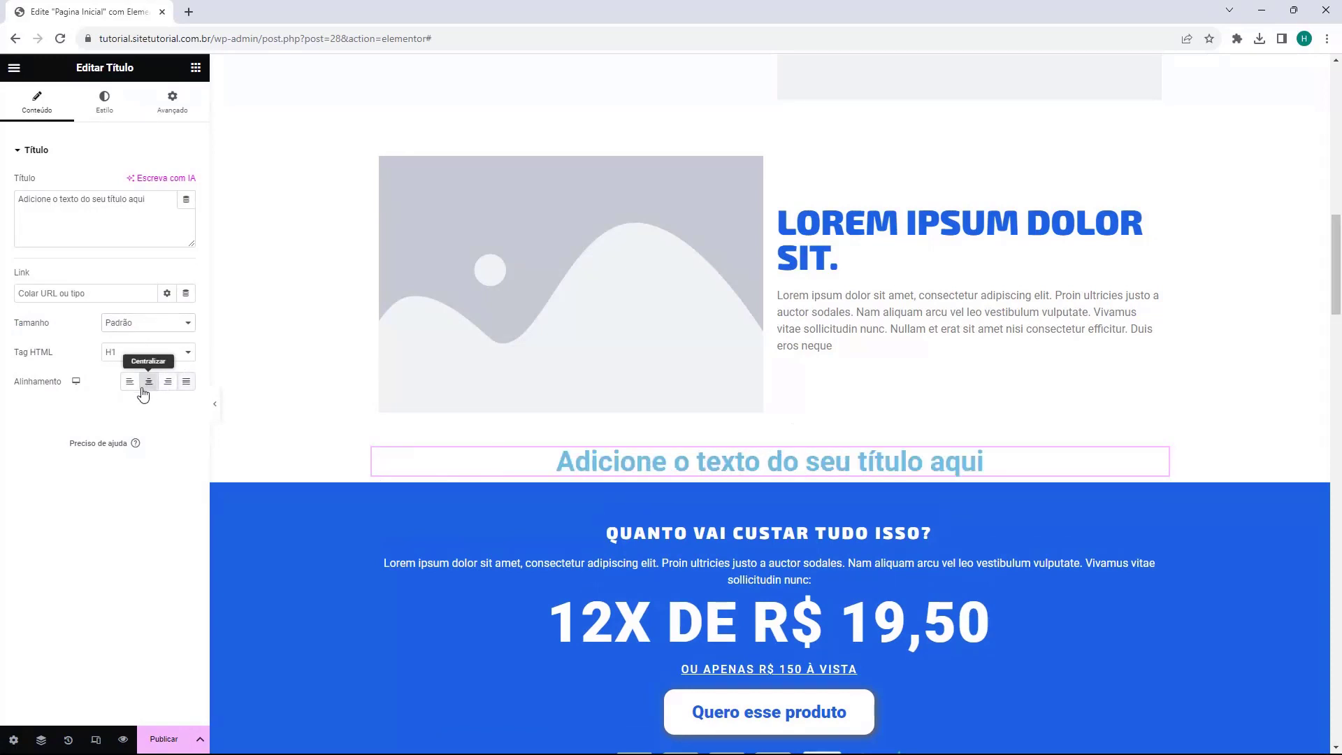
Step: Change the title's text colour to black
left_click(106, 114)
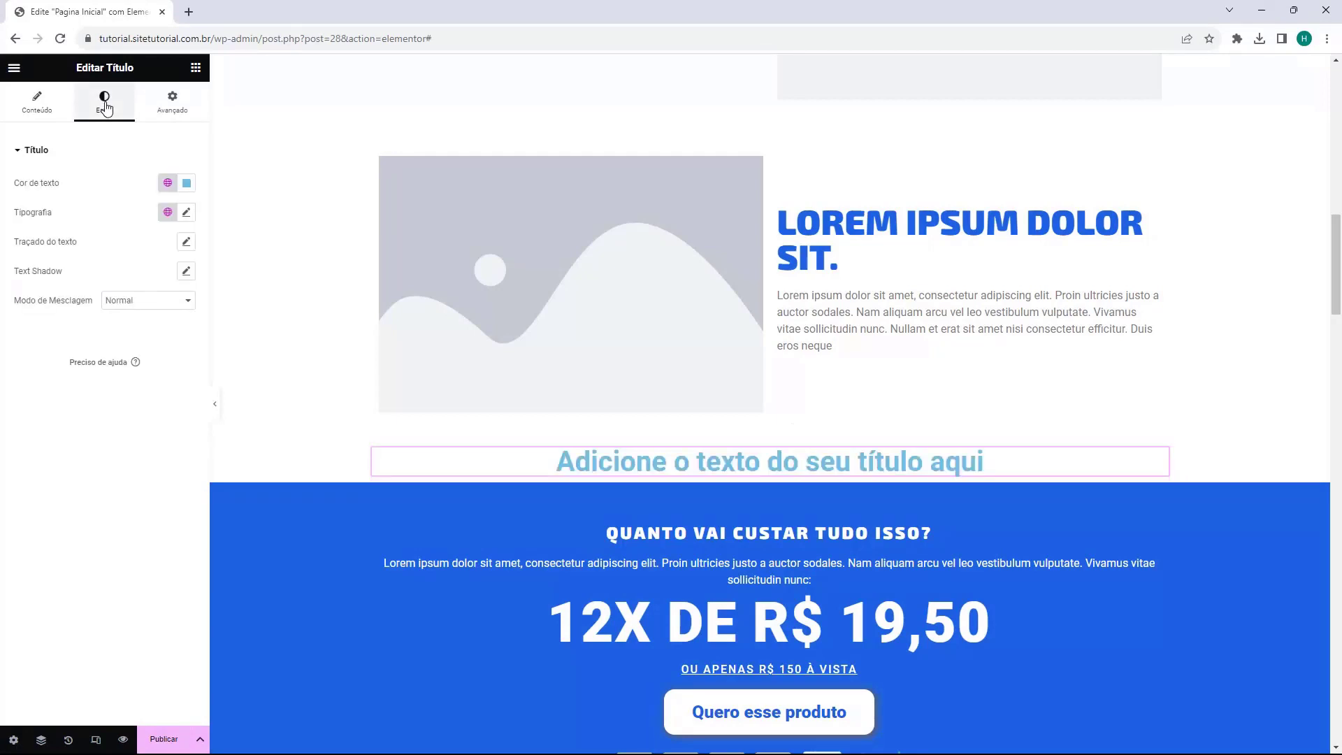
left_click(185, 183)
left_click_drag(168, 279, 210, 343)
left_click(129, 204)
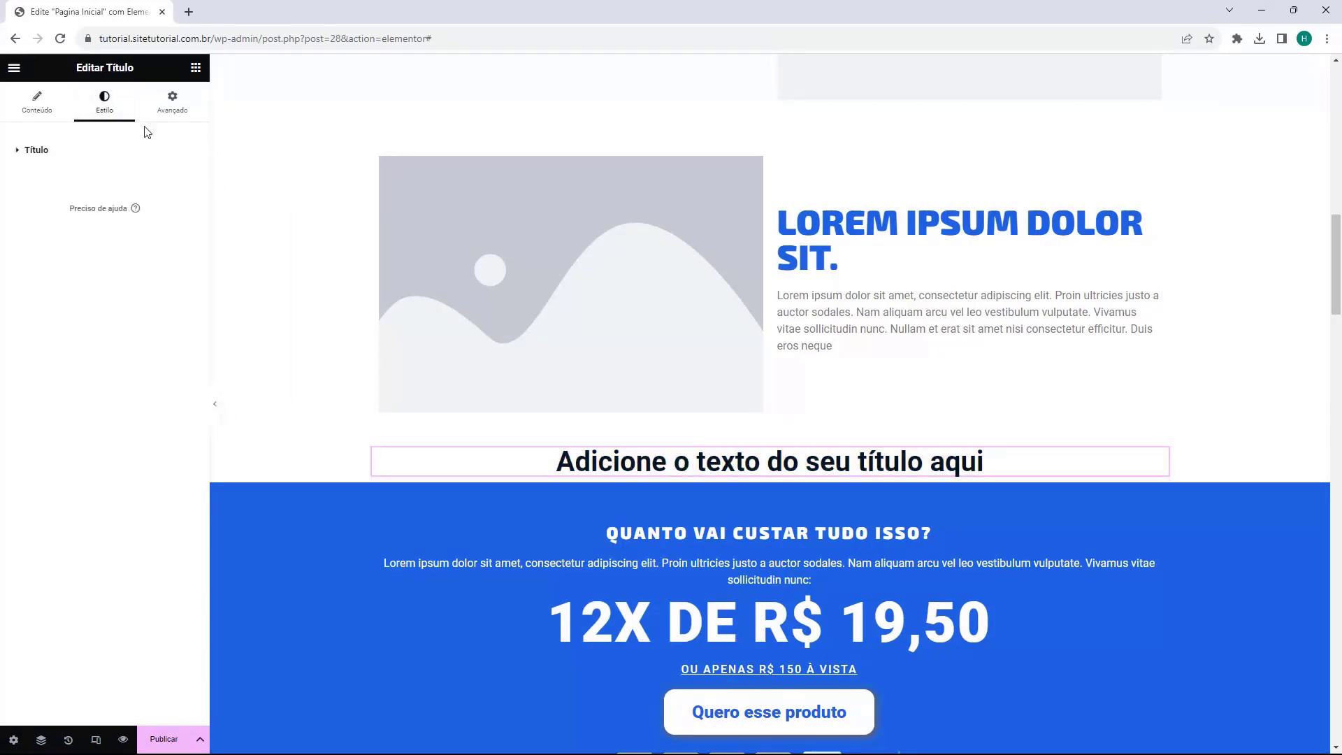
left_click(51, 146)
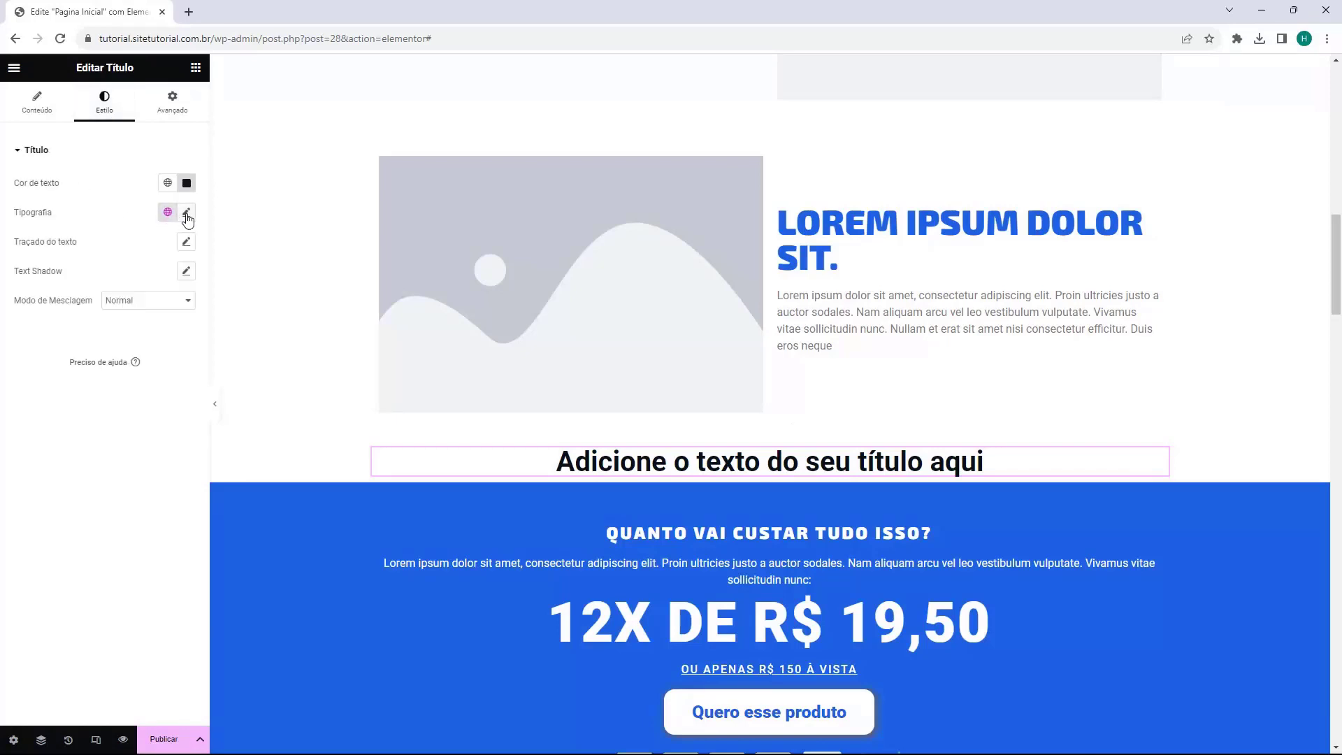
Step: Give the title a condensed display font at 60 px, trying weight 900 (Preto) before choosing 100 (Fino)
left_click(187, 214)
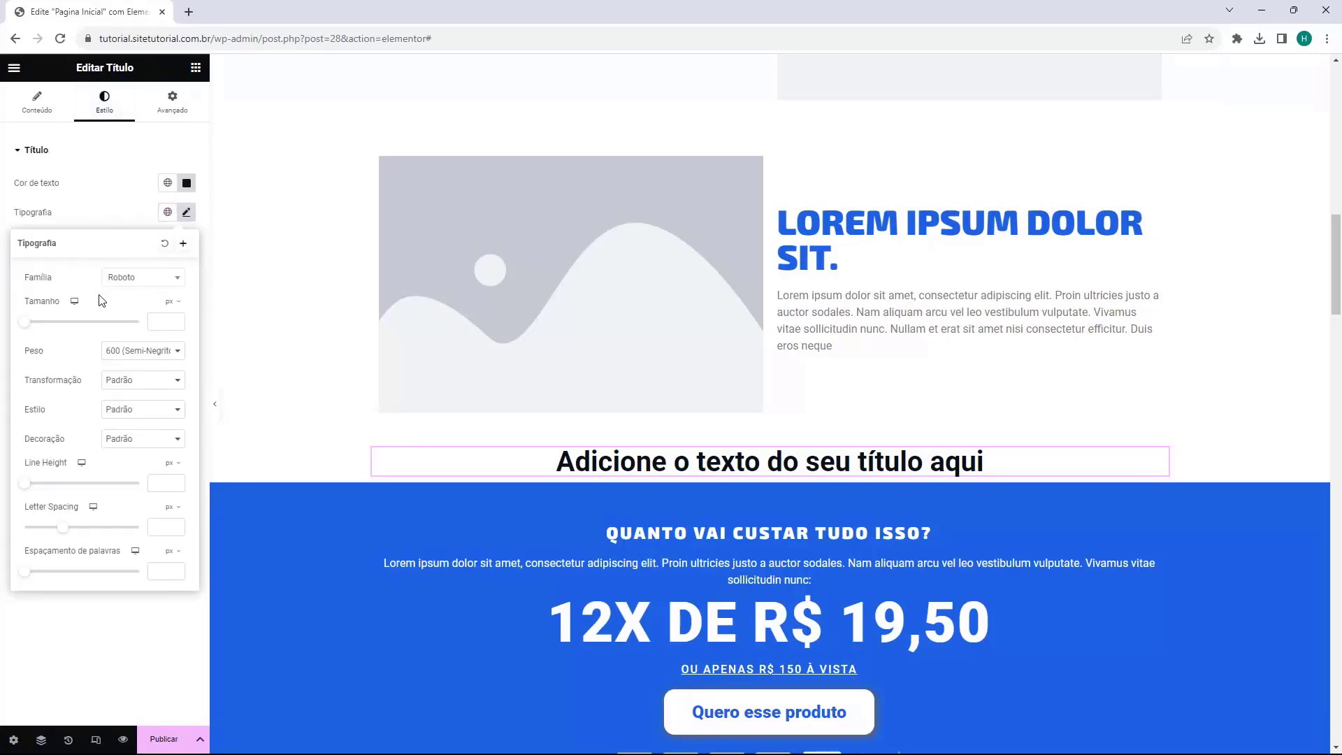
left_click(115, 357)
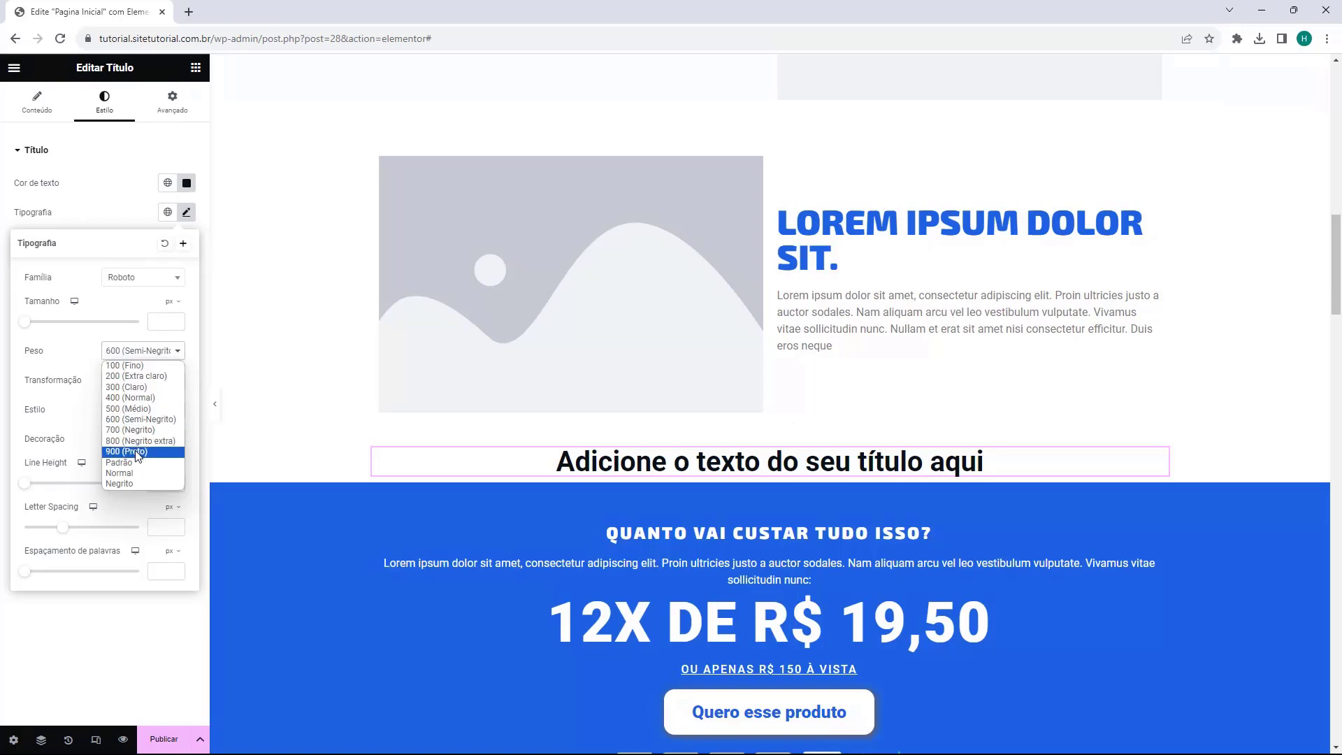
left_click(137, 449)
left_click(142, 278)
left_click(128, 340)
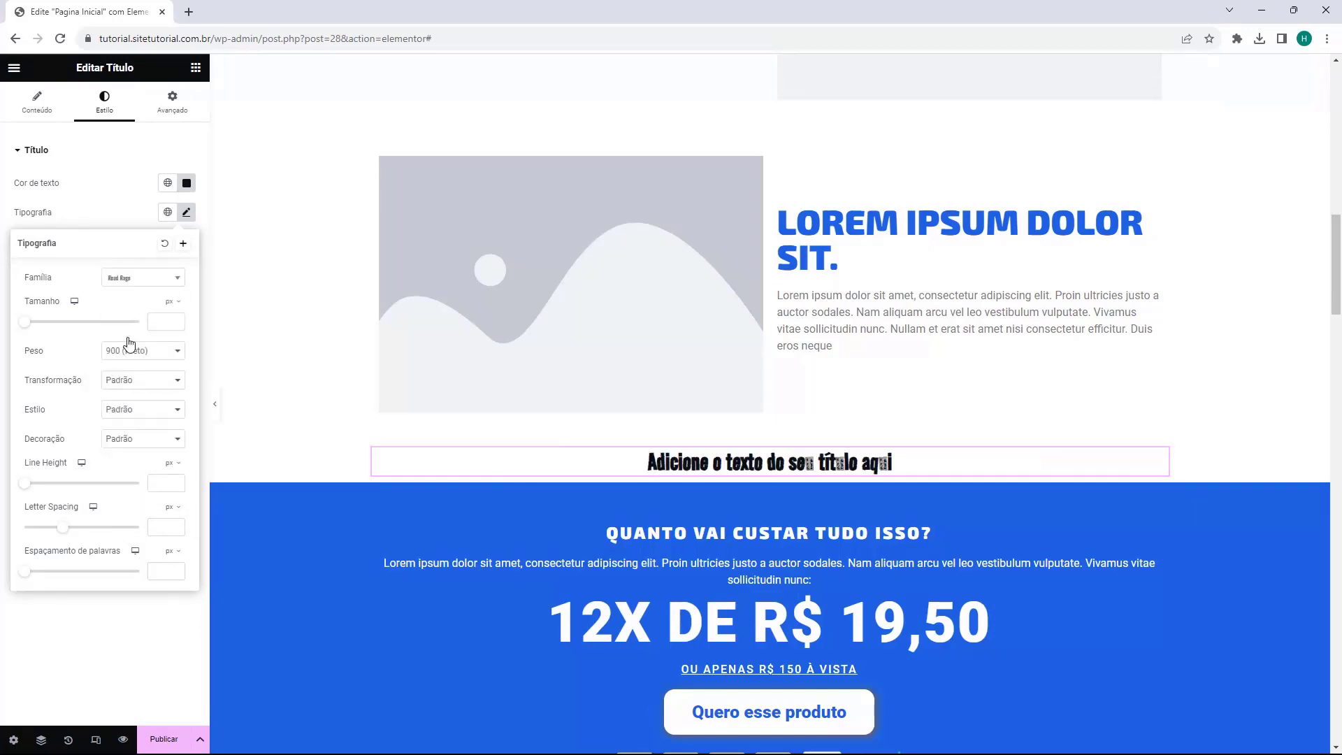
left_click_drag(23, 326, 59, 331)
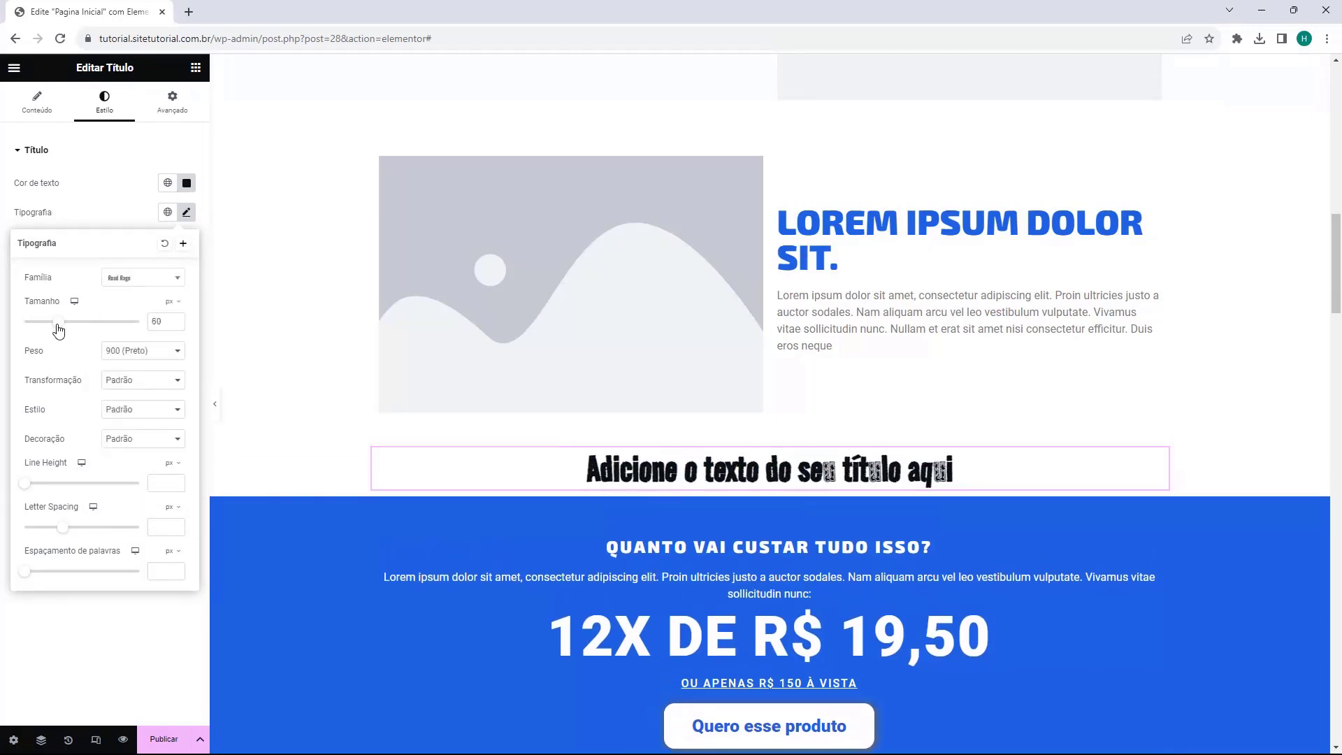
left_click(116, 357)
left_click(125, 388)
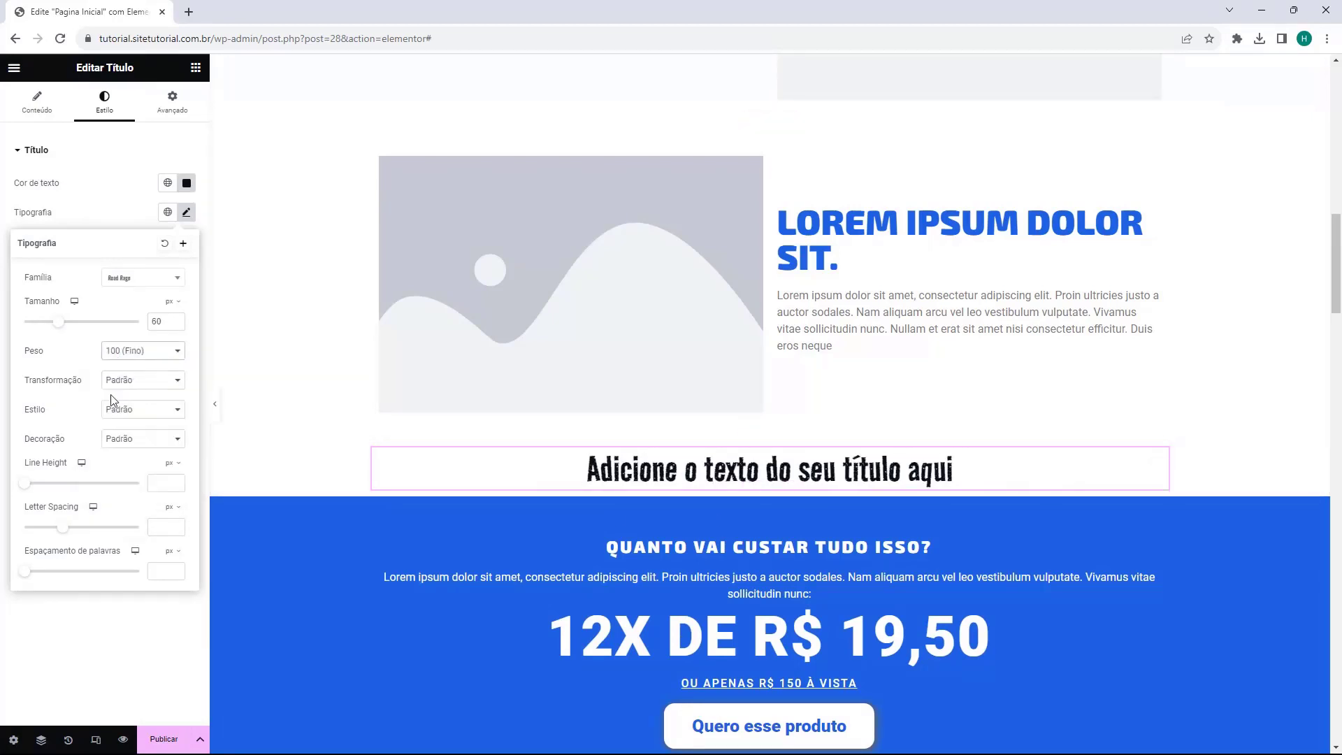
Step: Try the text transformations on the title and set it to Capitalizar
left_click(116, 381)
left_click(127, 405)
left_click(129, 382)
left_click(130, 416)
left_click(135, 383)
left_click(131, 428)
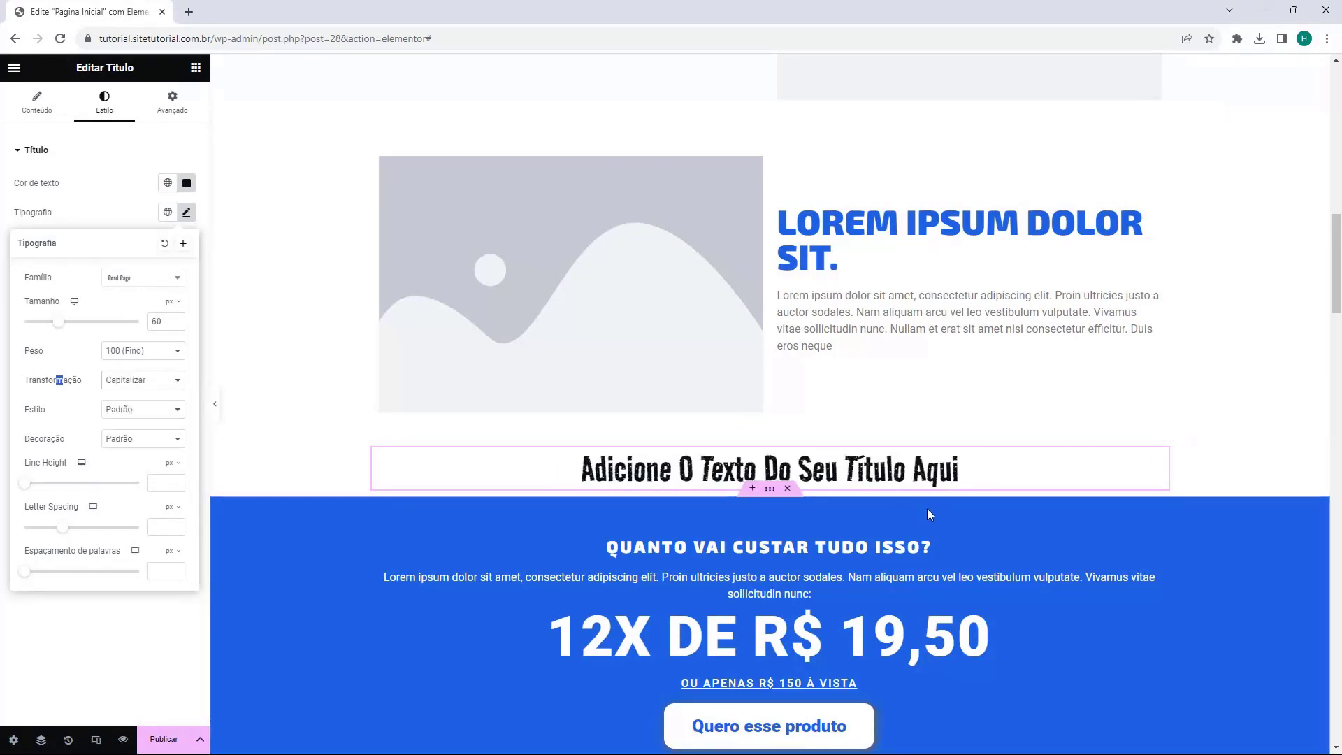
Step: Try the Sublinhado, Linha superior and Tachado decorations on the title, then restore Padrão
left_click(140, 441)
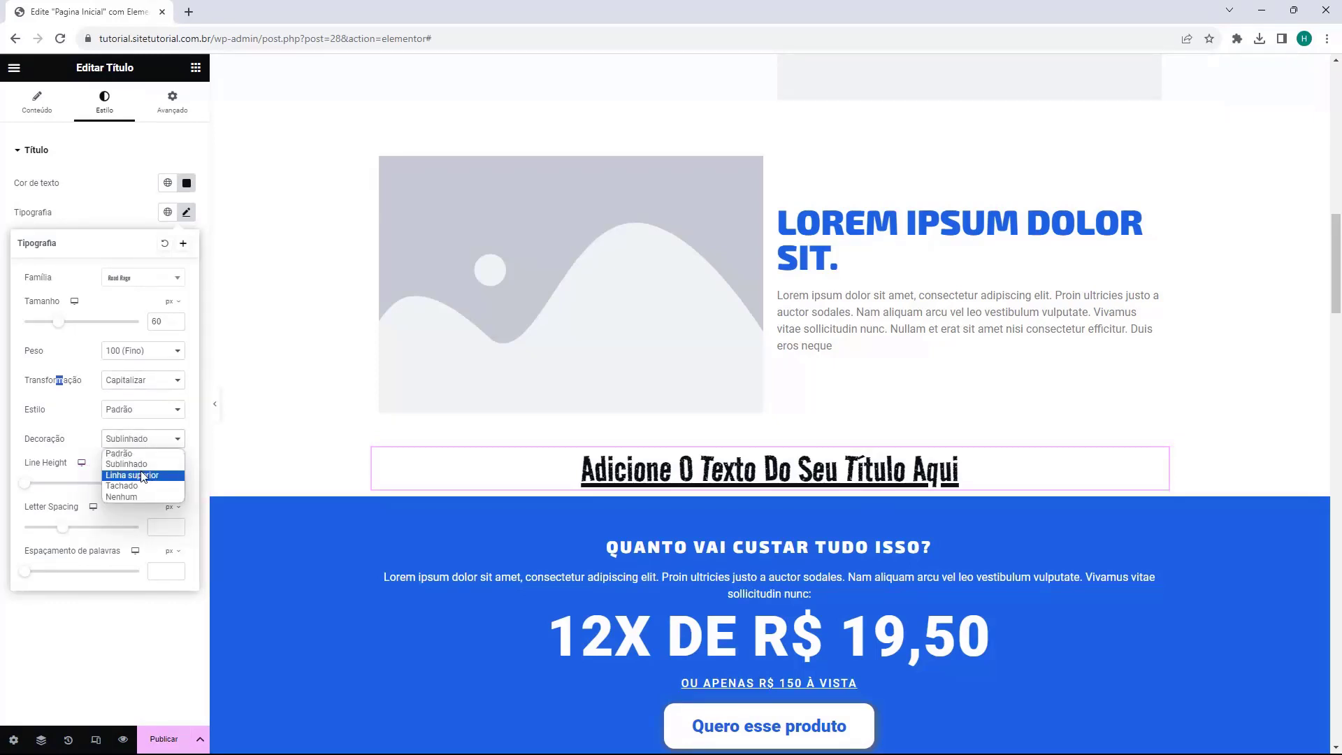
left_click(139, 475)
left_click(147, 441)
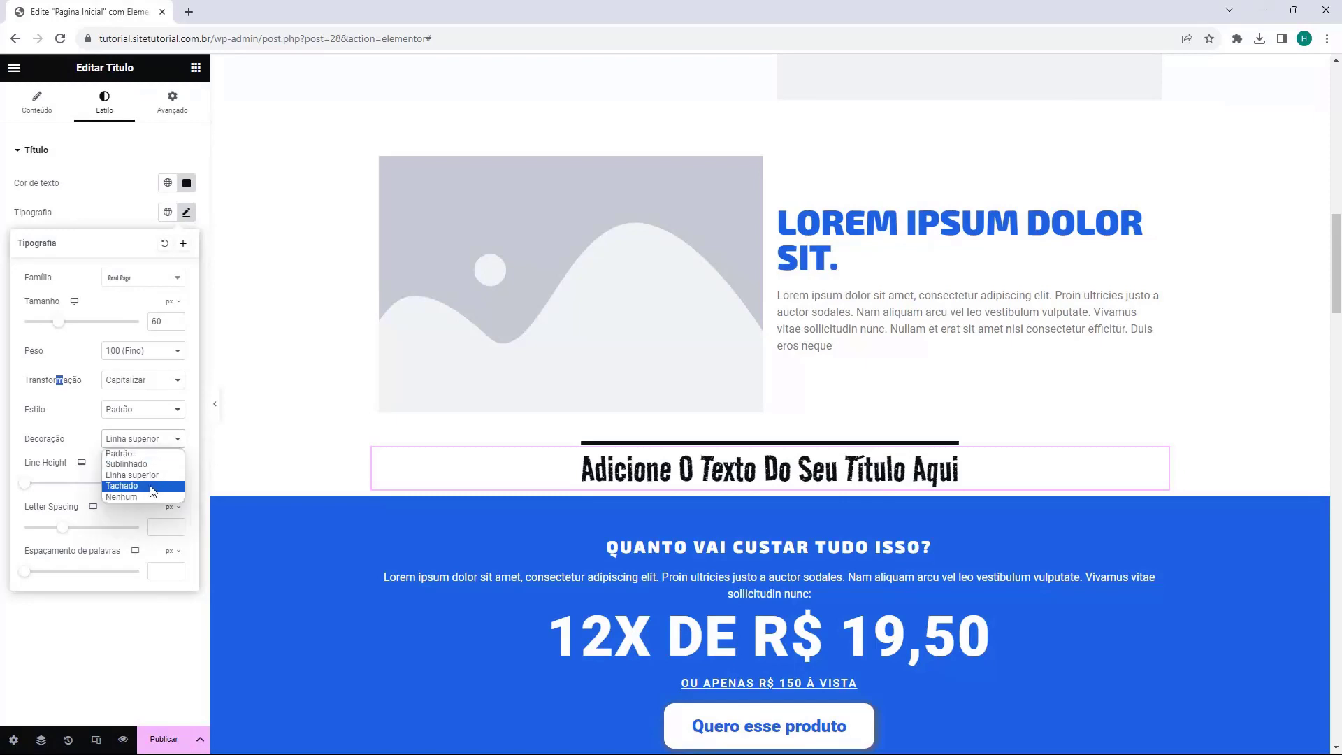
left_click(153, 487)
left_click(144, 438)
left_click(118, 453)
Step: Adjust the title's line height and widen its letter and word spacing
left_click_drag(26, 483, 102, 528)
mouse_move(30, 577)
left_mouse_down()
mouse_move(63, 568)
mouse_move(39, 572)
mouse_move(51, 578)
mouse_move(46, 563)
left_mouse_up()
left_click(79, 209)
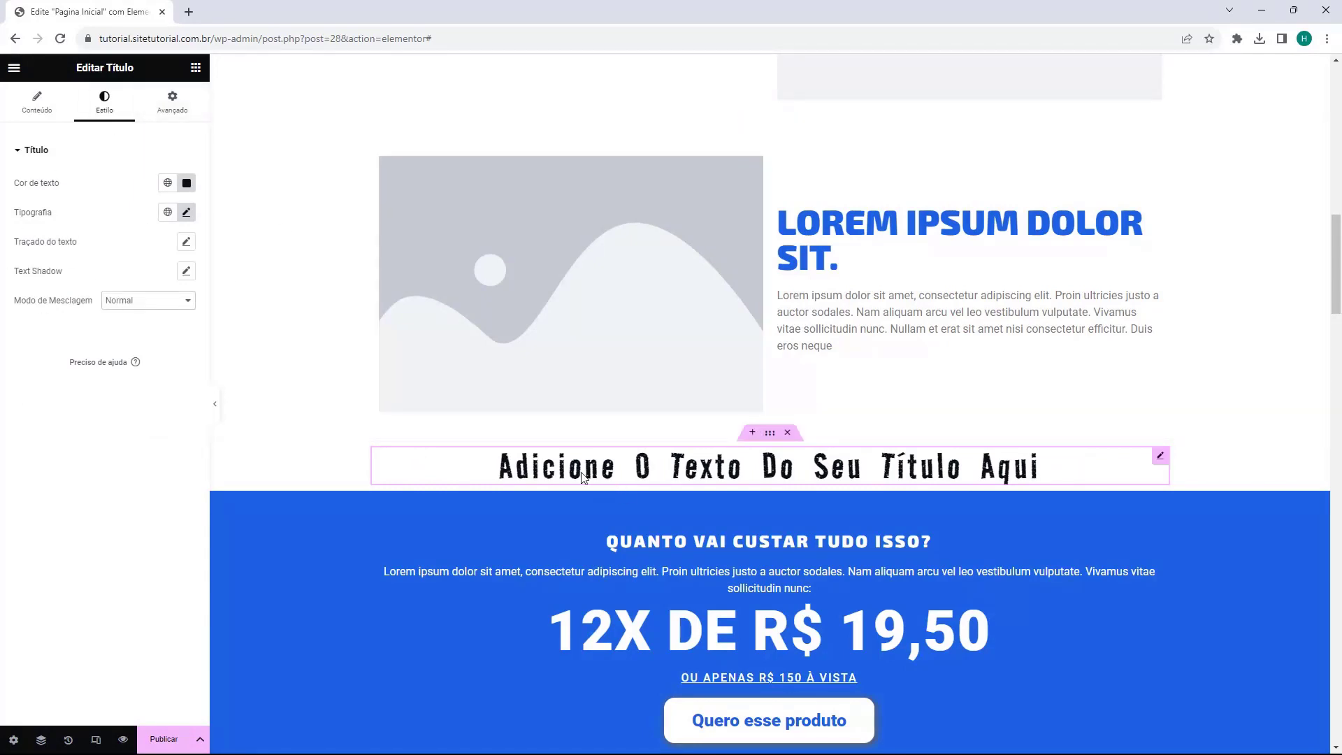
Step: Try entrance animations such as Fade In Down on the title
left_click(161, 108)
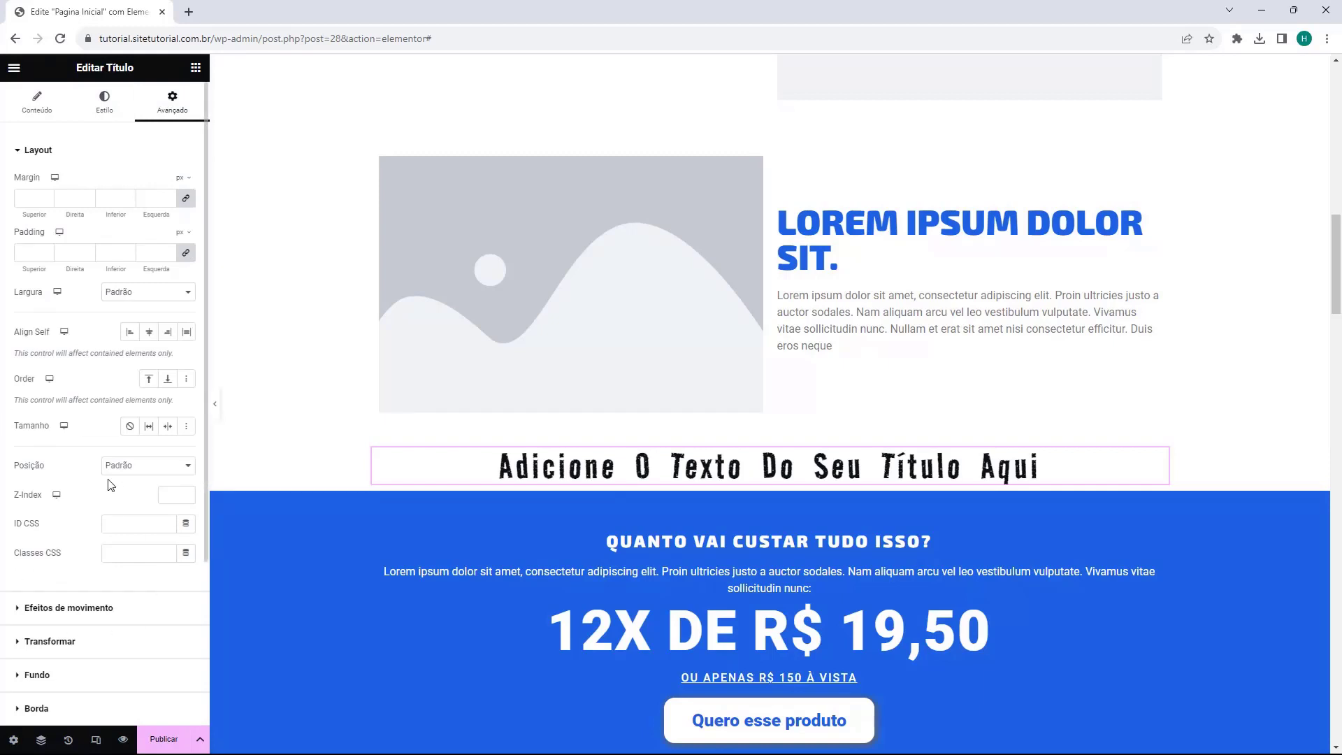
left_click(54, 150)
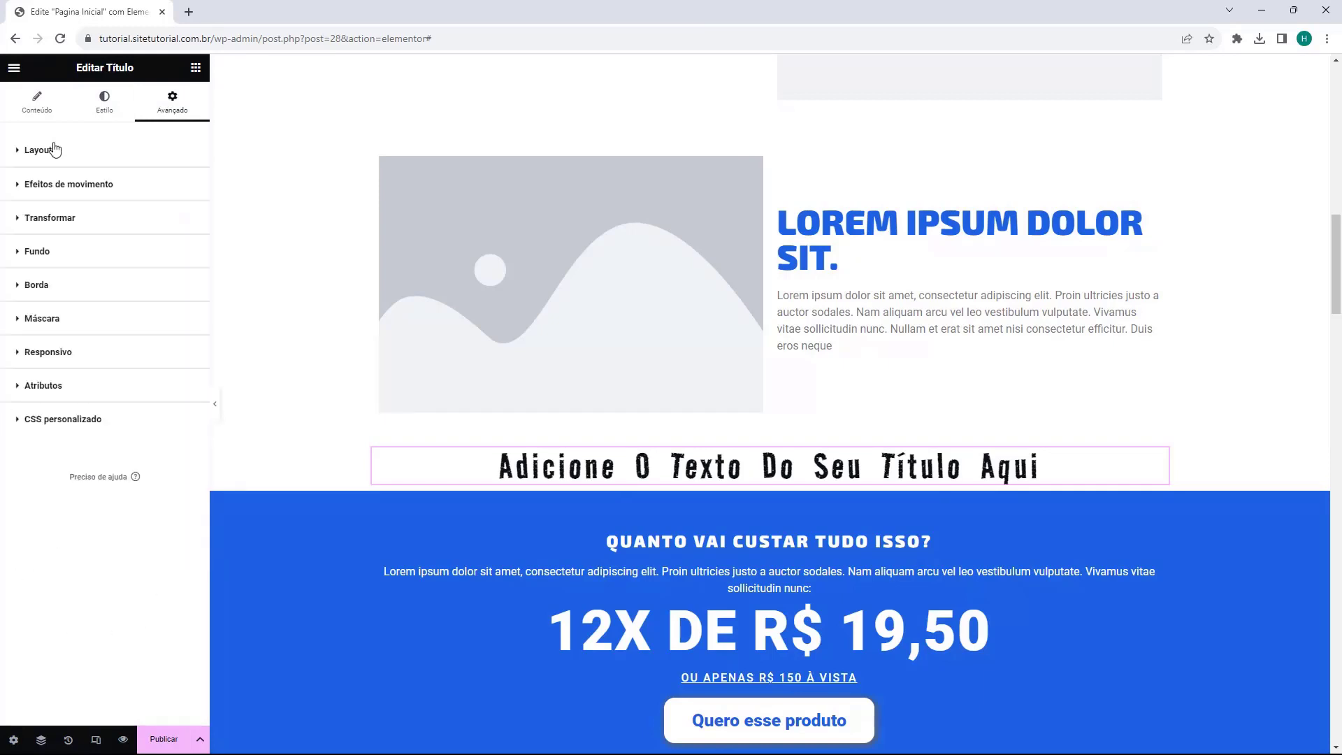
left_click(79, 185)
left_click(79, 231)
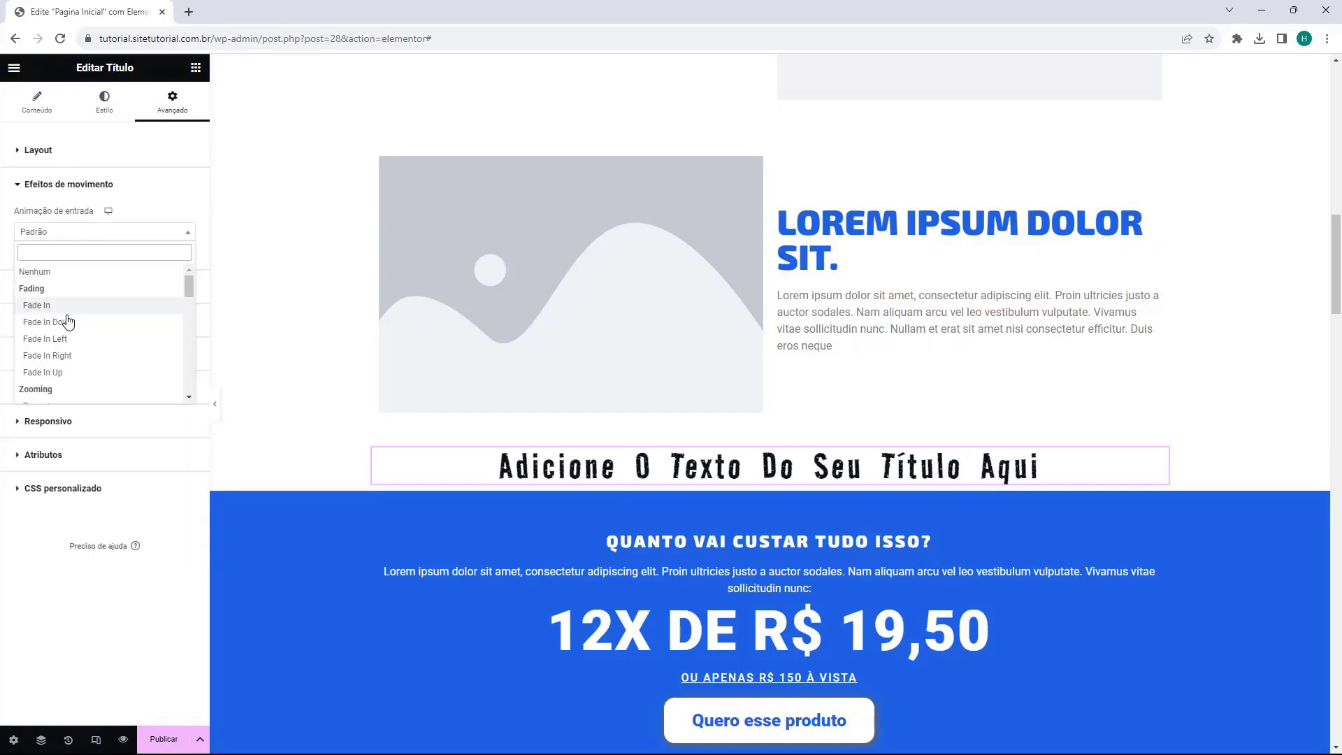
left_click(72, 320)
left_click(98, 231)
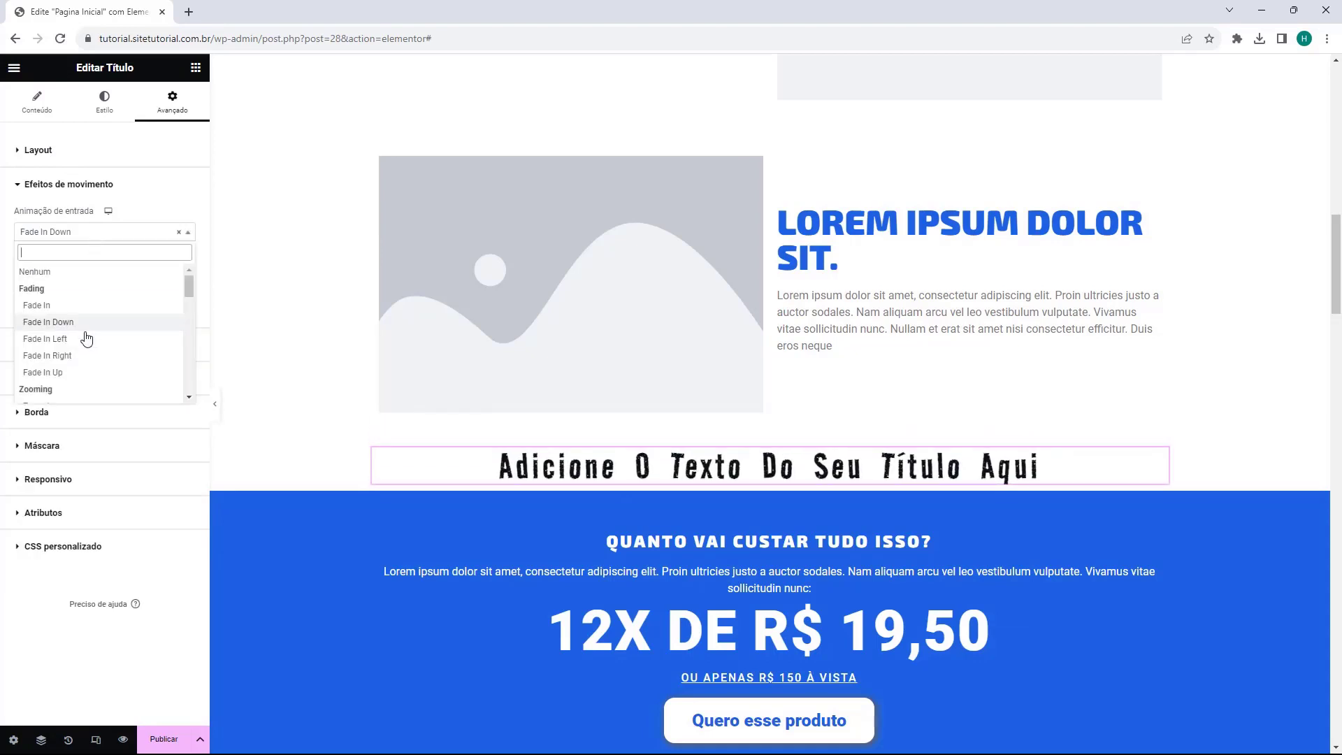
left_click(89, 333)
left_click(51, 344)
Step: Look through the title's Transformar, Fundo and Borda options and its general content settings
left_click(62, 220)
left_click(67, 222)
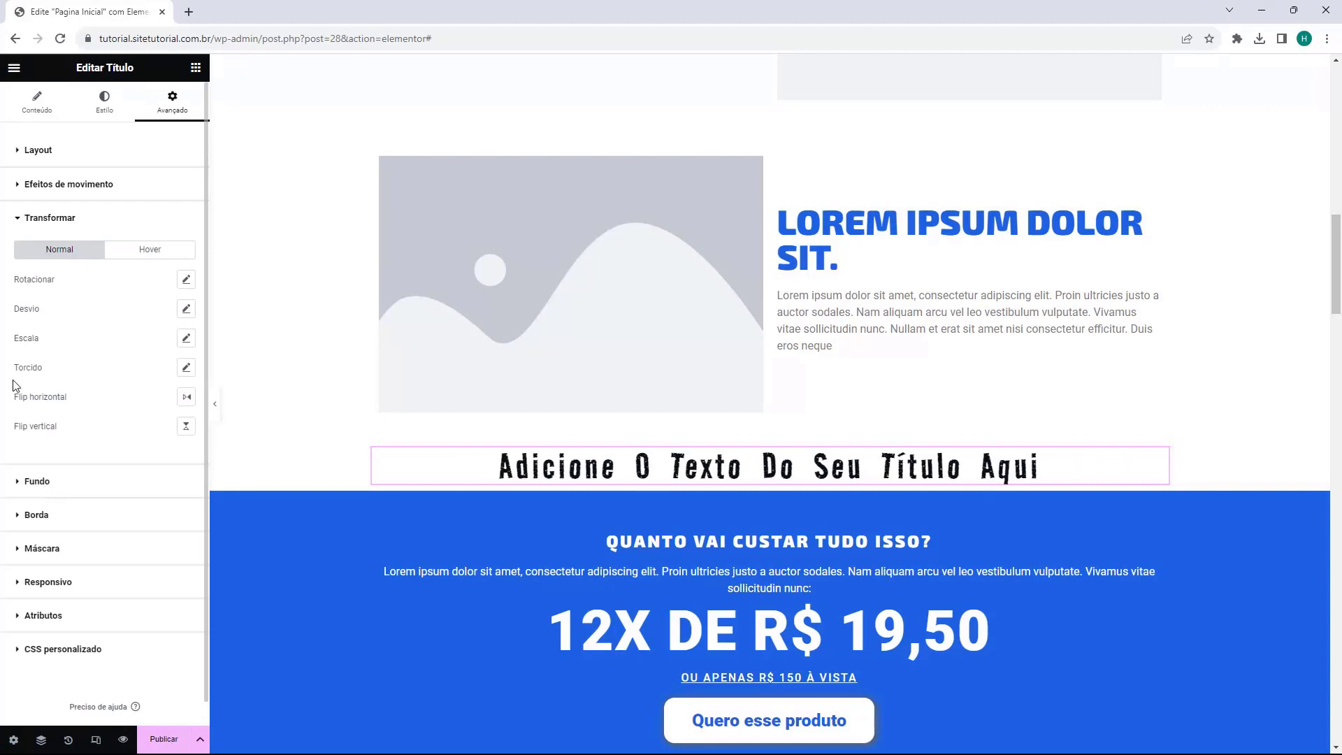
left_click(35, 215)
left_click(62, 254)
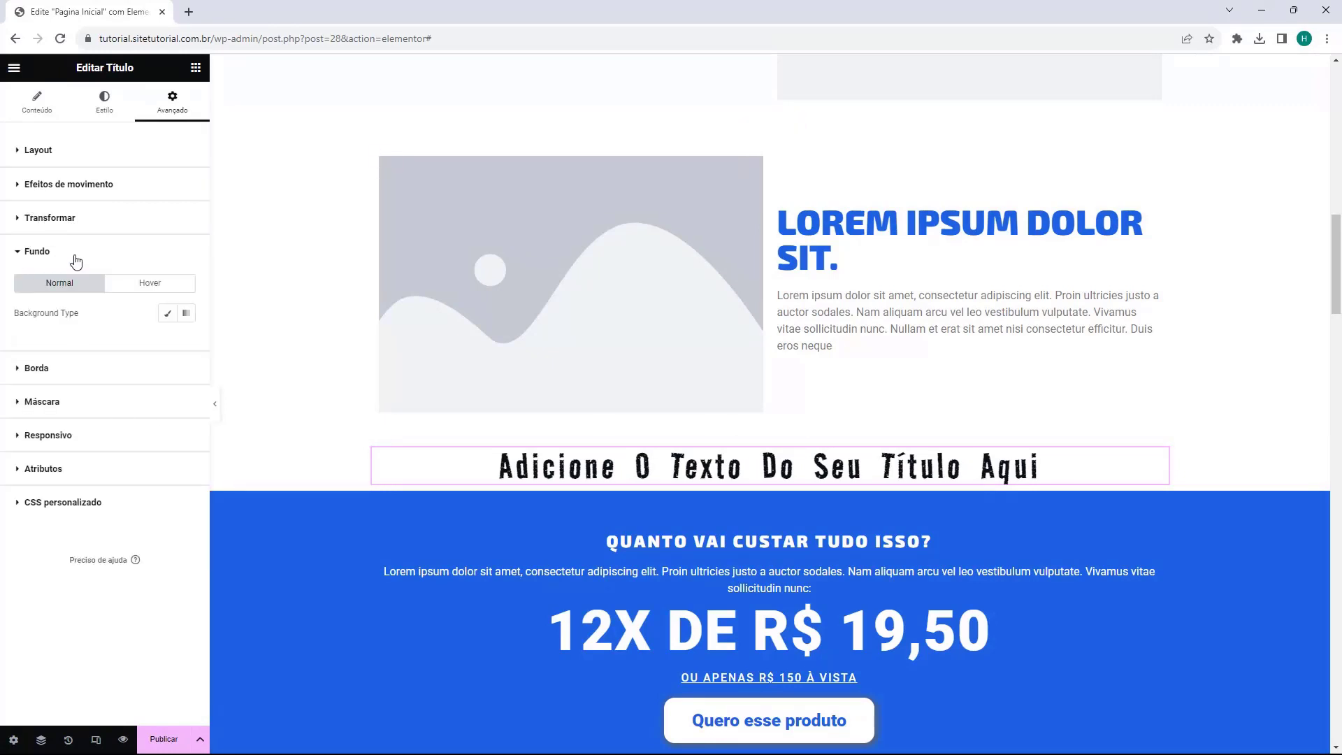
left_click(73, 256)
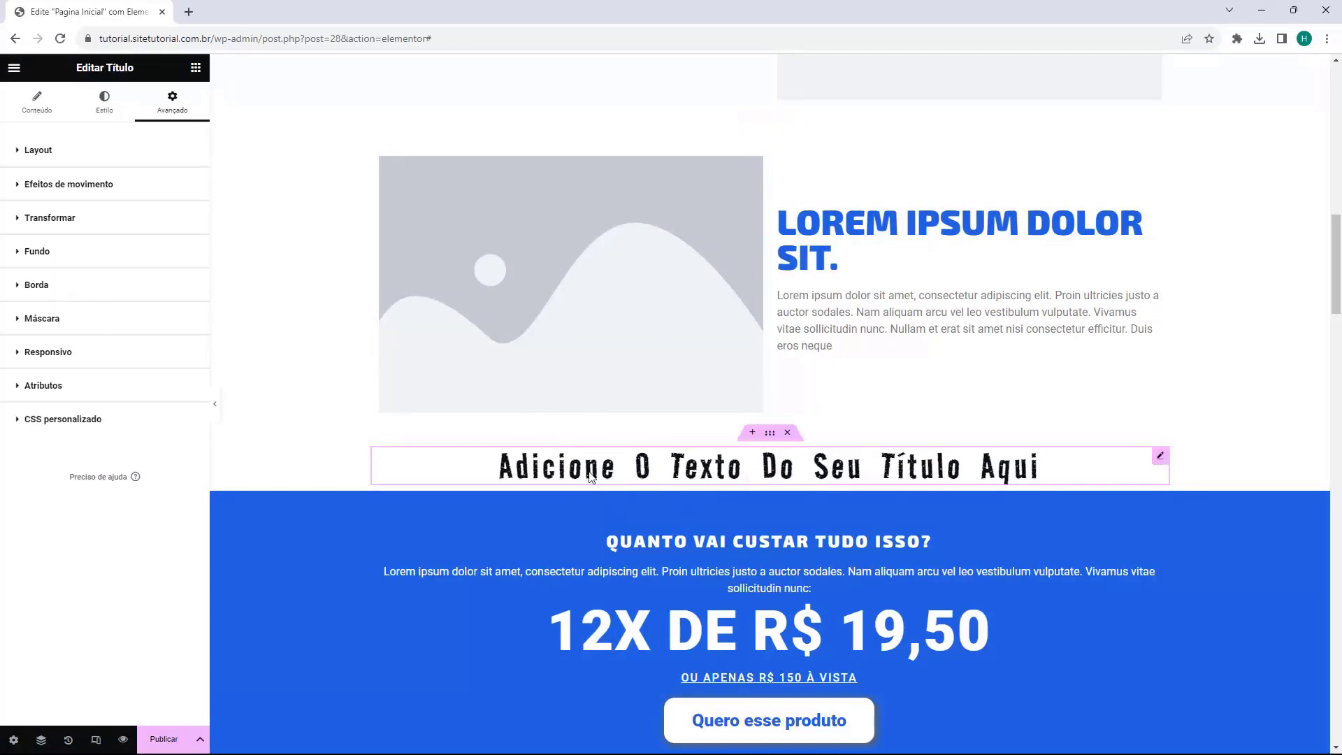
left_click(53, 282)
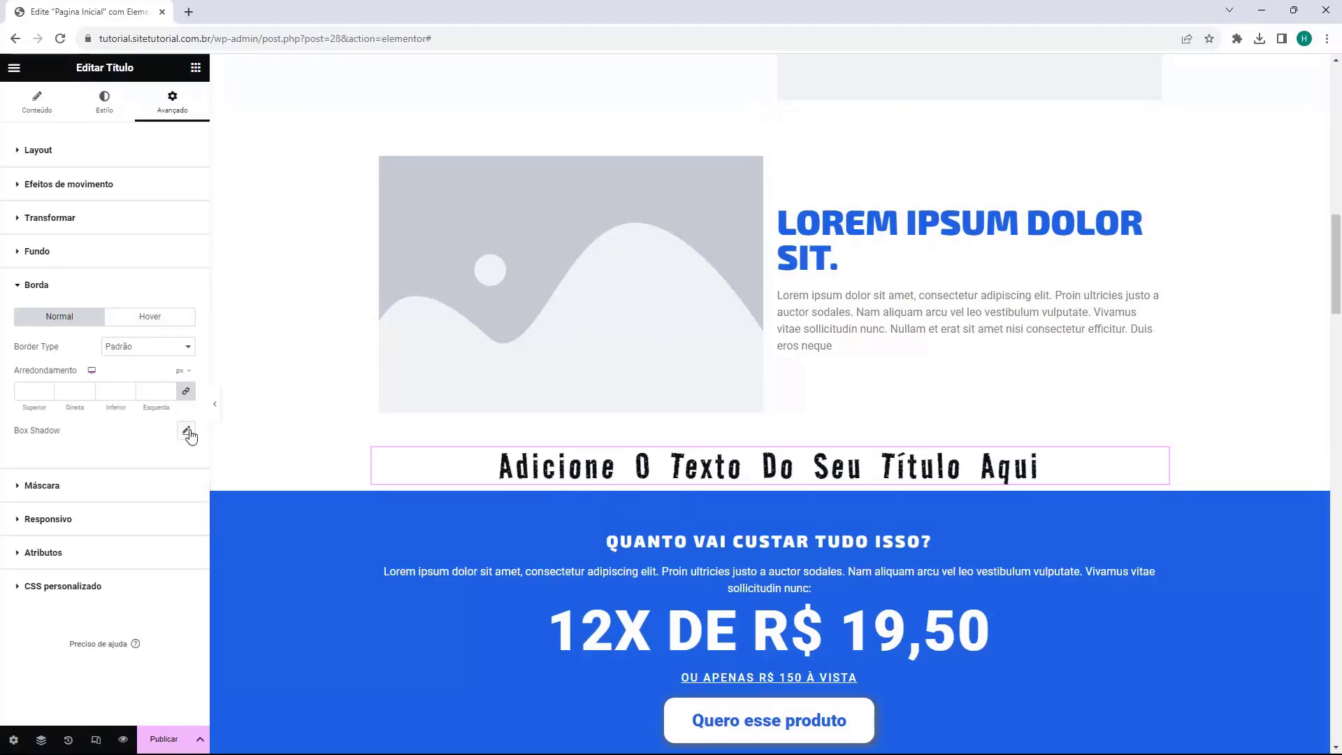
left_click(84, 285)
left_click(52, 103)
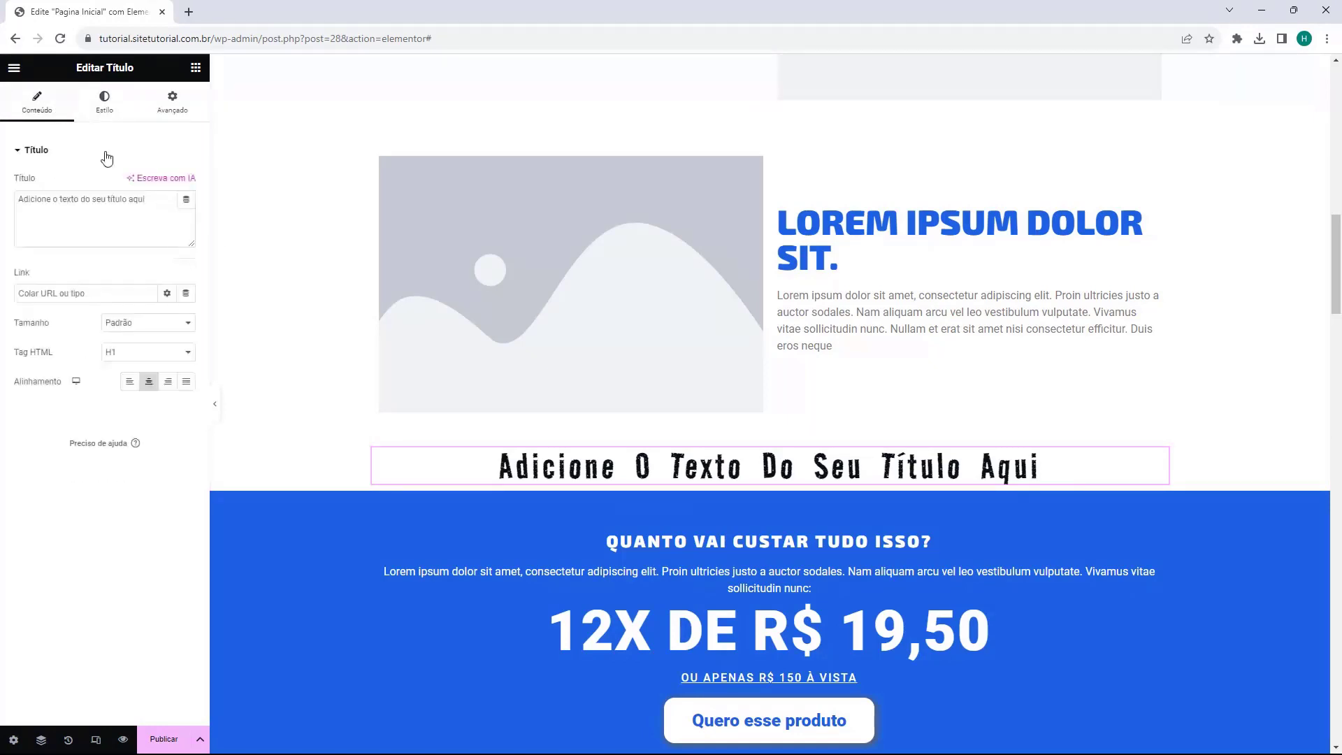
Step: Delete the container holding the title above the "Quanto vai custar tudo isso?" section and return to the top of the page
left_click(195, 67)
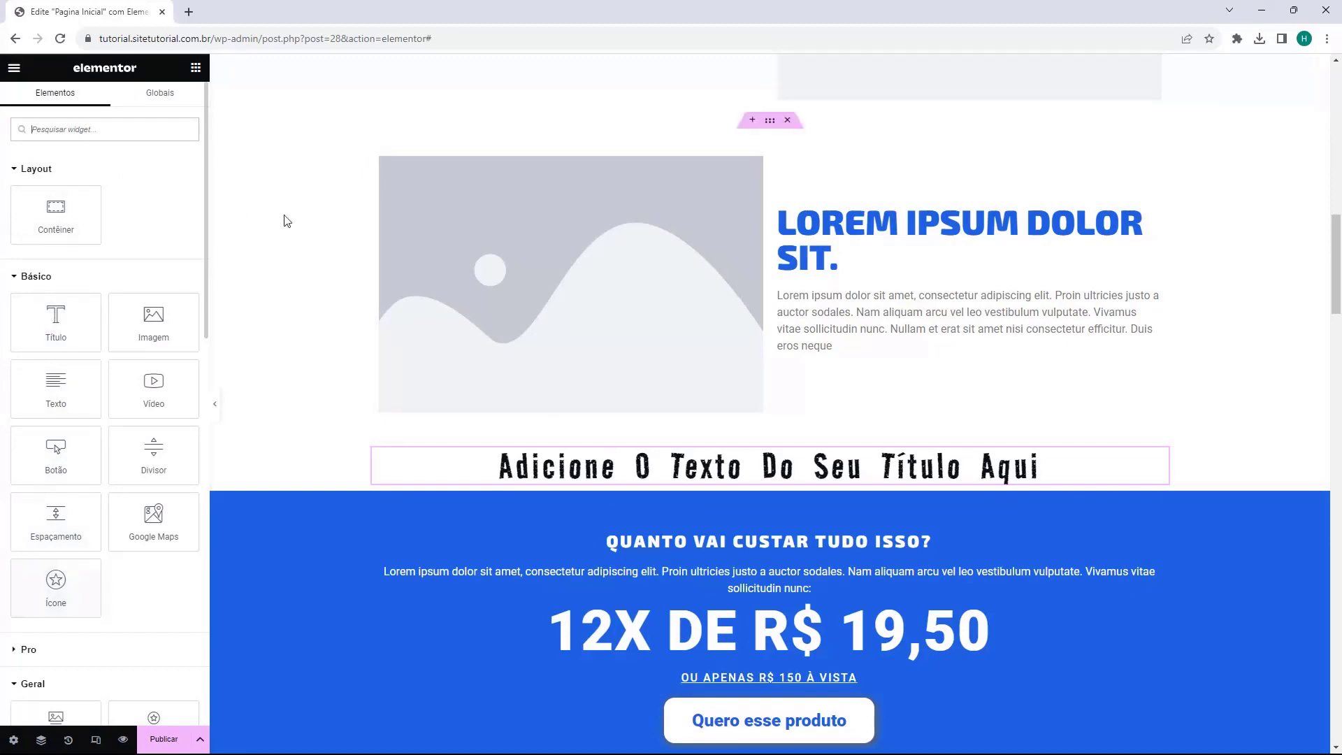
key("Delete")
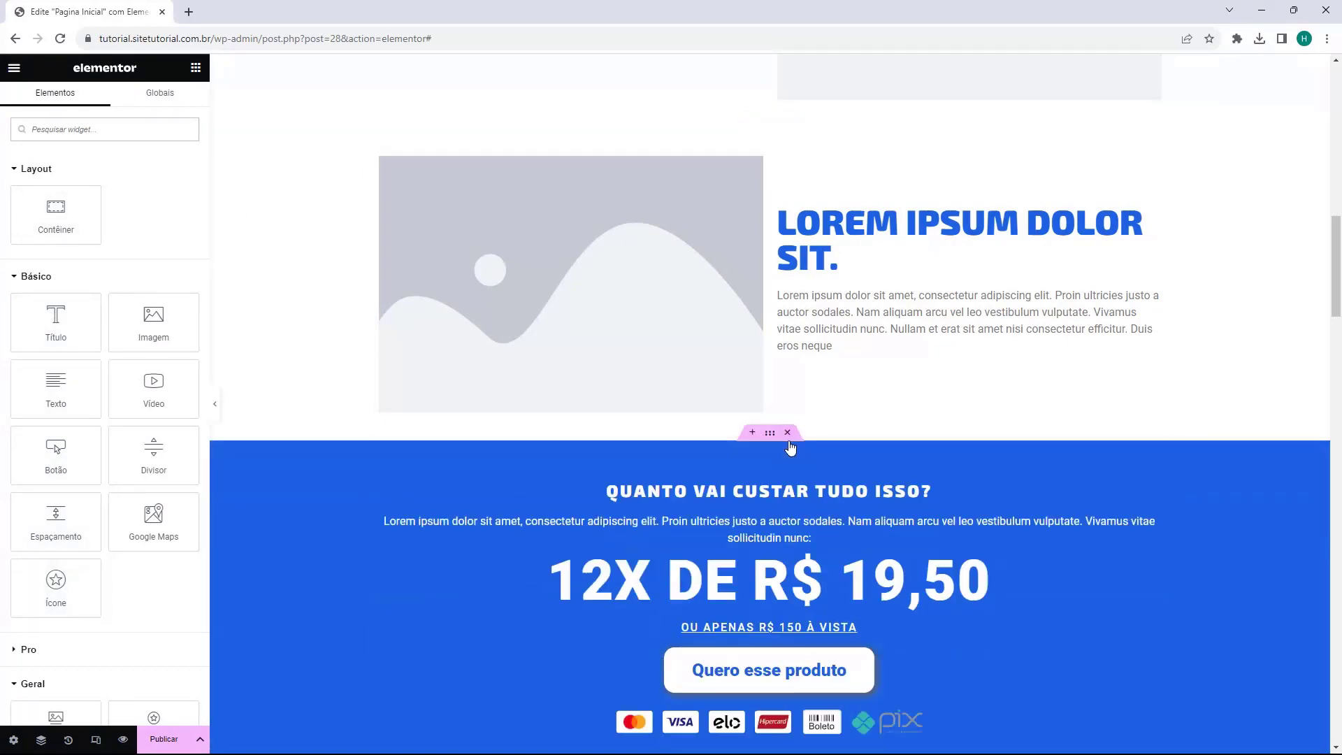
scroll(694, 525, "up", 10)
scroll(643, 541, "up", 3)
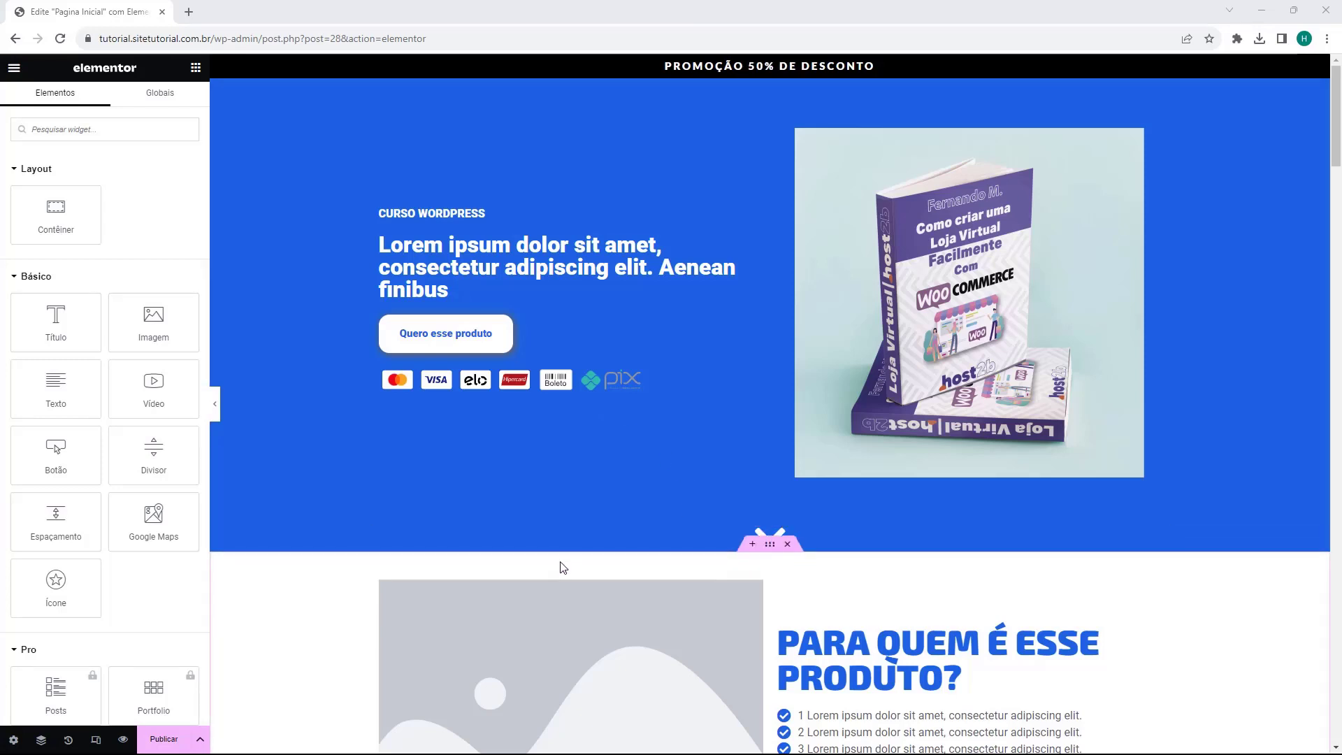
Step: Preview the page at tablet size in responsive mode and look through its sections
scroll(538, 343, "down", 14)
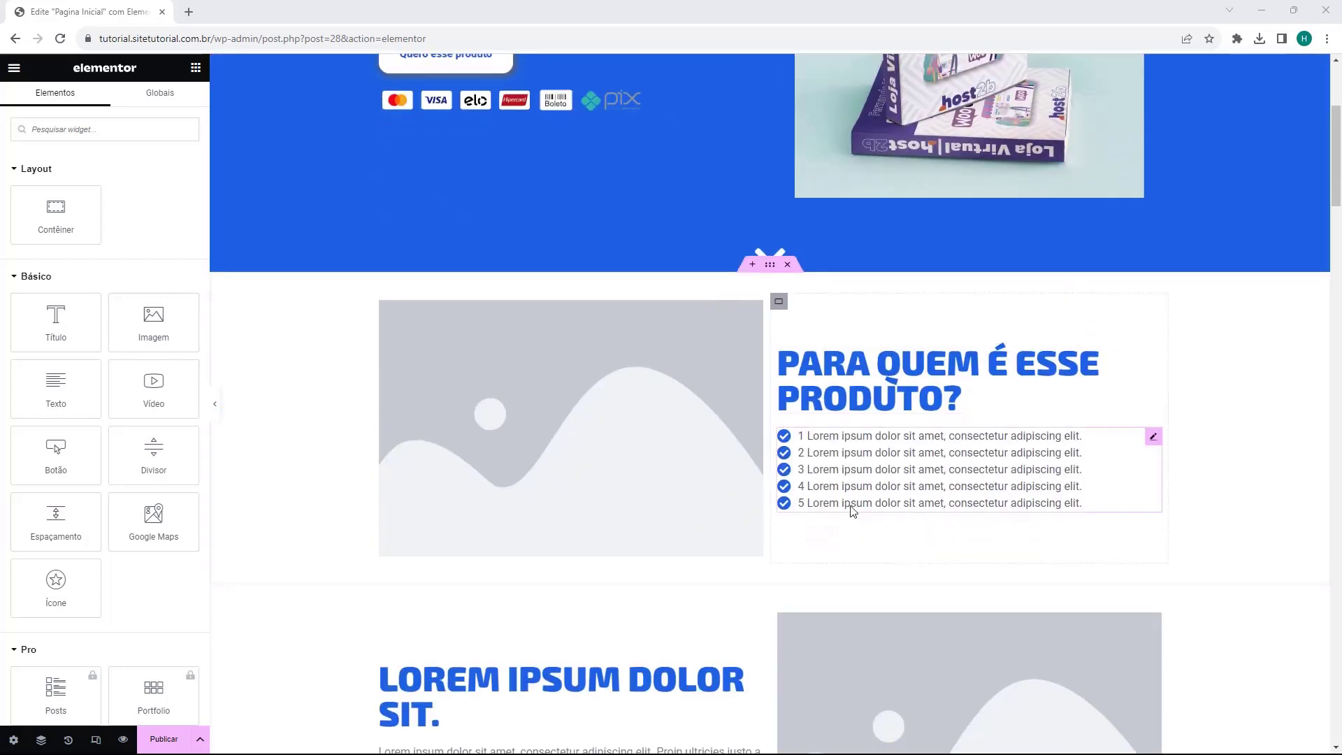
scroll(800, 561, "up", 15)
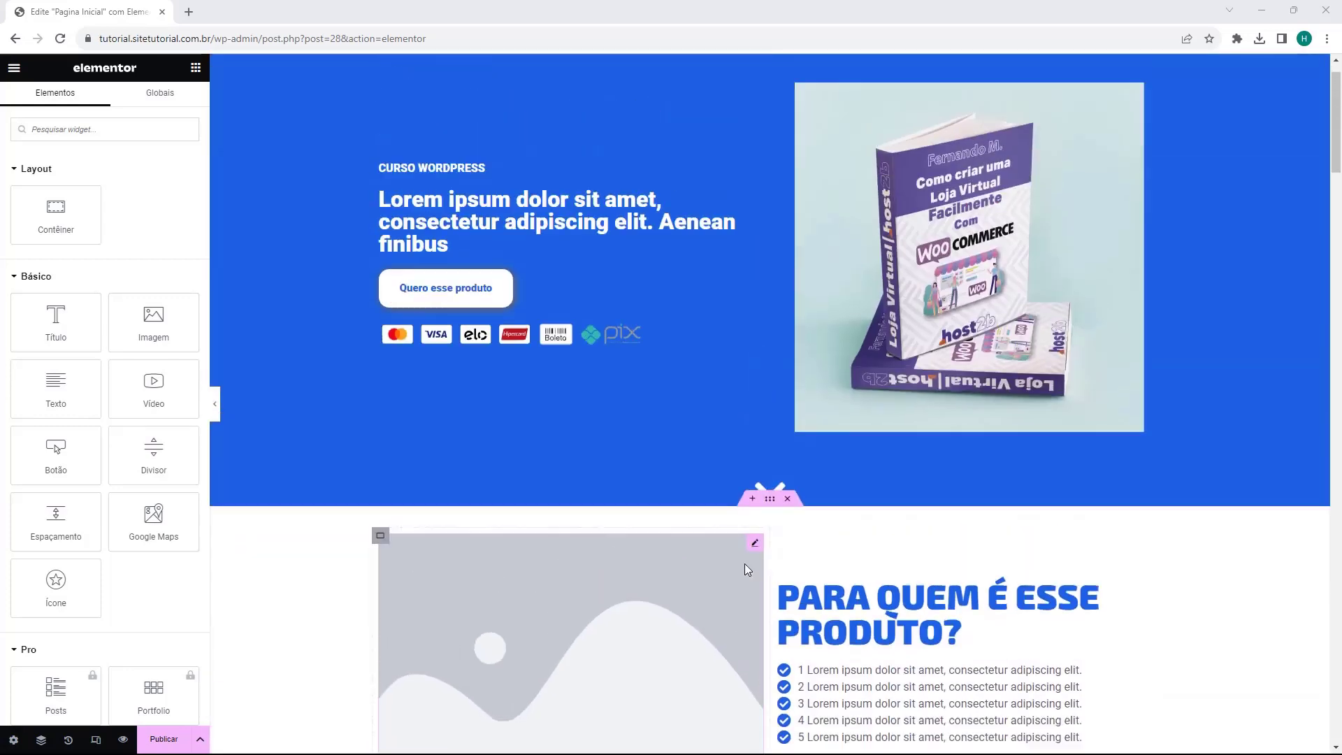
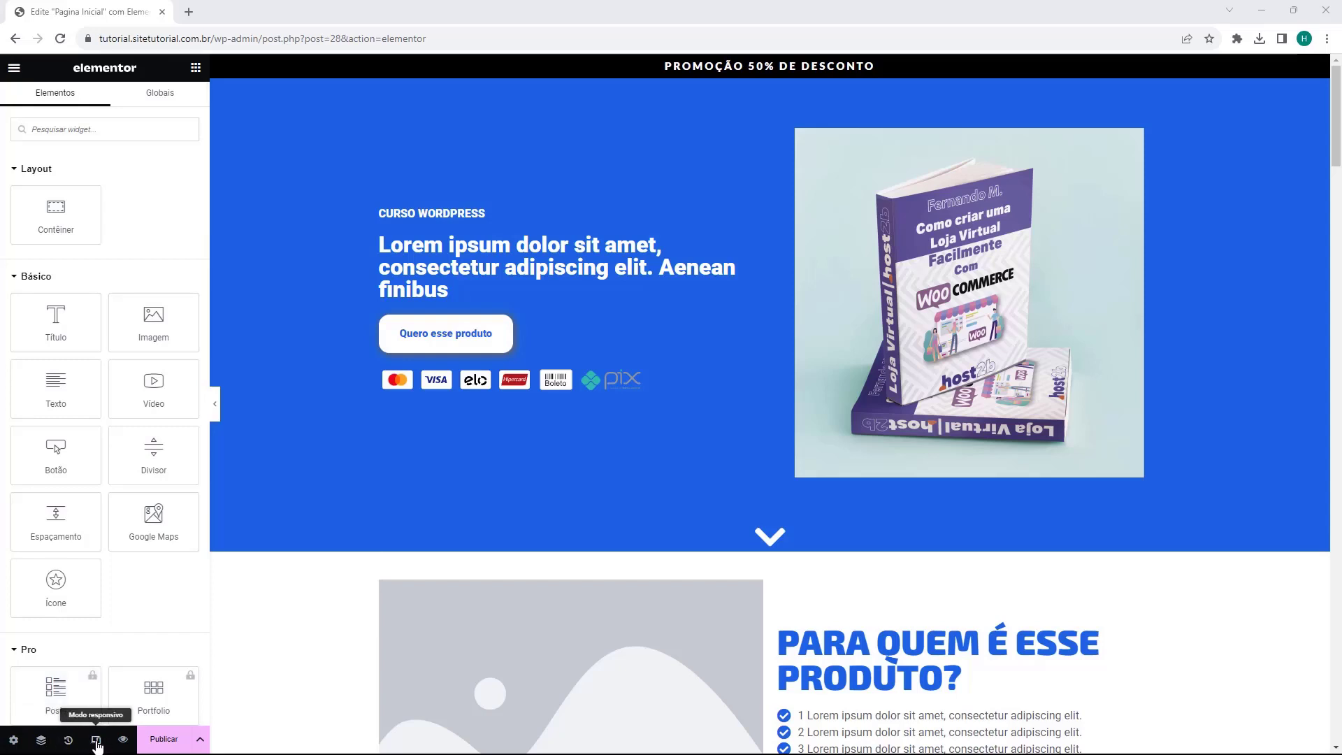
left_click(97, 741)
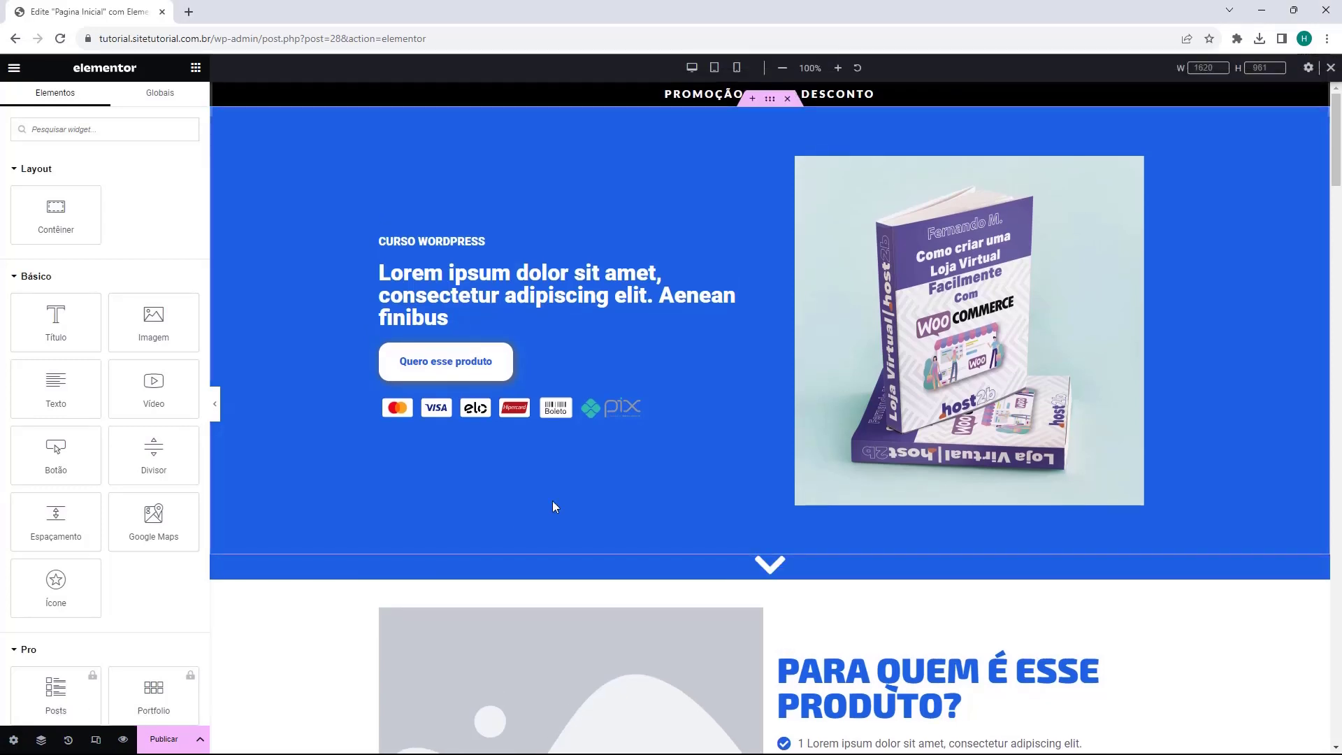
left_click(715, 71)
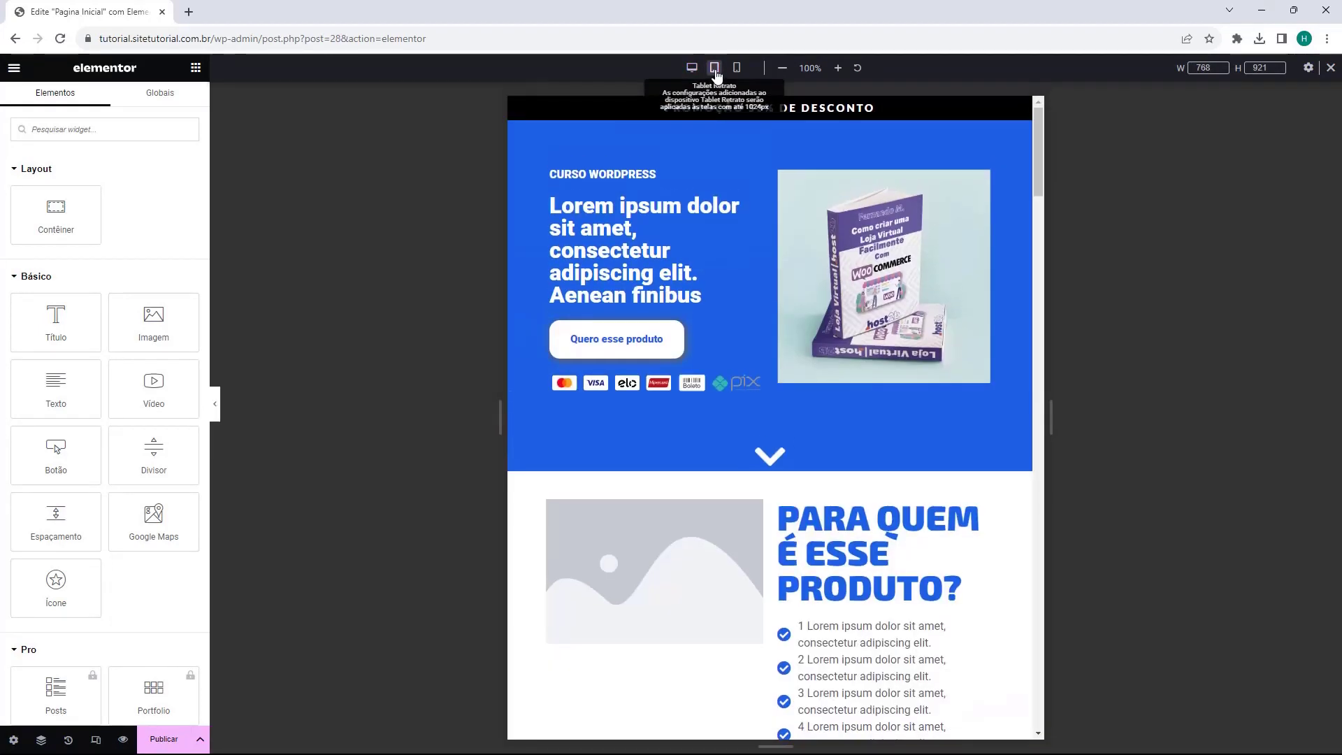
scroll(760, 267, "down", 4)
scroll(760, 267, "down", 20)
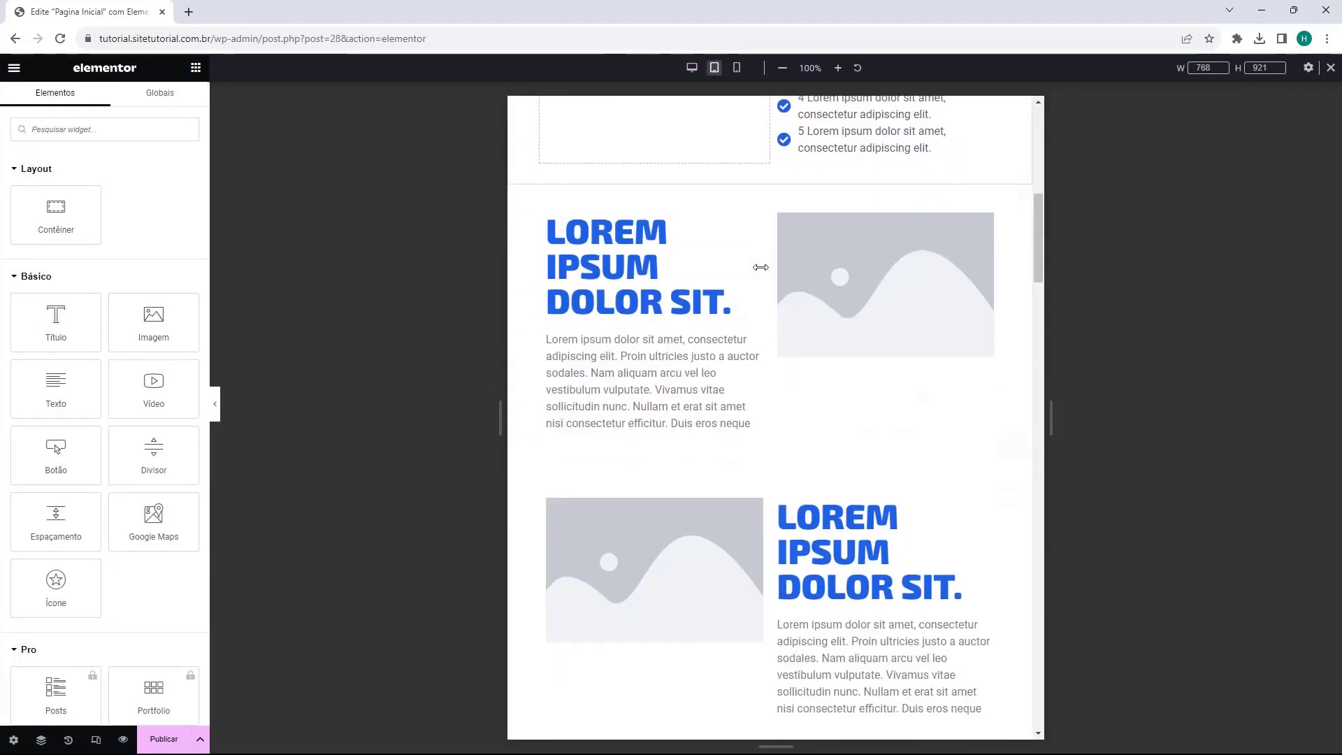
scroll(760, 267, "down", 5)
scroll(760, 267, "up", 20)
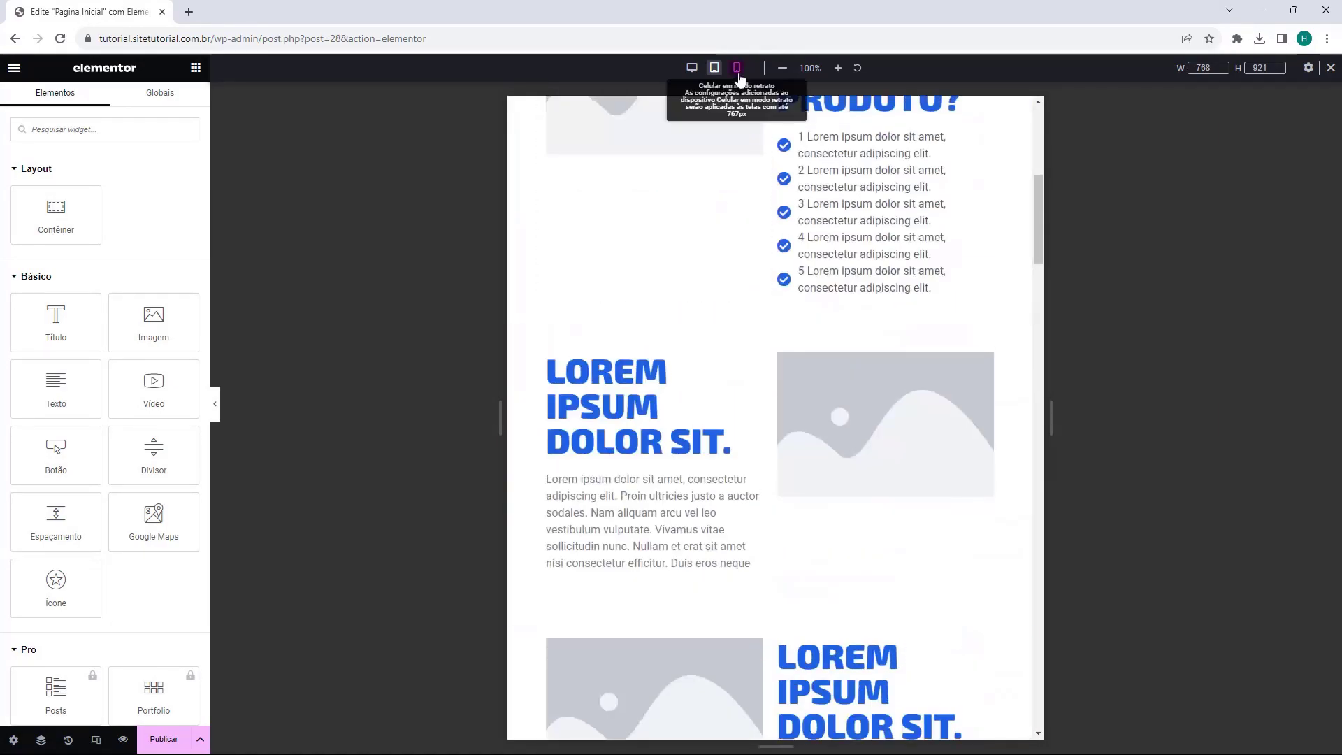
Step: Preview the page at portrait phone size and examine how every section stacks from the header down to the footer
left_click(736, 67)
scroll(859, 320, "up", 5)
scroll(858, 320, "up", 4)
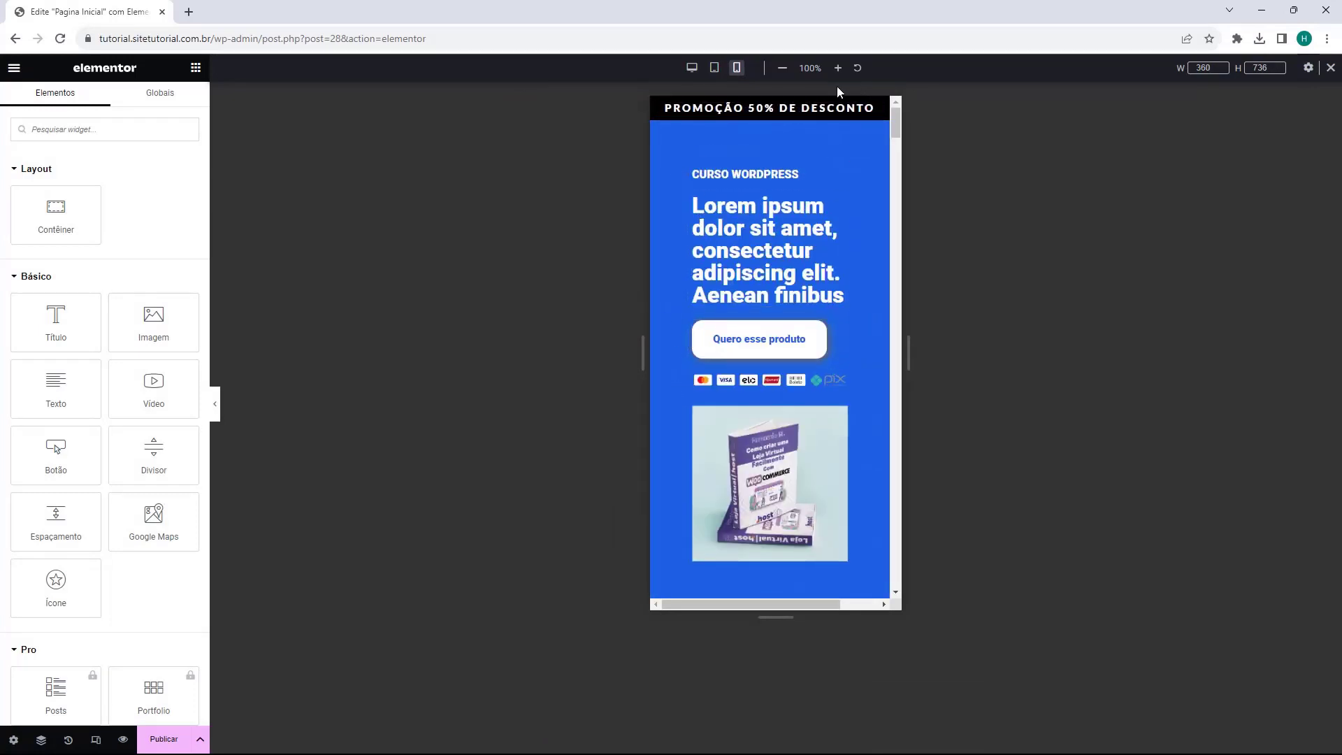
scroll(863, 219, "down", 4)
scroll(862, 224, "down", 7)
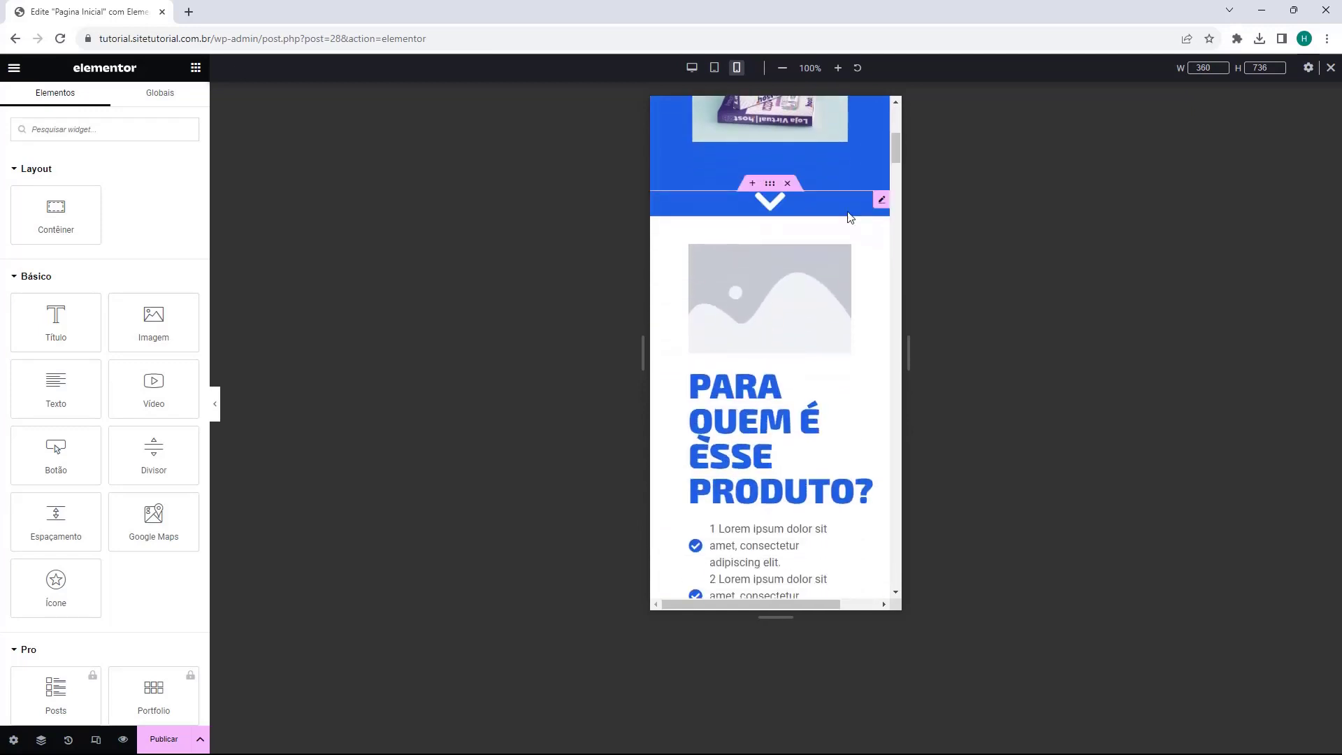
scroll(807, 206, "up", 5)
scroll(807, 206, "up", 4)
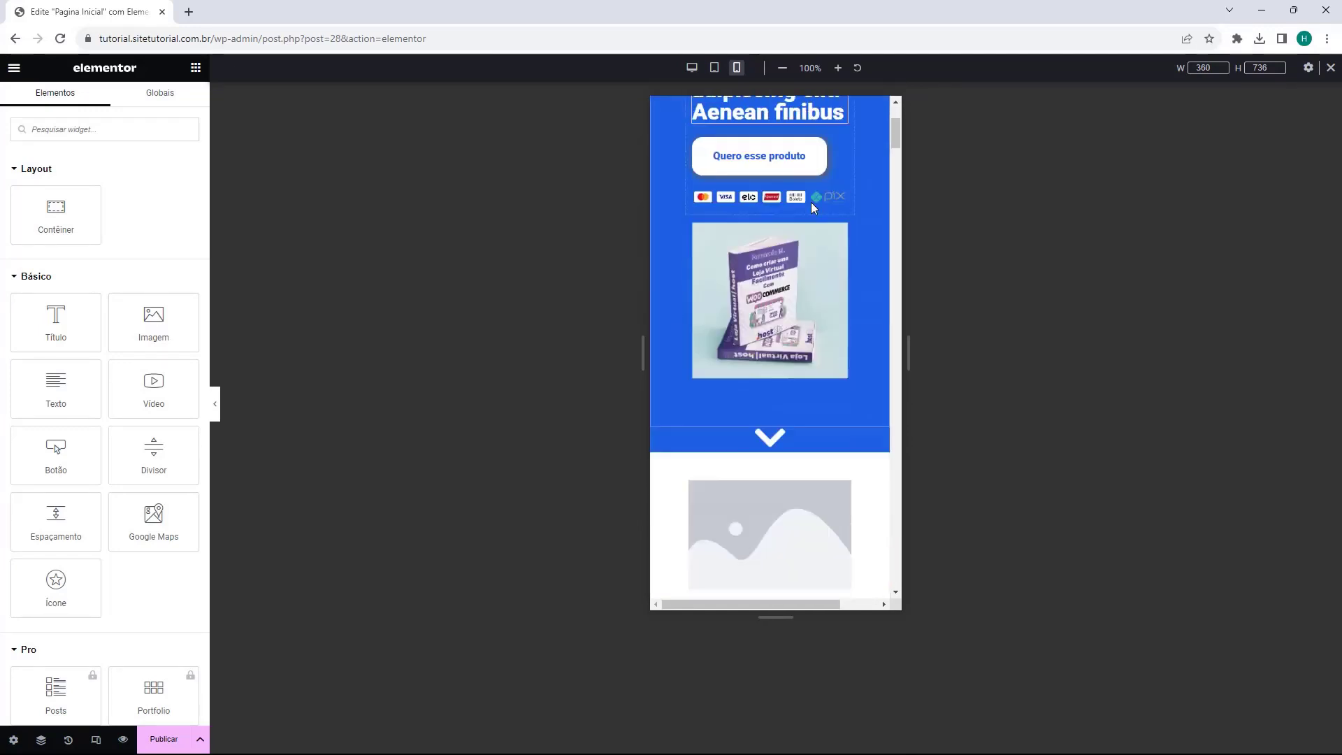
scroll(811, 202, "down", 15)
scroll(762, 214, "down", 15)
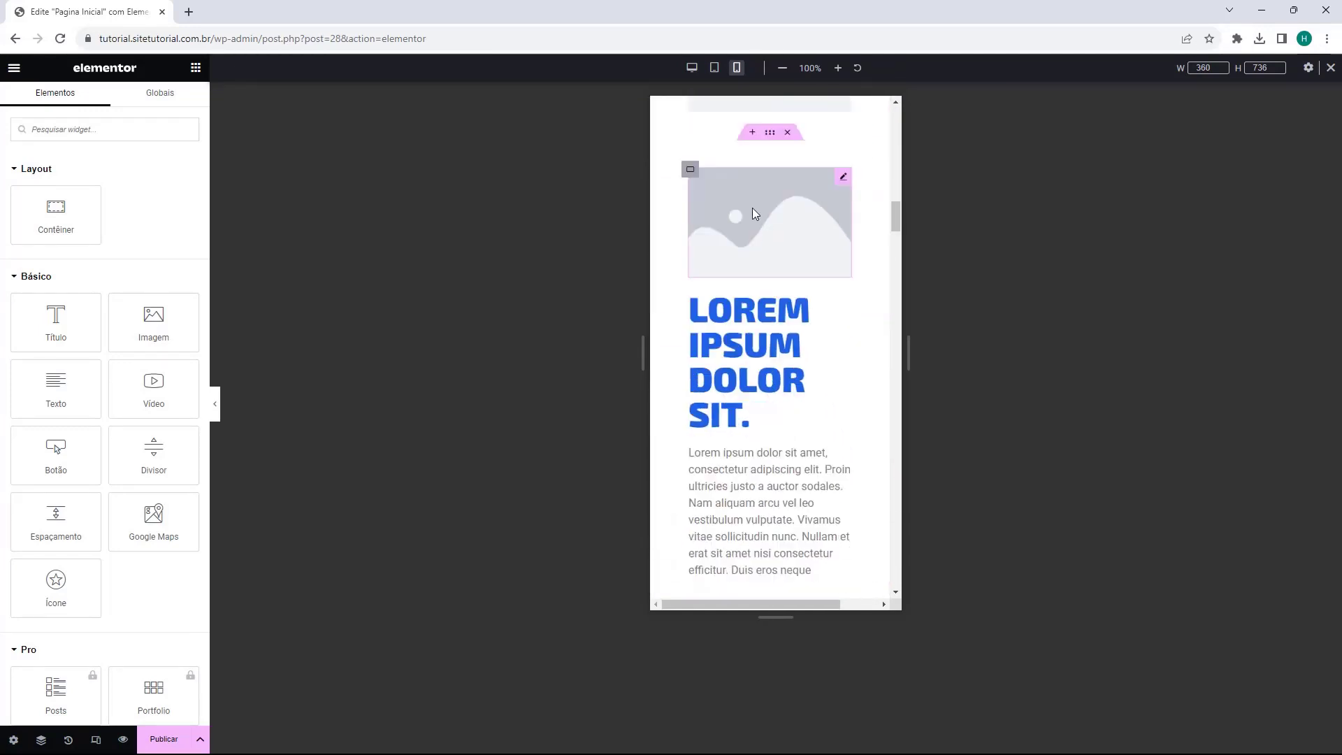
scroll(748, 204, "down", 15)
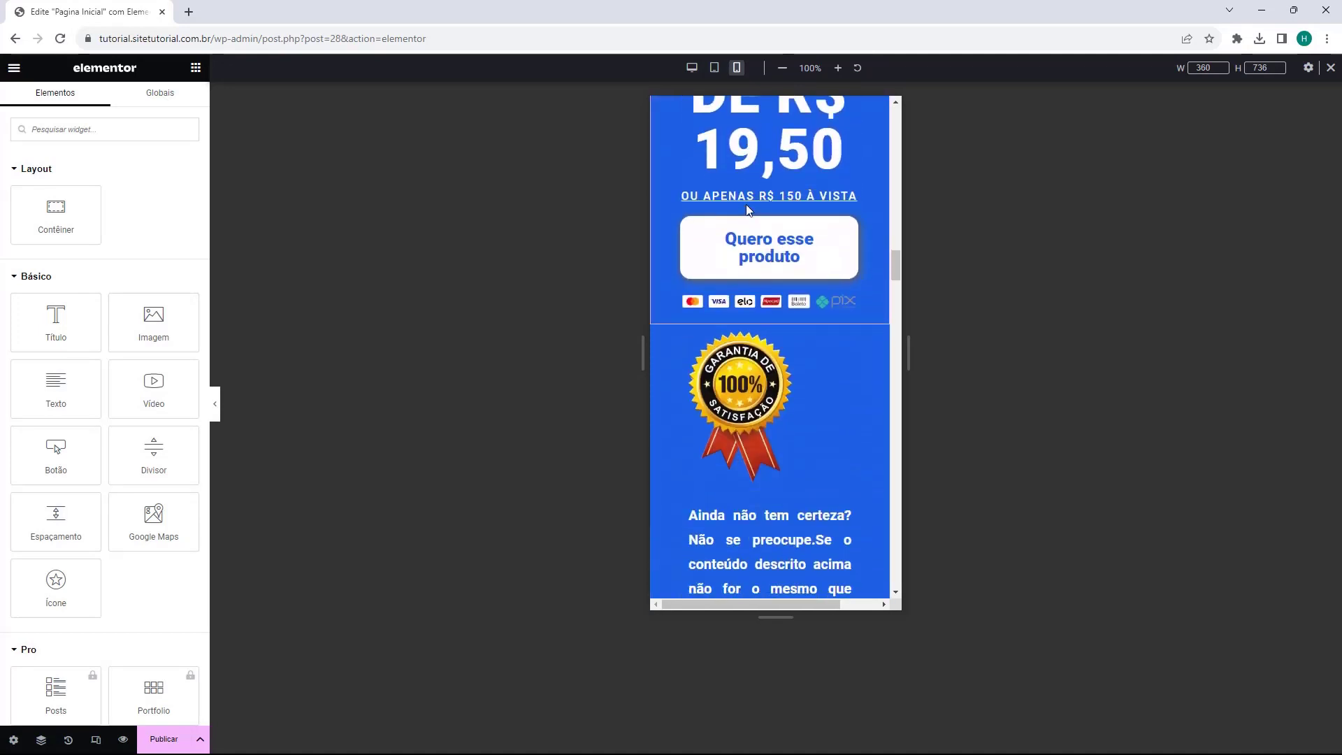
scroll(744, 204, "down", 15)
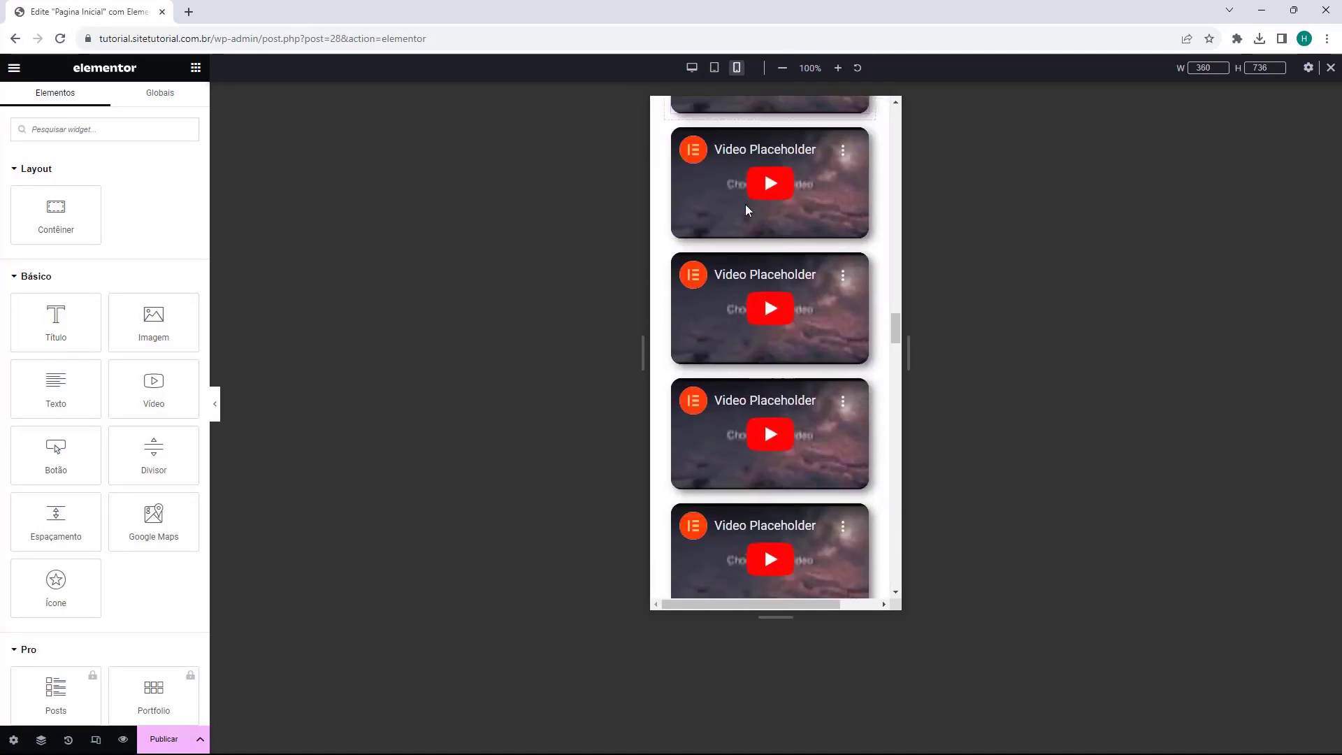
scroll(740, 204, "down", 10)
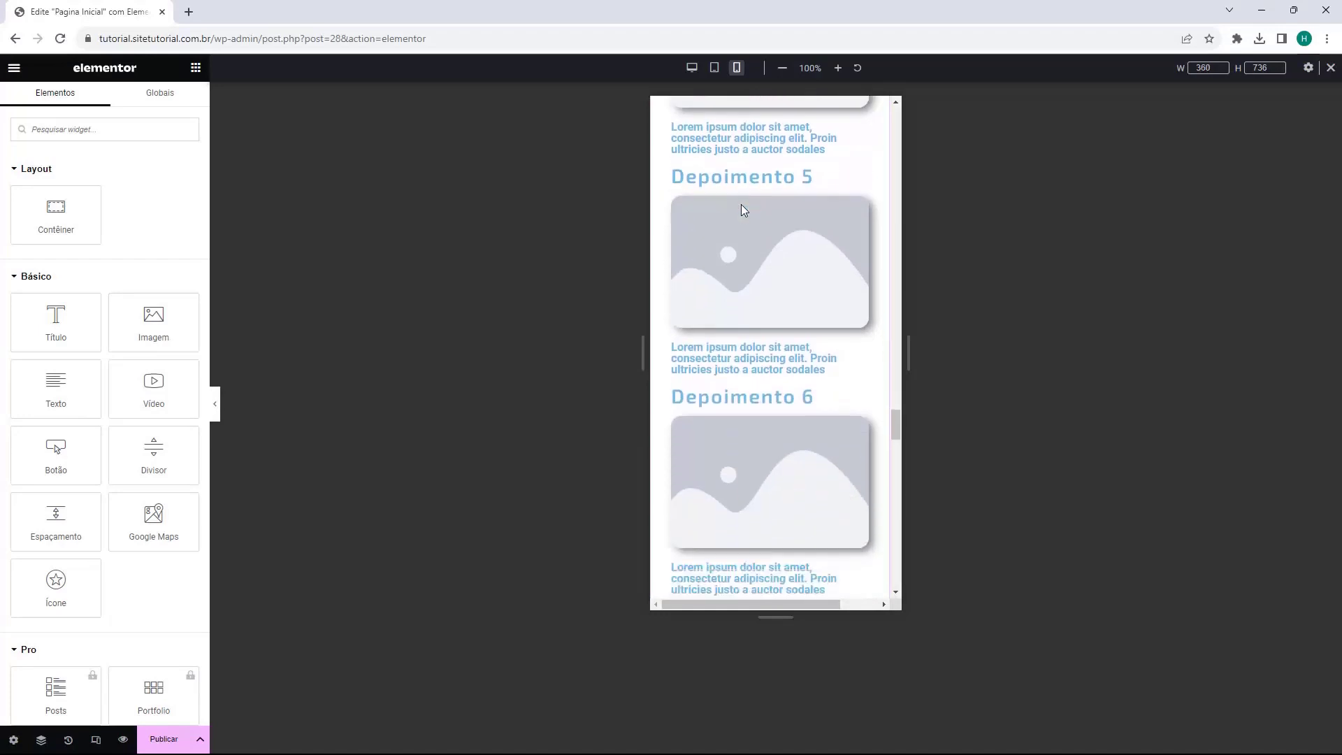
scroll(740, 204, "down", 7)
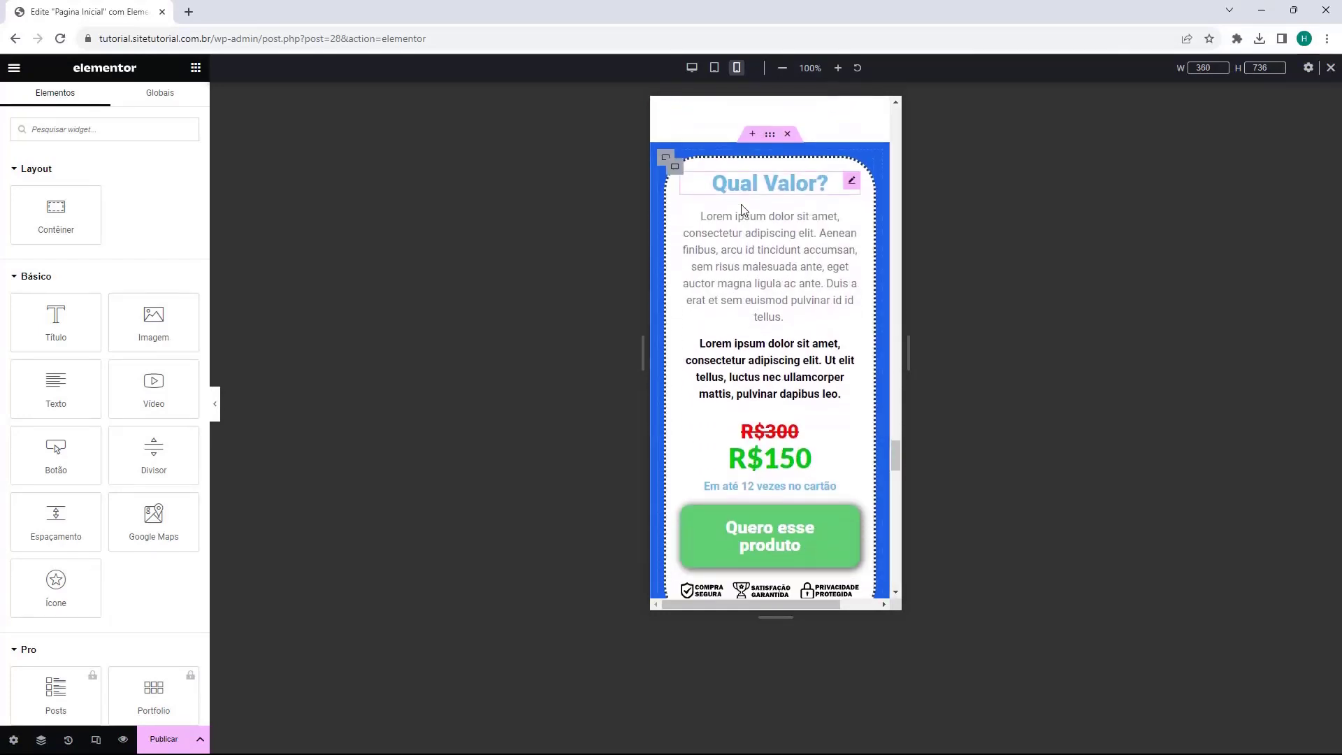
scroll(741, 207, "down", 15)
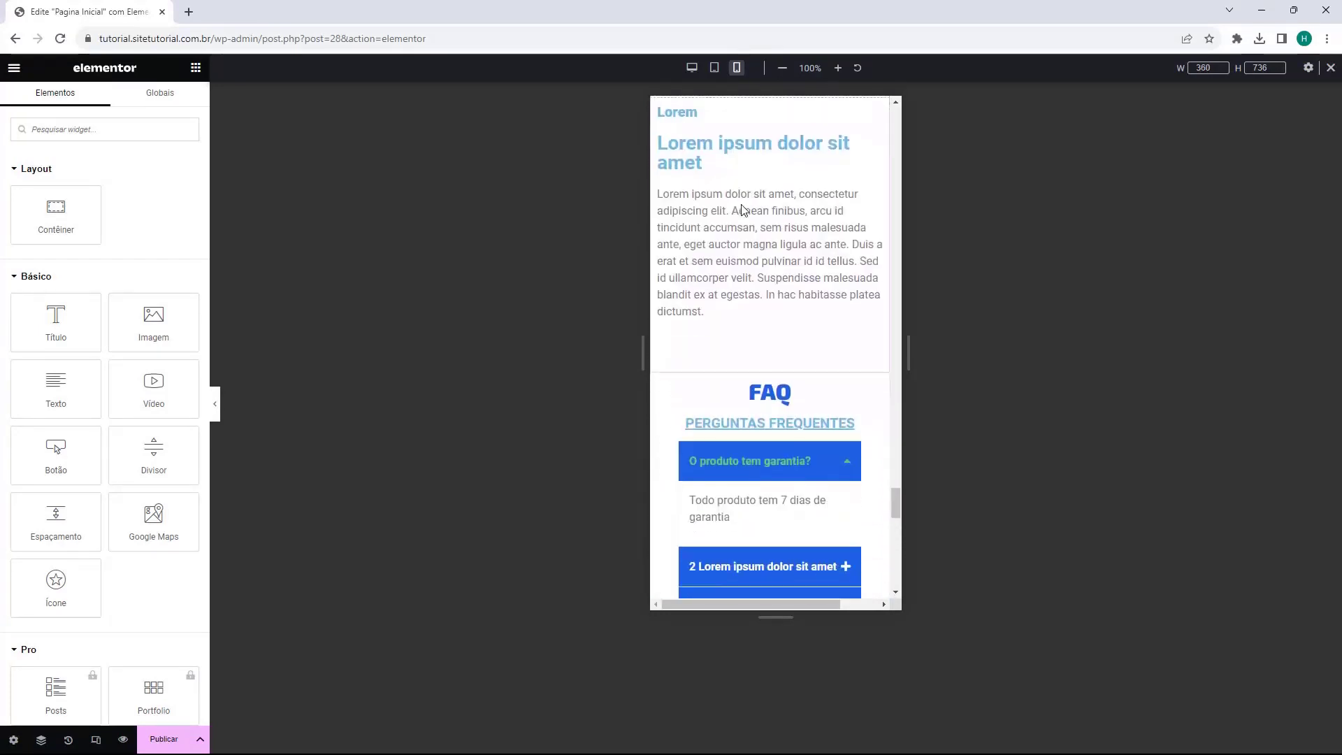
scroll(774, 318, "down", 2)
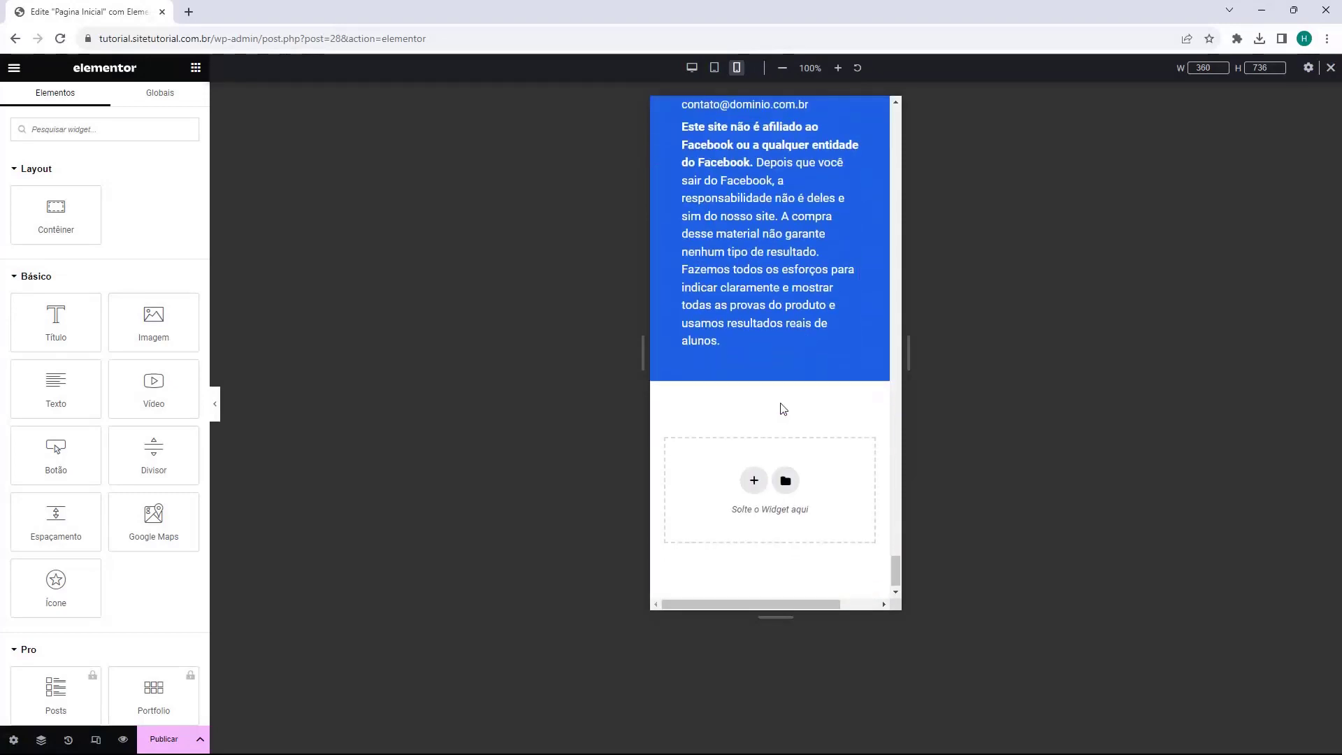
Step: Return the preview to desktop size and leave responsive mode
left_click_drag(895, 570, 895, 115)
left_click(693, 68)
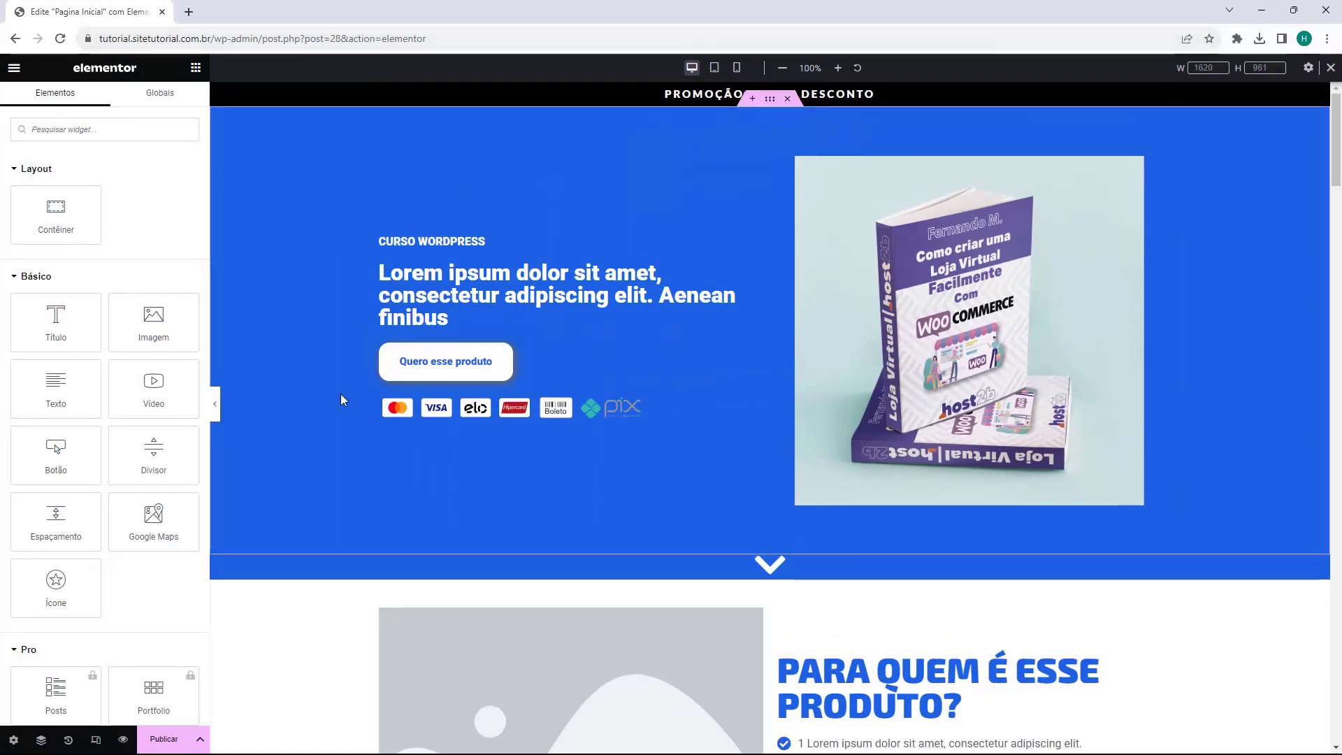
left_click(96, 741)
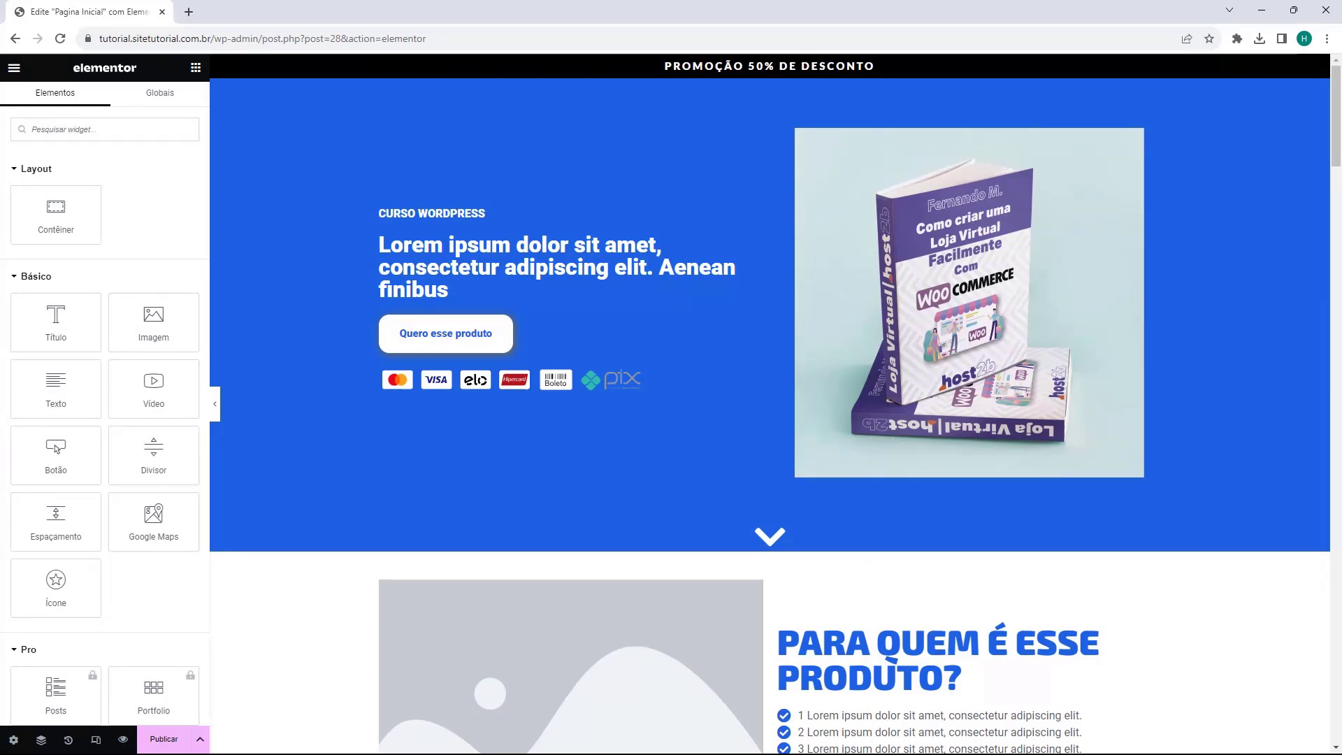
Step: Look over the desktop page's pricing, FAQ and footer sections and return to the top
scroll(599, 539, "down", 20)
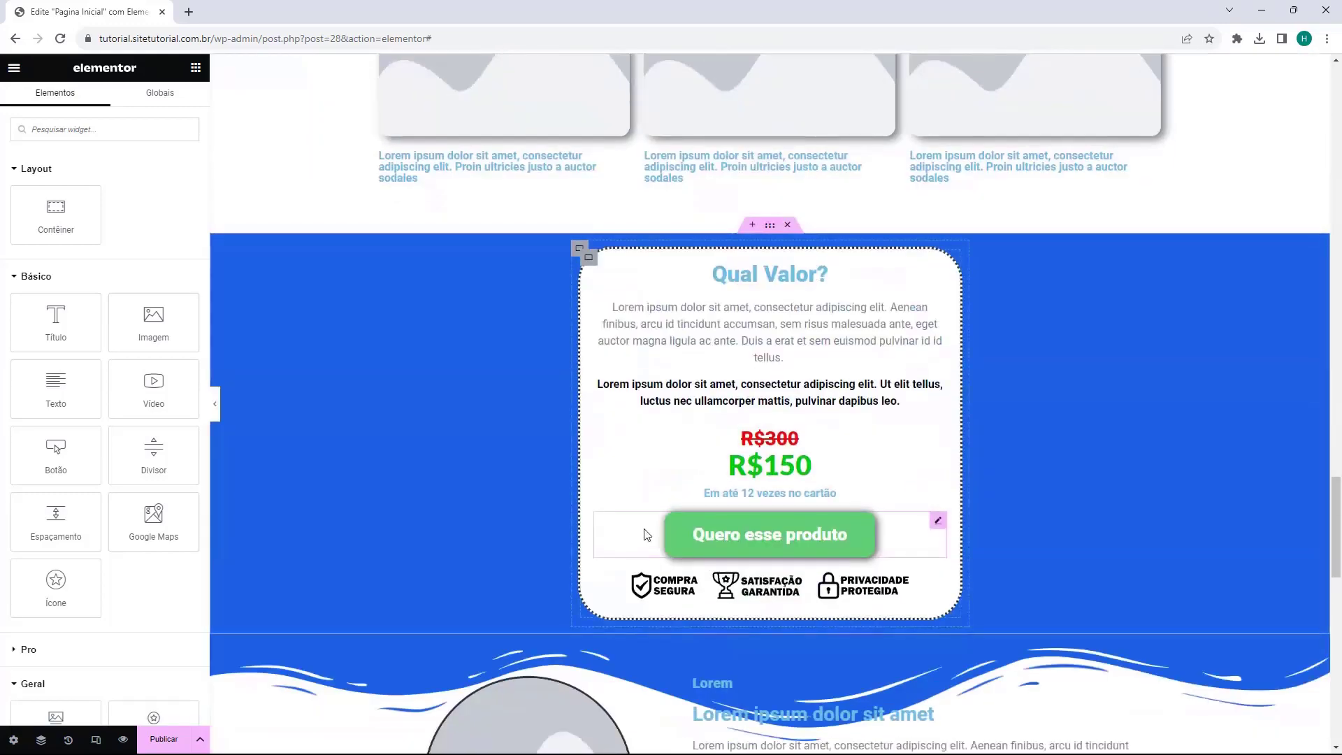
scroll(646, 534, "down", 15)
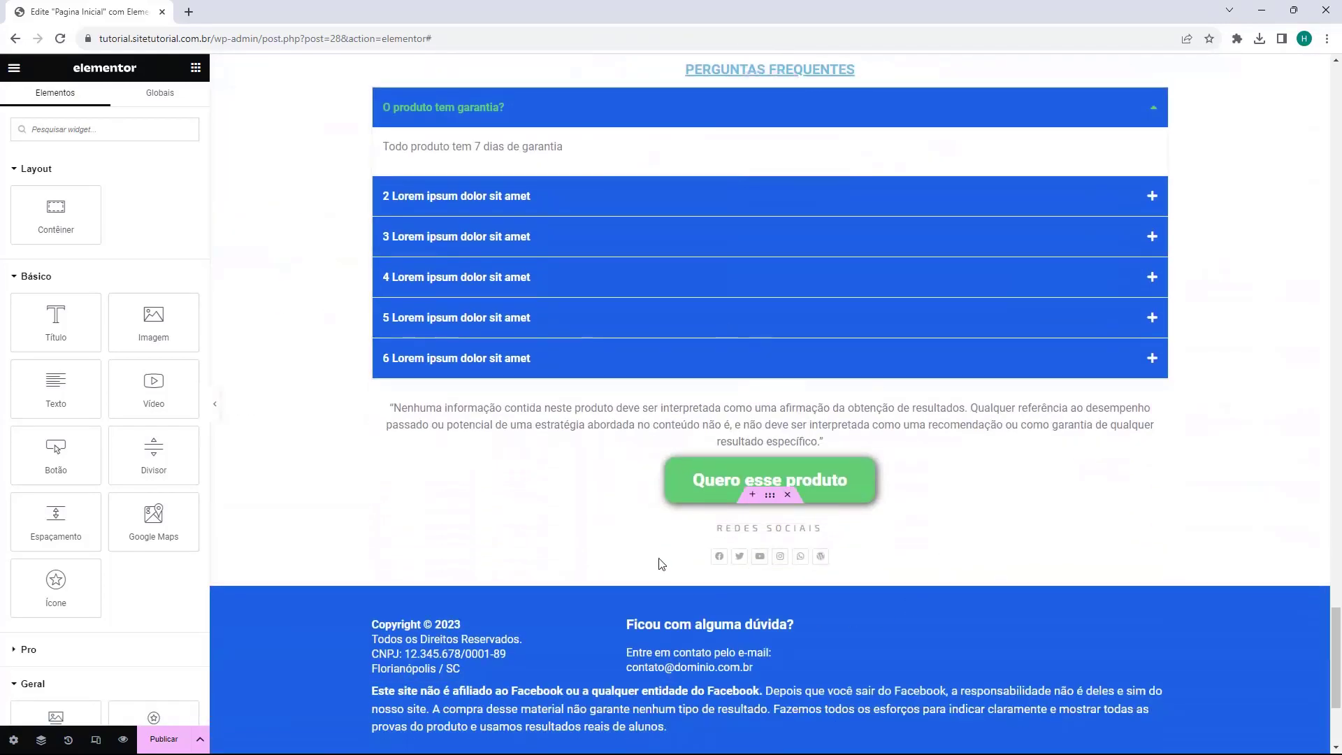
scroll(673, 577, "down", 3)
scroll(697, 538, "up", 20)
scroll(699, 559, "up", 15)
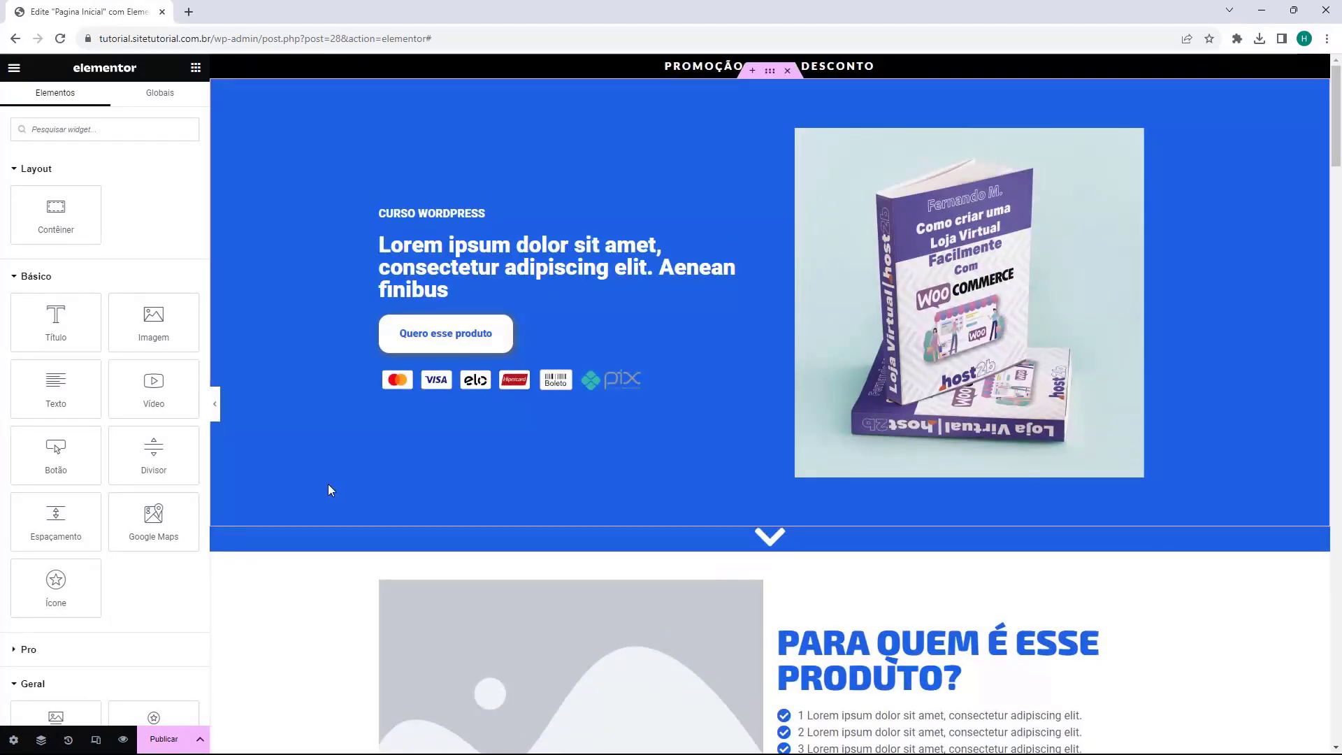
Step: Examine the link setting of the hero's "Quero esse produto" button and find the matching buttons further down the page
left_click(426, 338)
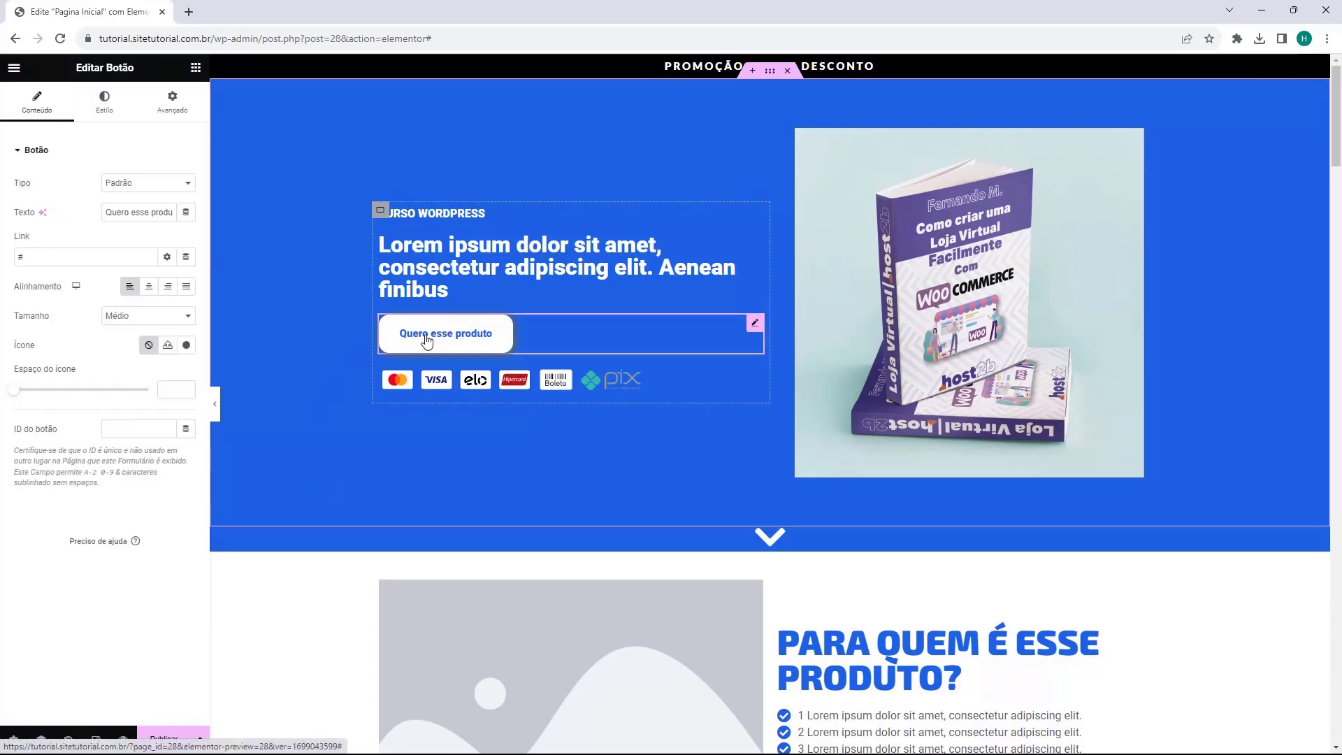
left_click_drag(41, 257, 9, 265)
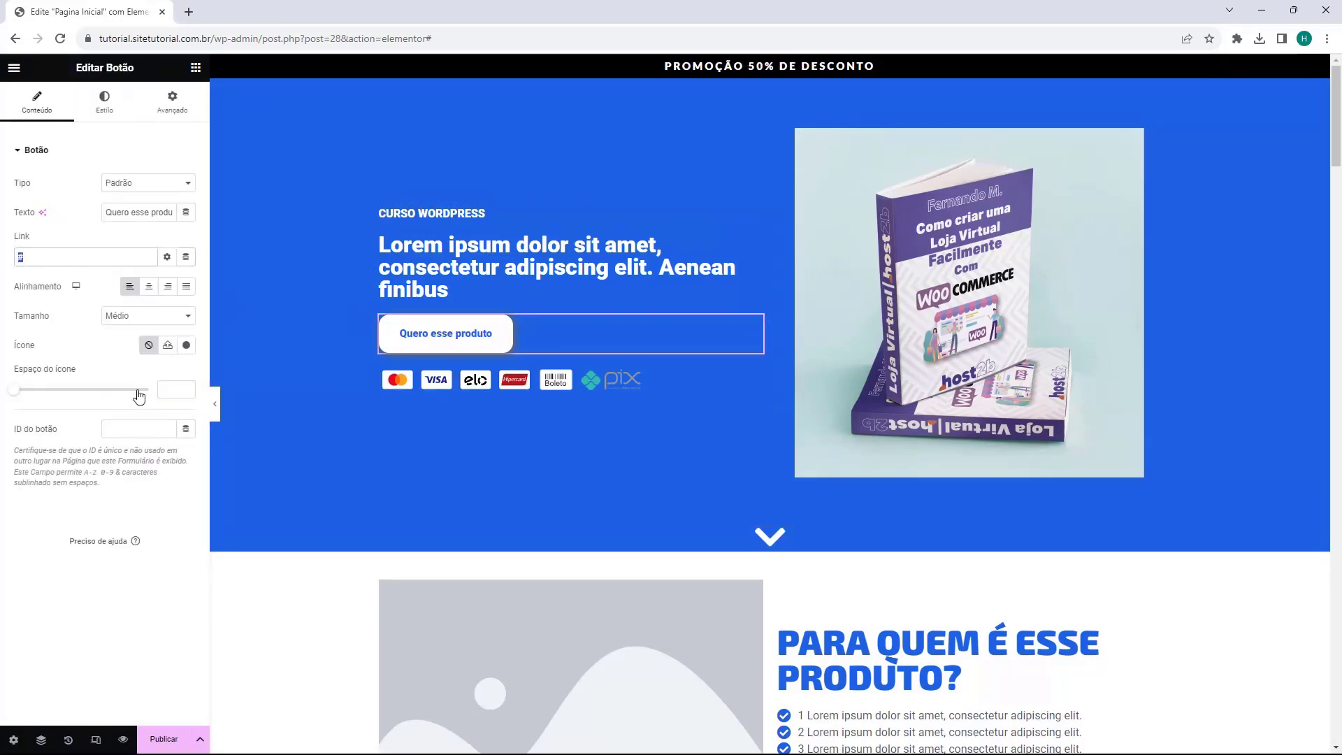
scroll(342, 319, "down", 7)
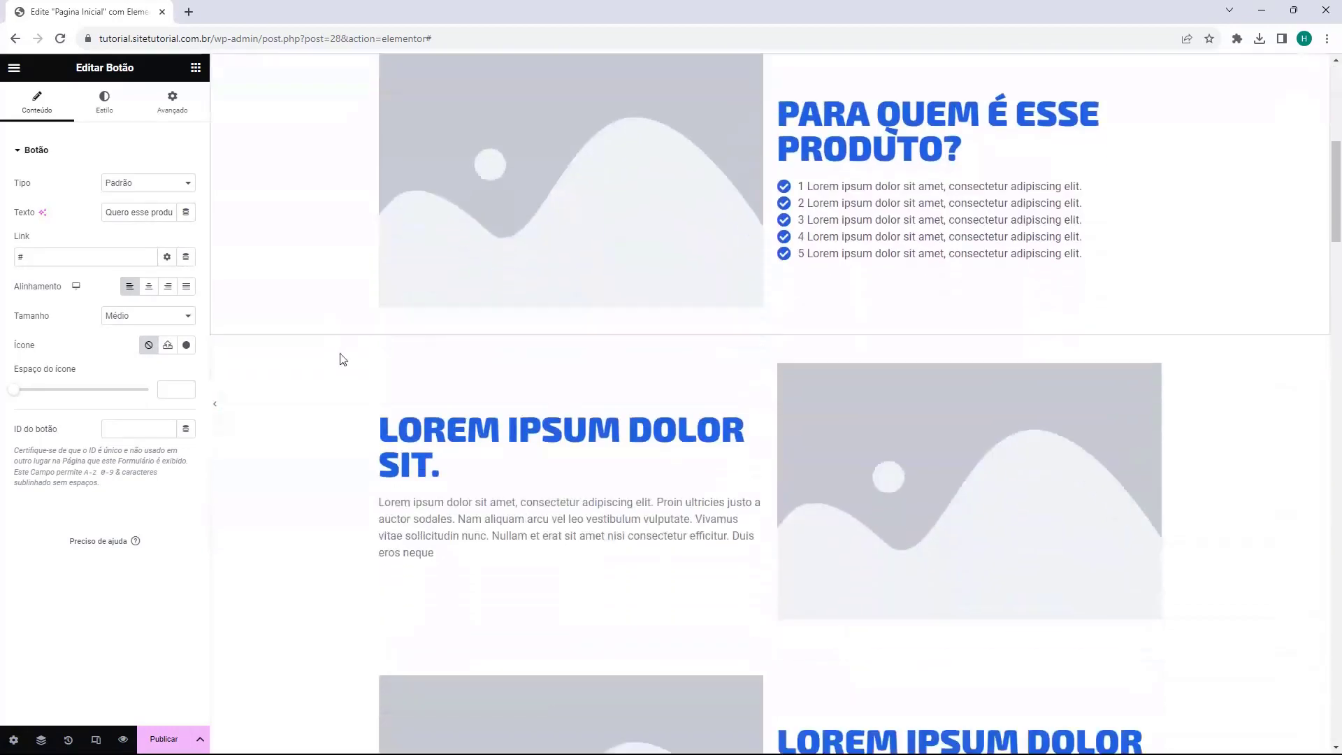
scroll(342, 360, "down", 11)
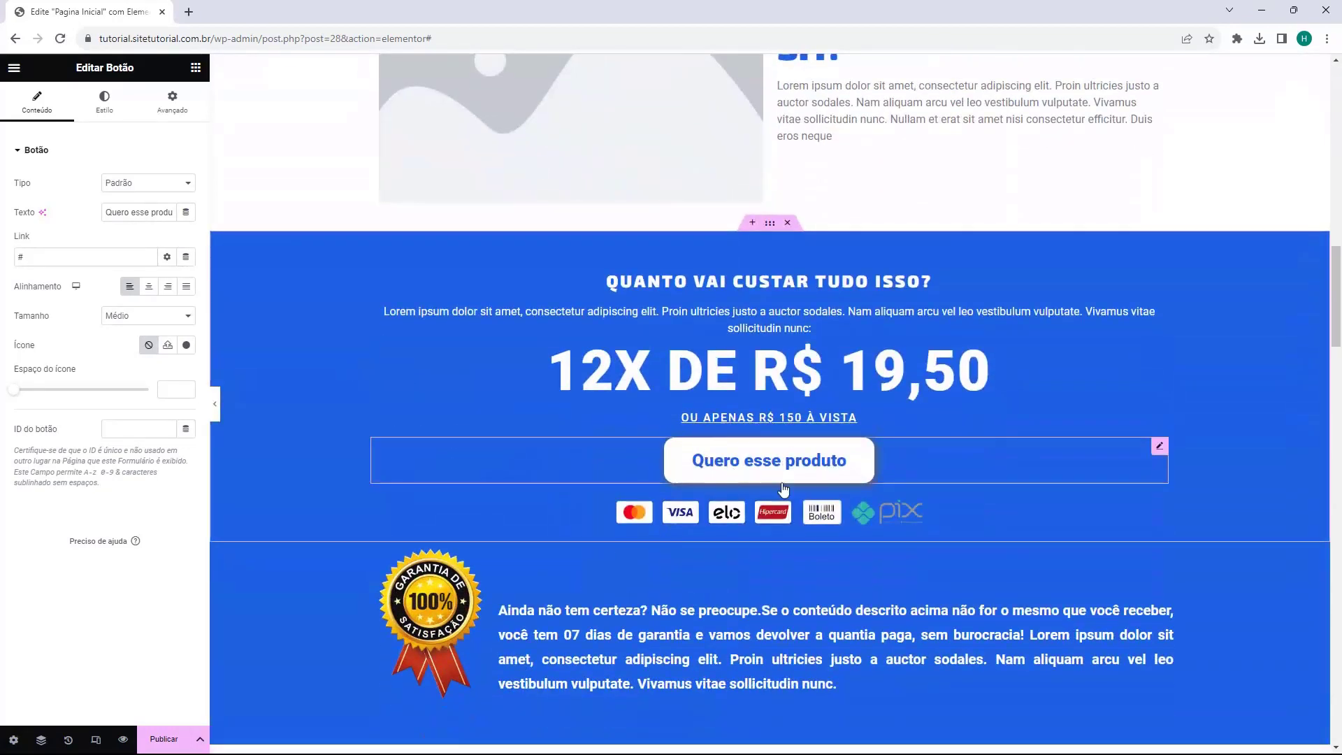
scroll(692, 362, "down", 9)
scroll(713, 366, "down", 20)
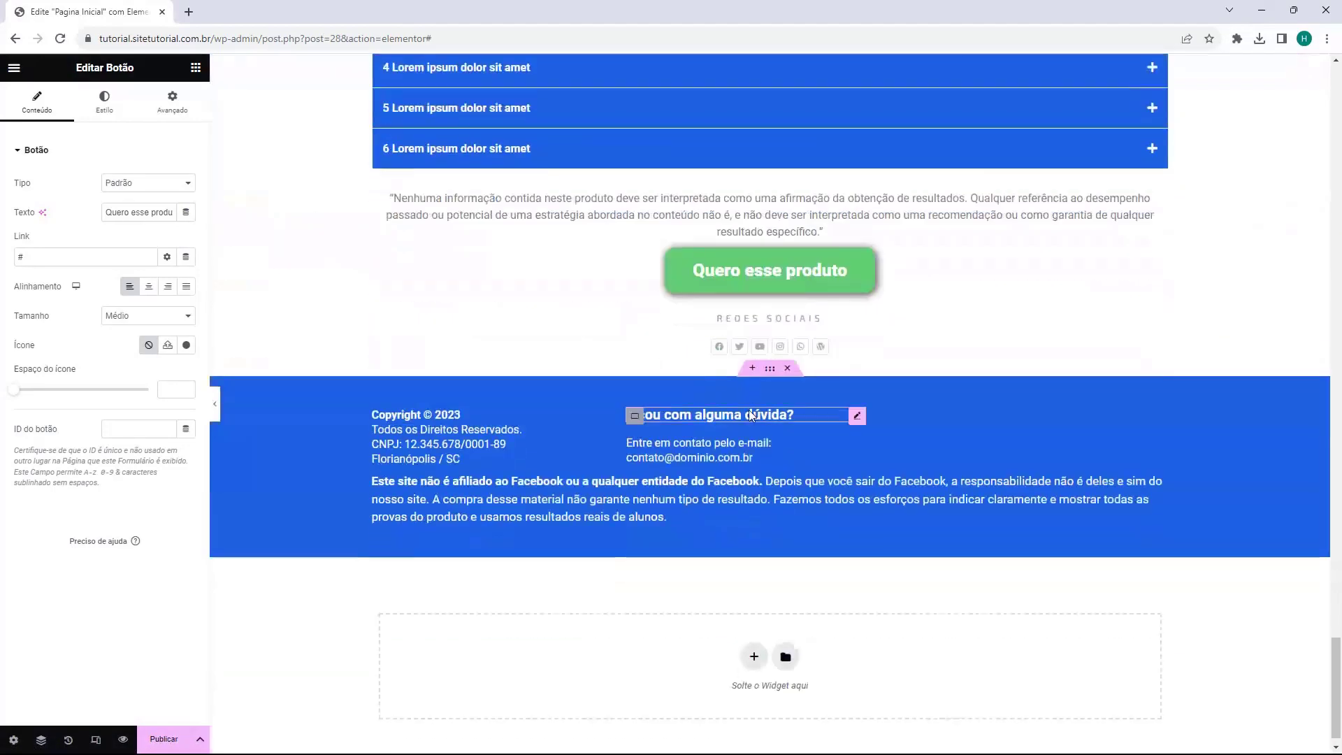
scroll(751, 415, "up", 20)
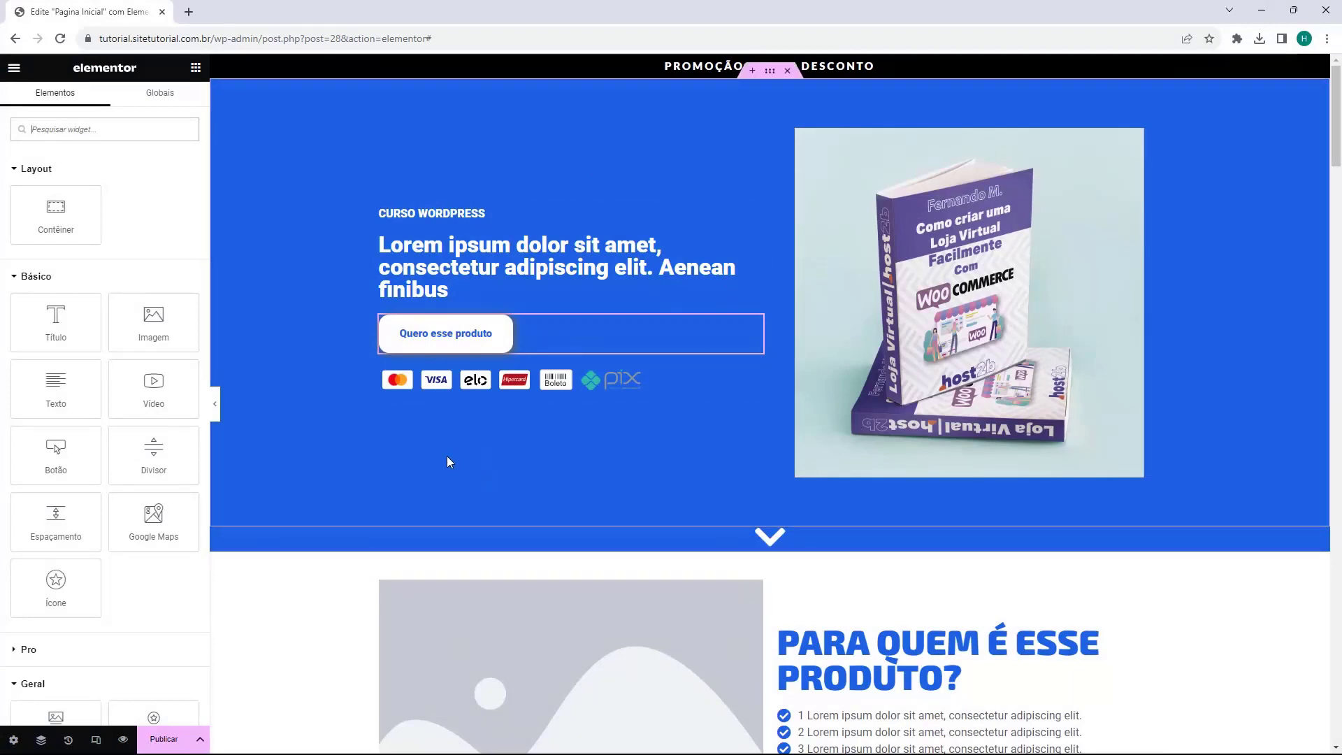
Step: Publish the page and open its live version to look it over
left_click(165, 739)
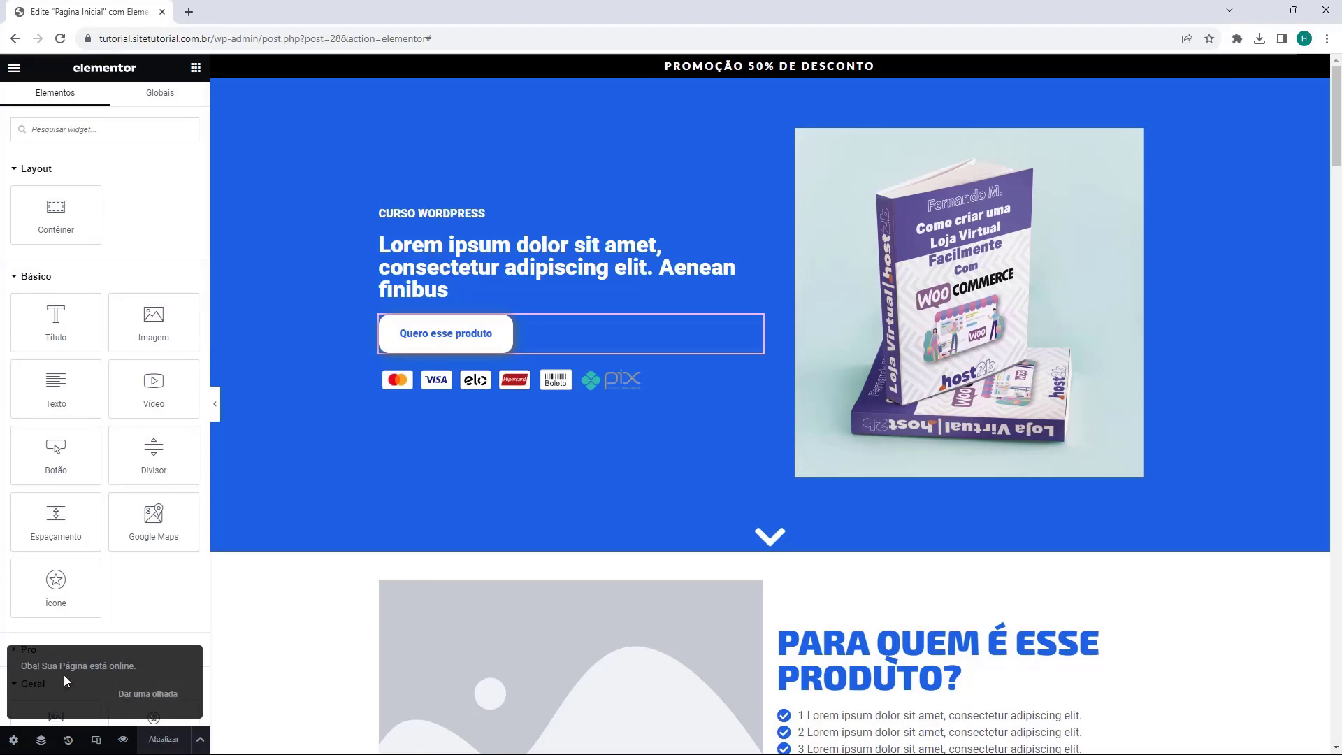
left_click(139, 699)
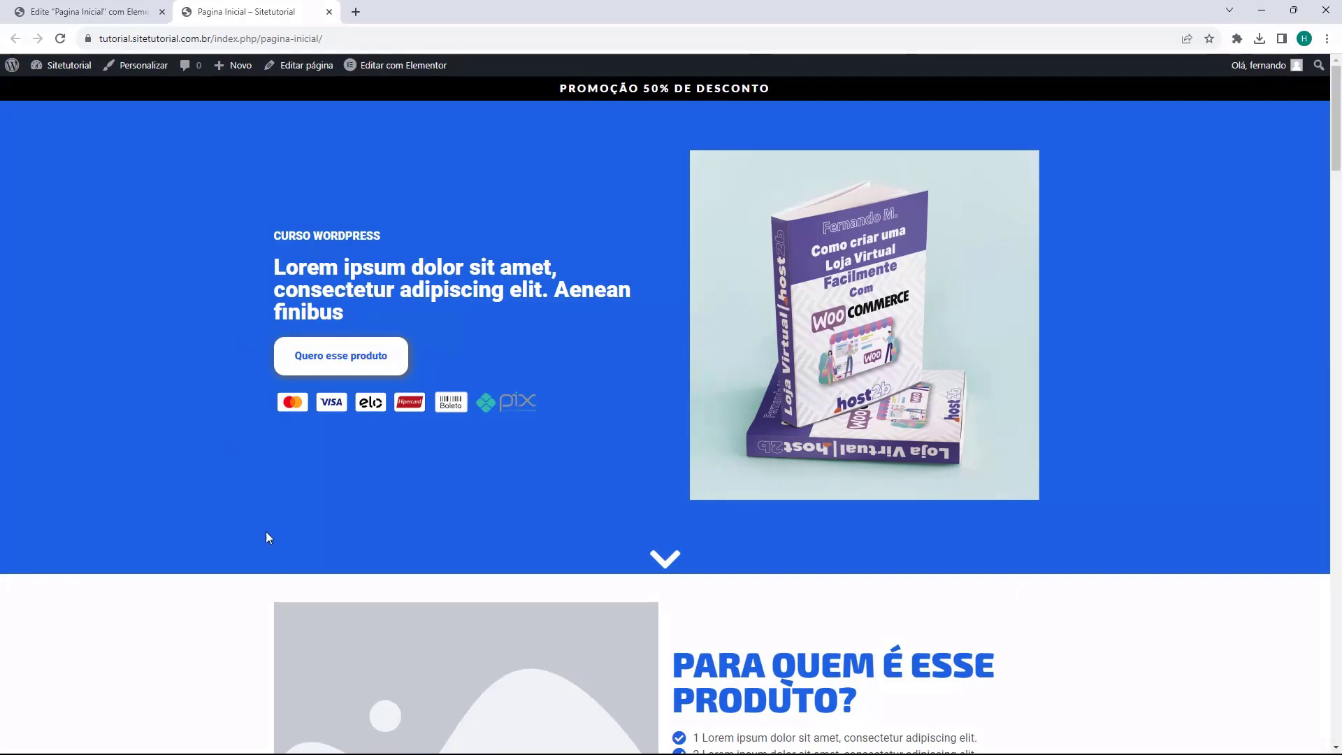
scroll(732, 427, "down", 5)
scroll(732, 427, "down", 20)
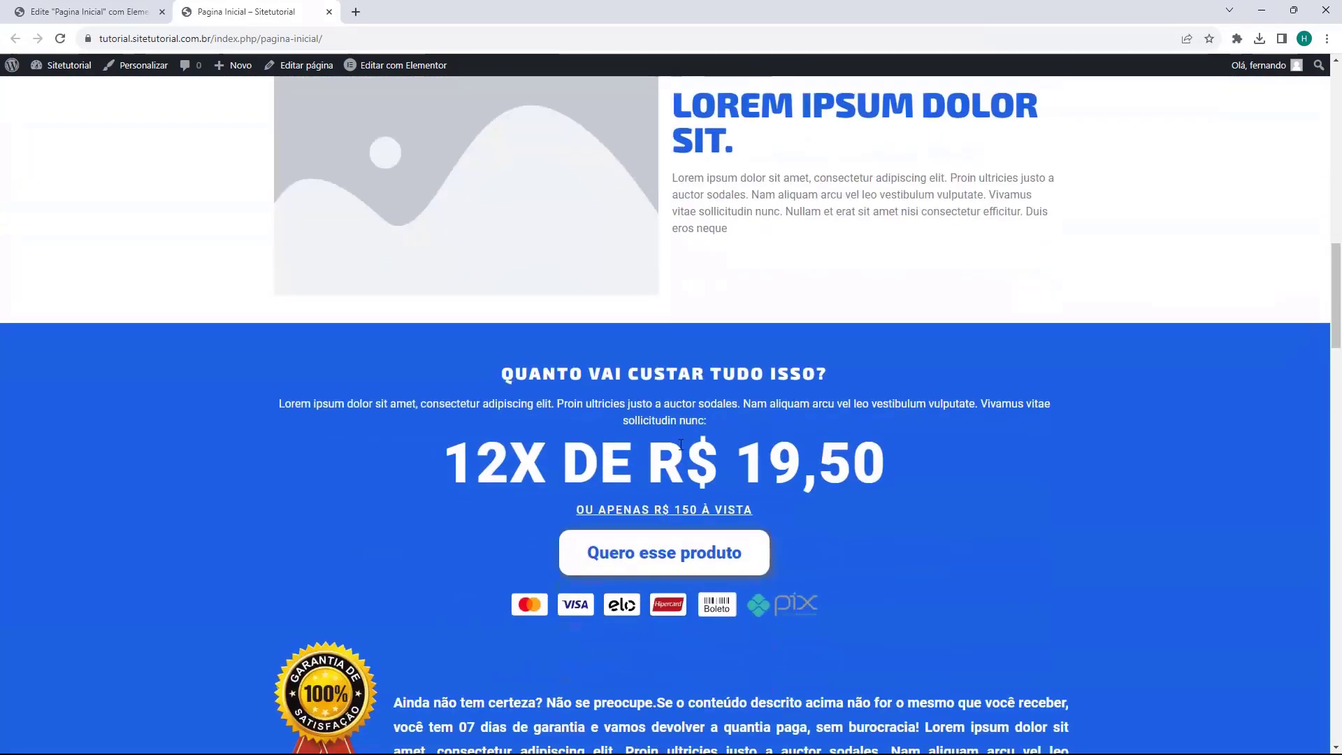
scroll(652, 509, "up", 20)
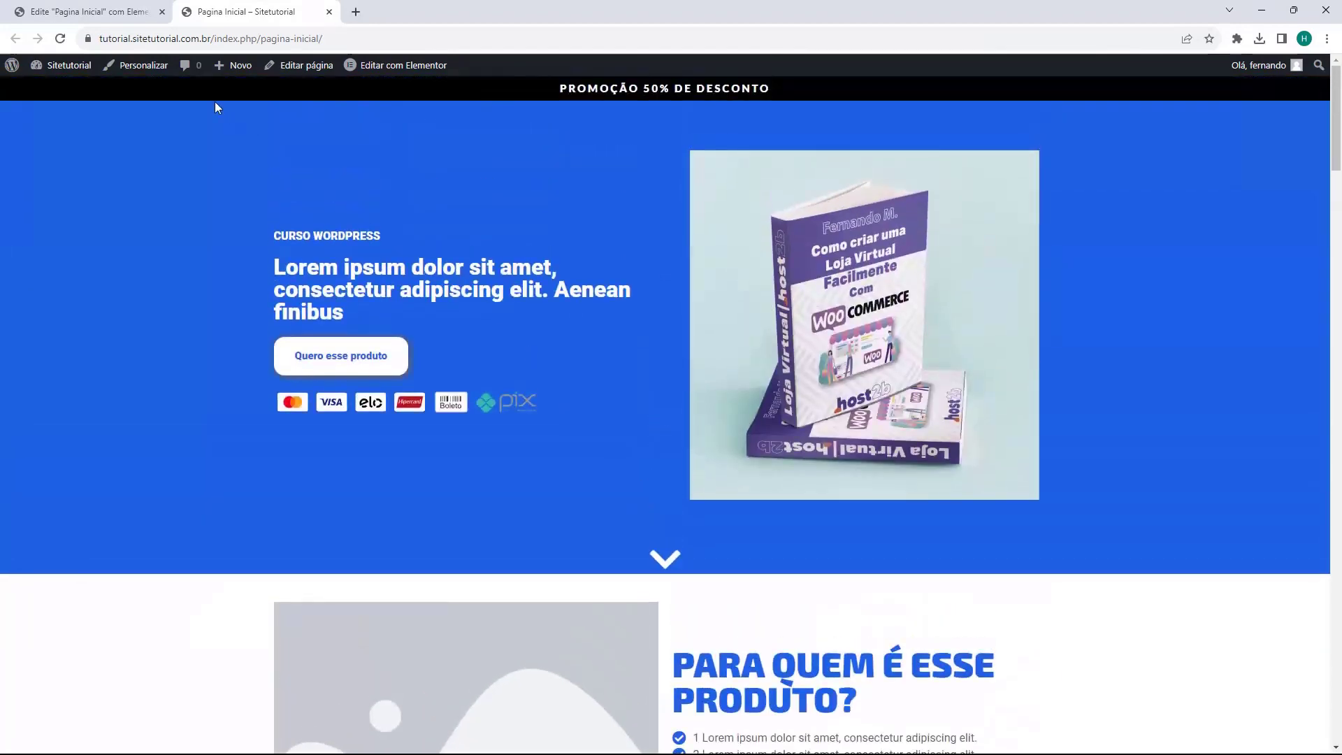
left_click_drag(100, 39, 168, 47)
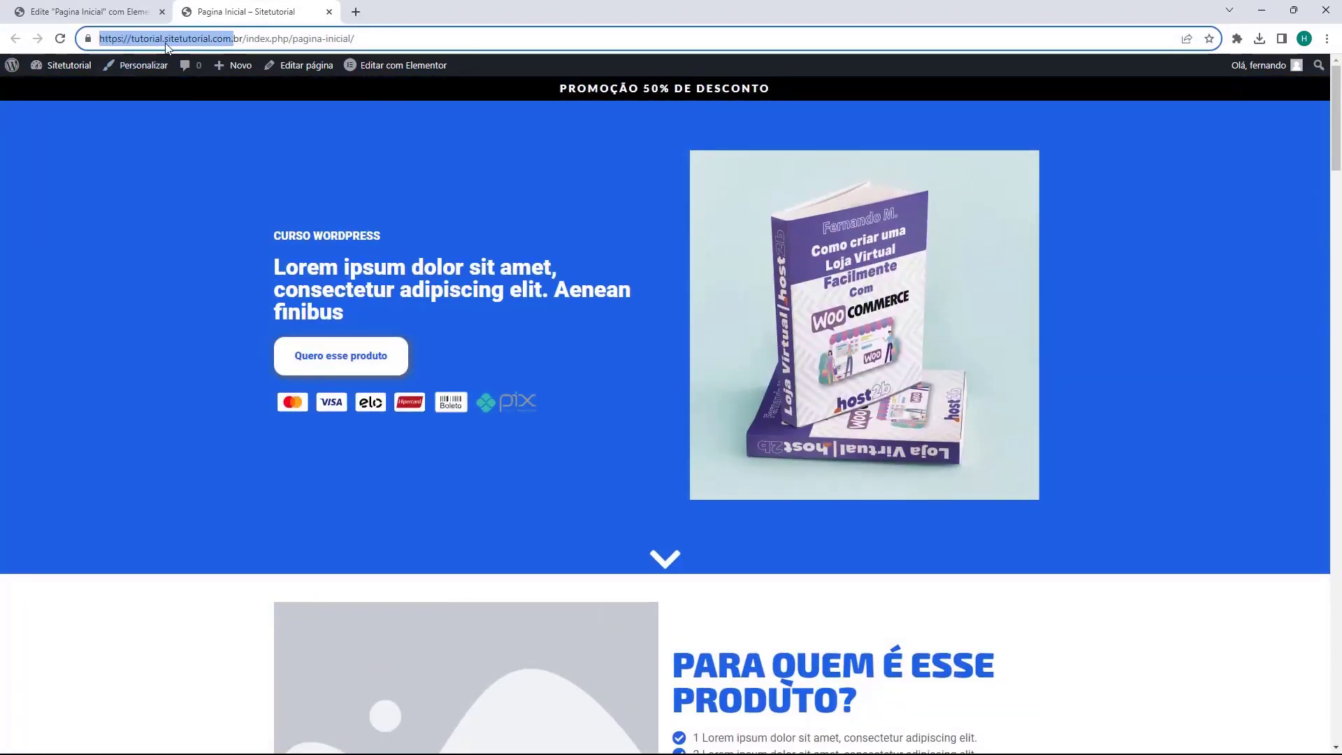
left_click(158, 40)
double_click(137, 39)
left_click(168, 41)
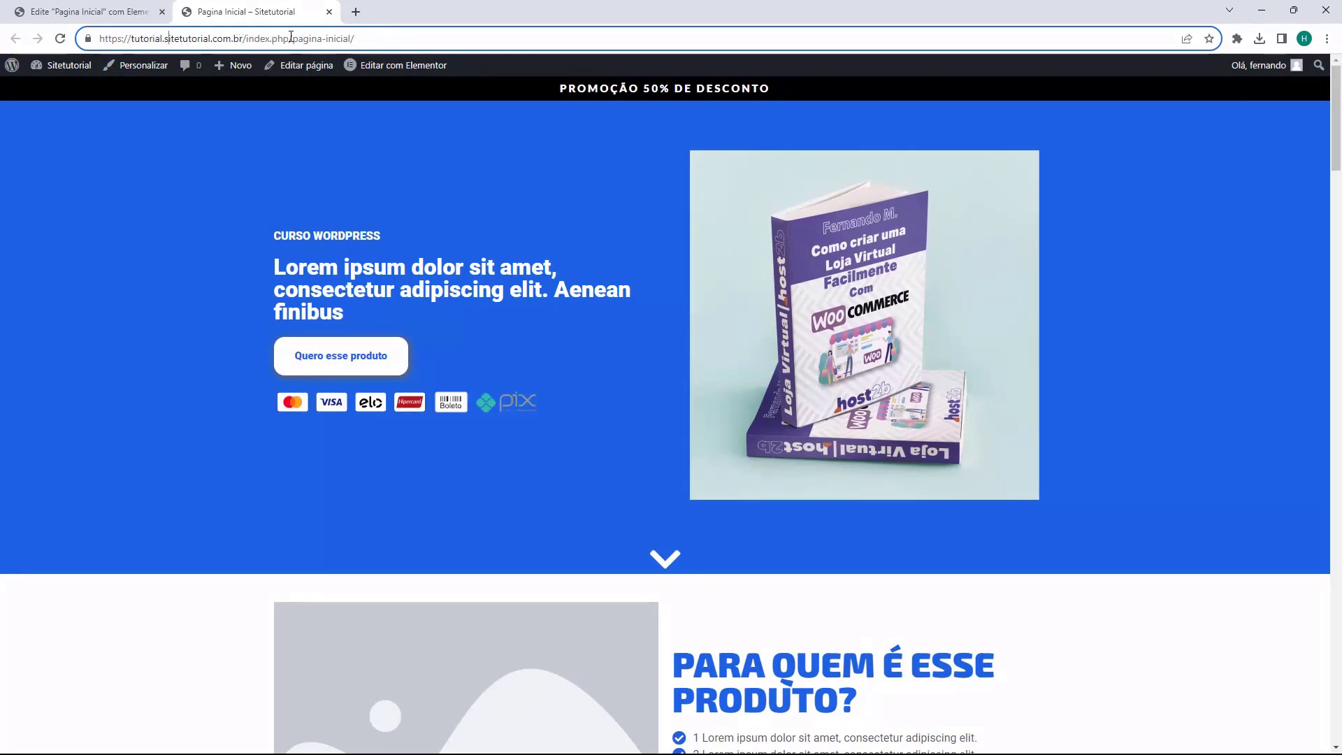
key("ctrl+shift+Left")
key("ctrl+shift+Left")
key("ctrl+shift+Left")
key("ctrl+shift+Left")
key("ctrl+shift+Left")
key("BackSpace")
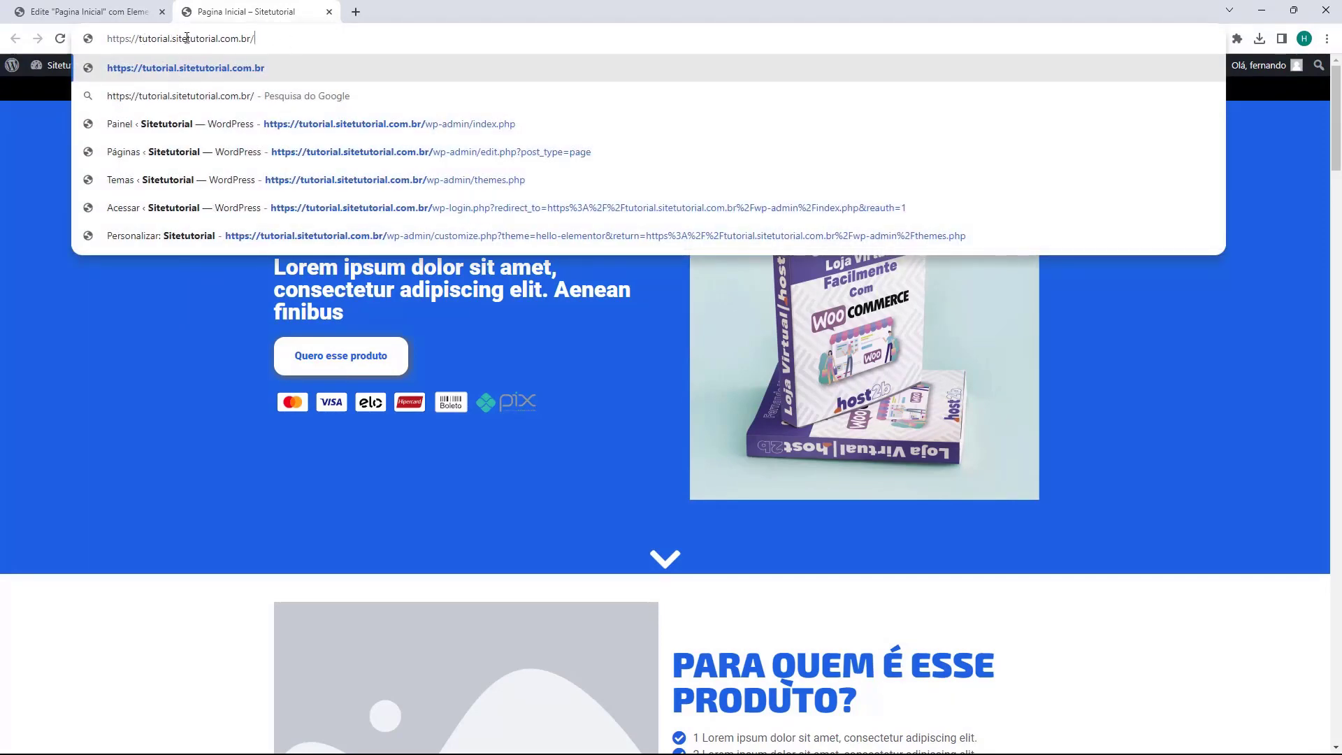
key("Return")
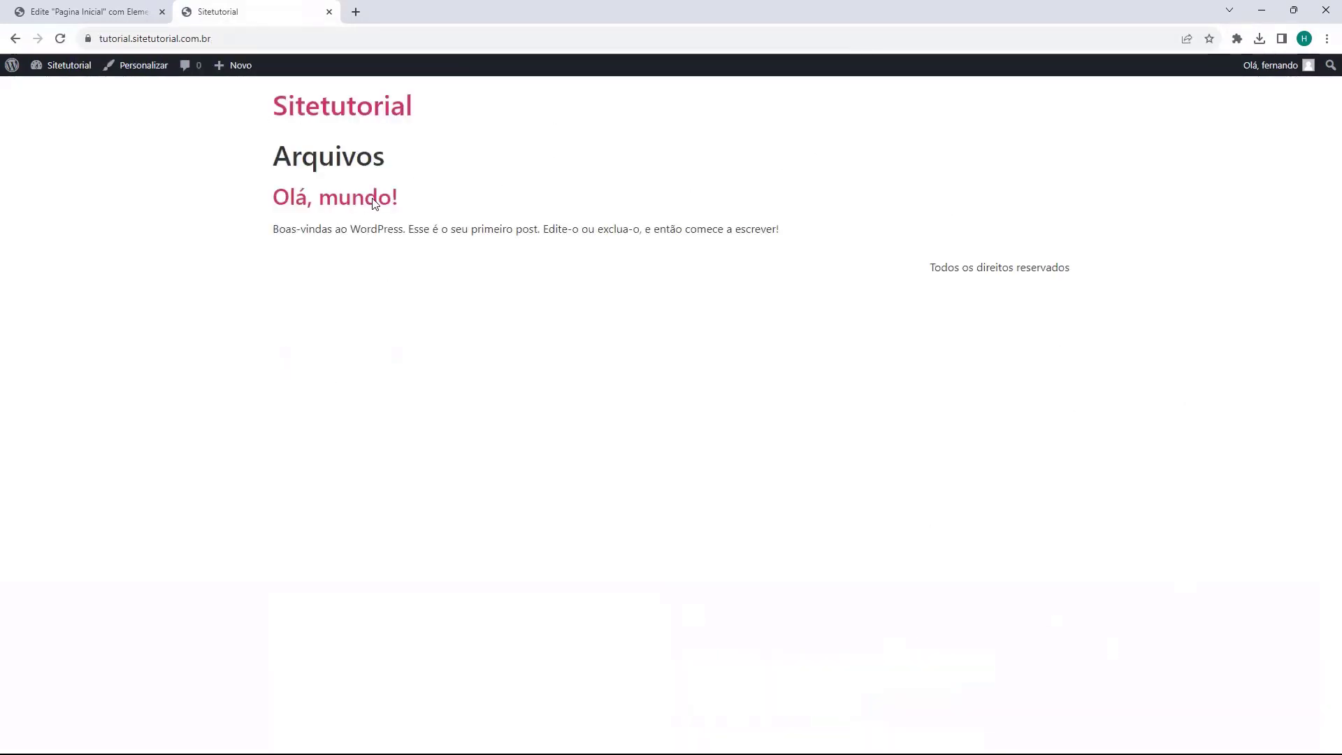
Step: Return to the live landing page and examine the index.php/pagina-inicial/ part of its address
left_click(15, 39)
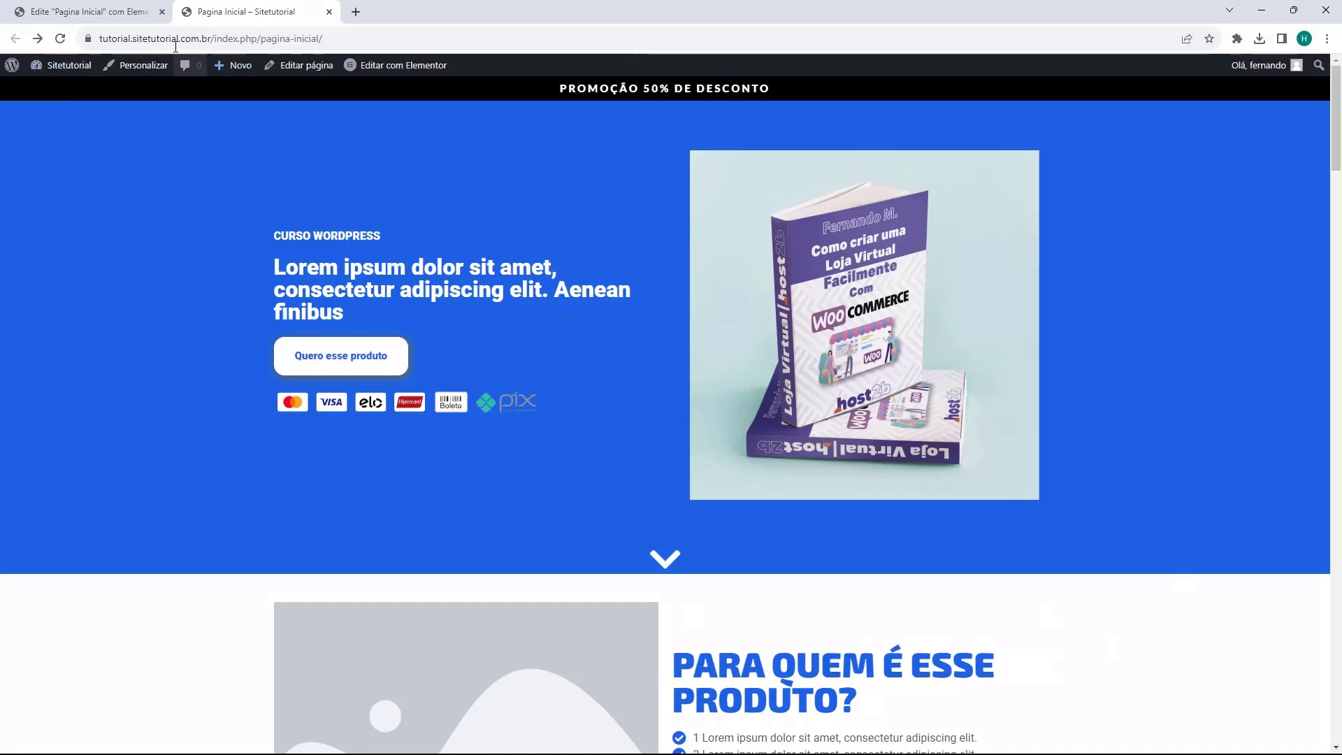
left_click(213, 42)
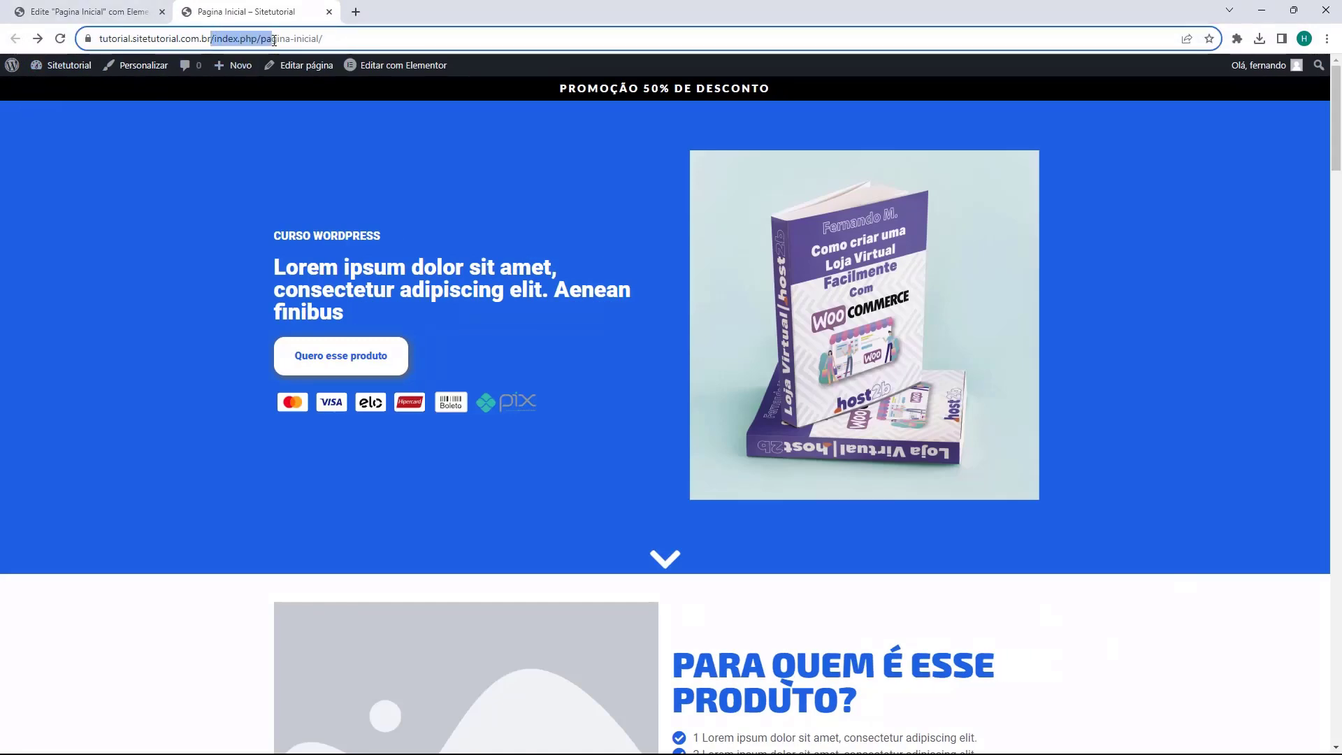
left_click(292, 39)
left_click_drag(298, 38, 355, 38)
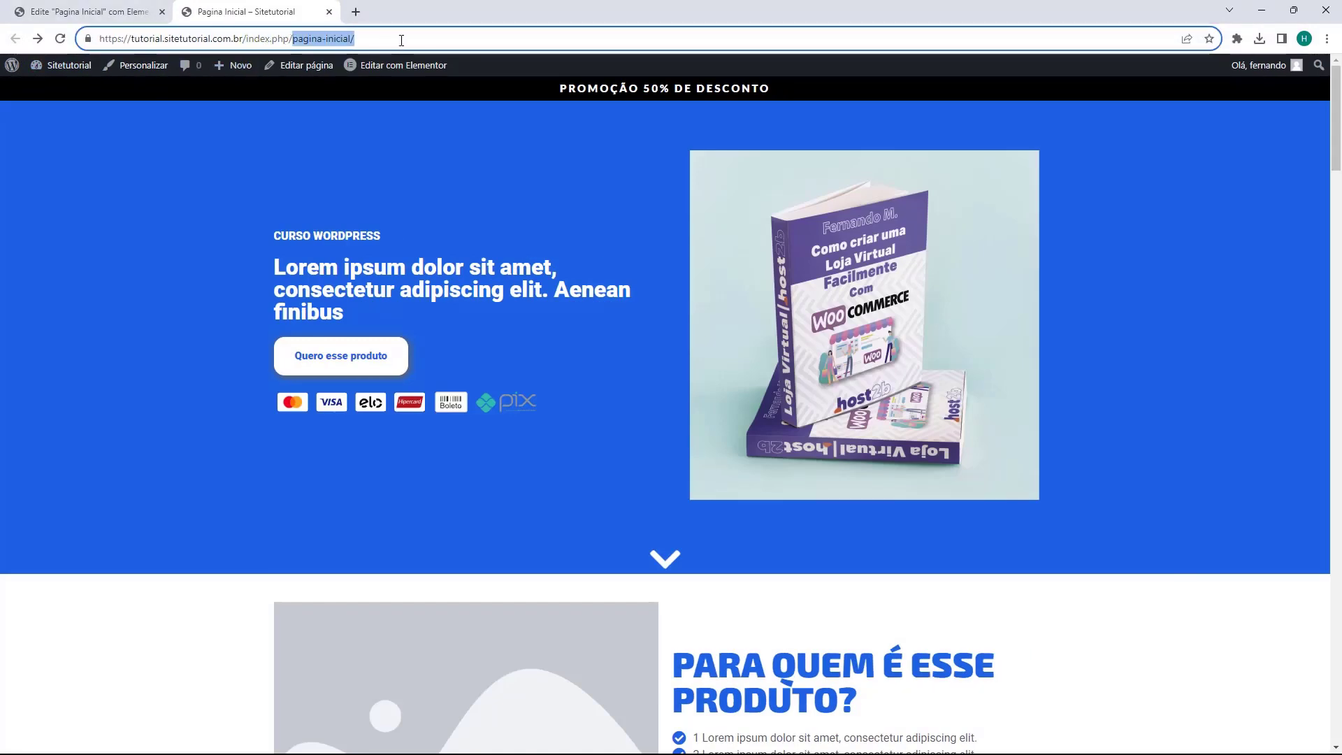
Step: Close the live page and exit the Elementor editor to the WordPress list of pages
left_click(116, 16)
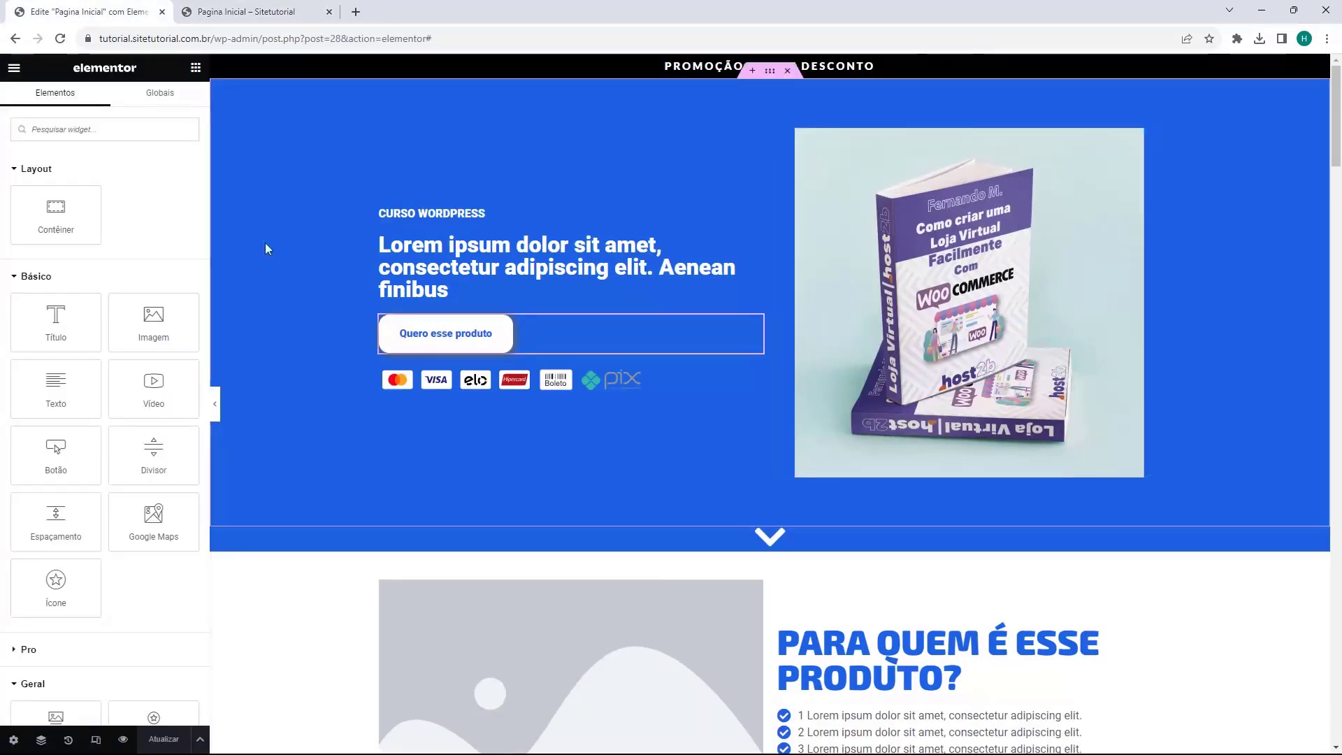
left_click(329, 12)
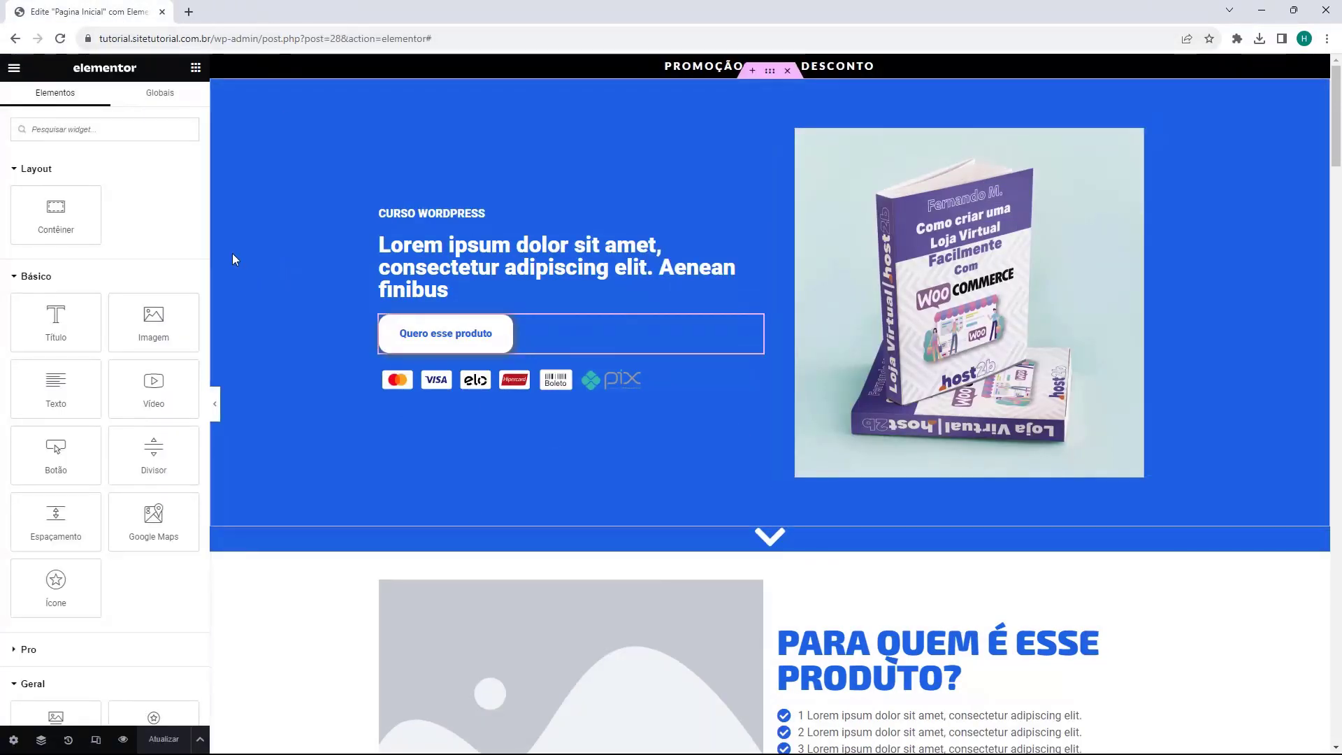
left_click(14, 70)
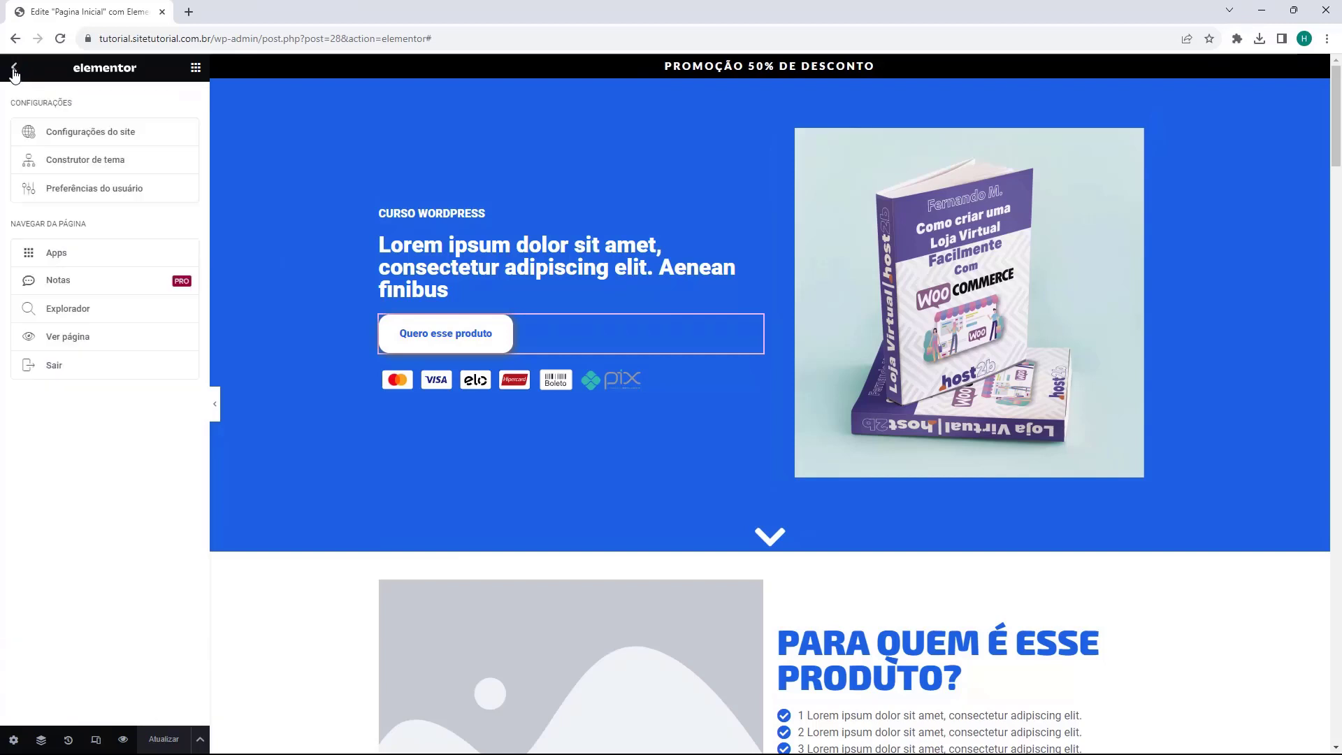
left_click(66, 375)
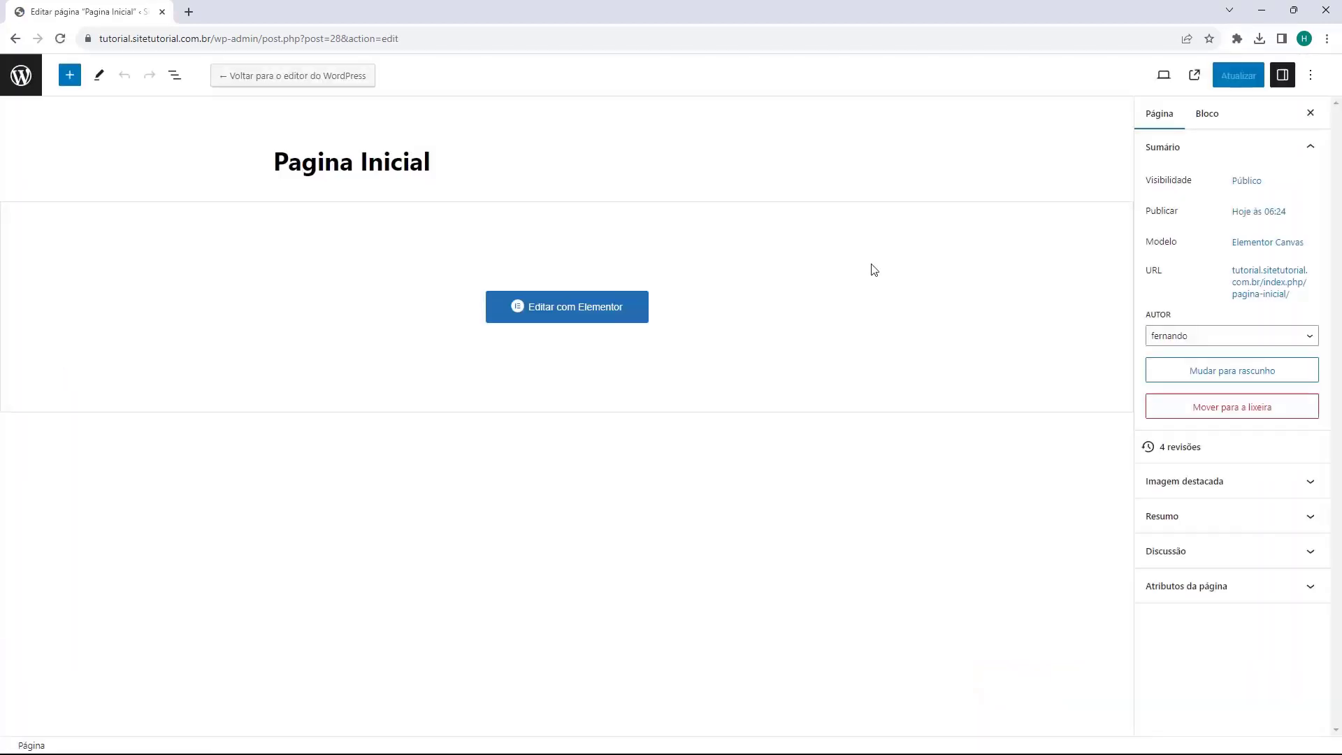
left_click(22, 82)
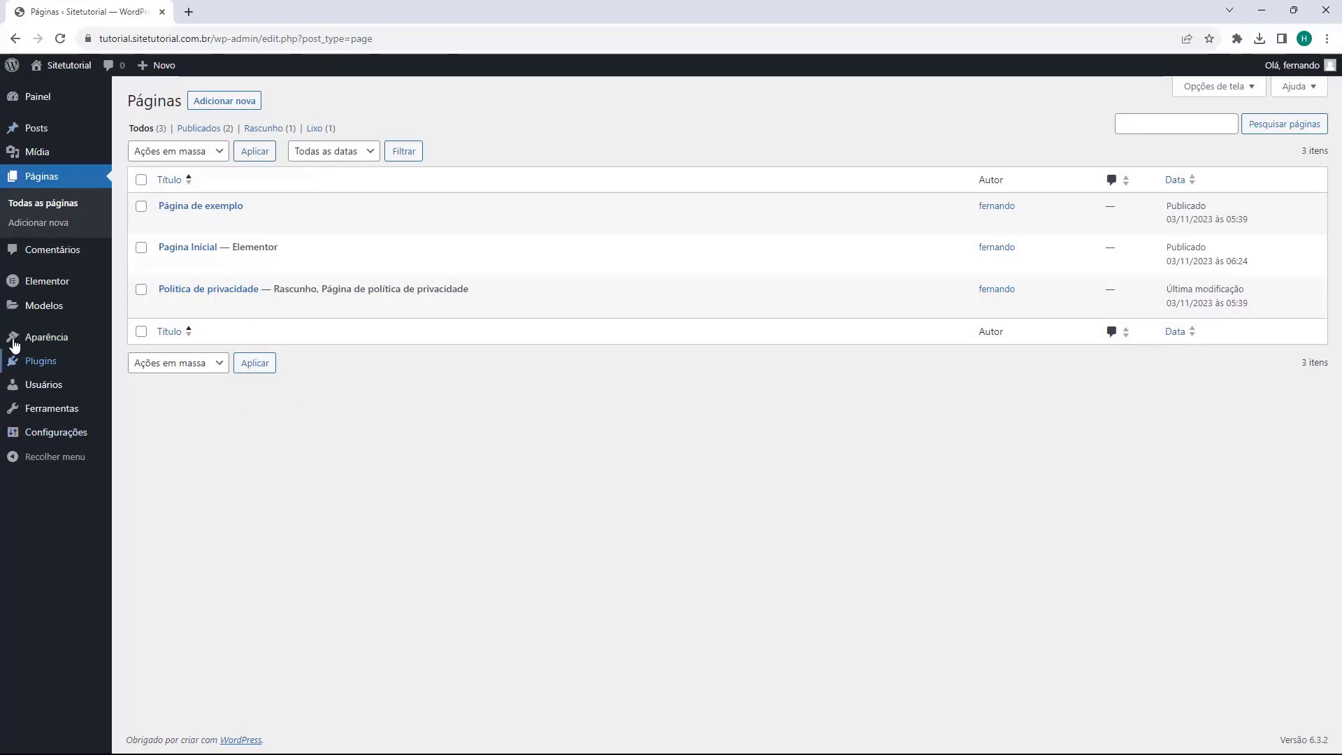
Step: In the permalink settings, change the URL structure to "Nome do post" and save the changes
mouse_move(35, 441)
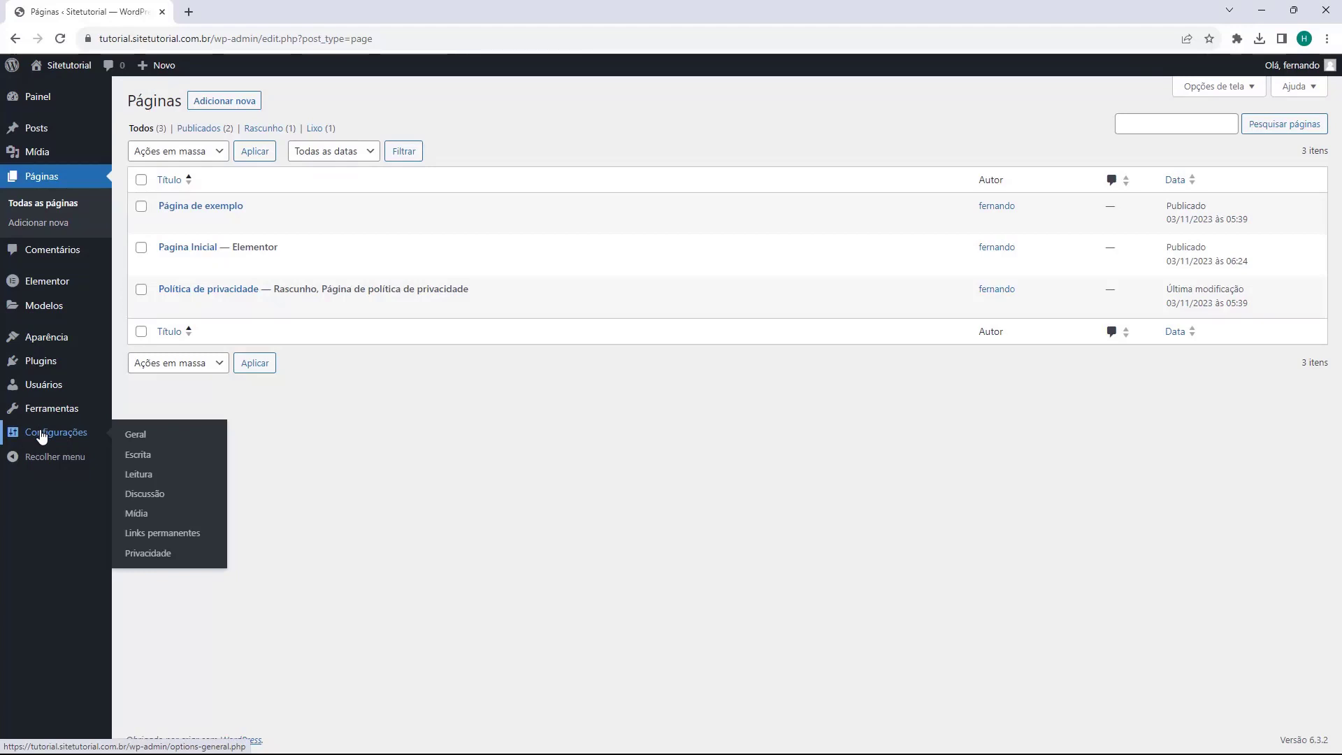
left_click(154, 543)
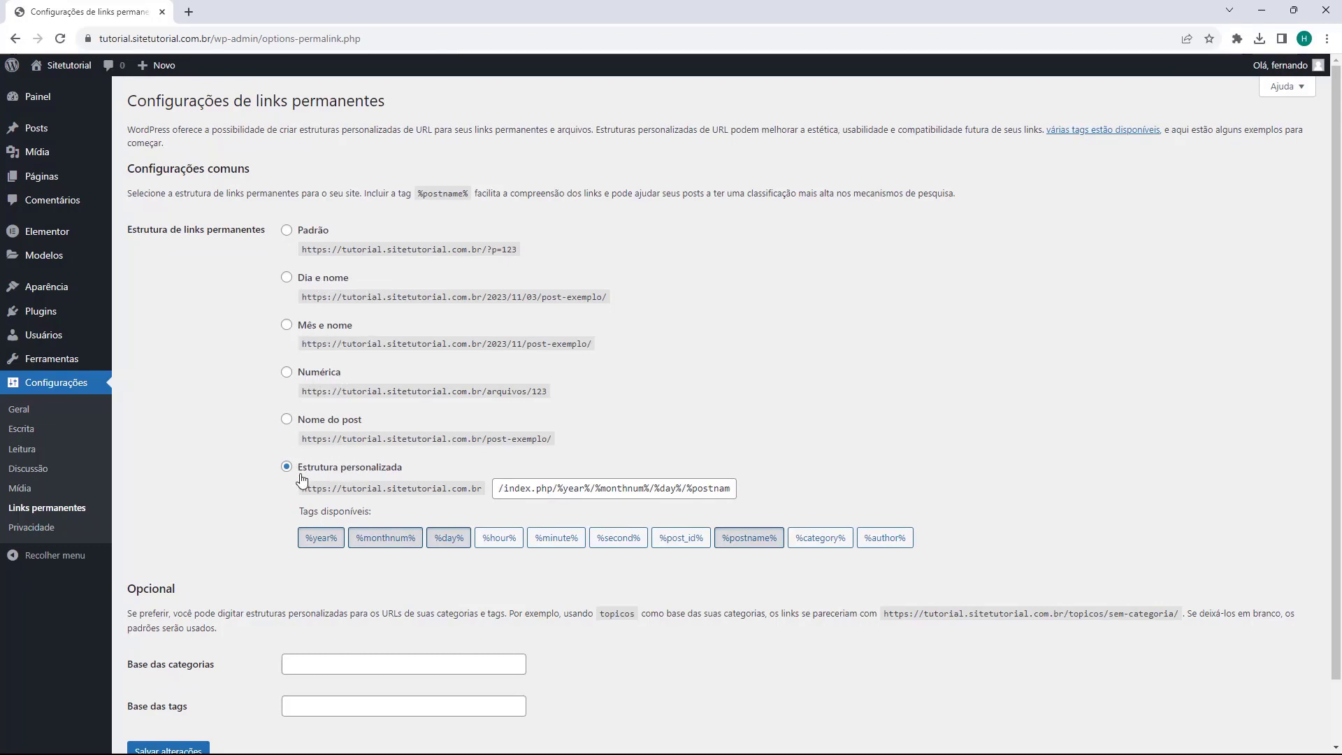
left_click_drag(504, 490, 552, 507)
left_click(539, 510)
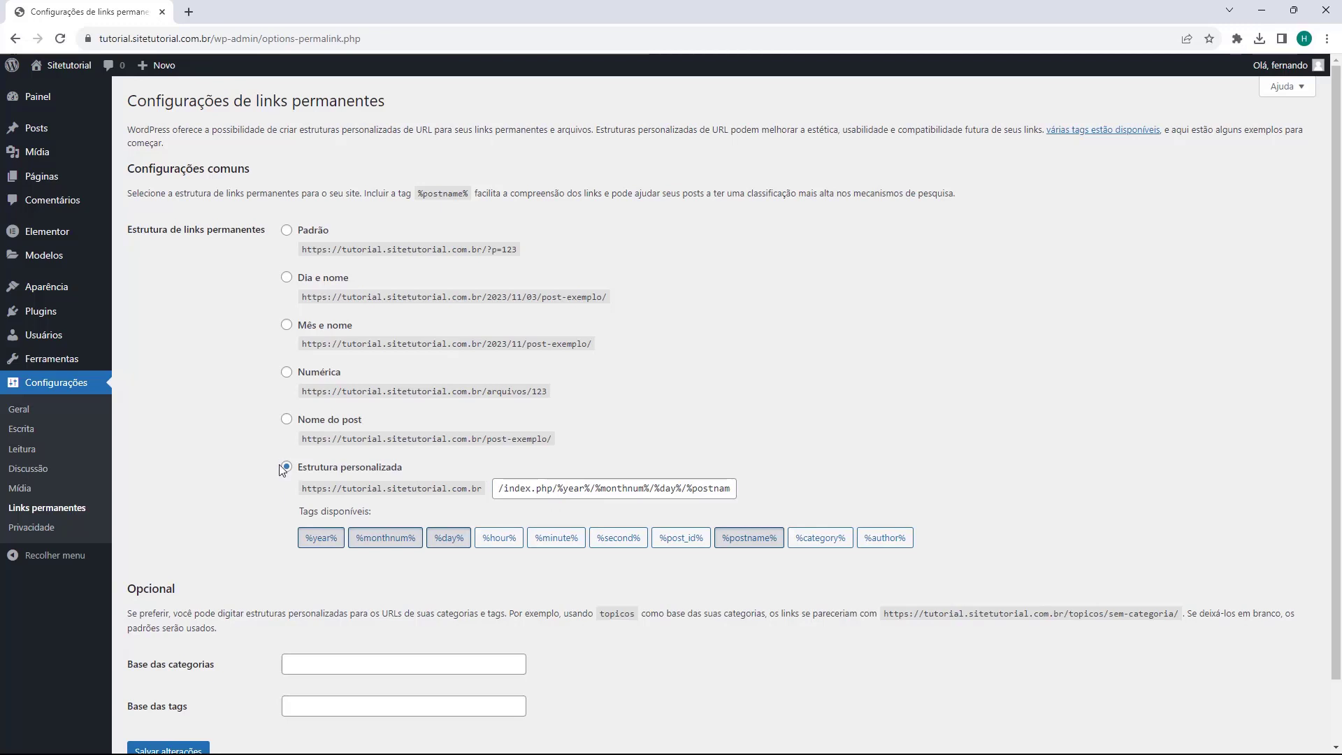
left_click(286, 423)
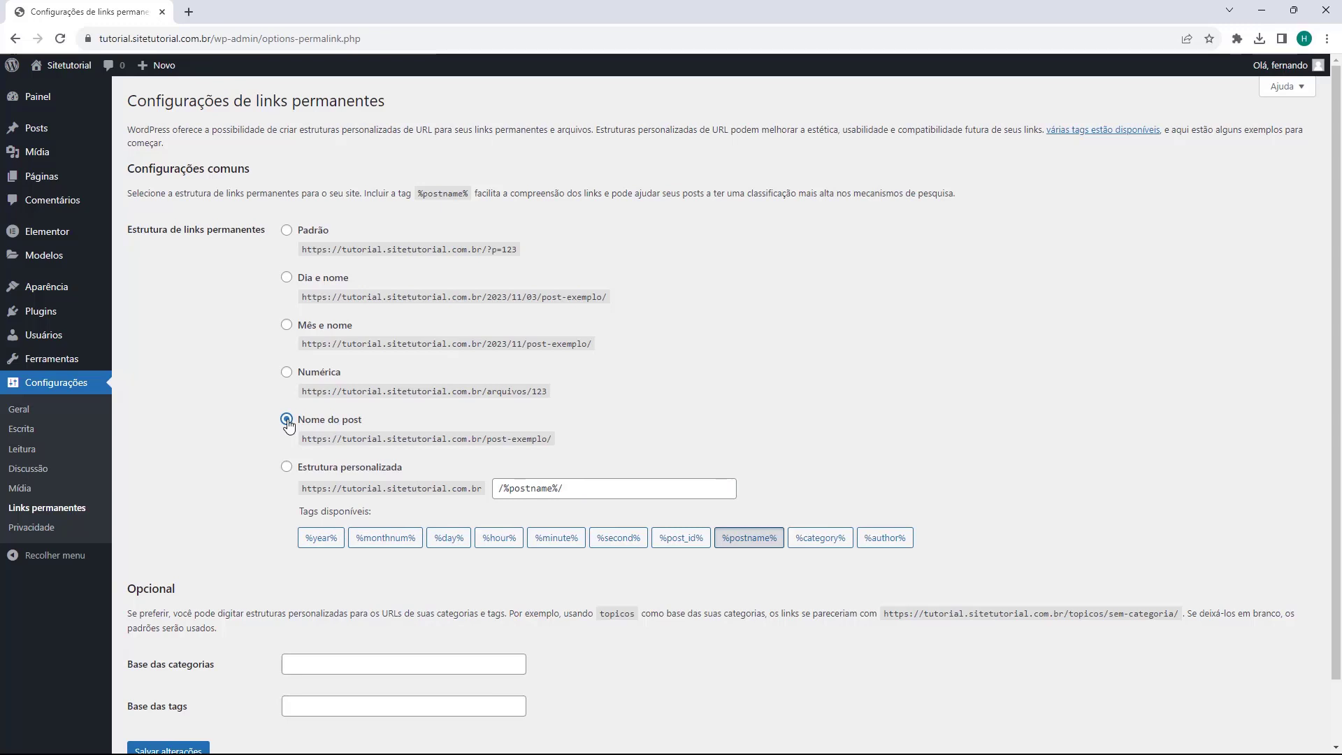
scroll(274, 415, "down", 1)
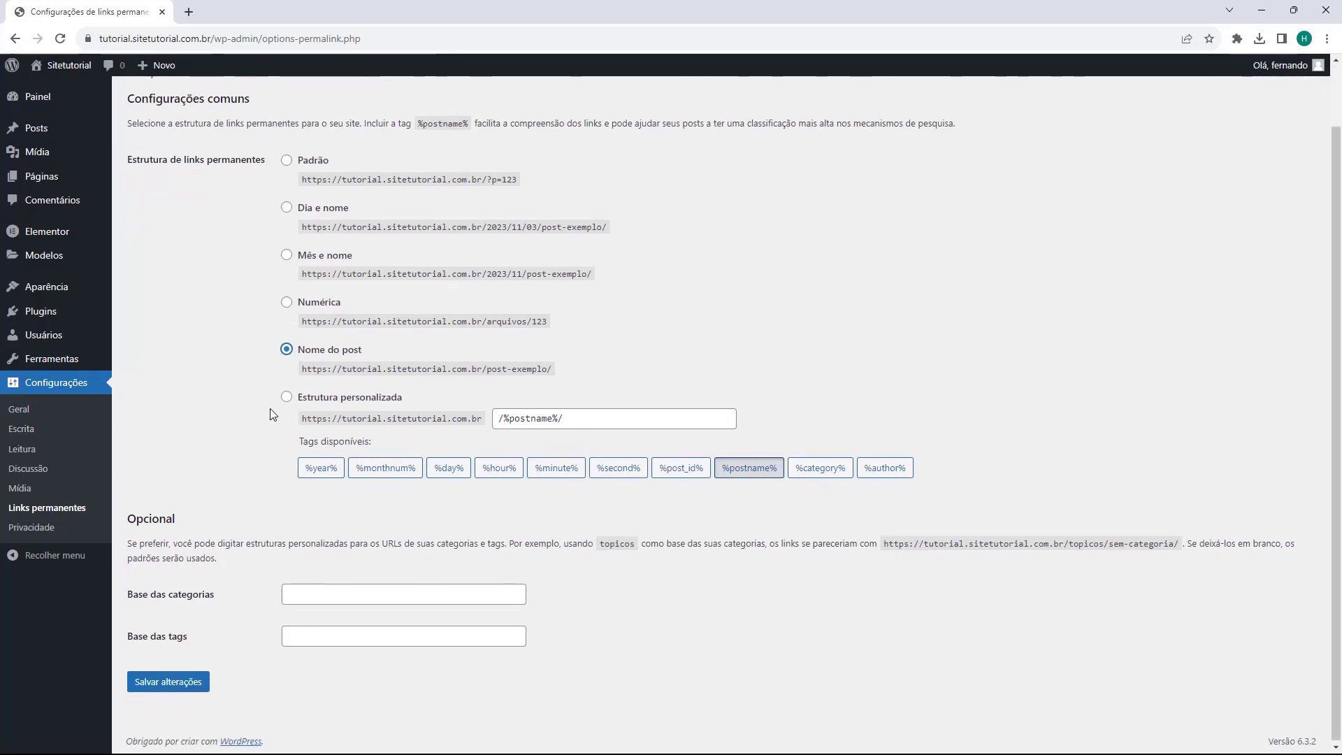
left_click(178, 694)
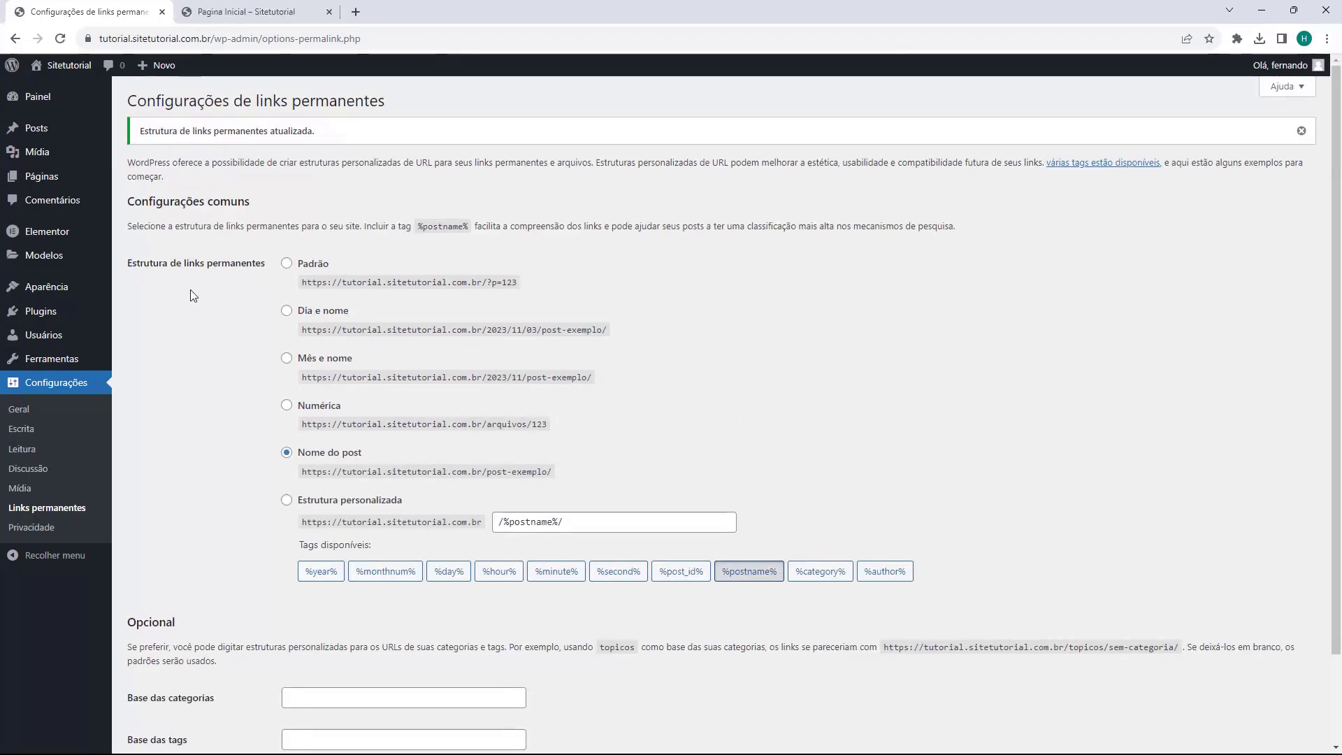
Step: Check the pagina-inicial/ part of the live landing page's address under the new permalink structure
left_click(236, 16)
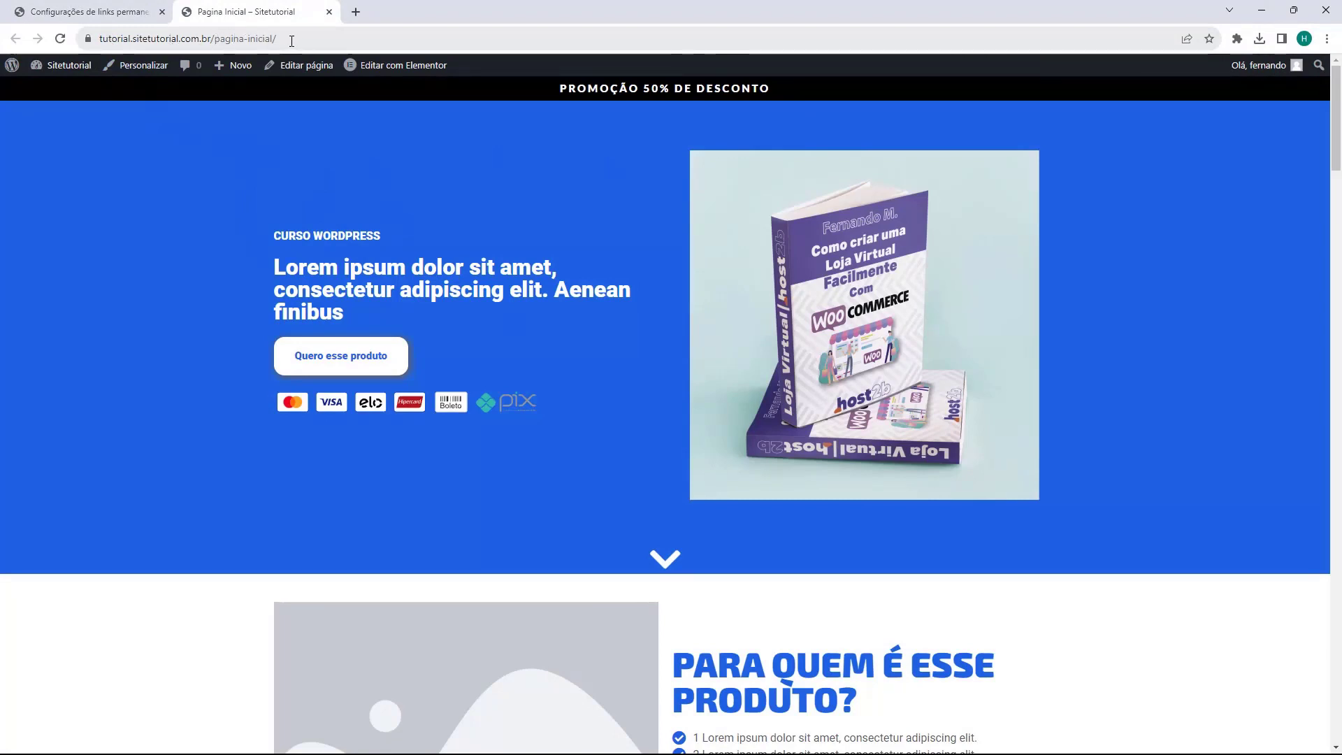
left_click_drag(304, 40, 224, 39)
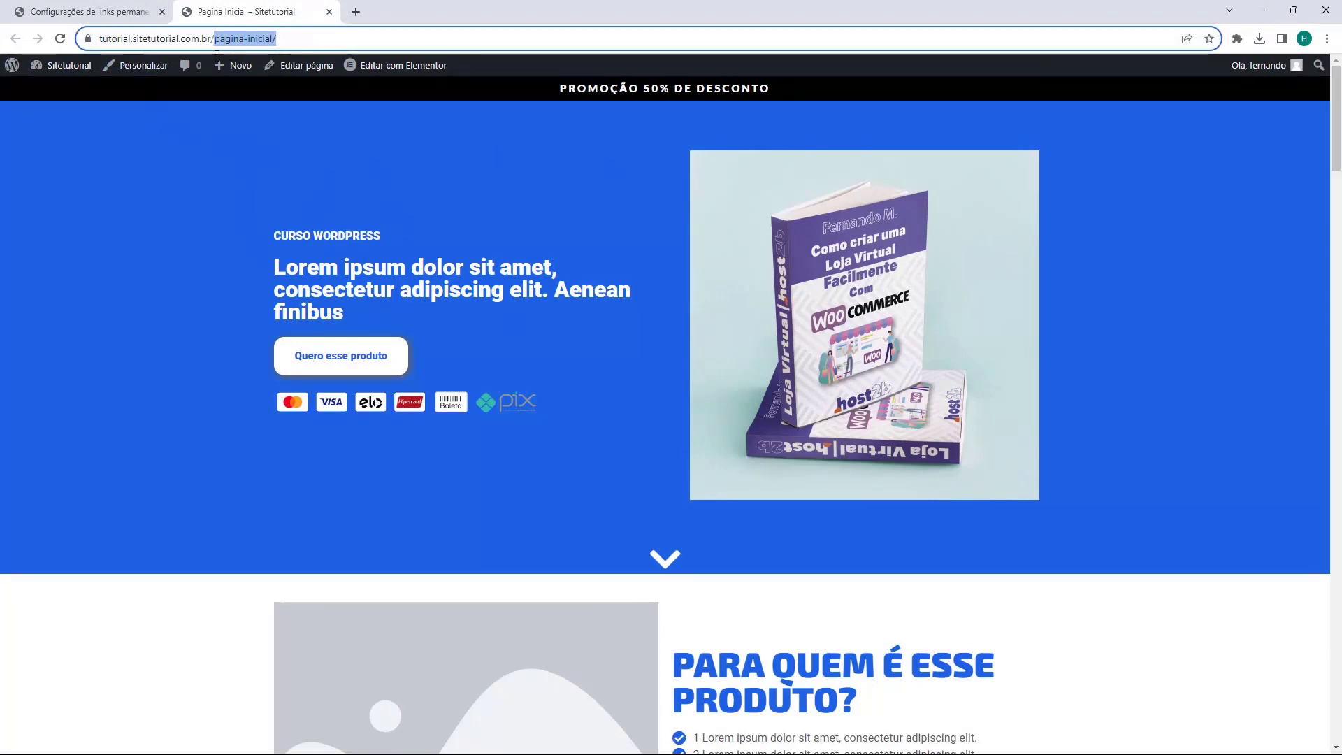
left_click(204, 184)
mouse_move(211, 64)
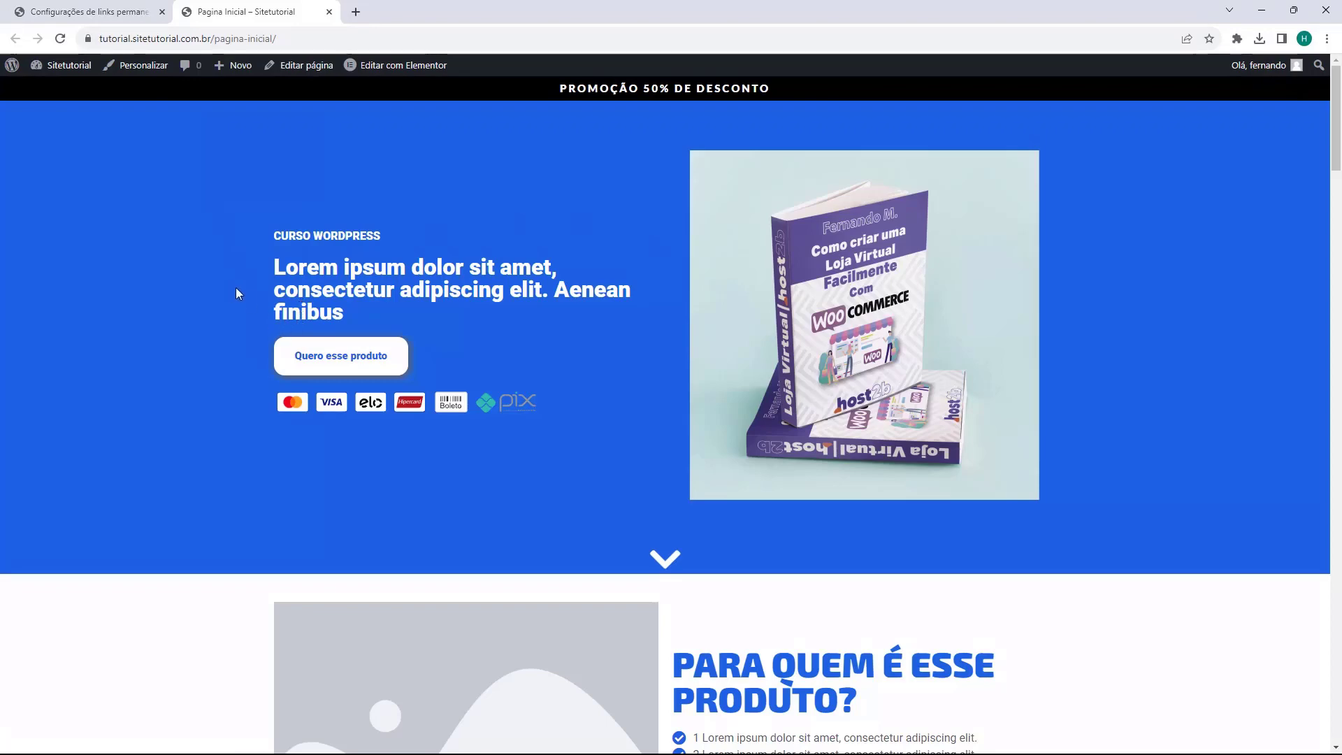
Step: Look over the live landing page from the hero through the pricing and FAQ sections
scroll(674, 270, "down", 15)
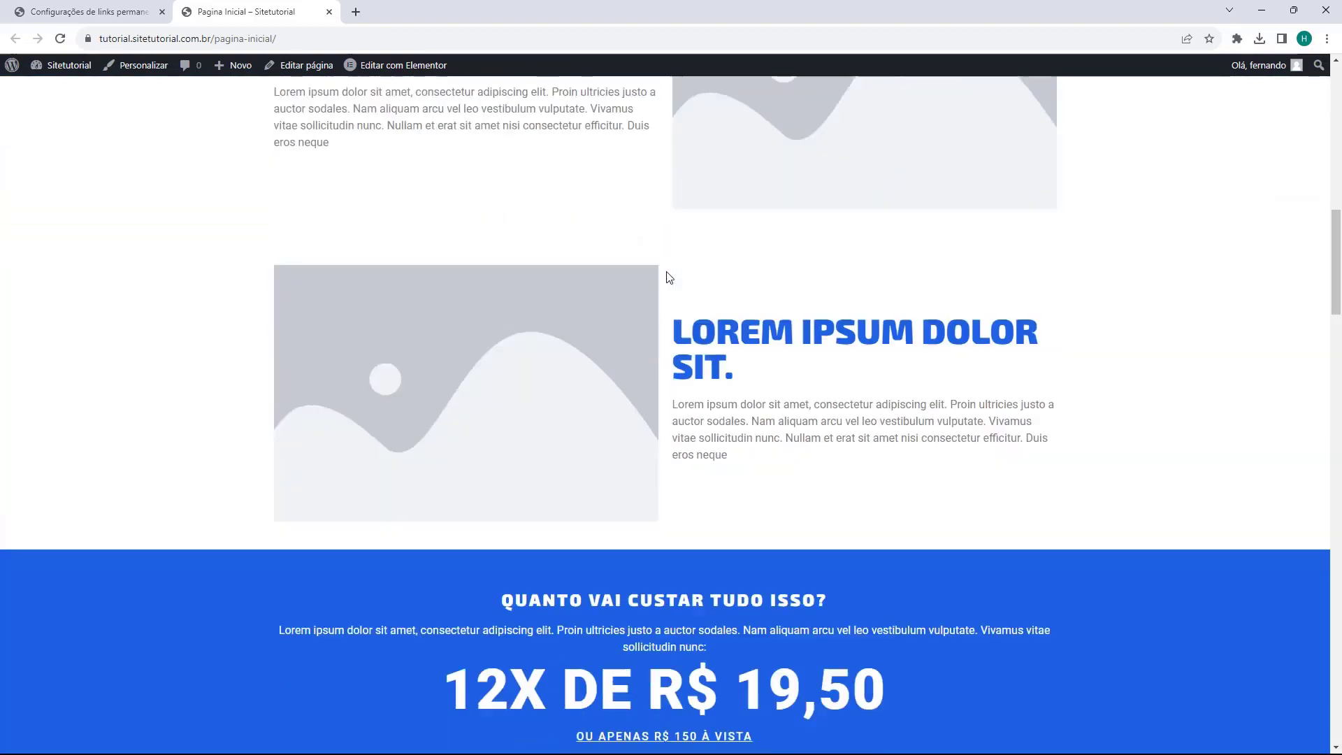
scroll(665, 271, "down", 20)
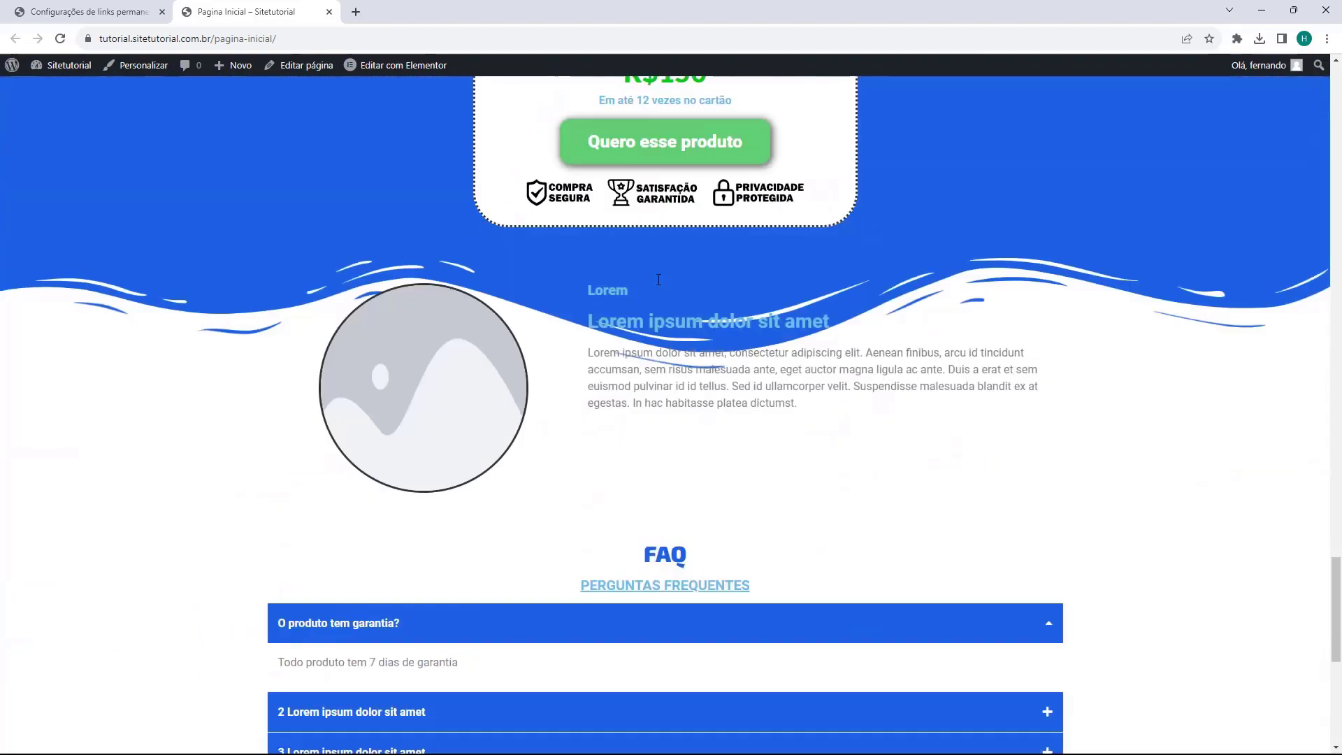
scroll(655, 287, "down", 8)
left_click(644, 472)
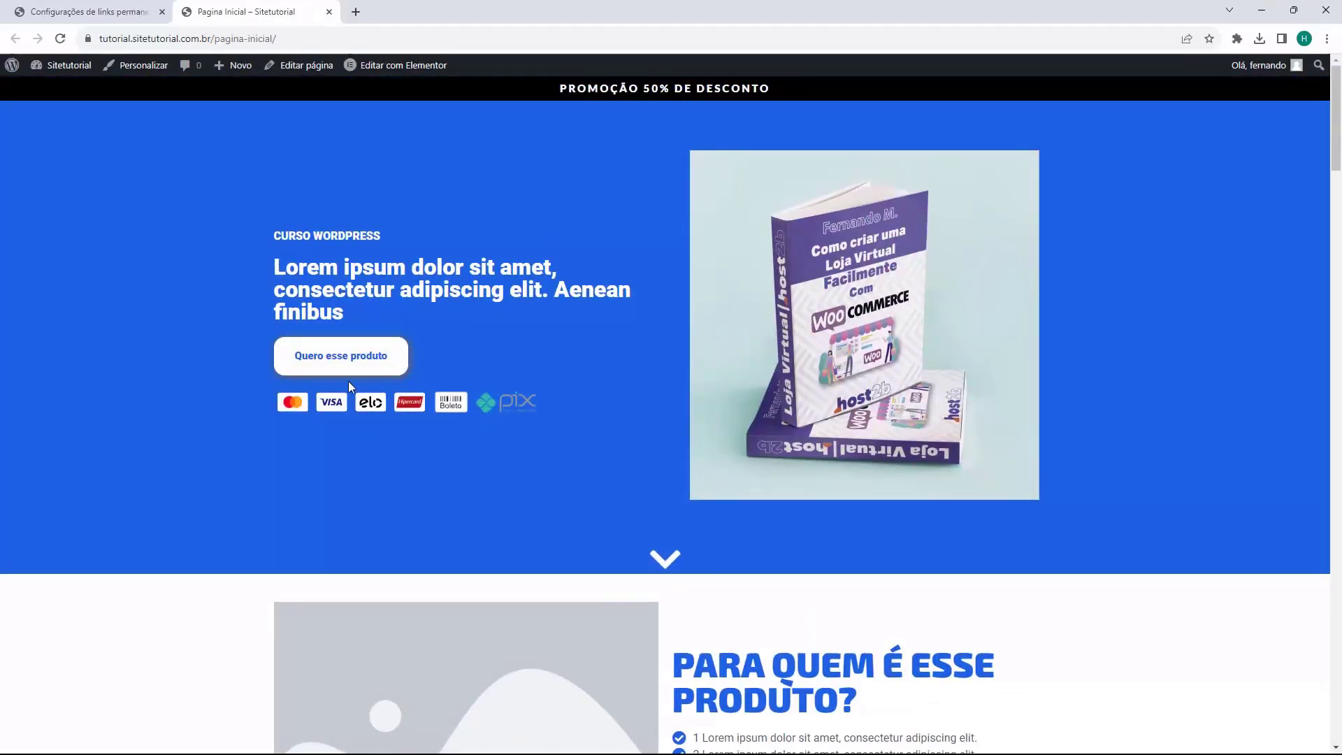
Step: Open the WordPress reading settings and examine the options for what the site's homepage displays
left_click(89, 12)
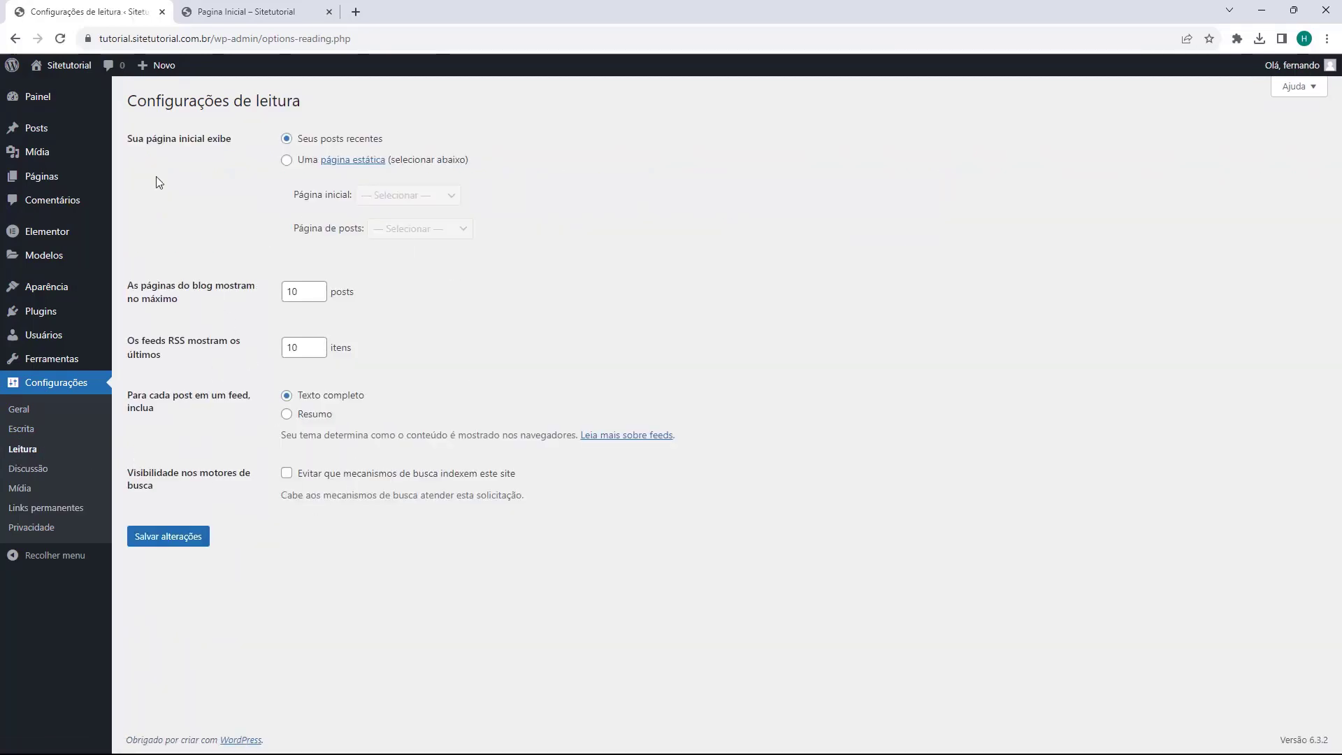
left_click_drag(128, 100, 247, 107)
left_click(248, 106)
left_click_drag(130, 141, 206, 143)
left_click(255, 145)
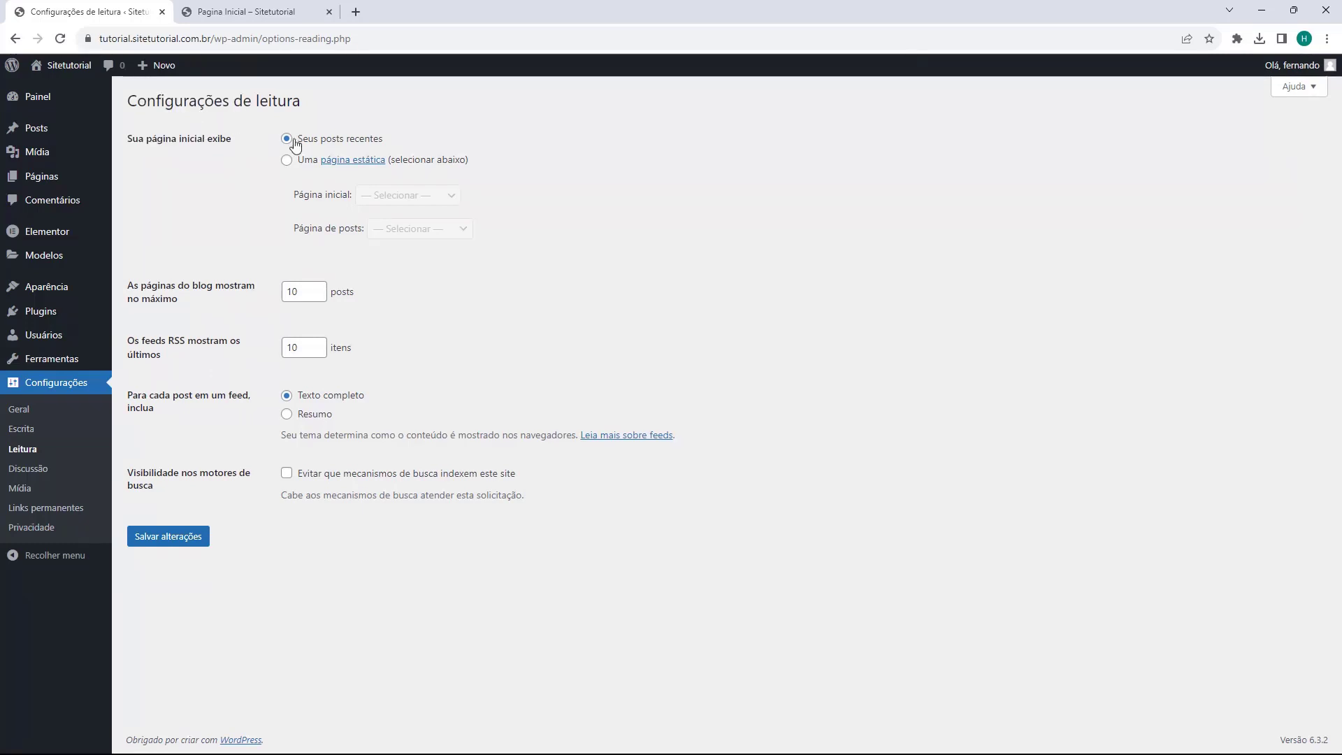
left_click_drag(301, 140, 355, 142)
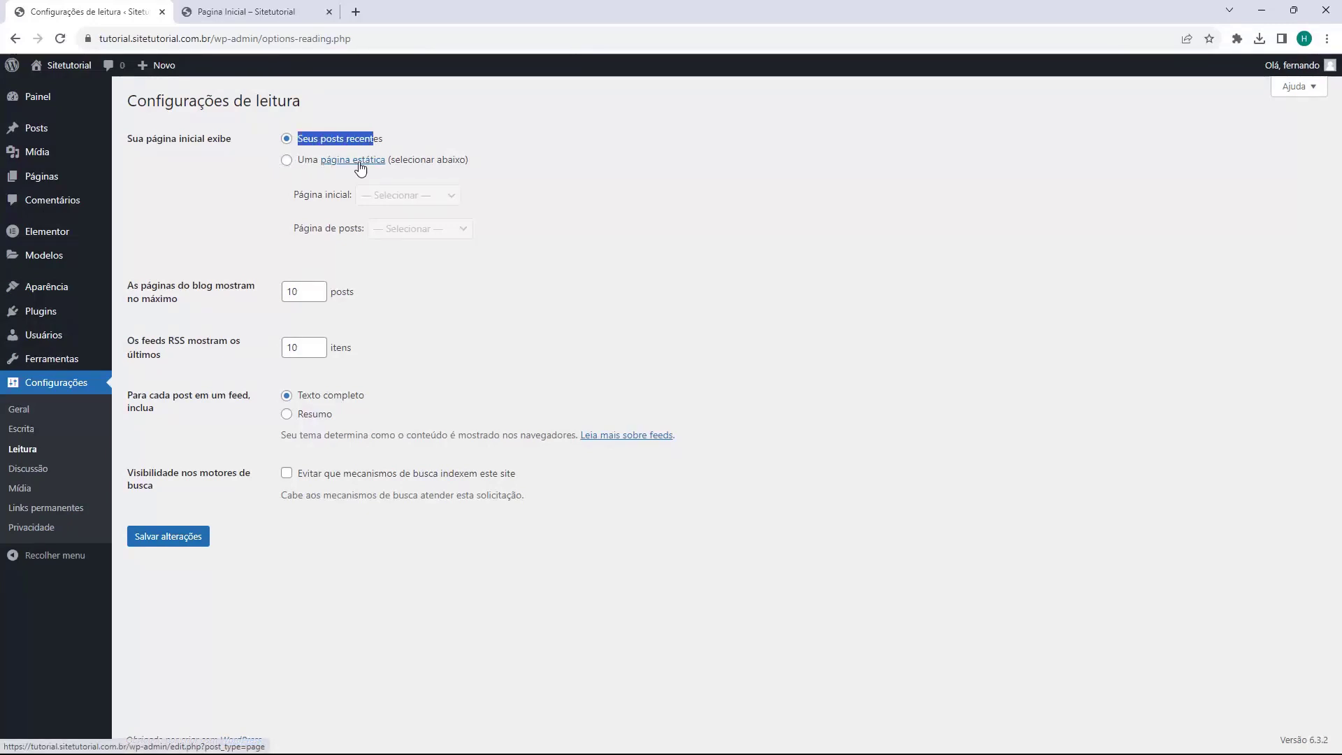
Step: Make the site's homepage a static page, choose "Pagina Inicial" for it, and save the reading settings
left_click(287, 161)
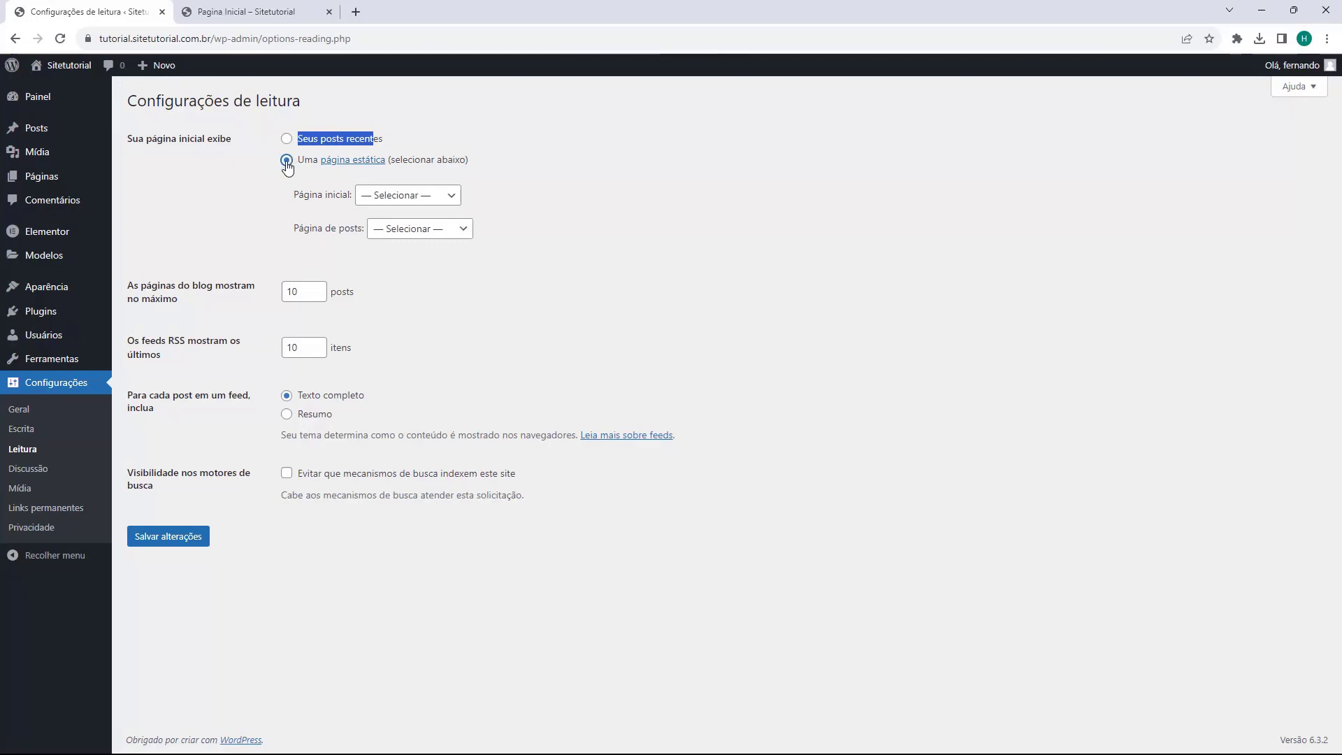
mouse_move(284, 201)
left_mouse_down()
mouse_move(335, 204)
mouse_move(308, 205)
left_mouse_up()
left_click(308, 204)
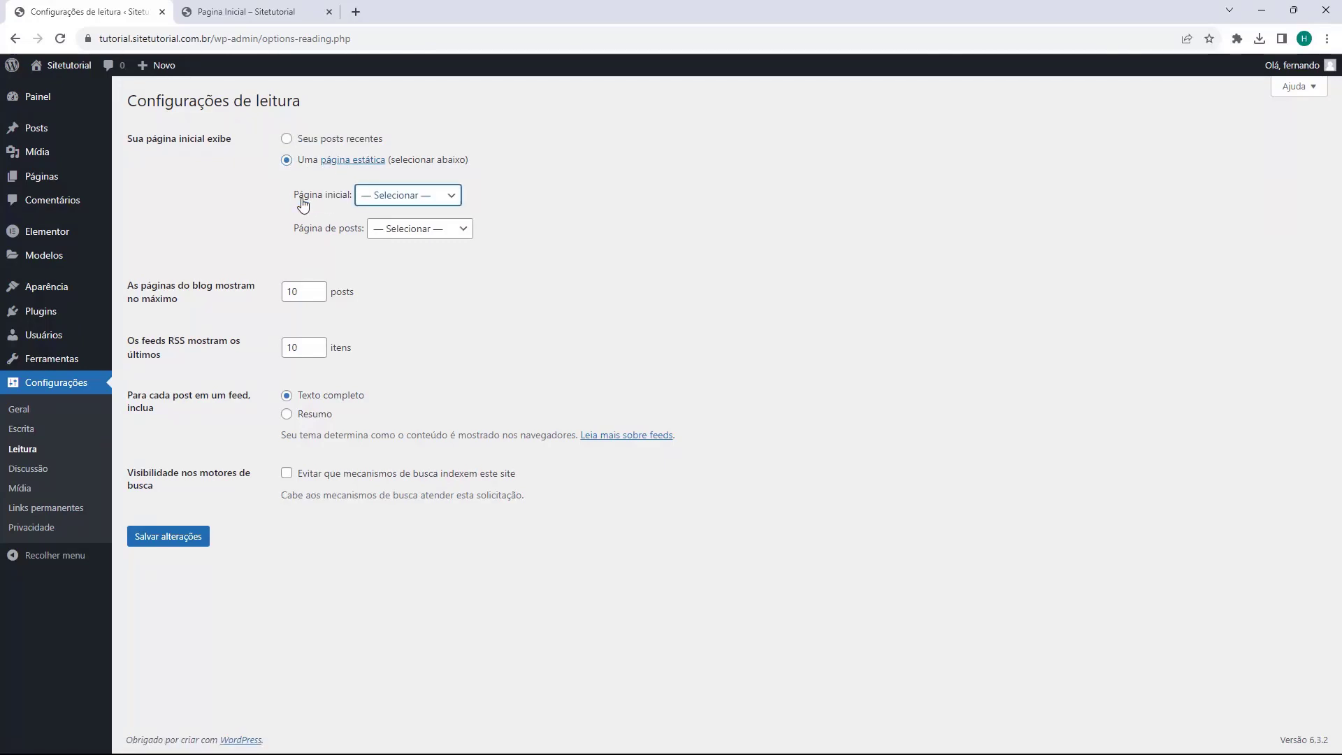
left_click(383, 199)
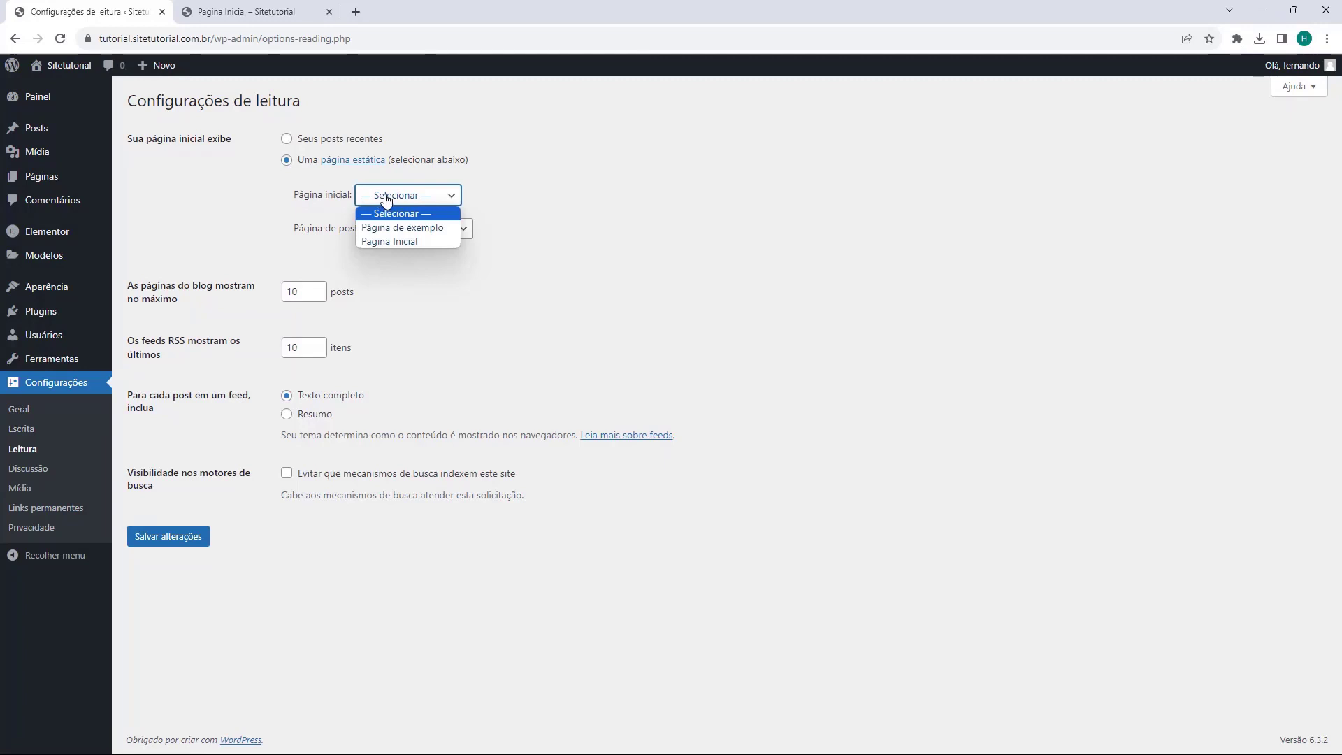
left_click(362, 242)
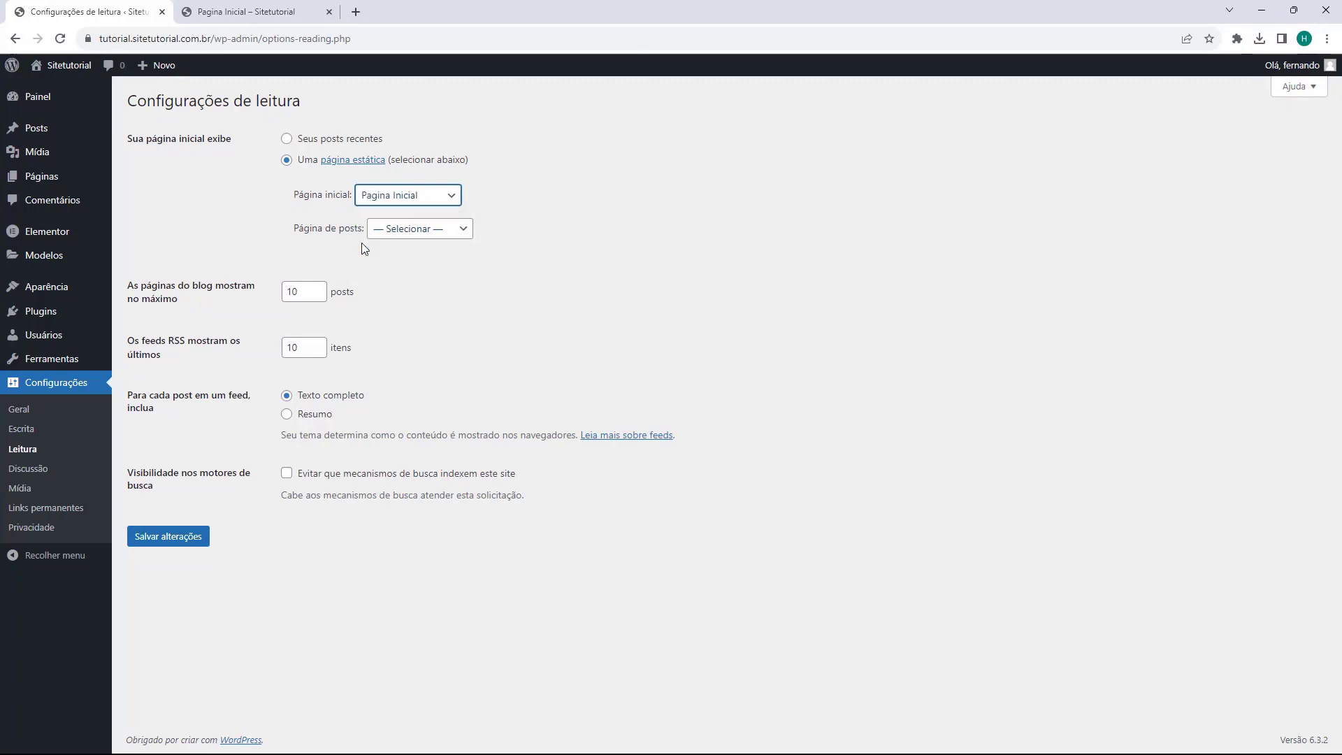
left_click(391, 203)
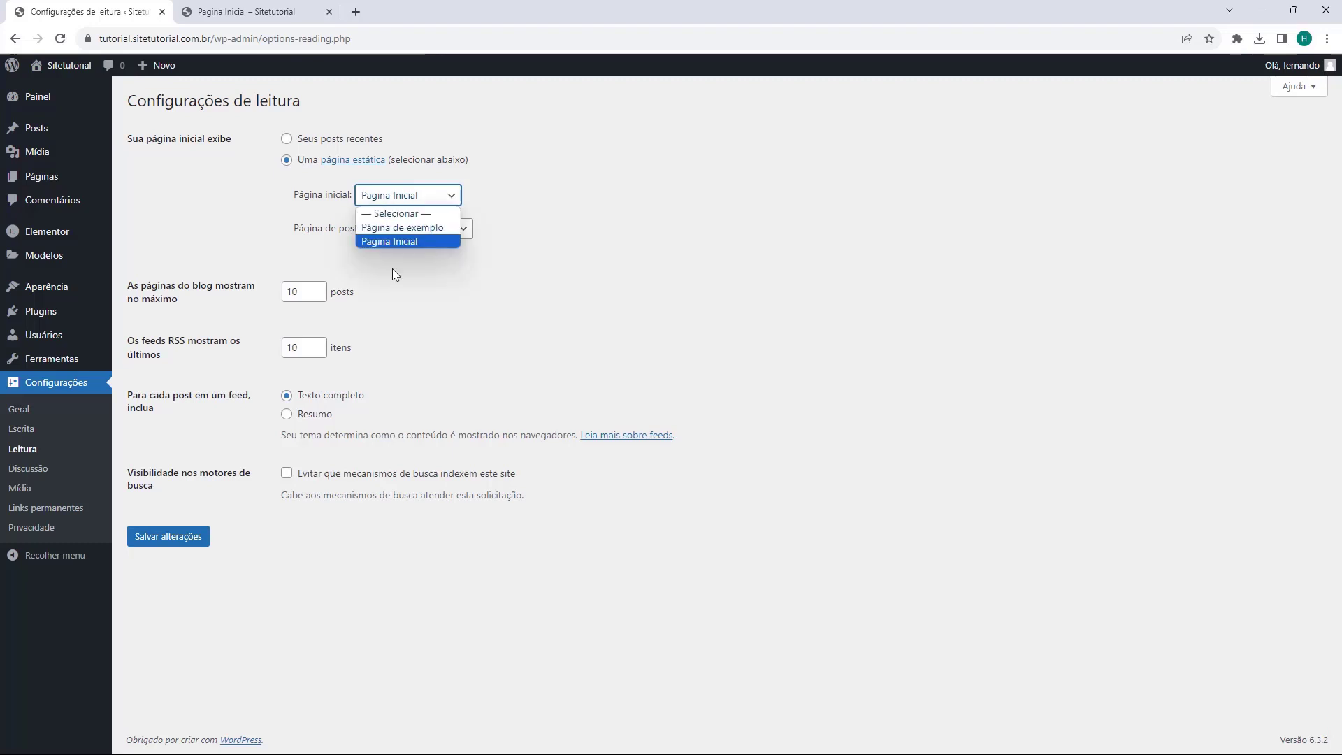
left_click(398, 245)
left_click_drag(294, 232, 350, 241)
left_click(348, 236)
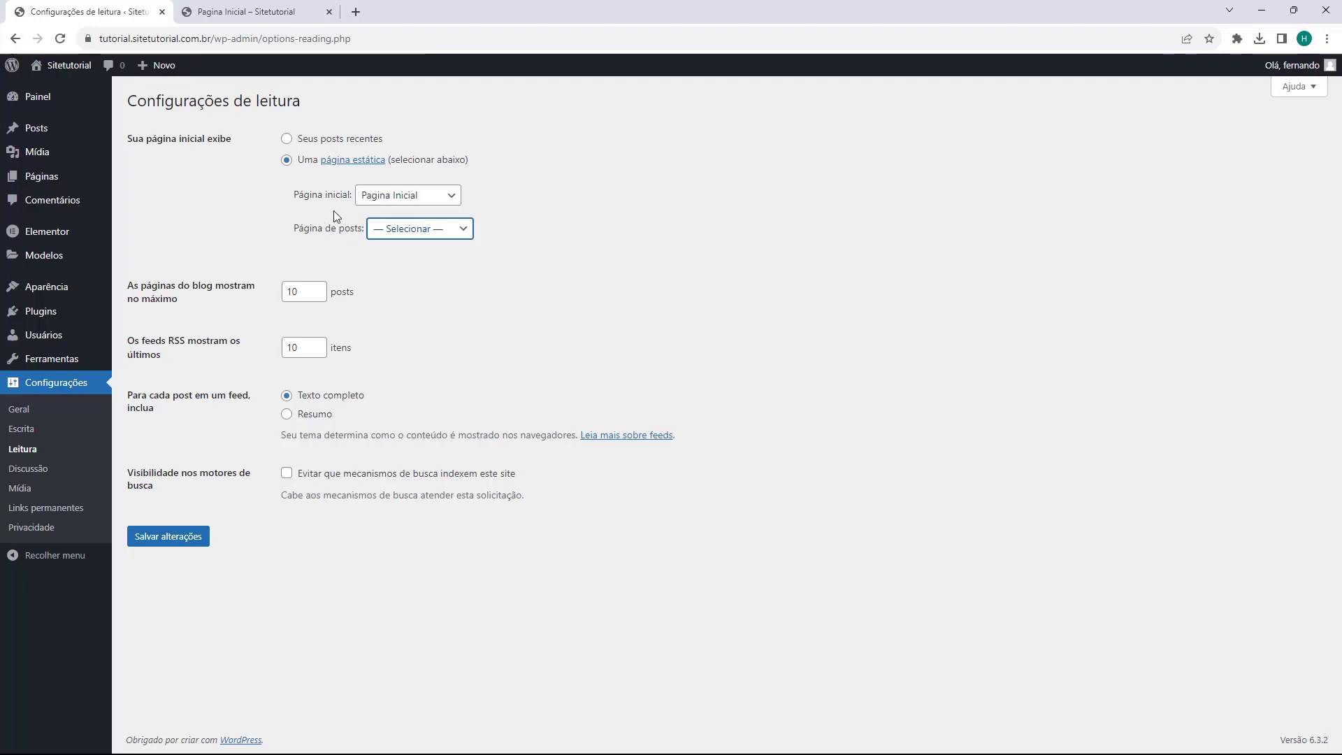
left_click(383, 255)
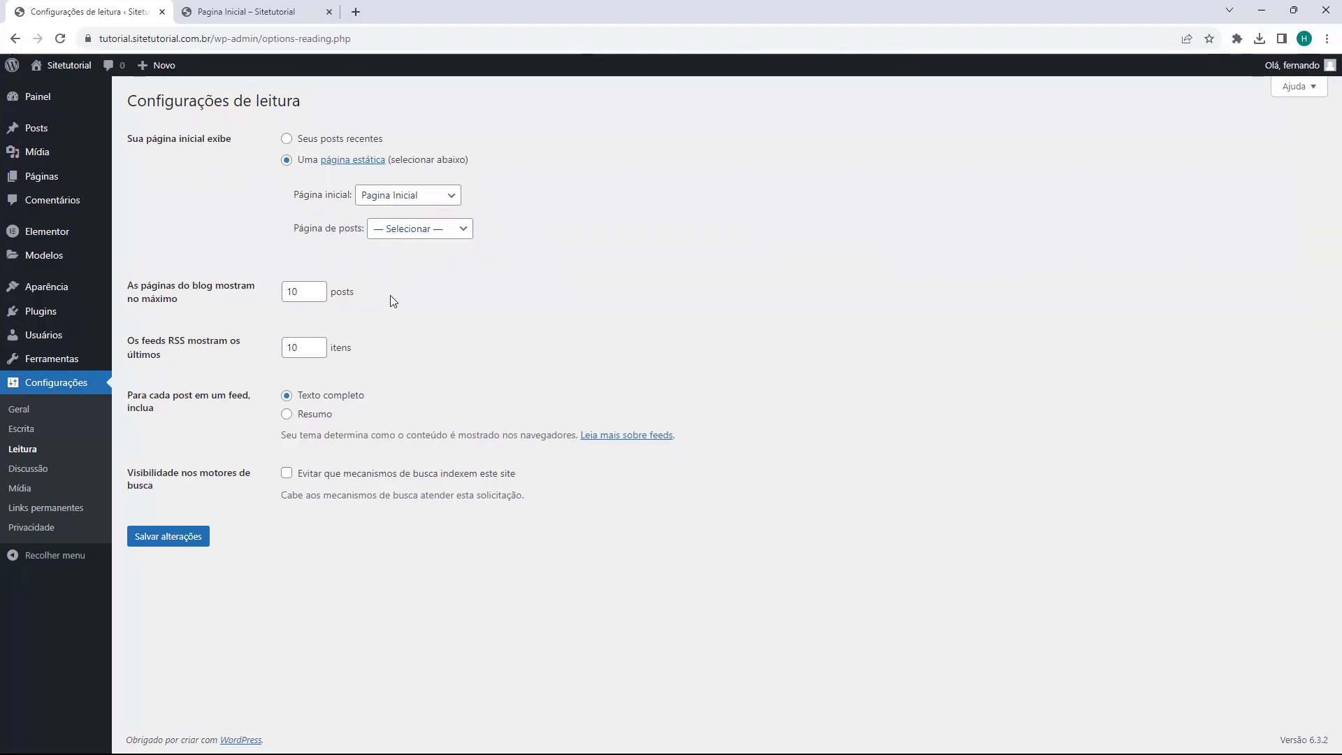
left_click(153, 545)
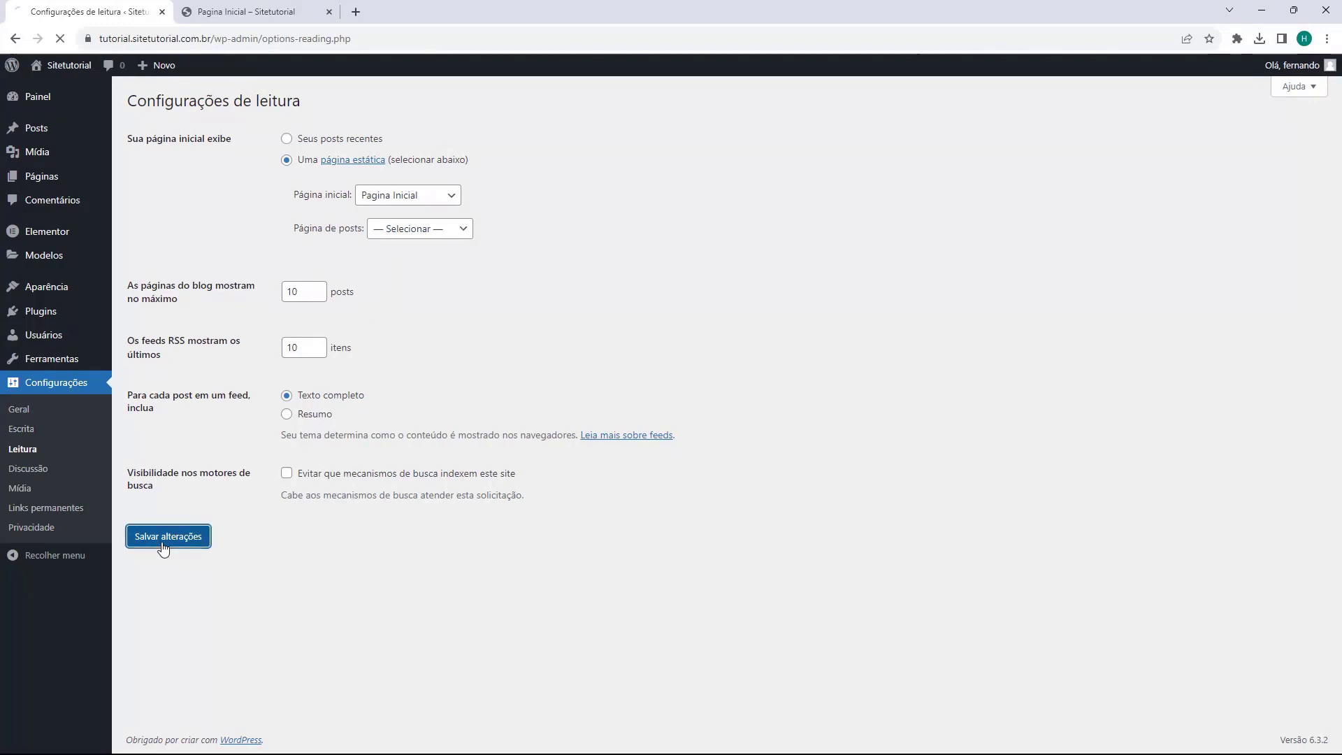
Step: Reload the live landing page from its address to check it as the site's homepage
left_click(262, 16)
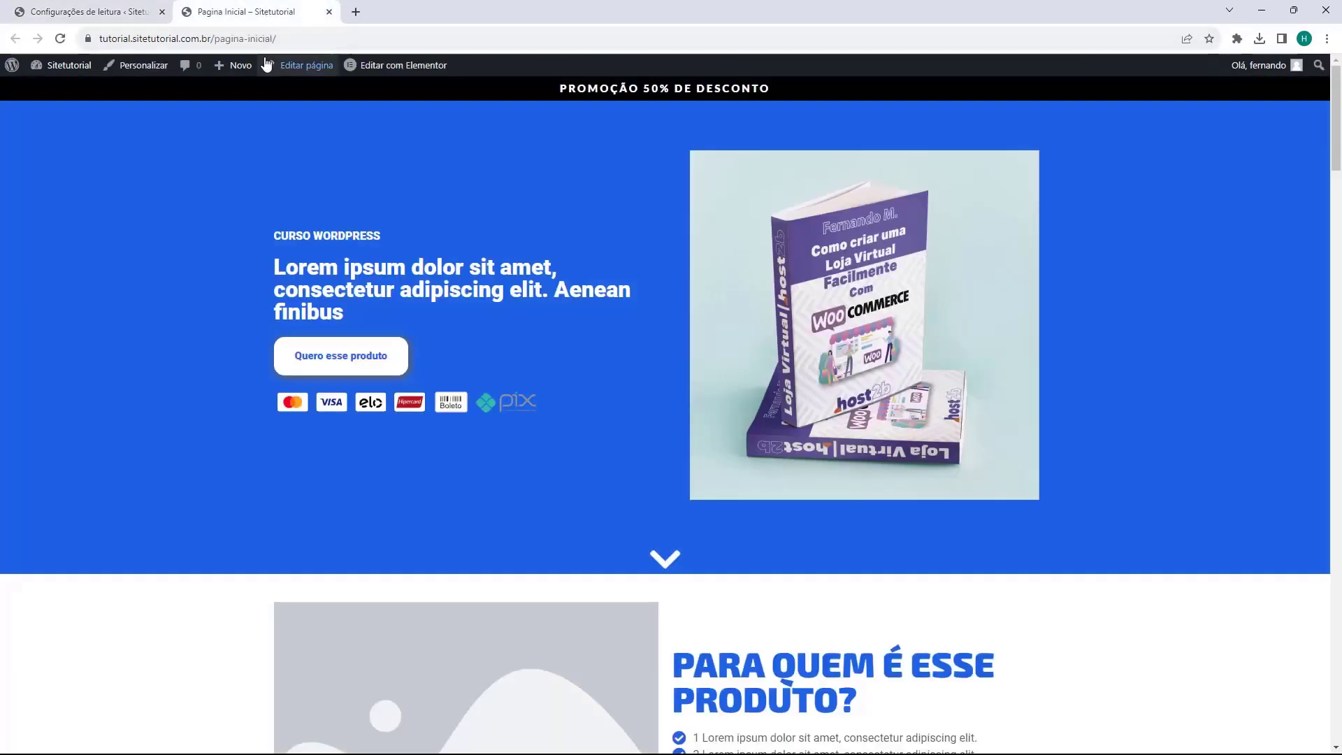
left_click(282, 44)
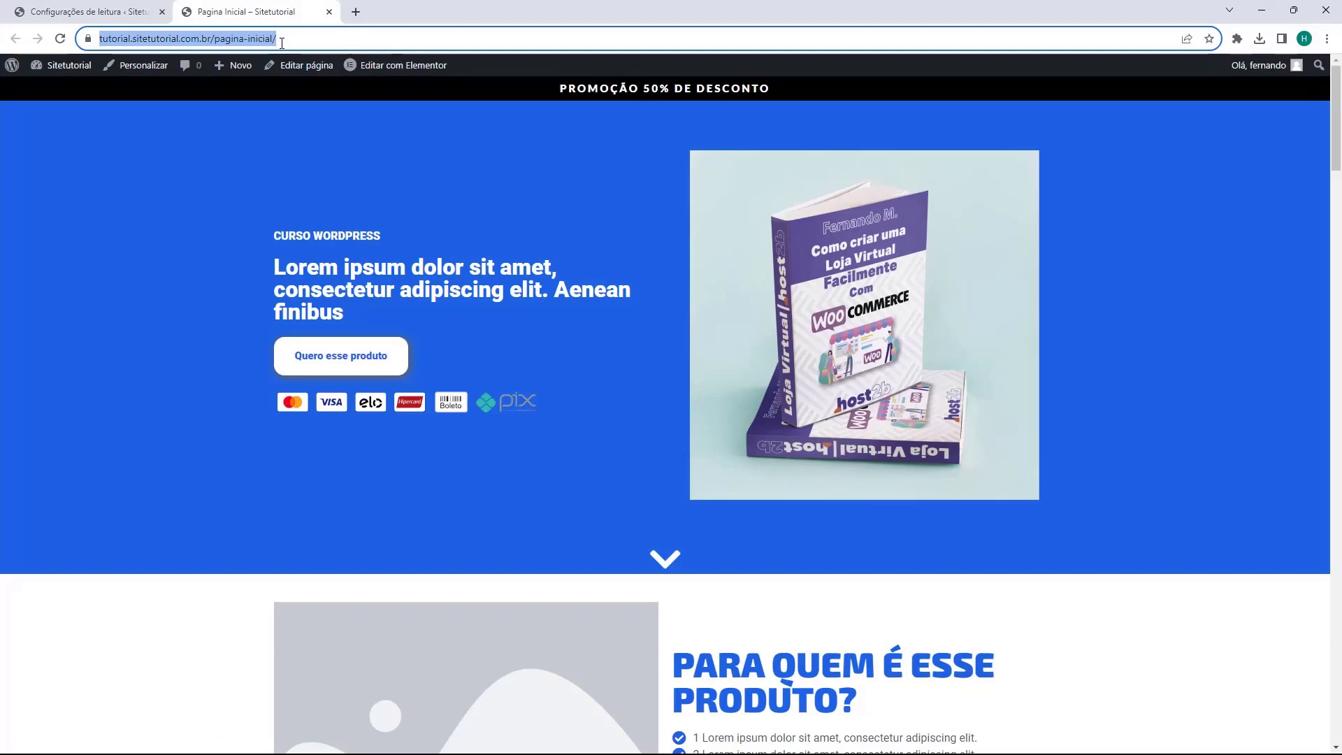
key("Return")
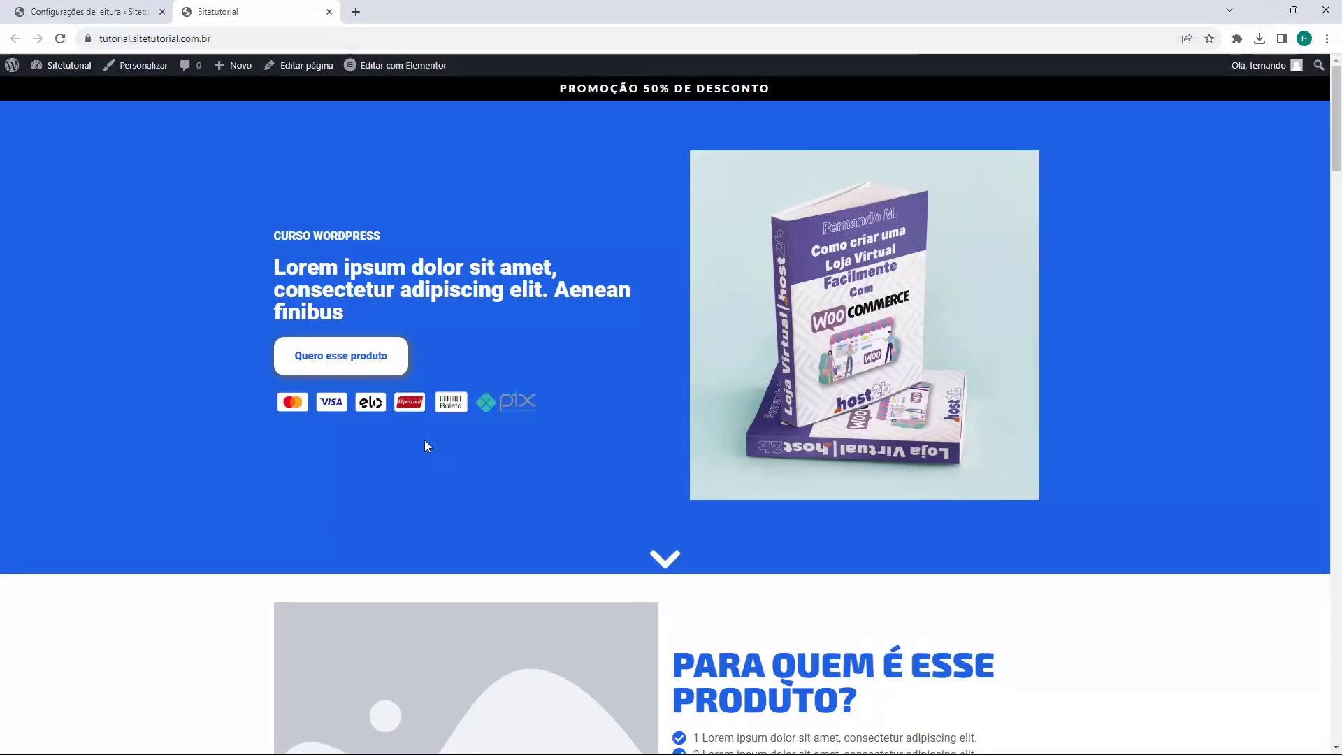
scroll(584, 571, "down", 9)
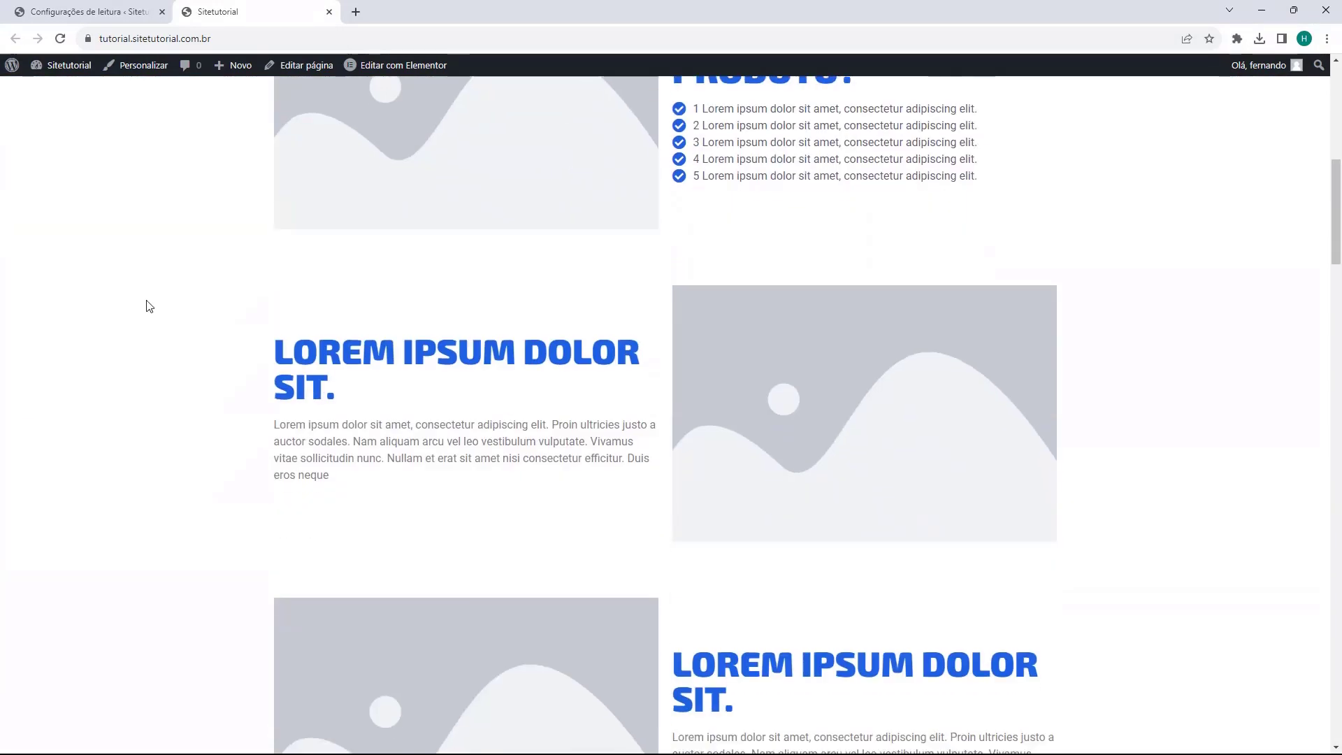
scroll(156, 308, "up", 5)
Step: Refresh the live homepage and check its root address, tutorial.sitetutorial.com.br
left_click(222, 40)
left_click(60, 38)
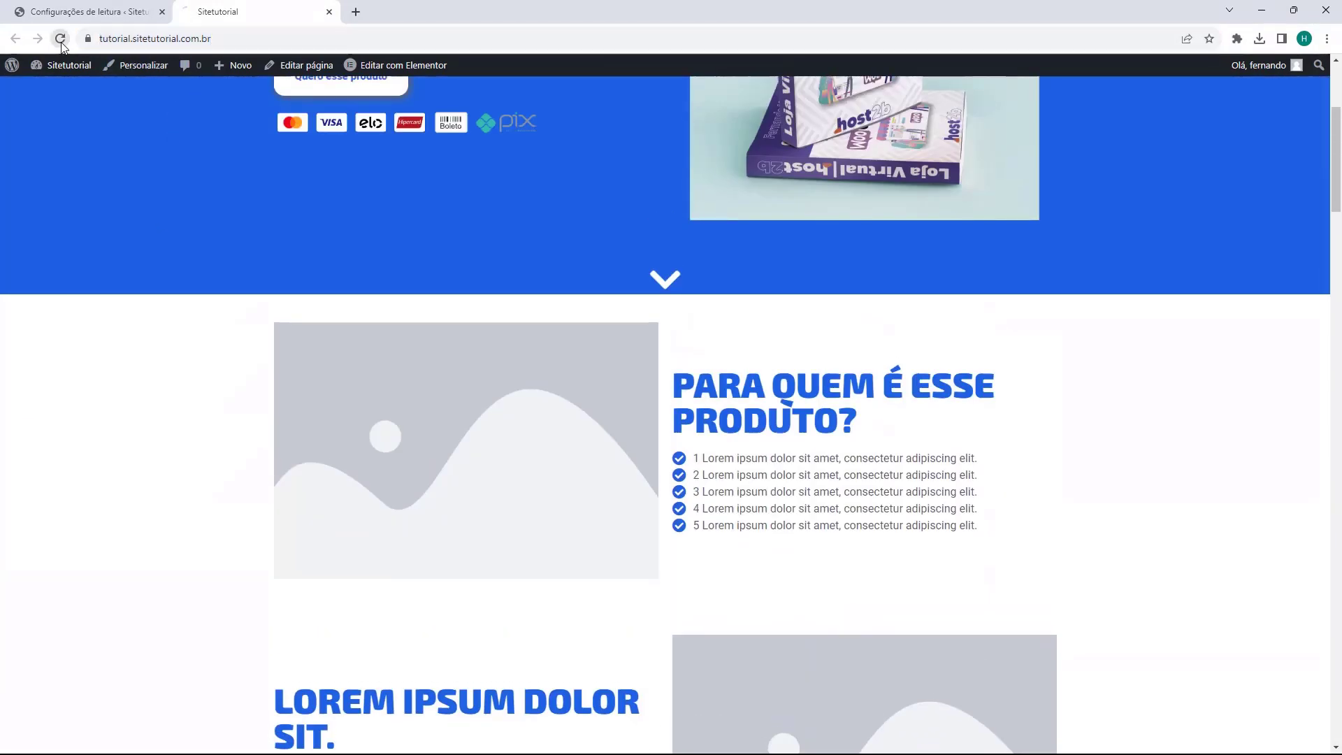
left_click(116, 43)
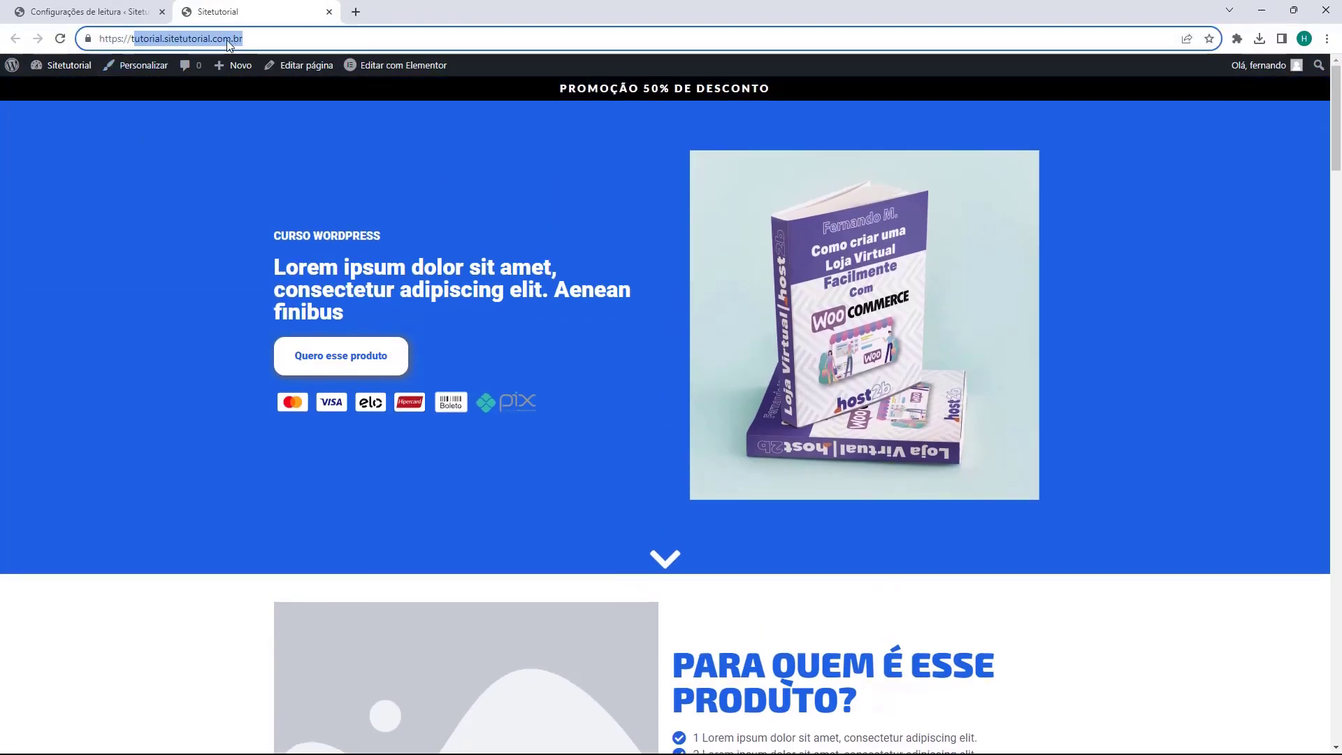
left_click(245, 38)
left_click(198, 160)
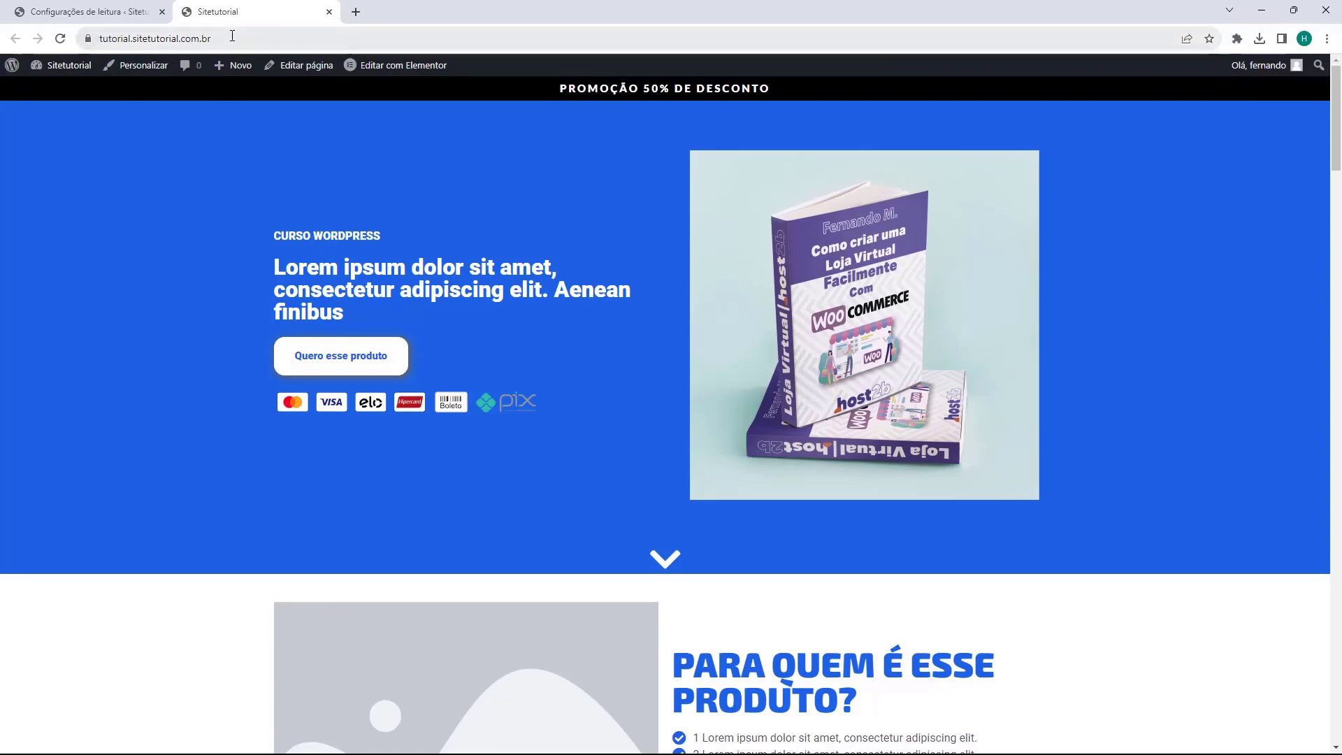
Step: Look over the live homepage from the hero through the pricing, testimonials and FAQ sections to the footer
scroll(572, 376, "down", 8)
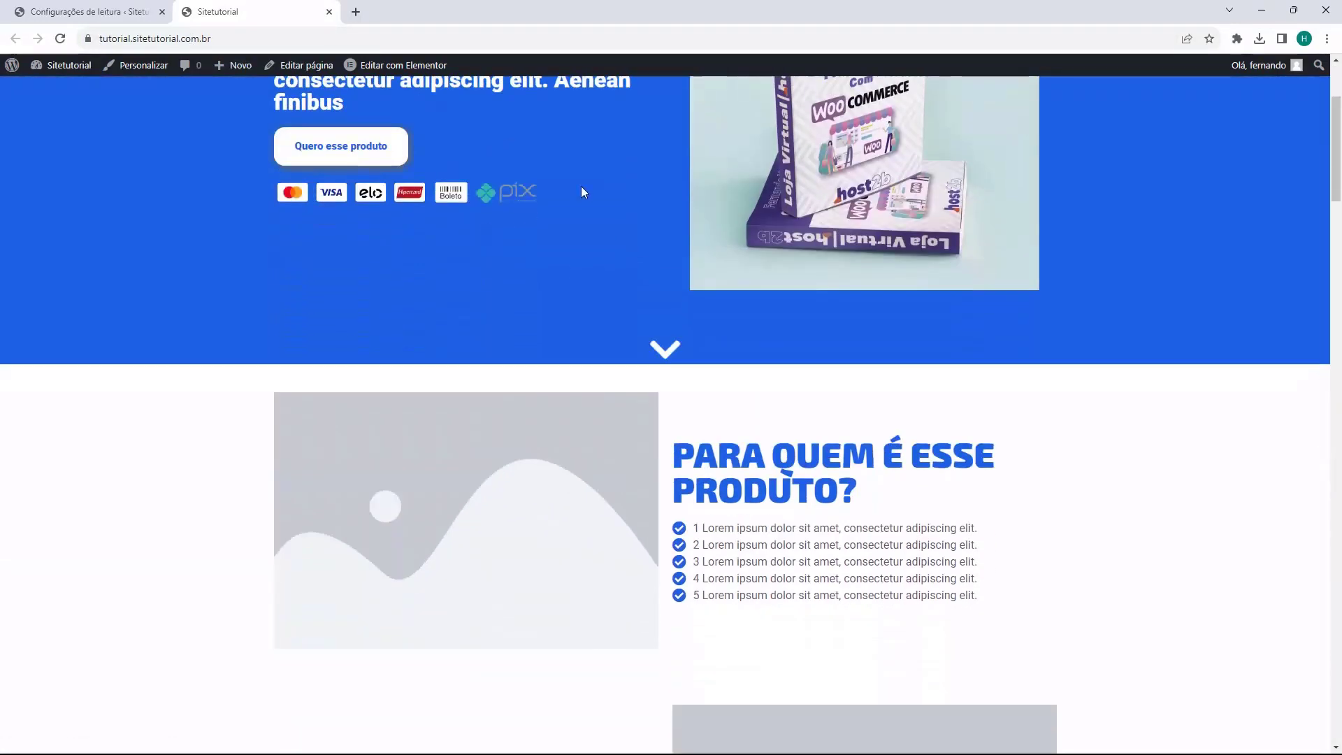
scroll(940, 301, "down", 20)
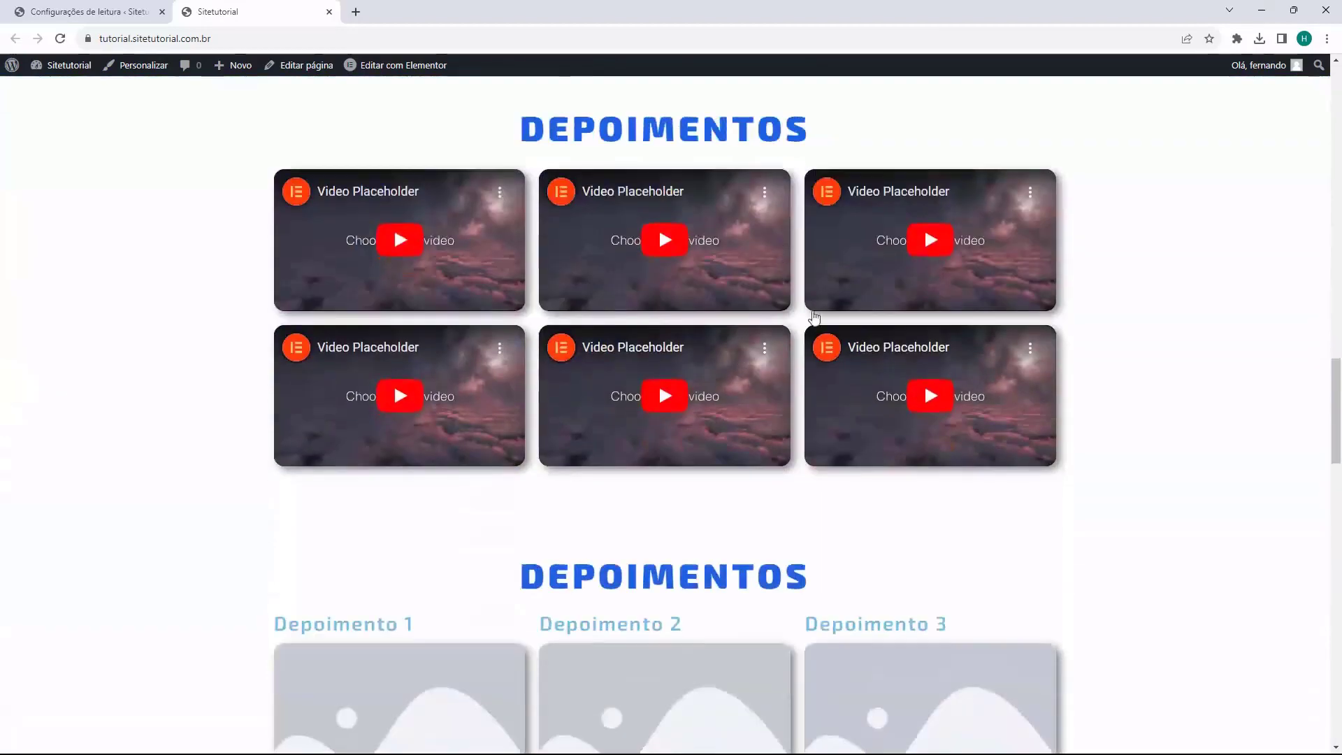
scroll(513, 391, "down", 20)
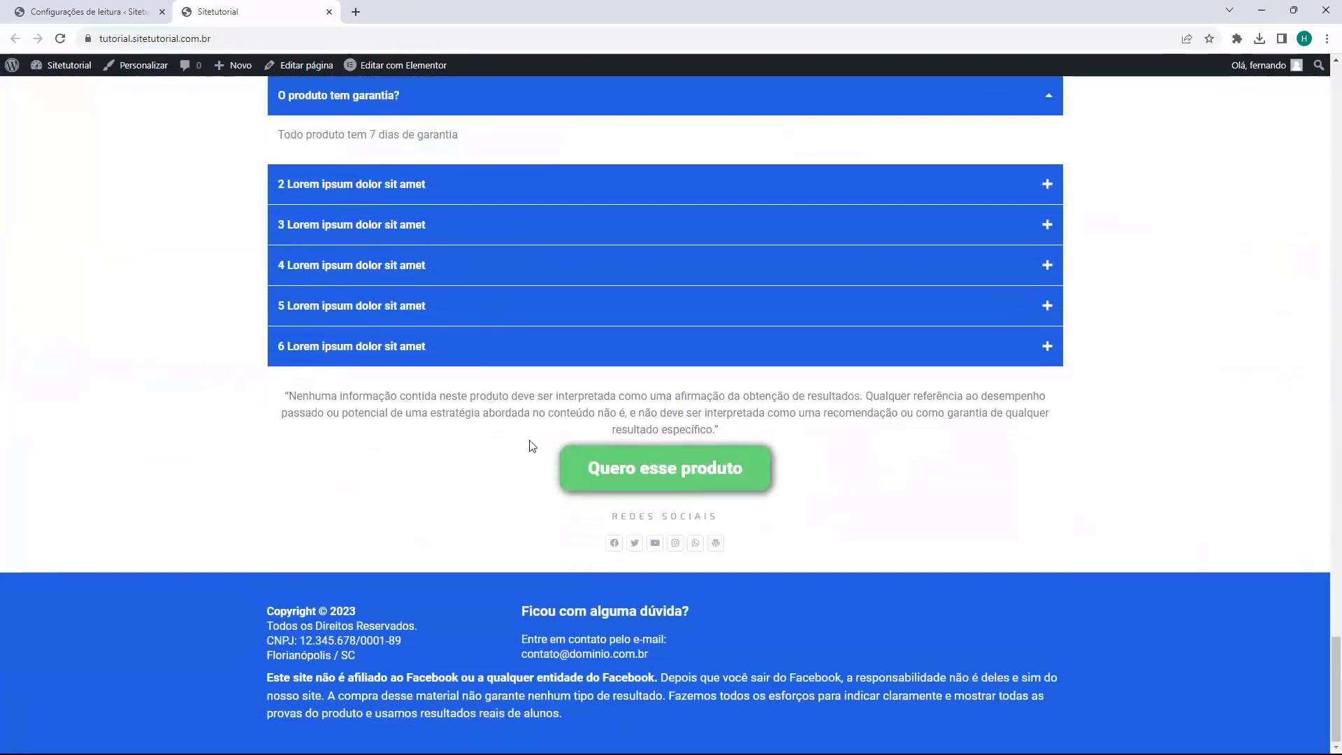
scroll(510, 433, "up", 6)
scroll(510, 433, "up", 20)
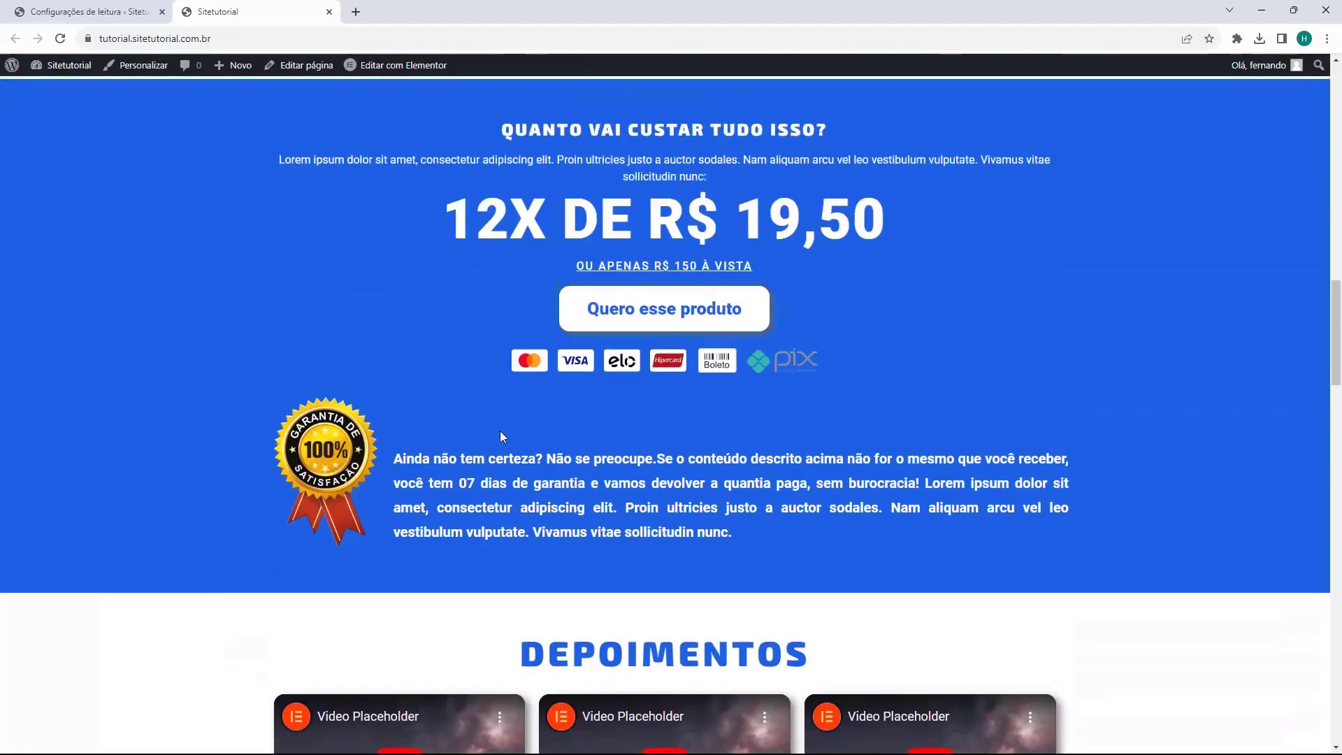
scroll(502, 437, "up", 10)
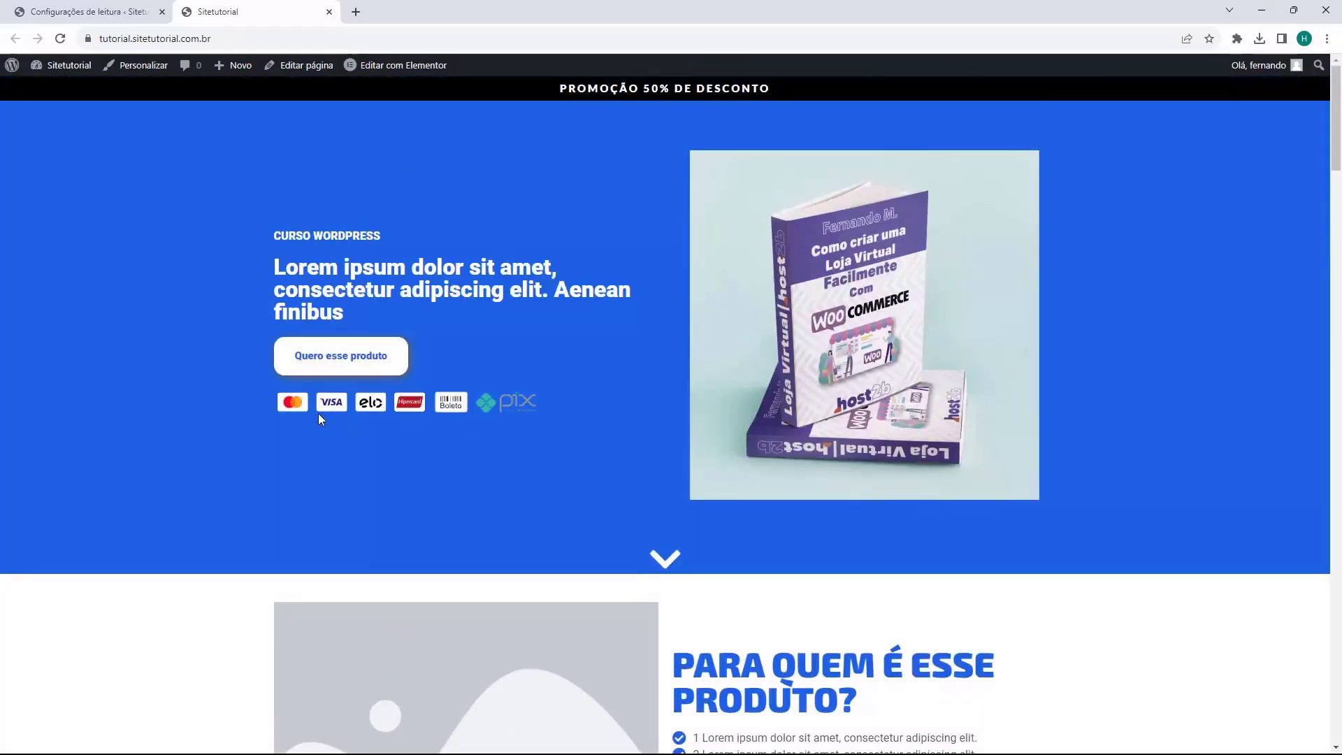
scroll(327, 363, "down", 4)
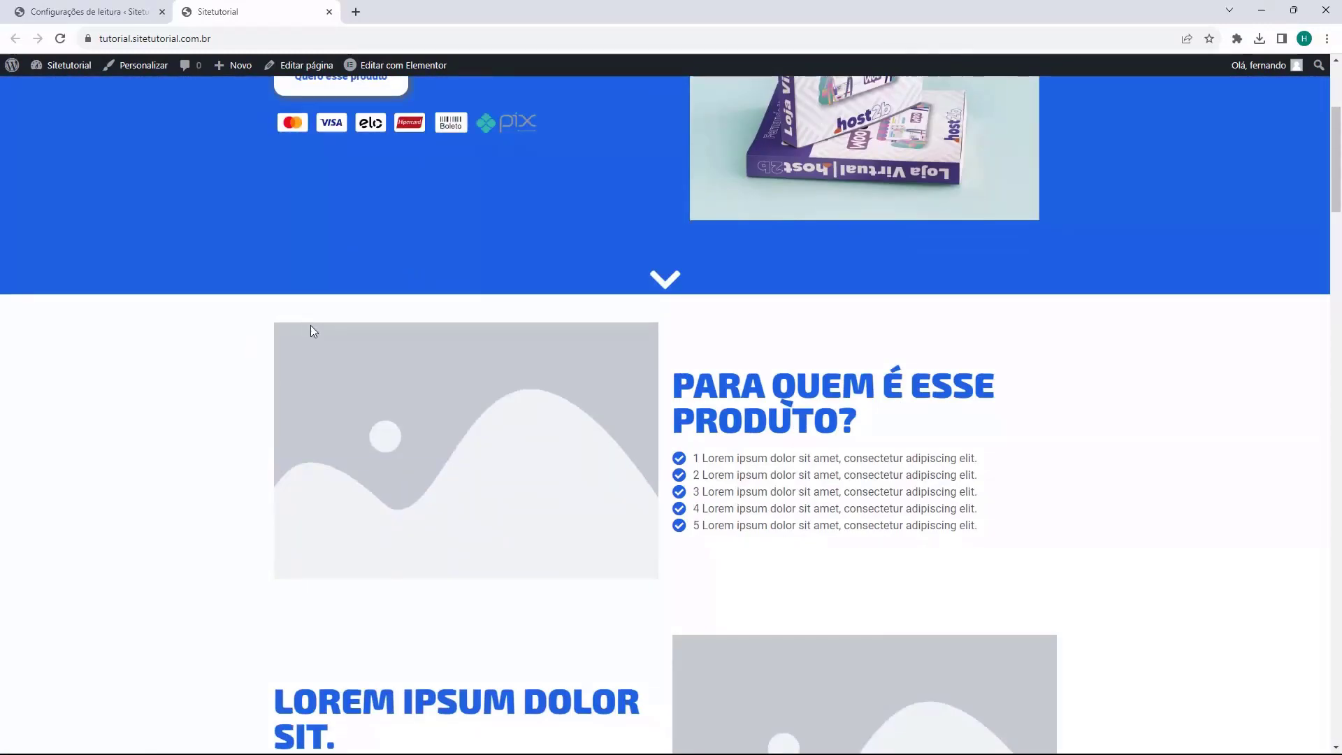
scroll(308, 325, "up", 4)
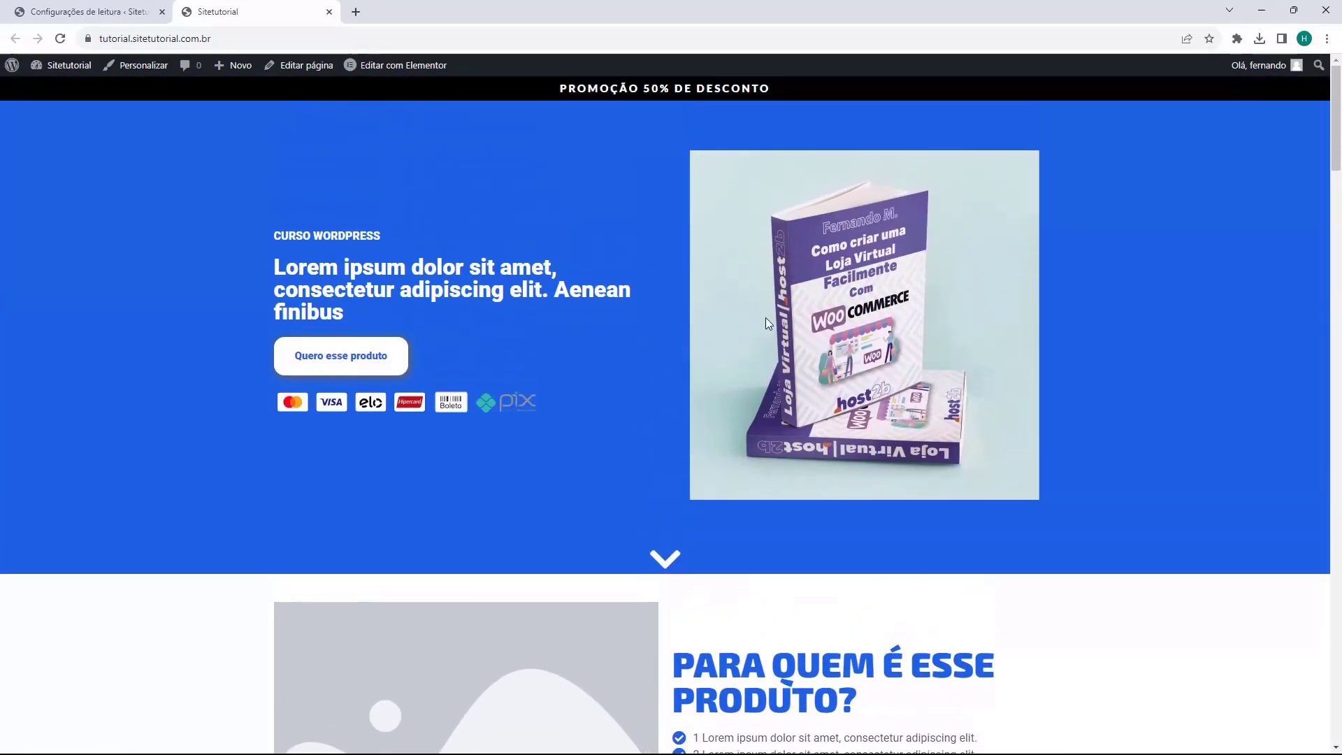
scroll(625, 325, "down", 14)
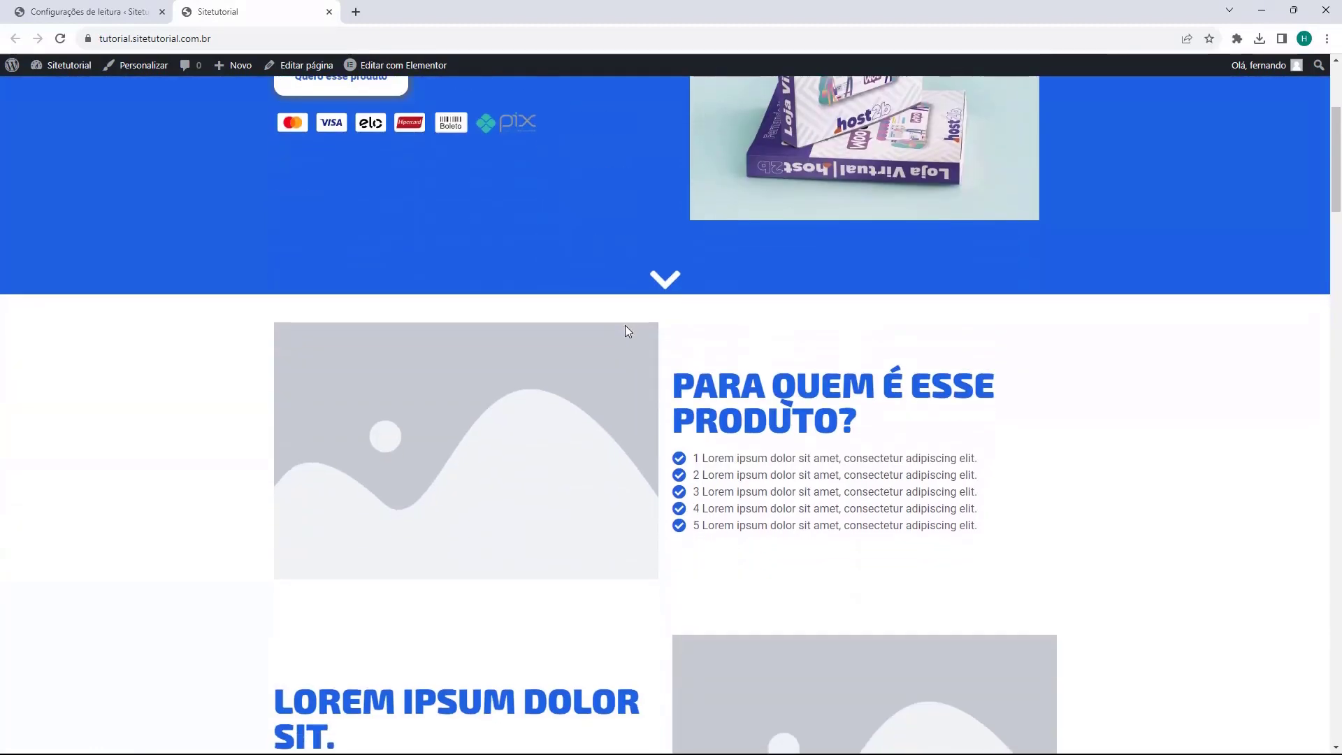
scroll(611, 342, "up", 14)
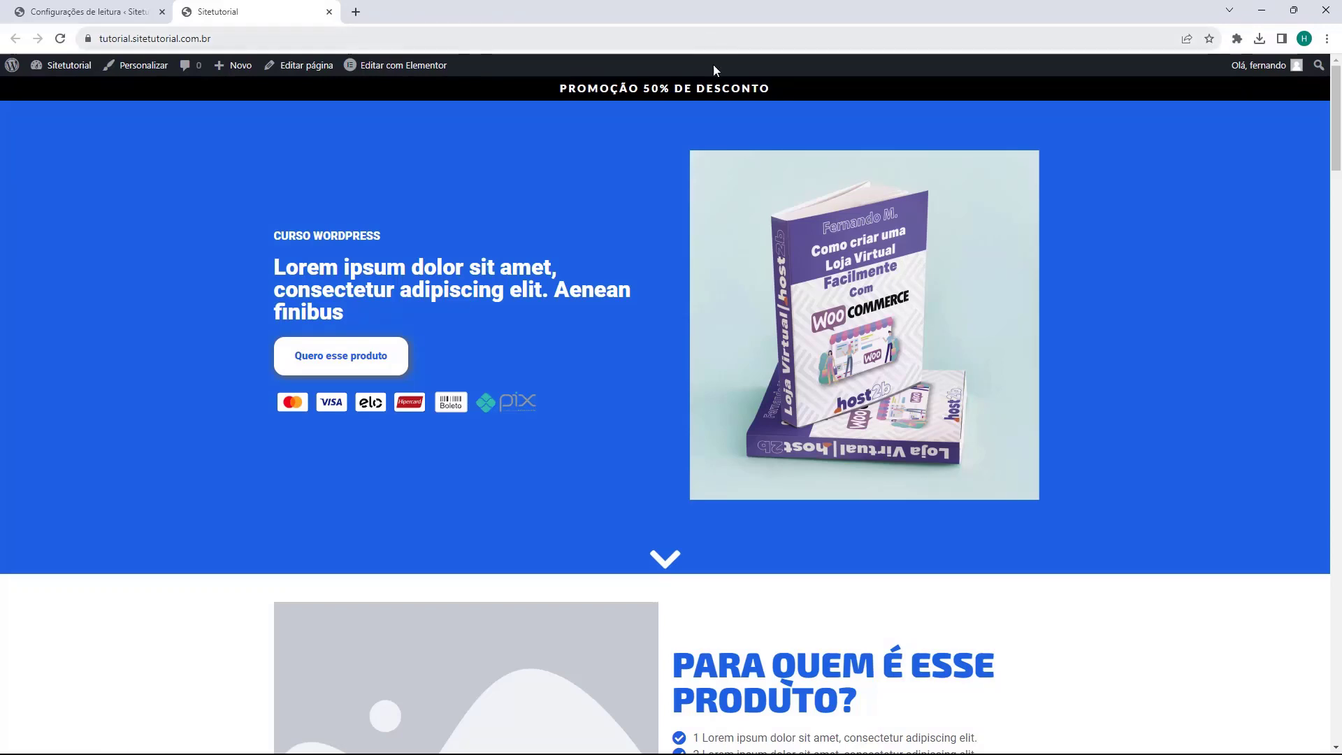
Step: View the list of pages in the WordPress admin and return to the dashboard
left_click(78, 14)
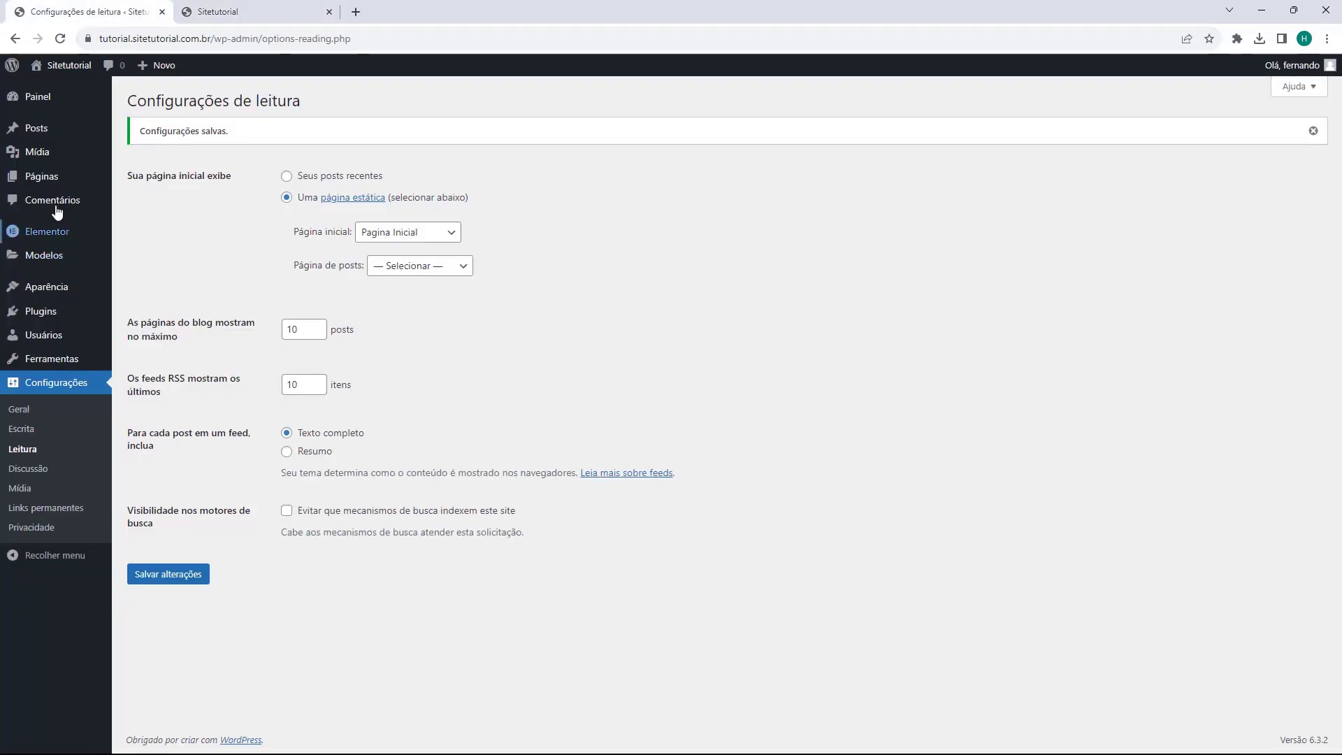
left_click(39, 176)
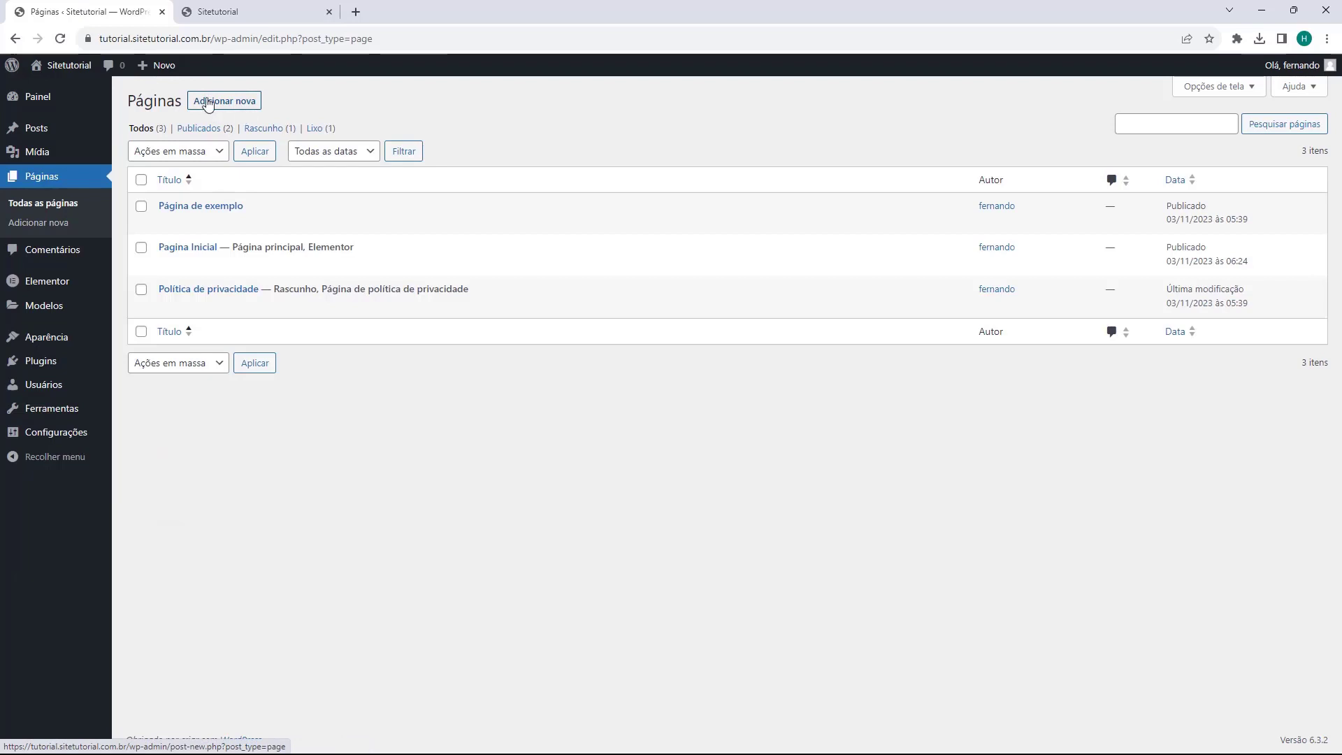
left_click(52, 101)
Step: Go back to the live homepage and review the hero and product sections once more
left_click(217, 19)
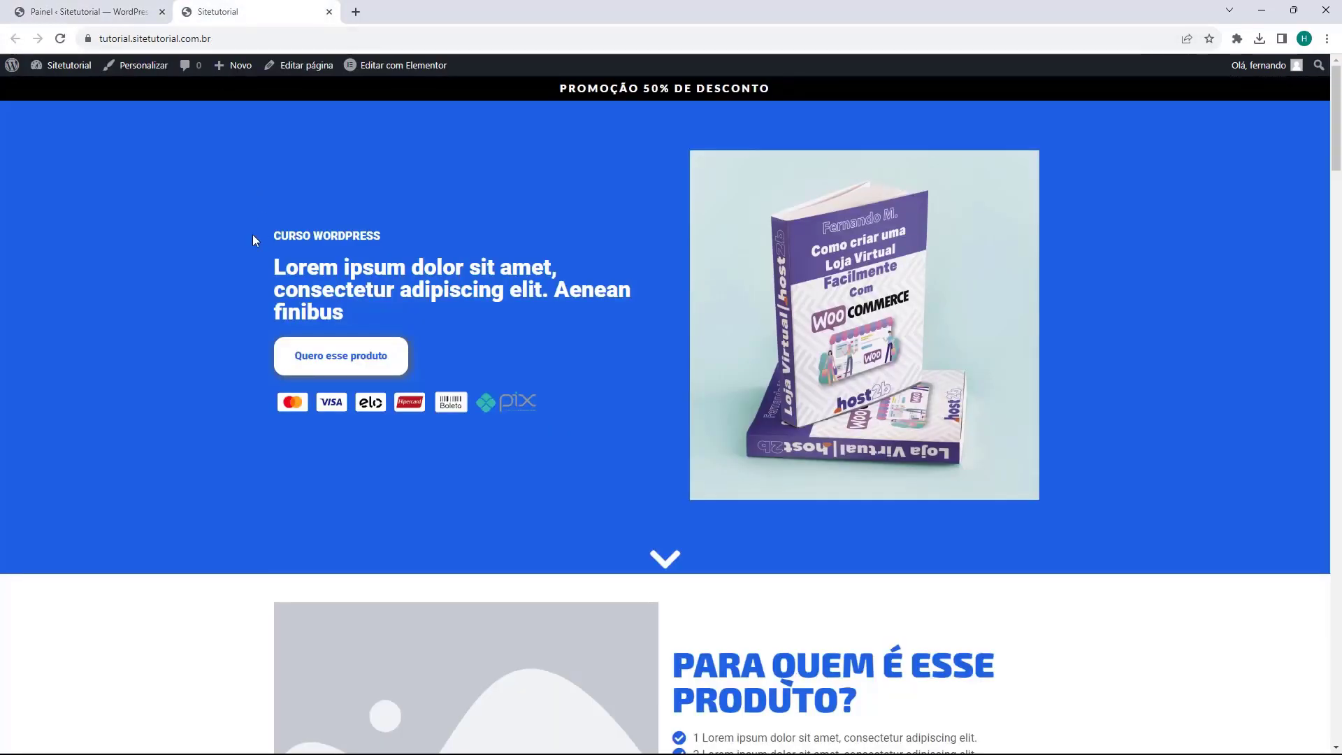
scroll(222, 249, "down", 15)
scroll(362, 390, "up", 15)
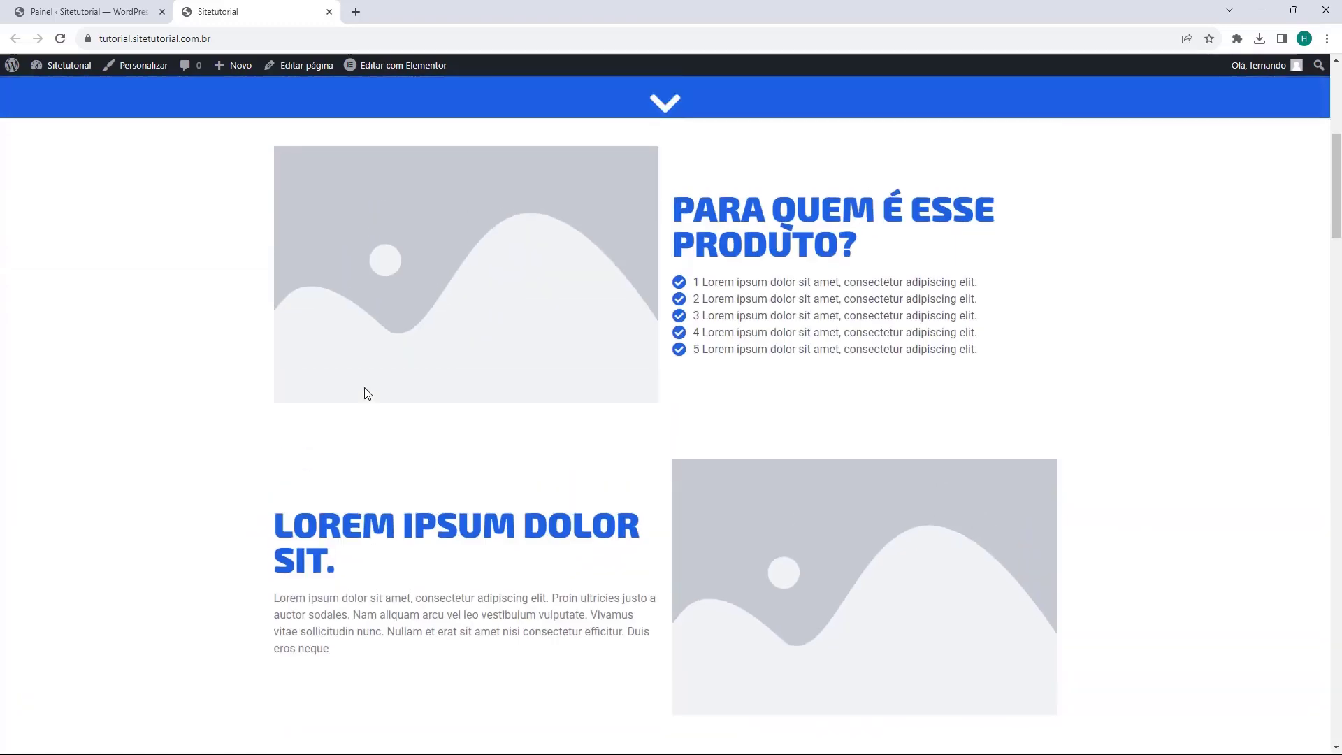